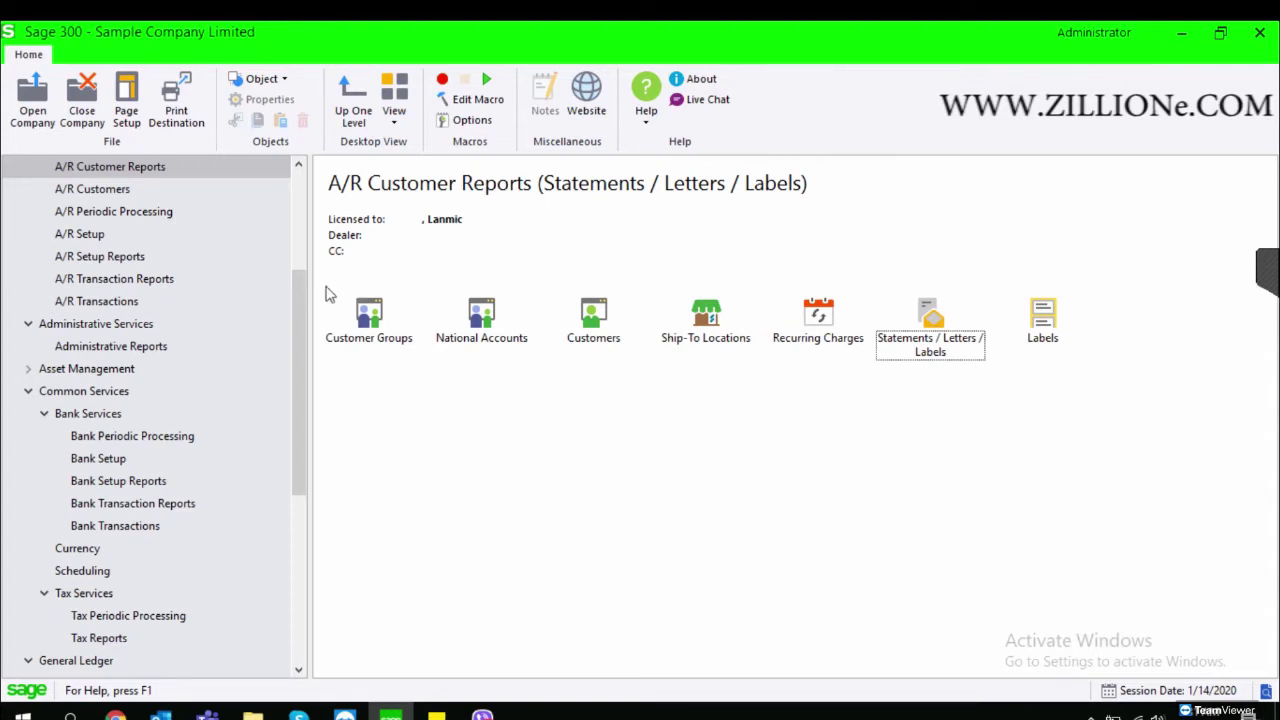
Open the Vendor Activity inquiry under A/P Vendors and load the Chloride Systems vendor record
left_click_drag(294, 289, 277, 166)
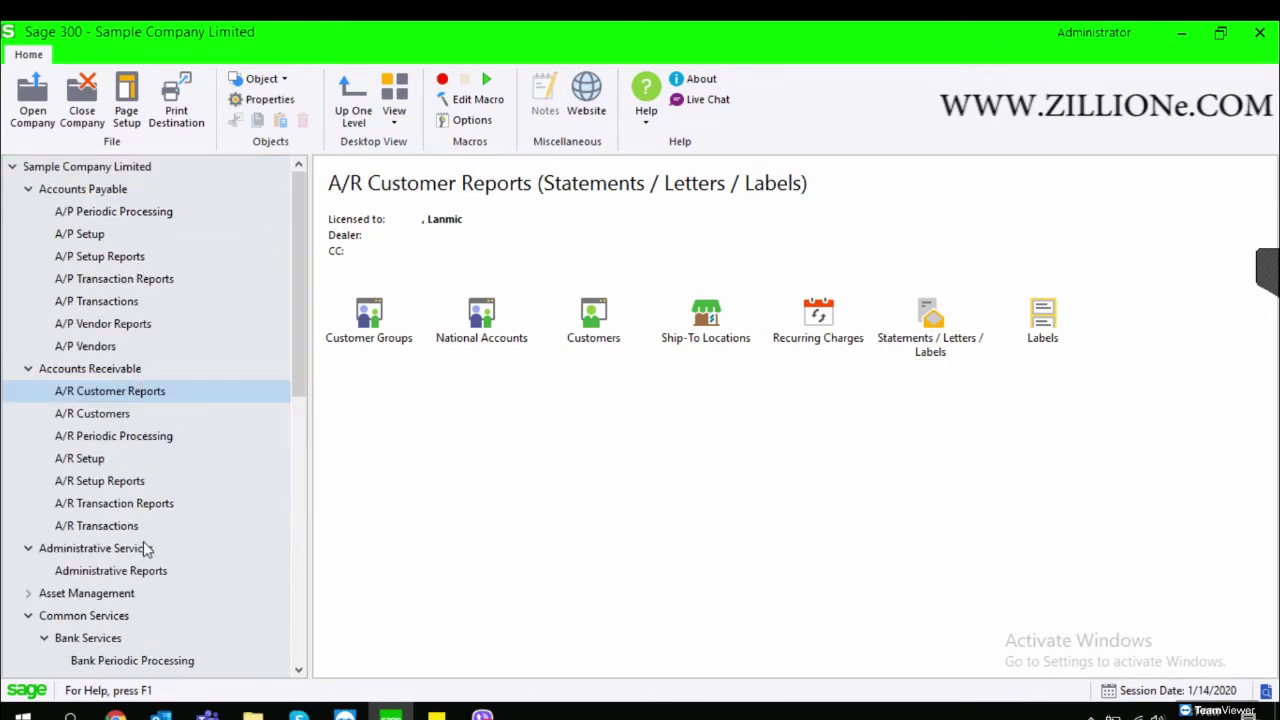
left_click(92, 345)
left_click(714, 340)
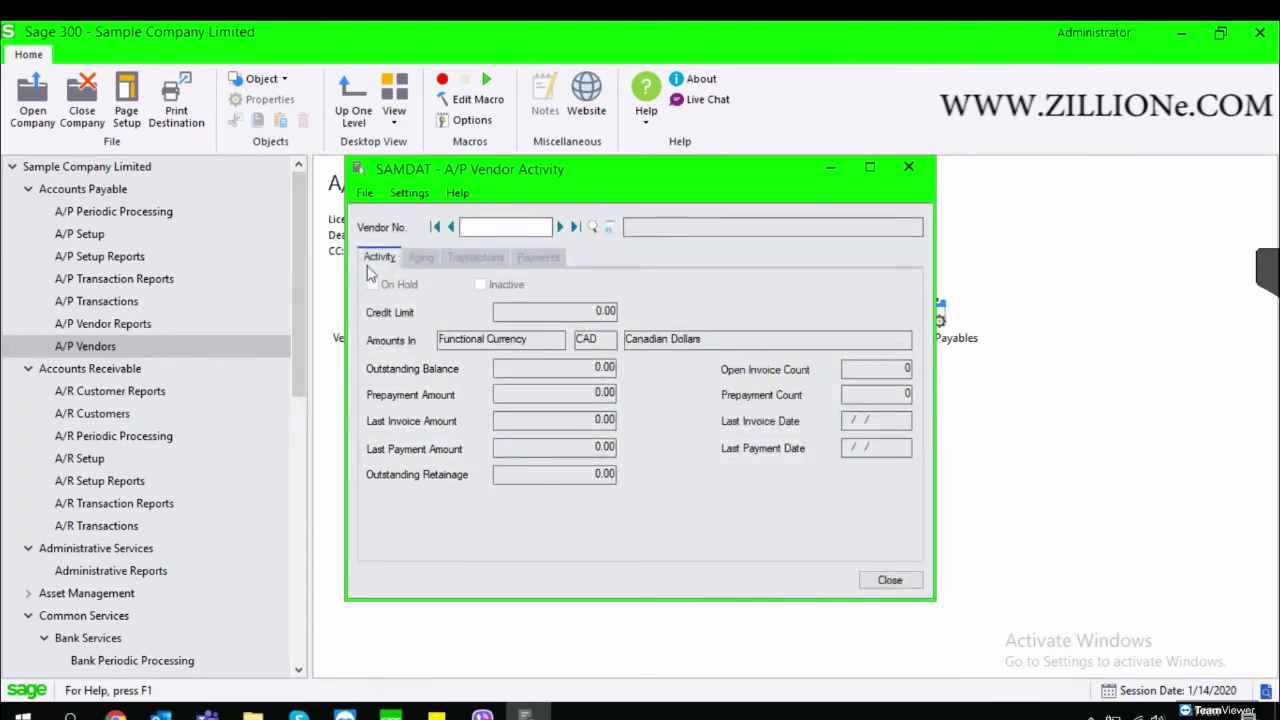
left_click(560, 227)
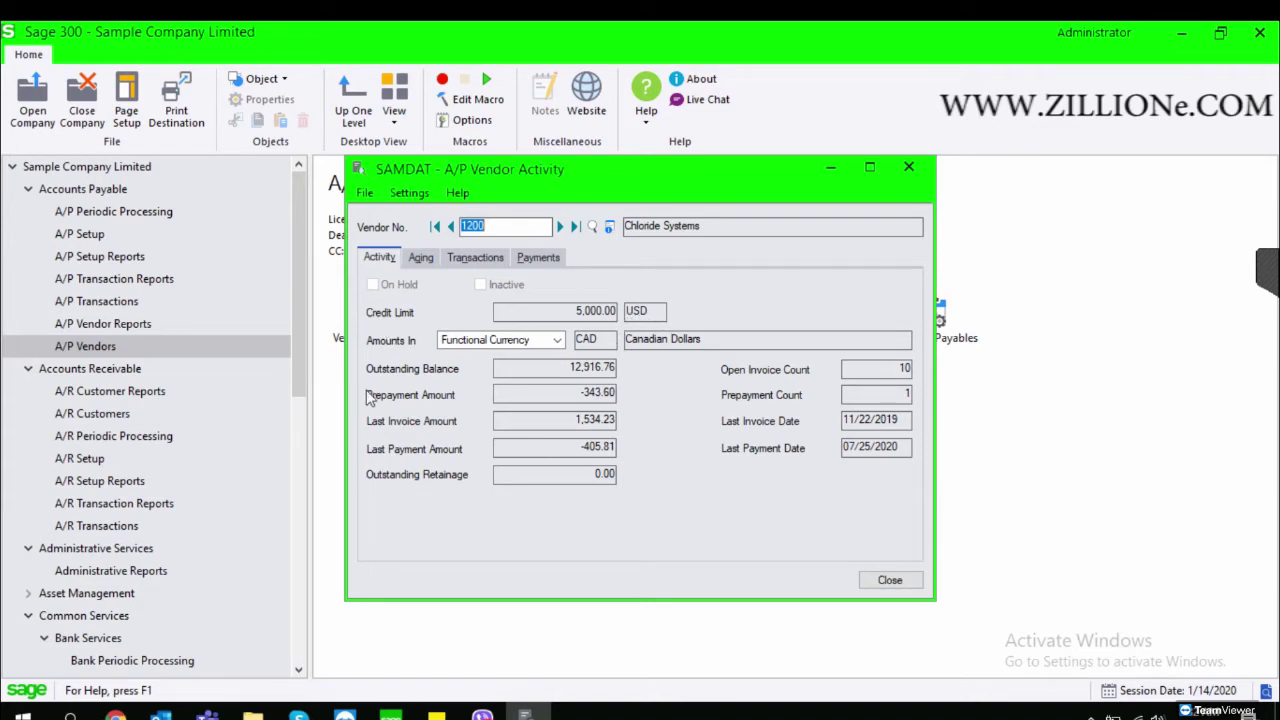
Examine the vendor's aging details and the available Age By options, leaving Due Date selected
left_click(420, 258)
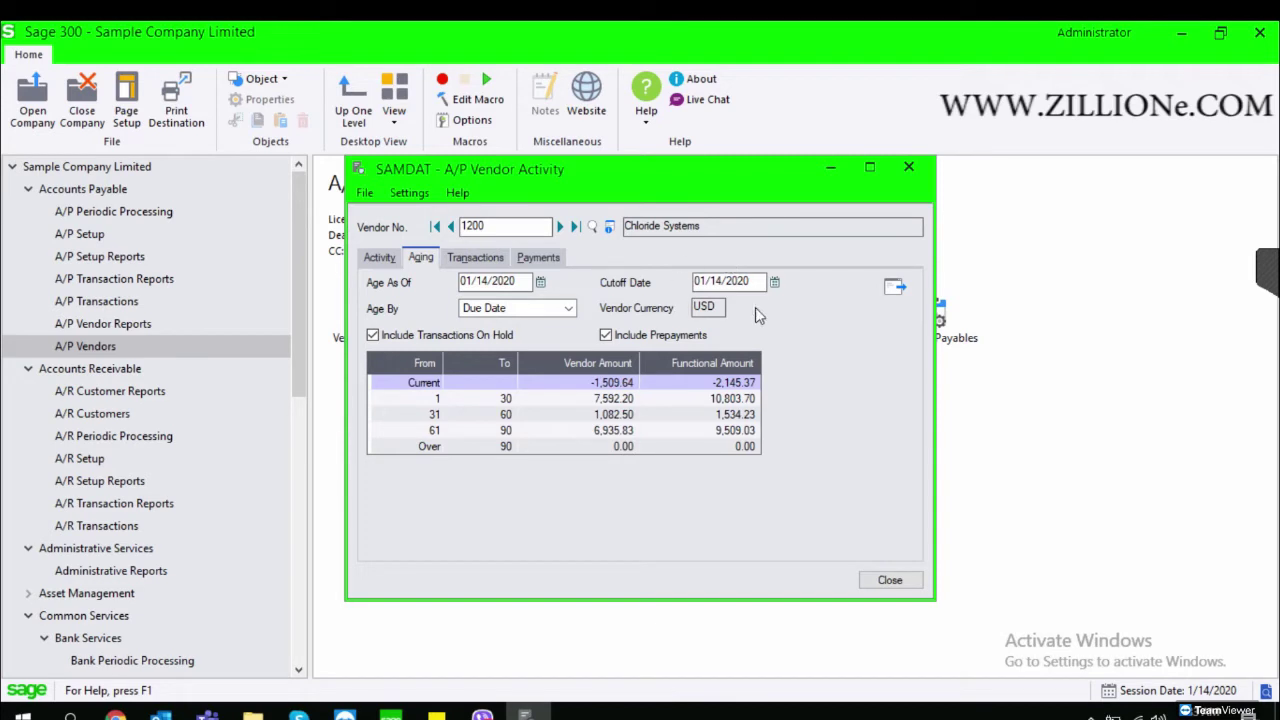
left_click(550, 312)
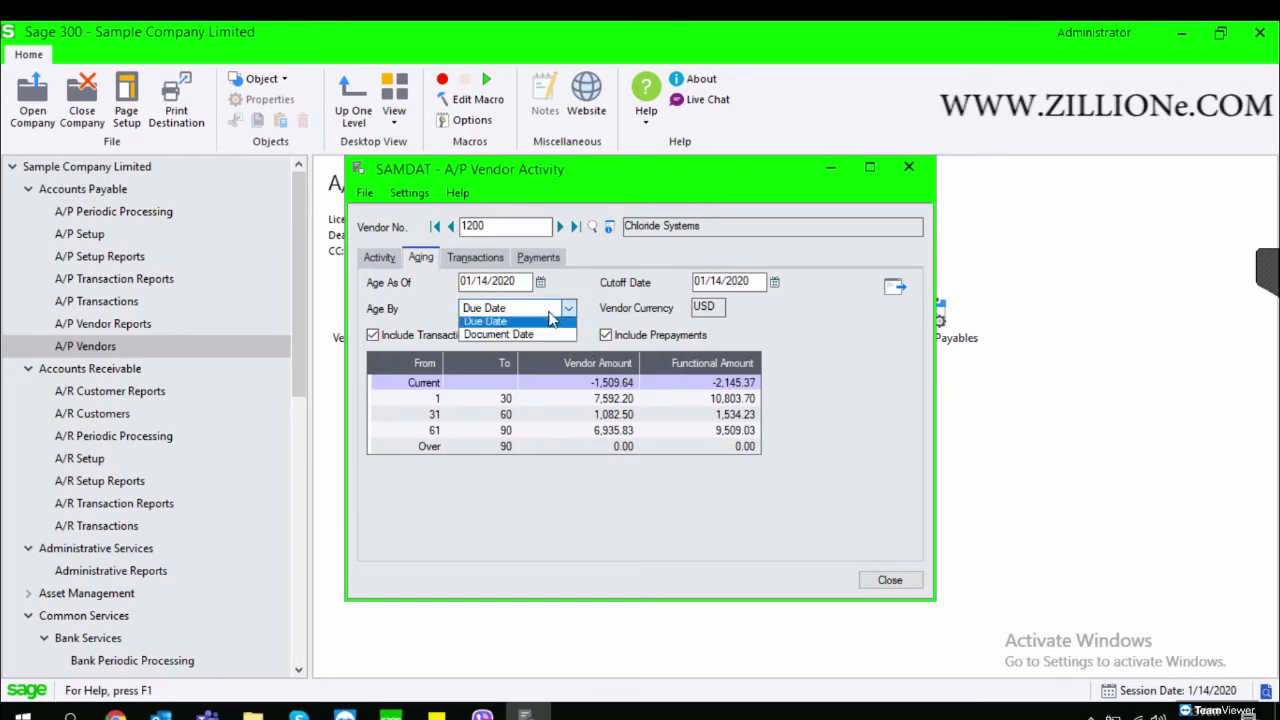
left_click(585, 281)
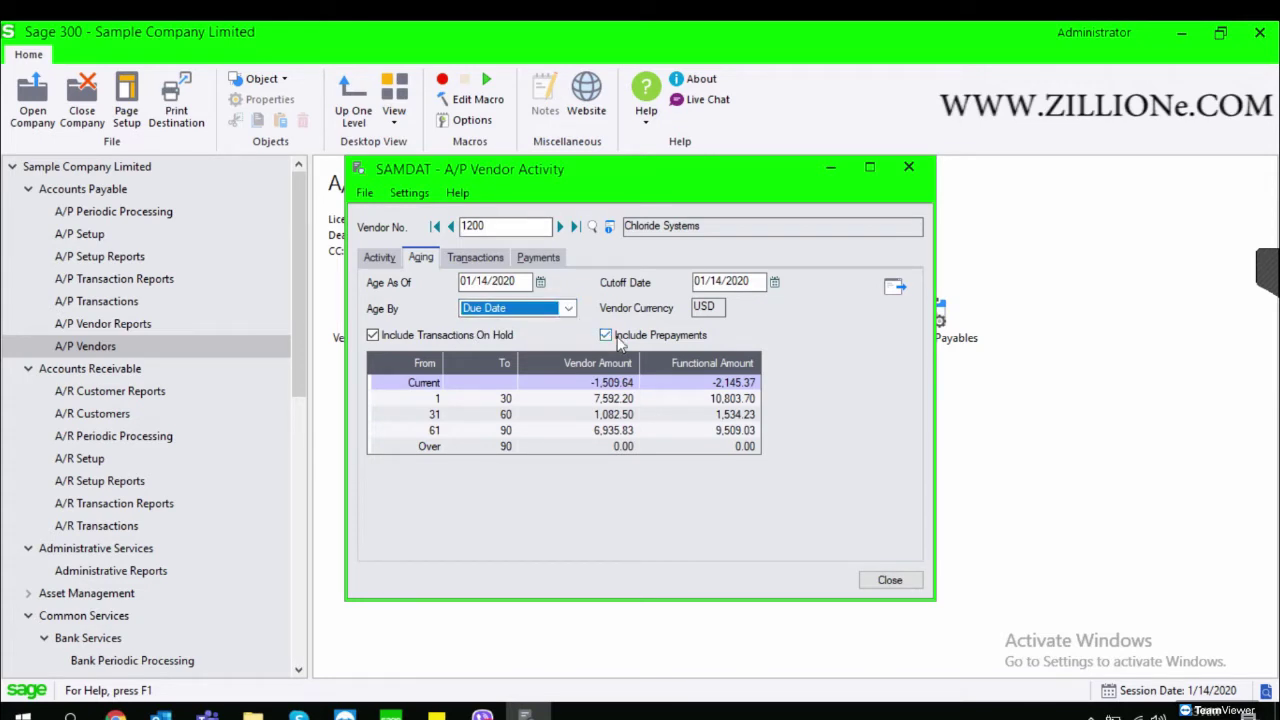
left_click(568, 309)
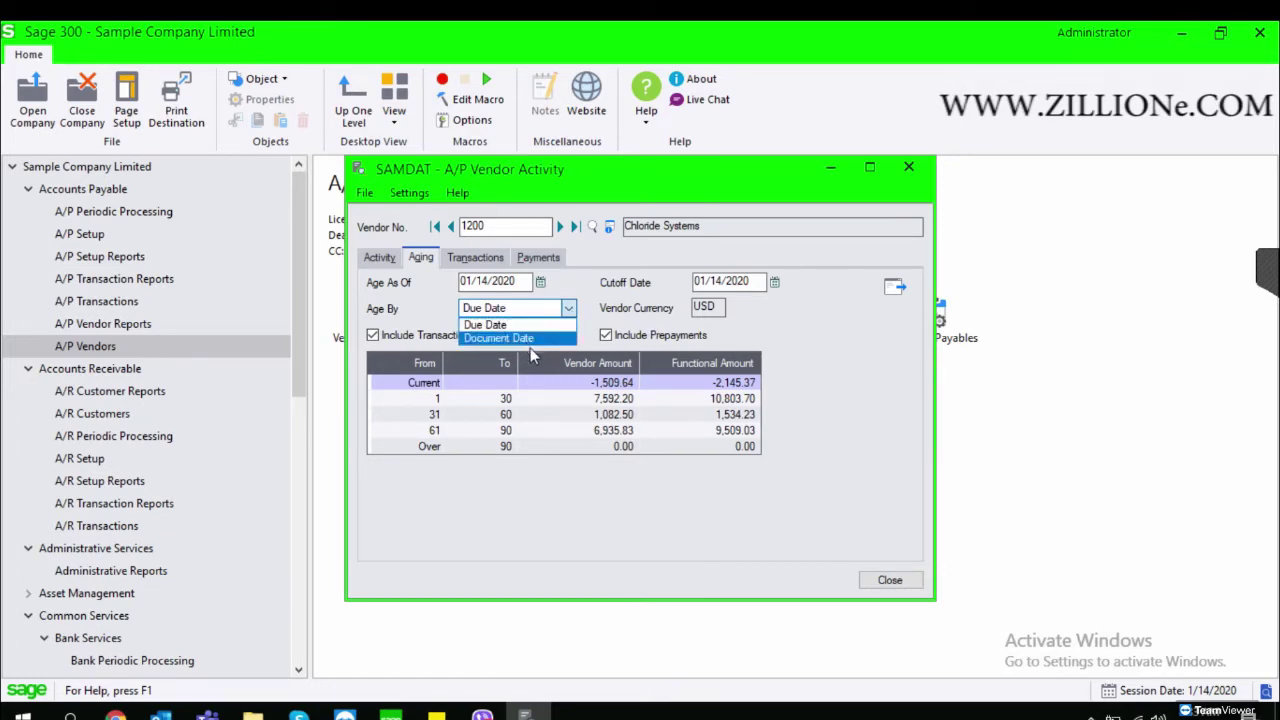
left_click(773, 348)
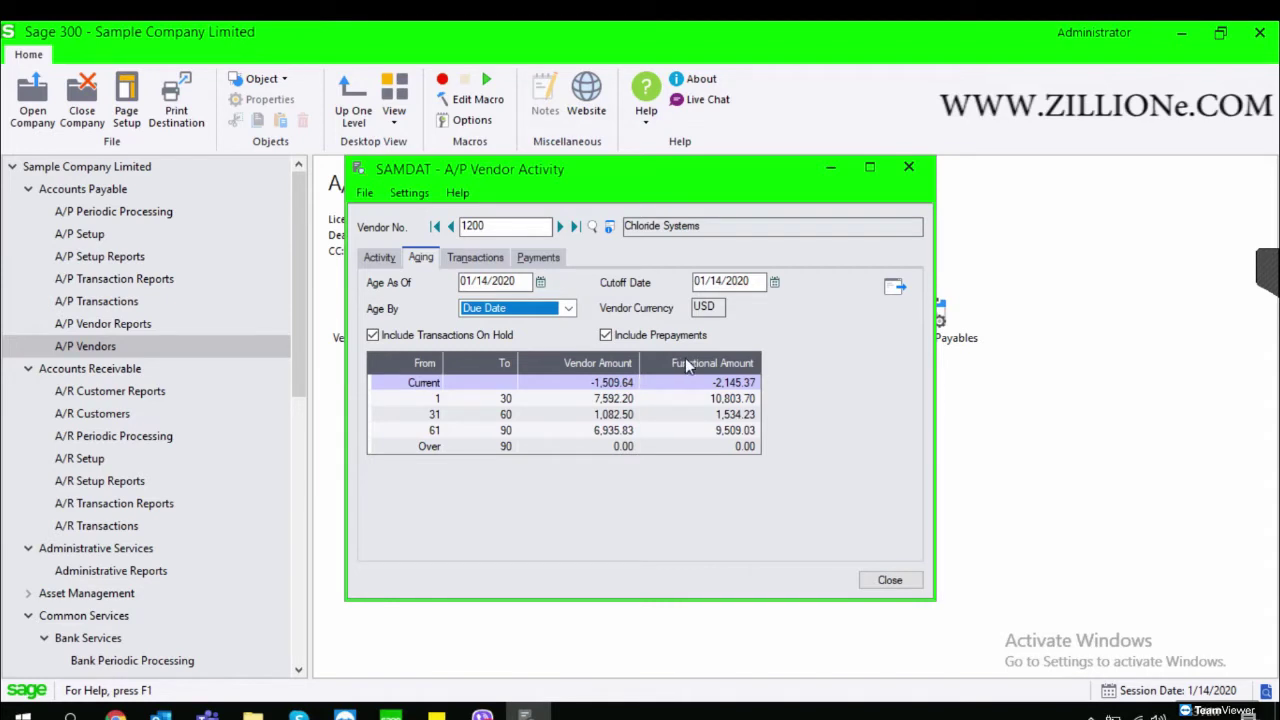
Review the vendor's transaction list through its last document and check the available document types, keeping All selected
left_click(501, 261)
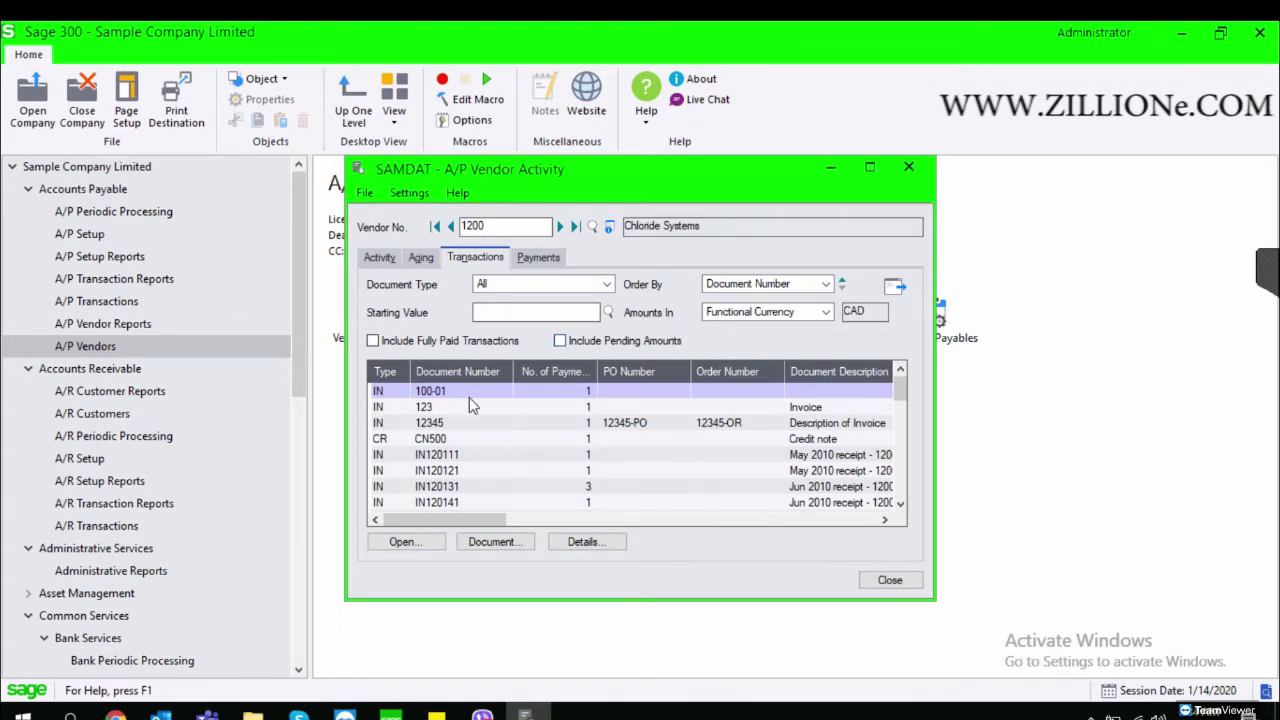
left_click(903, 412)
left_click_drag(903, 412, 901, 478)
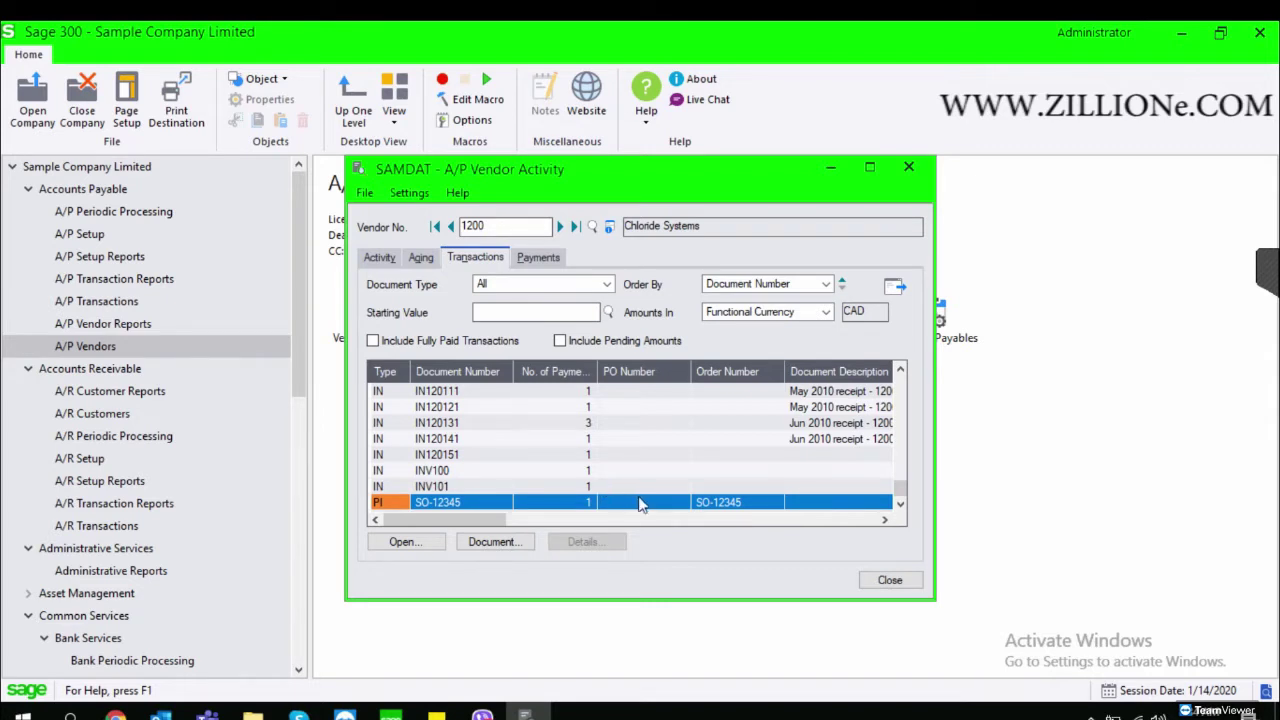
left_click(603, 287)
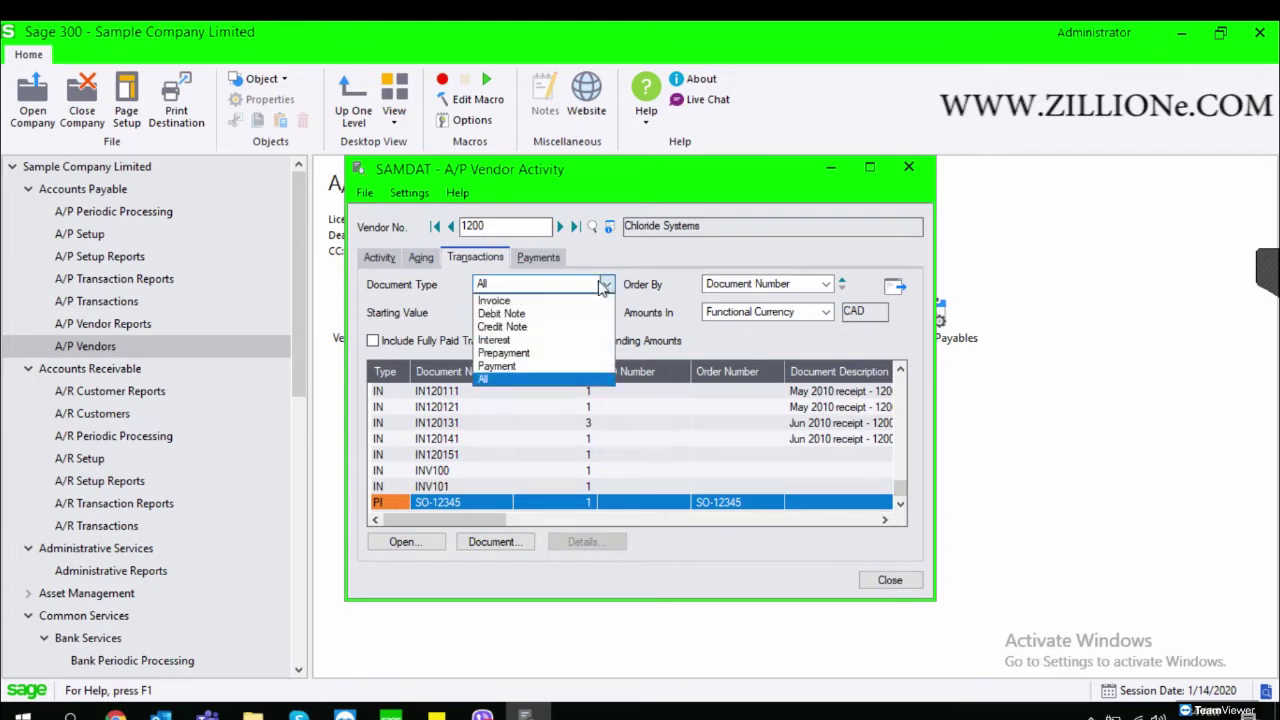
left_click(670, 246)
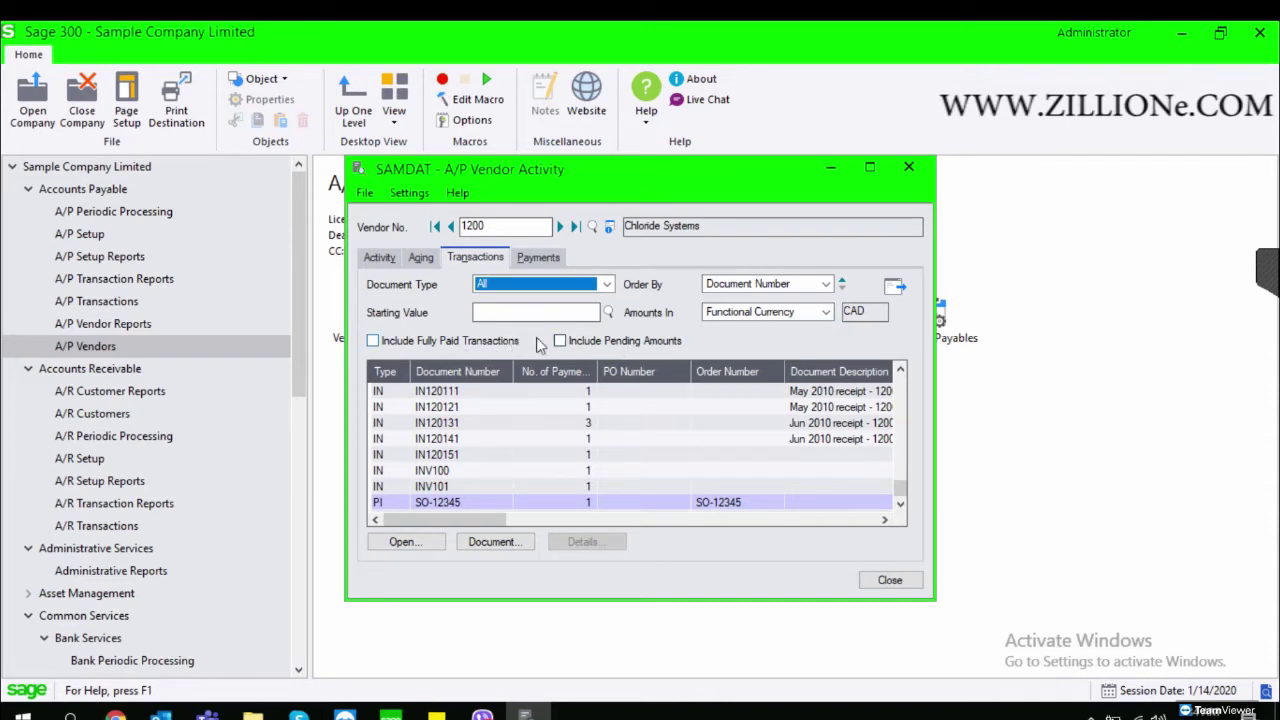
Include both fully paid transactions and pending amounts in the vendor's transaction list and refresh it
left_click(612, 342)
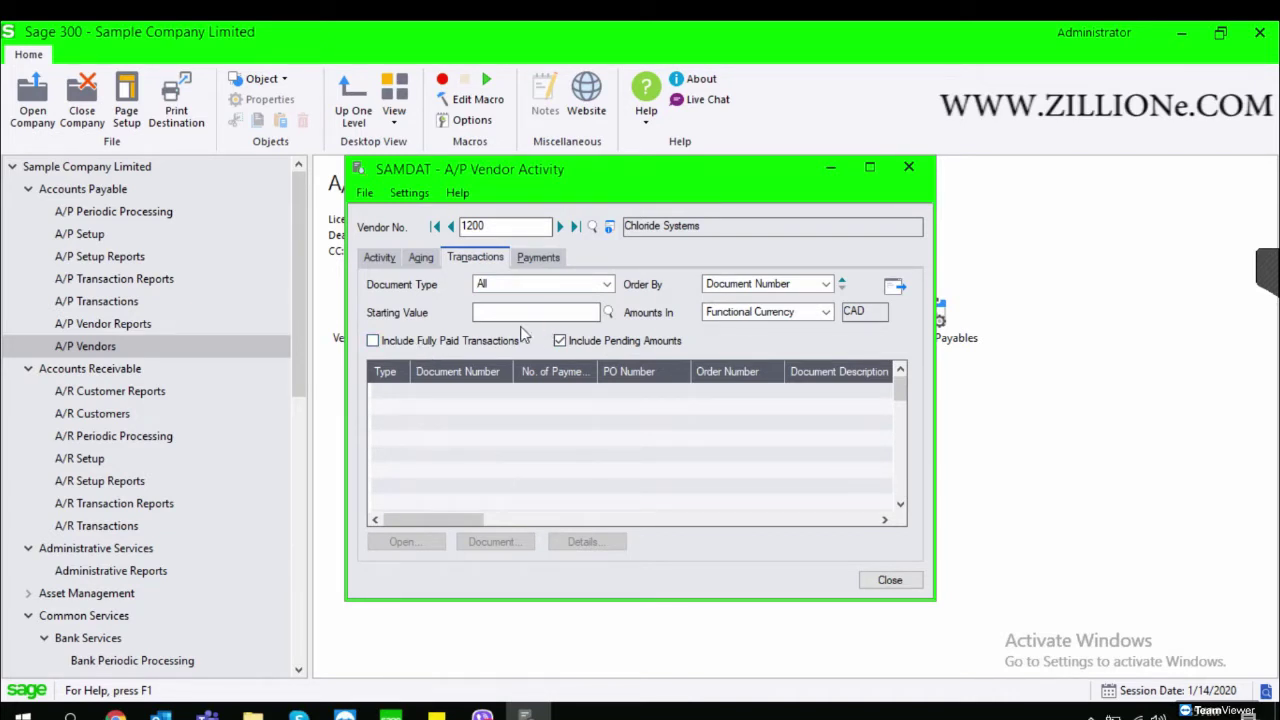
left_click(575, 342)
left_click(415, 345)
left_click(559, 341)
left_click(894, 286)
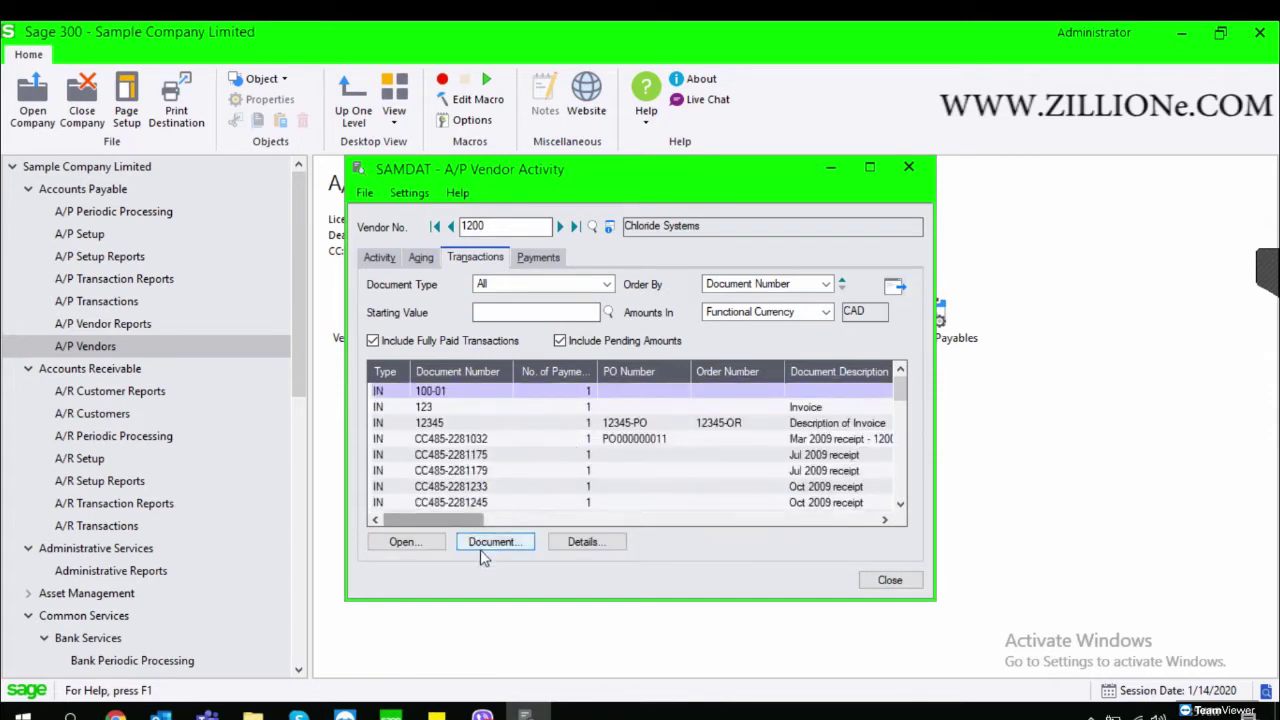
View the document information for invoice 100-01 beside the transaction list and close it
left_click(404, 542)
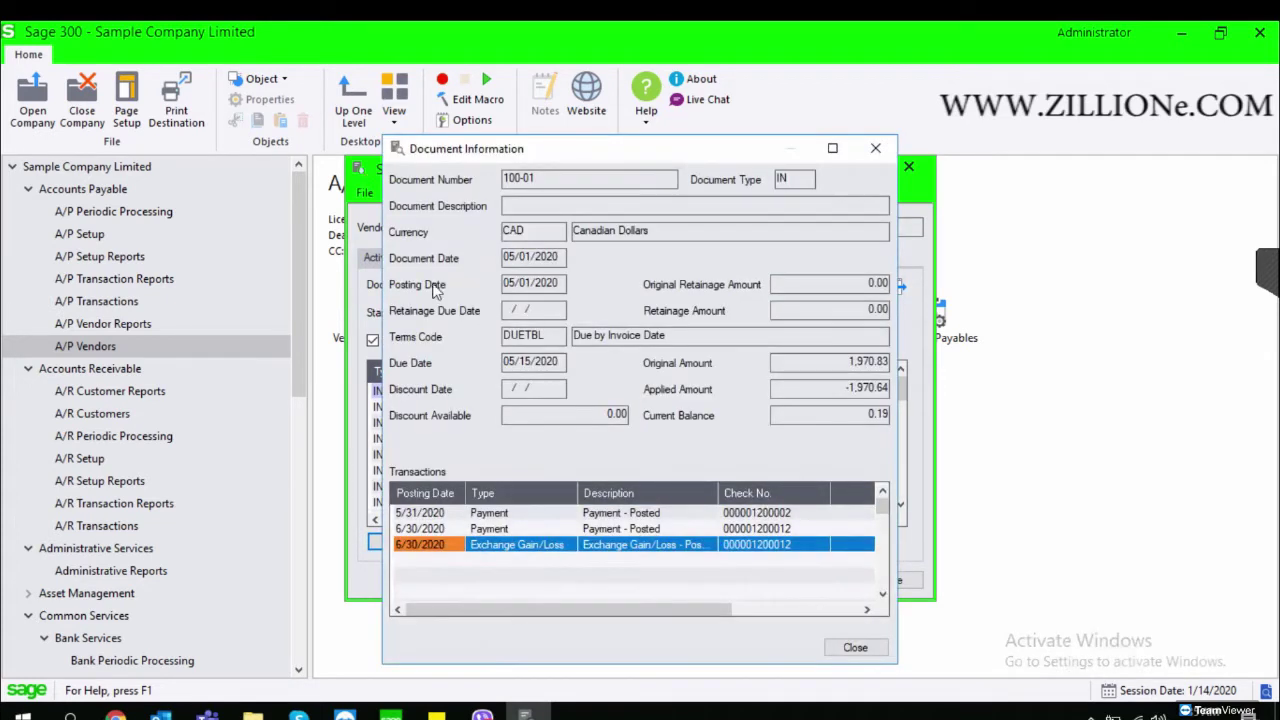
left_click_drag(561, 153, 736, 111)
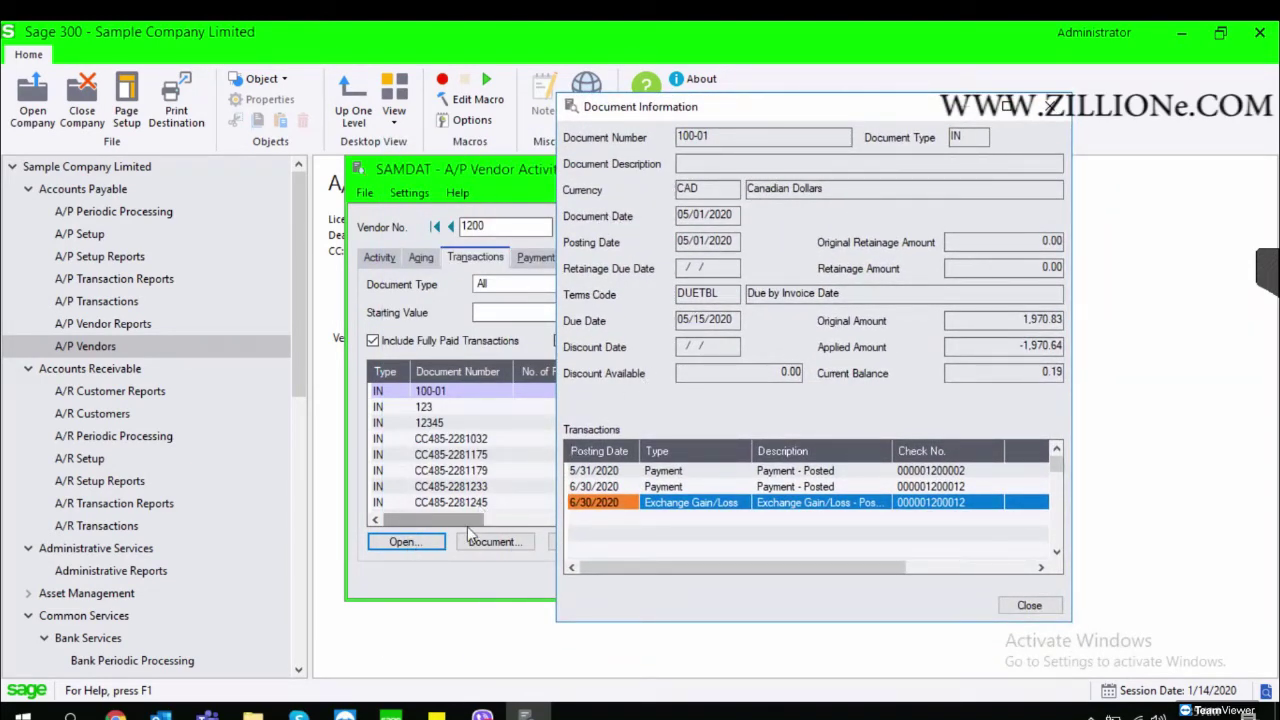
left_click(1051, 106)
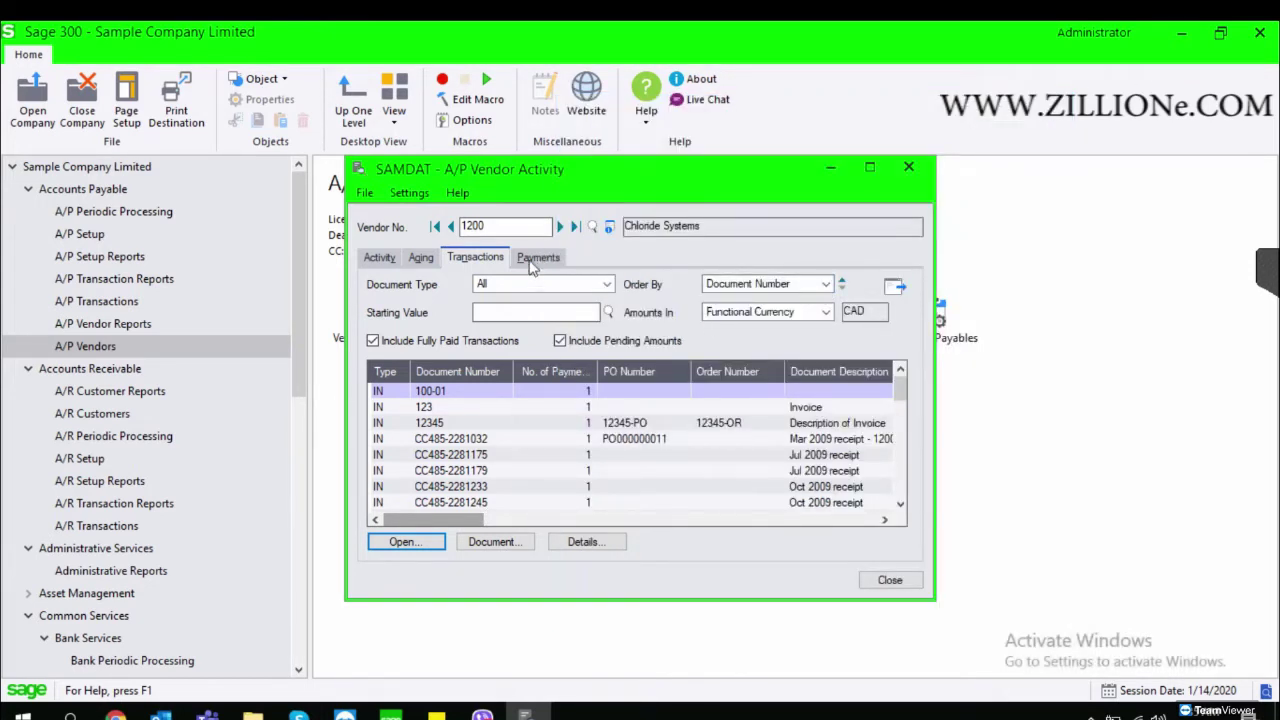
Review the vendor's payments down to the last record, including exchange rate, functional amount and status
left_click(527, 258)
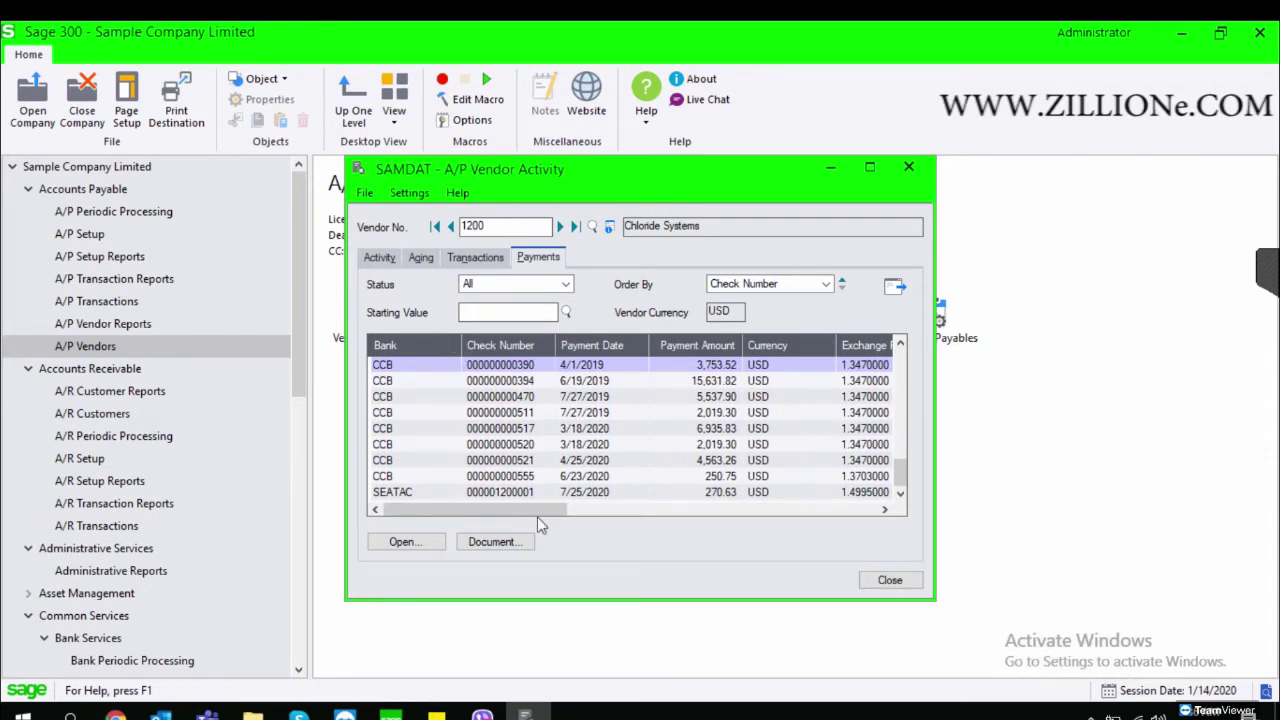
left_click_drag(505, 517, 596, 503)
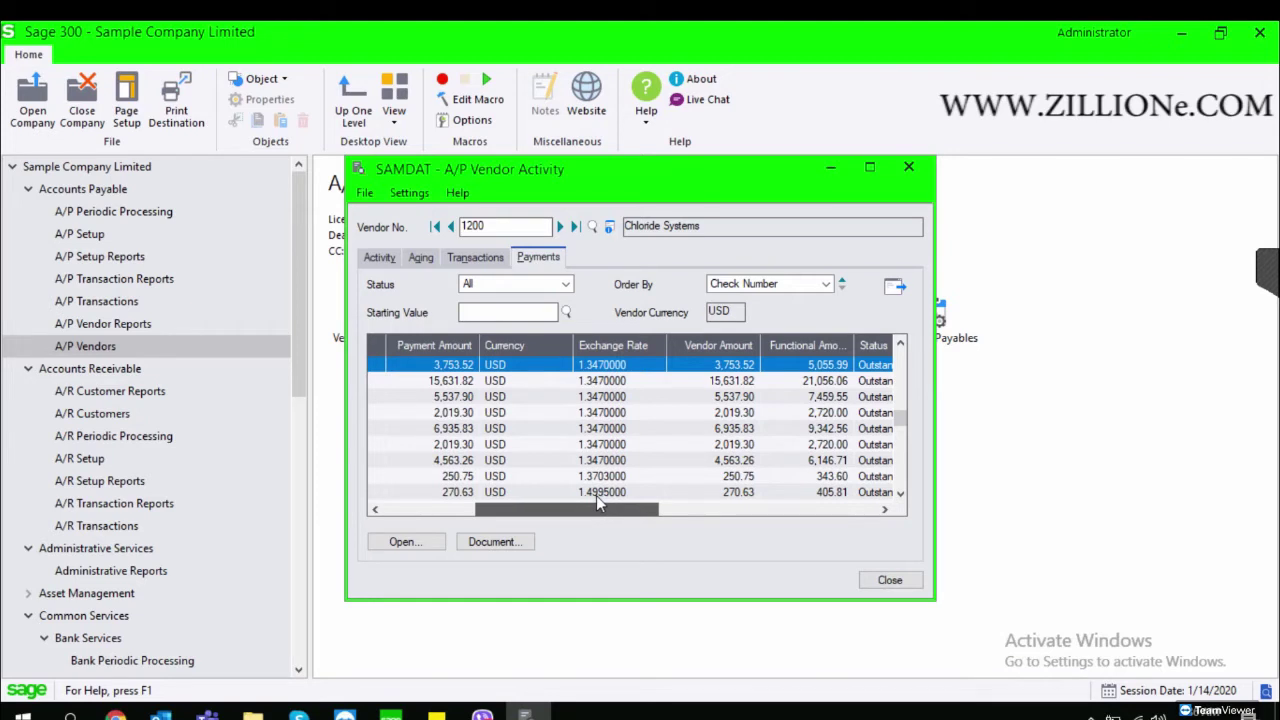
left_click_drag(597, 503, 641, 503)
left_click(791, 398)
key("Down")
key("Down")
key("Down")
key("Down")
key("Down")
key("Down")
key("Down")
key("Down")
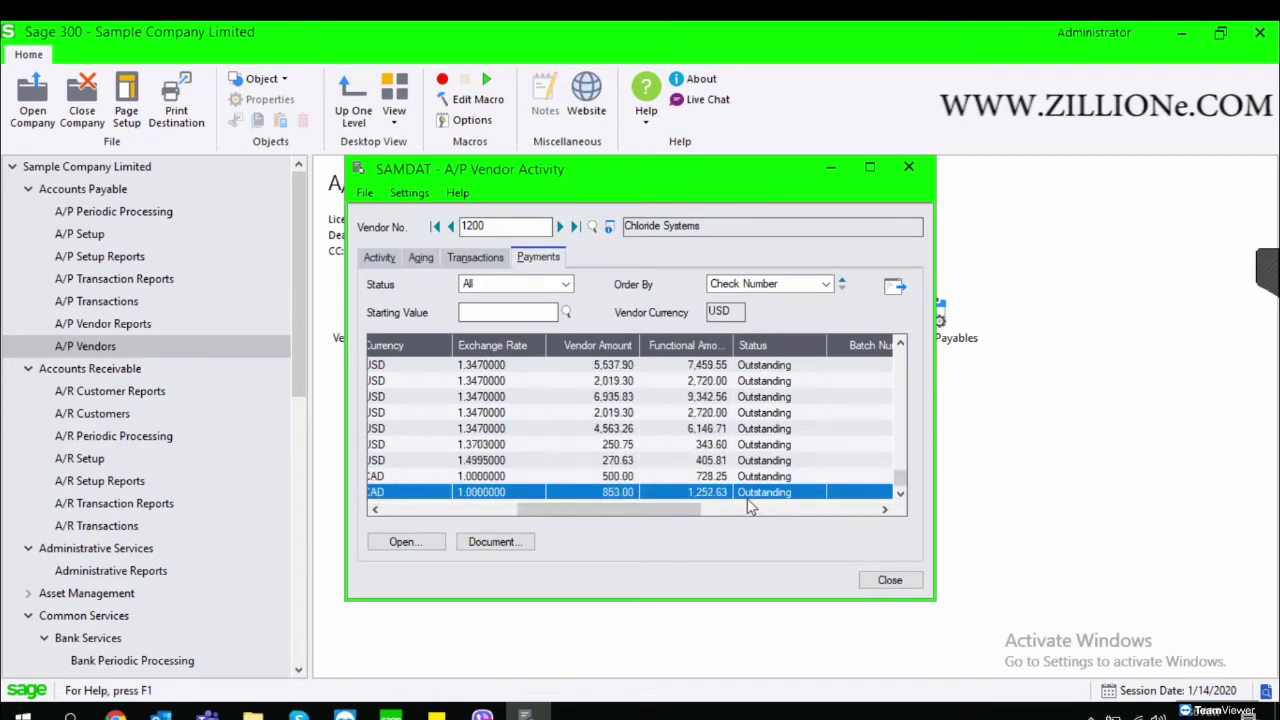
Examine the payments' batch, entry, remit-to, payment code and document number columns, and close the vendor inquiry
left_click_drag(610, 509, 806, 521)
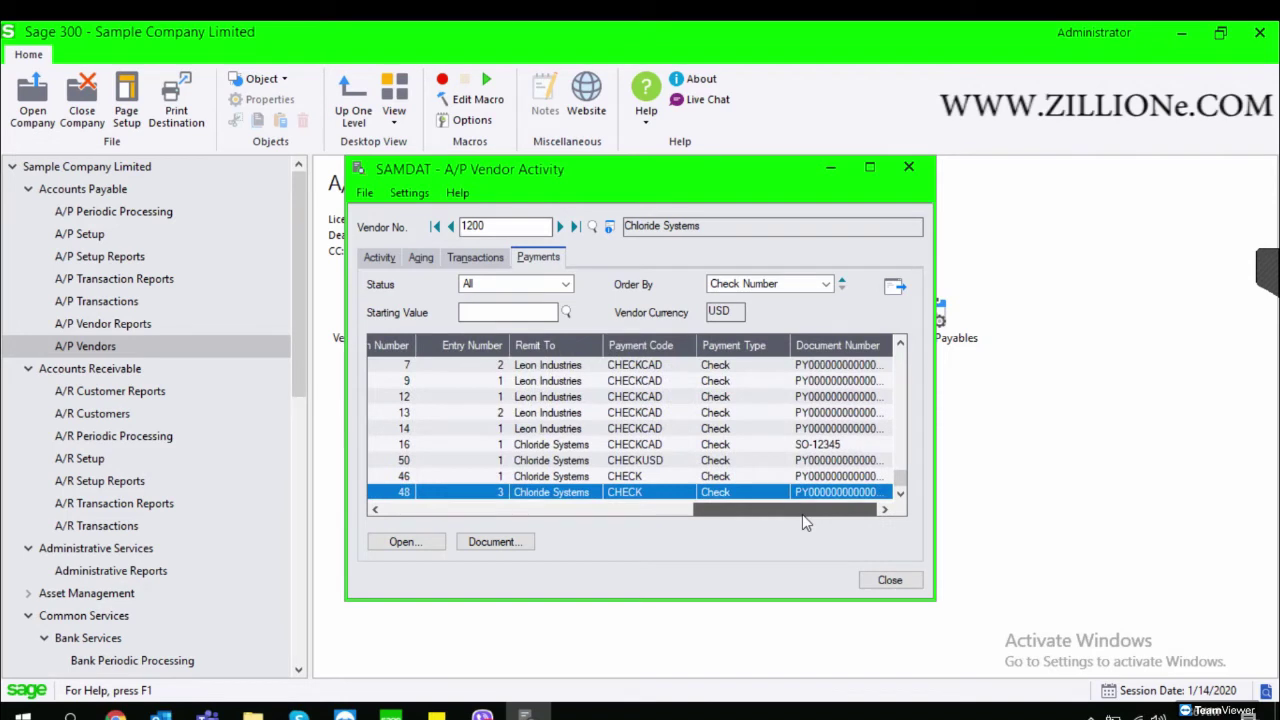
left_click_drag(802, 516, 738, 526)
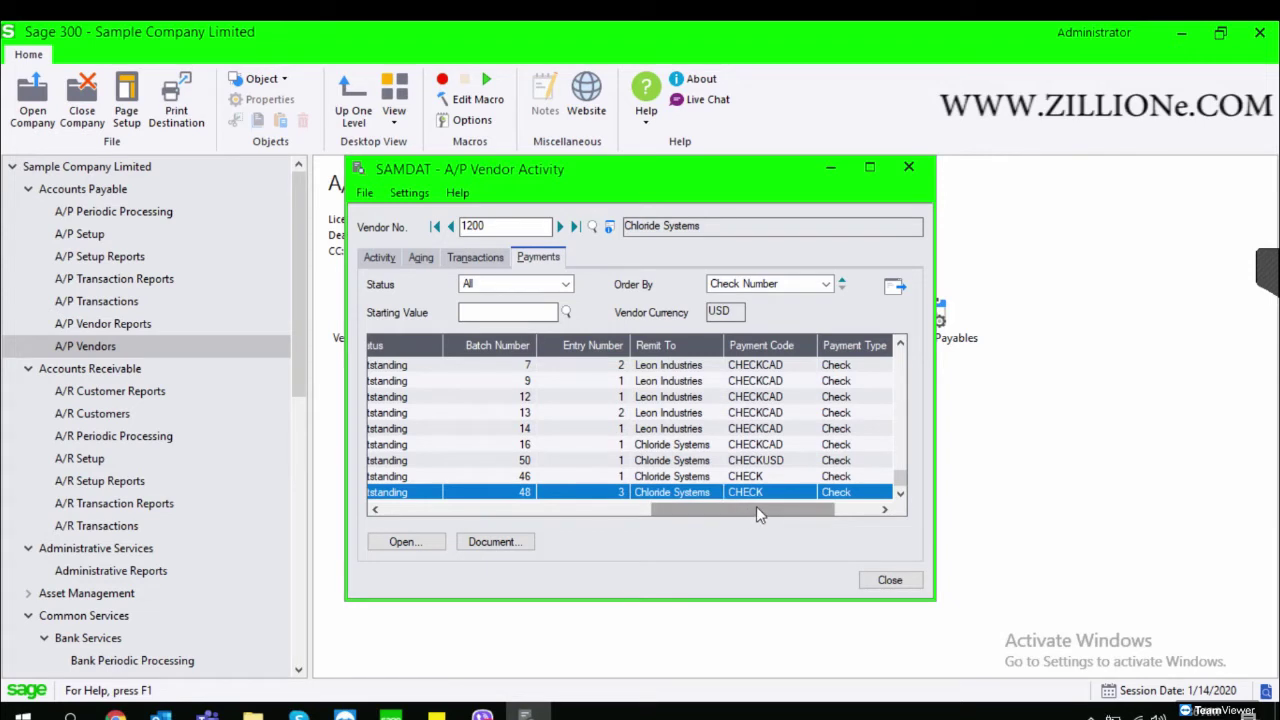
left_click_drag(757, 507, 530, 520)
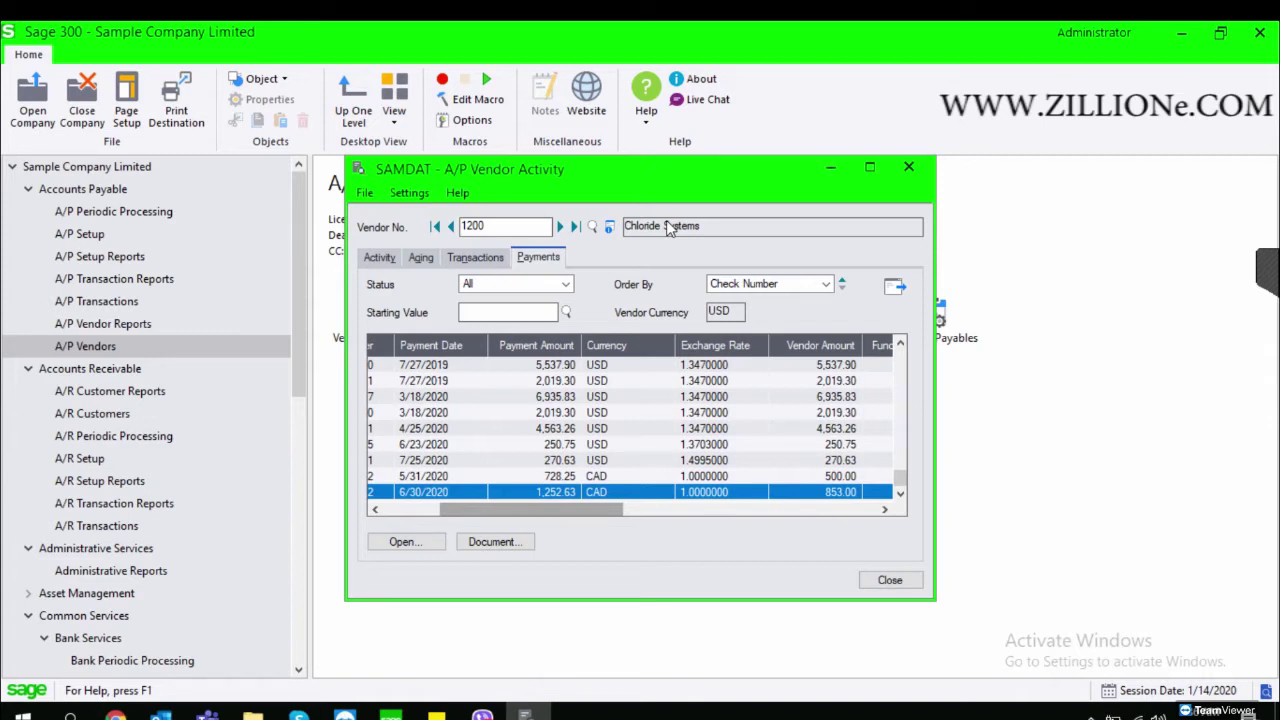
left_click(908, 167)
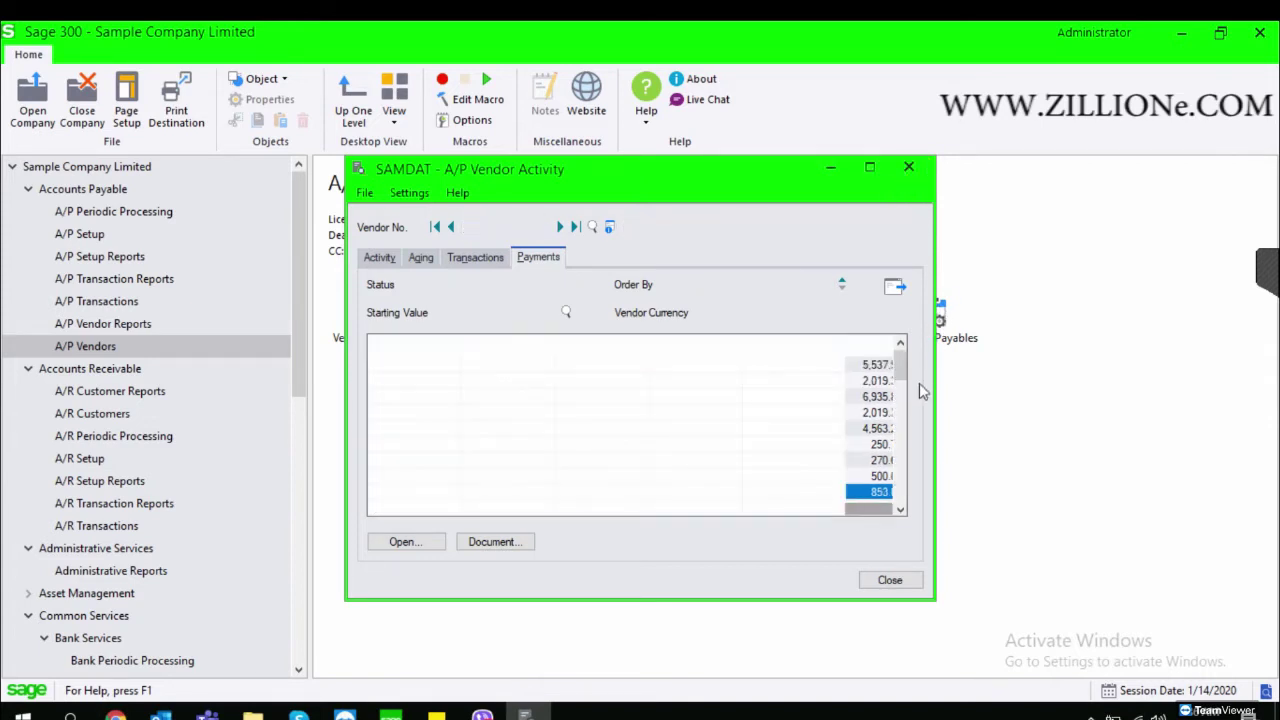
Open Recurring Payables, load the WAREHOUSE record through the finder and review its code and vendor number
left_click(690, 340)
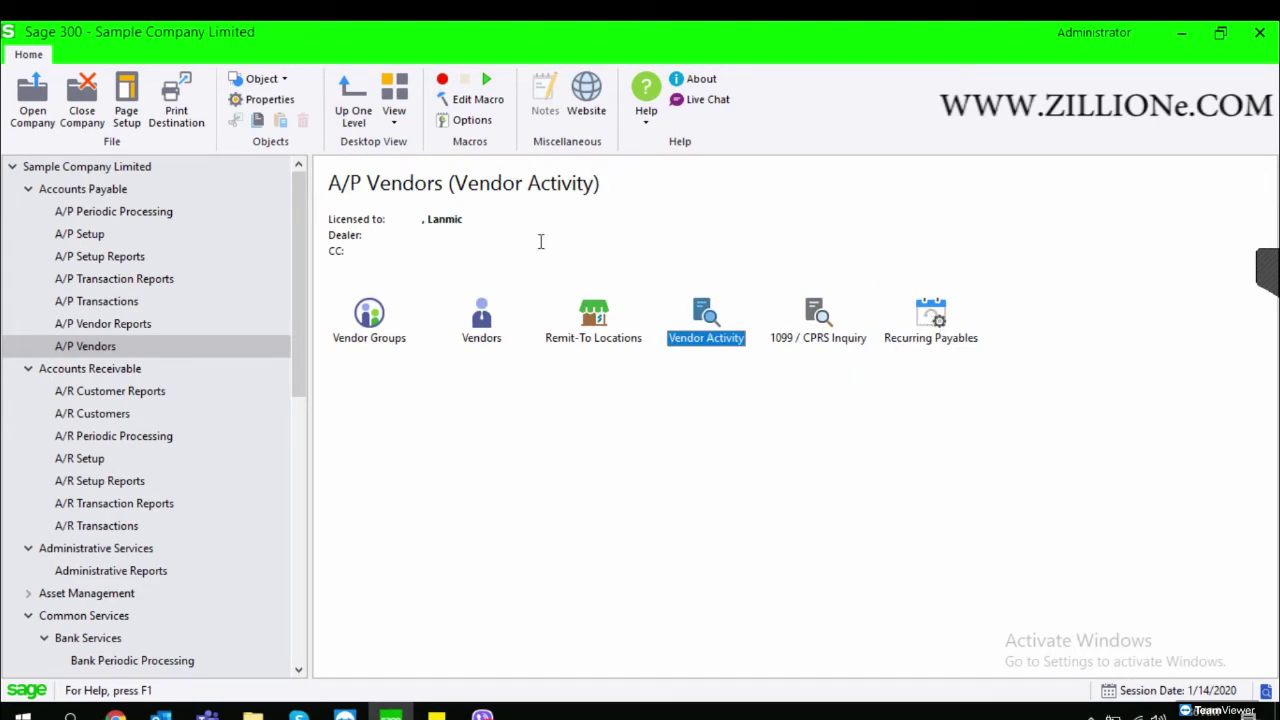
double_click(931, 318)
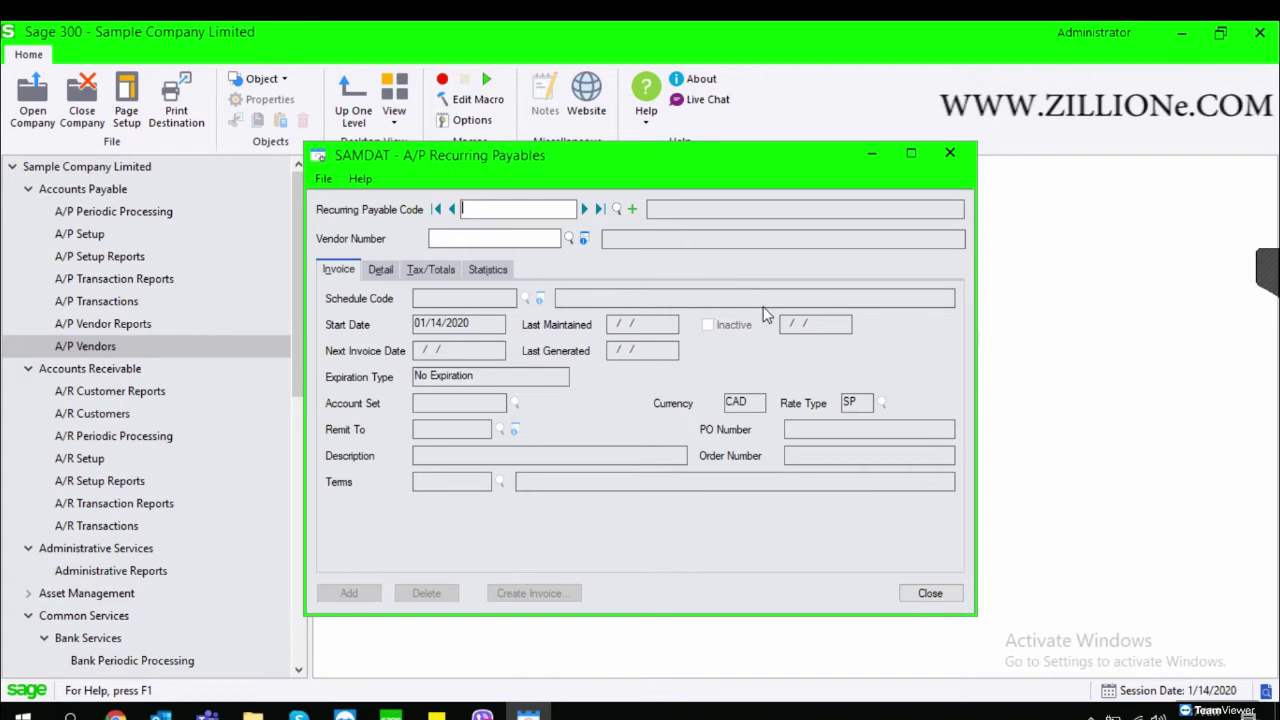
left_click(616, 209)
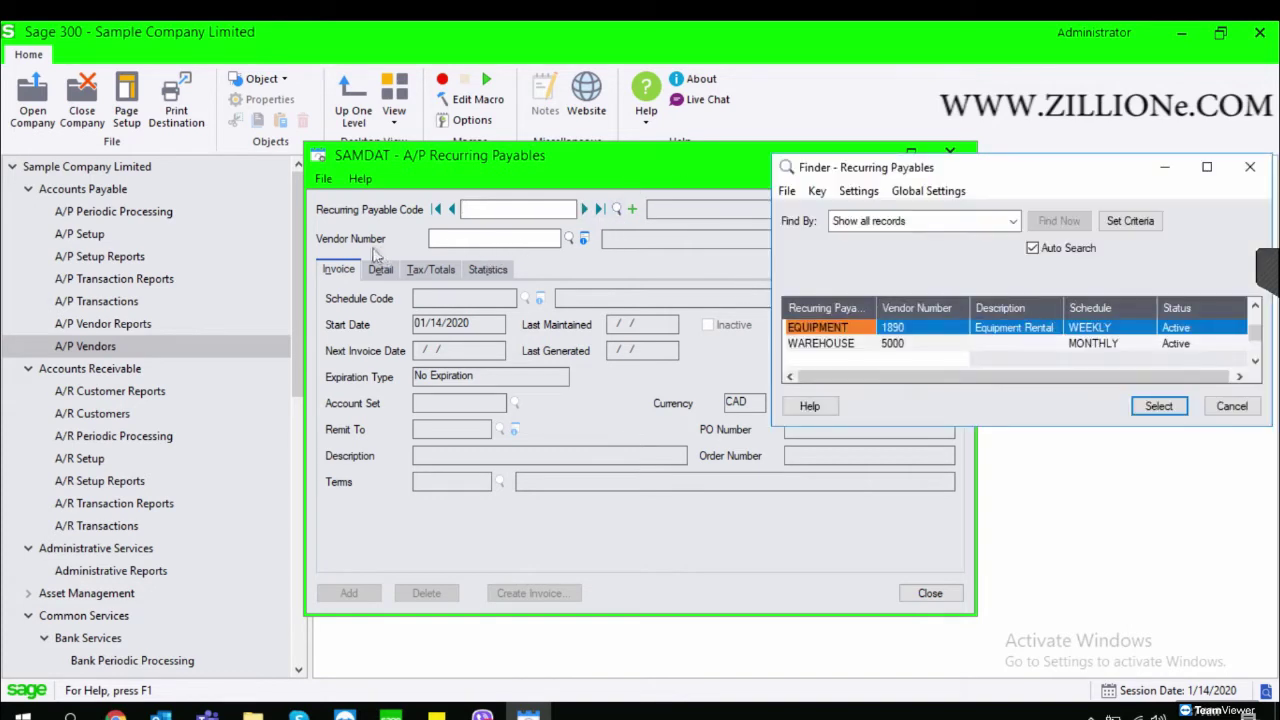
double_click(806, 345)
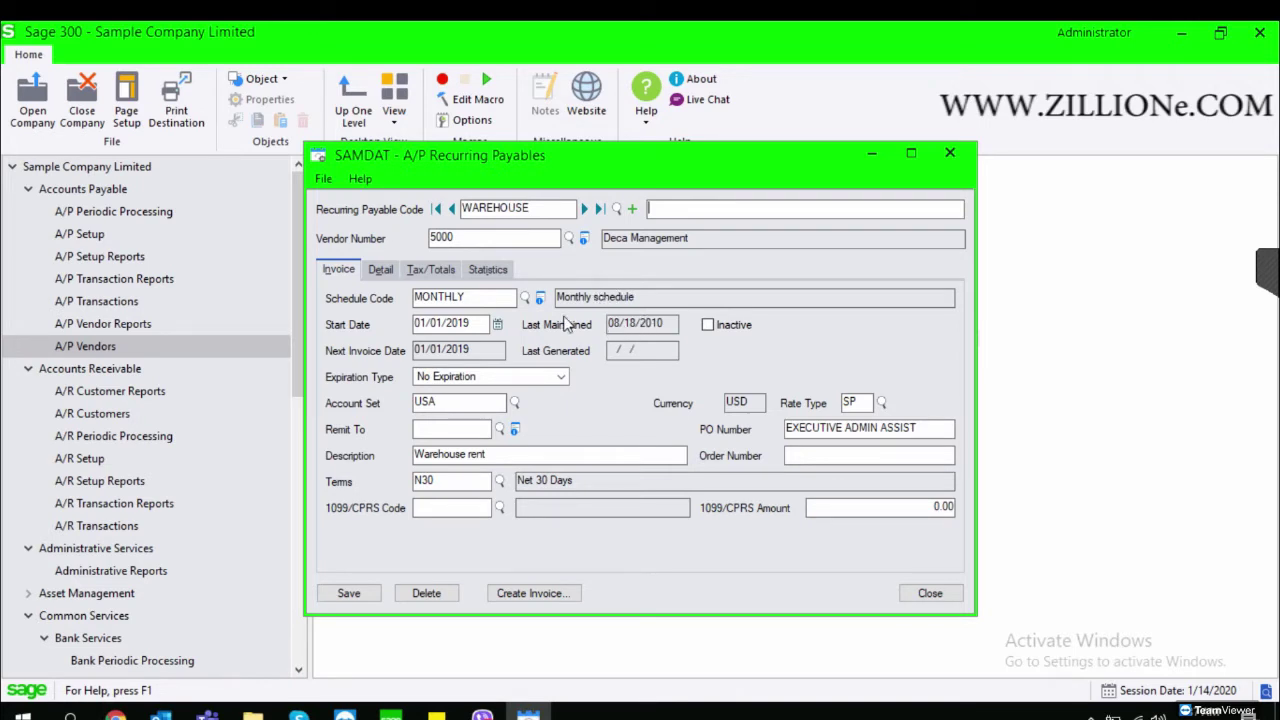
left_click_drag(545, 208, 455, 205)
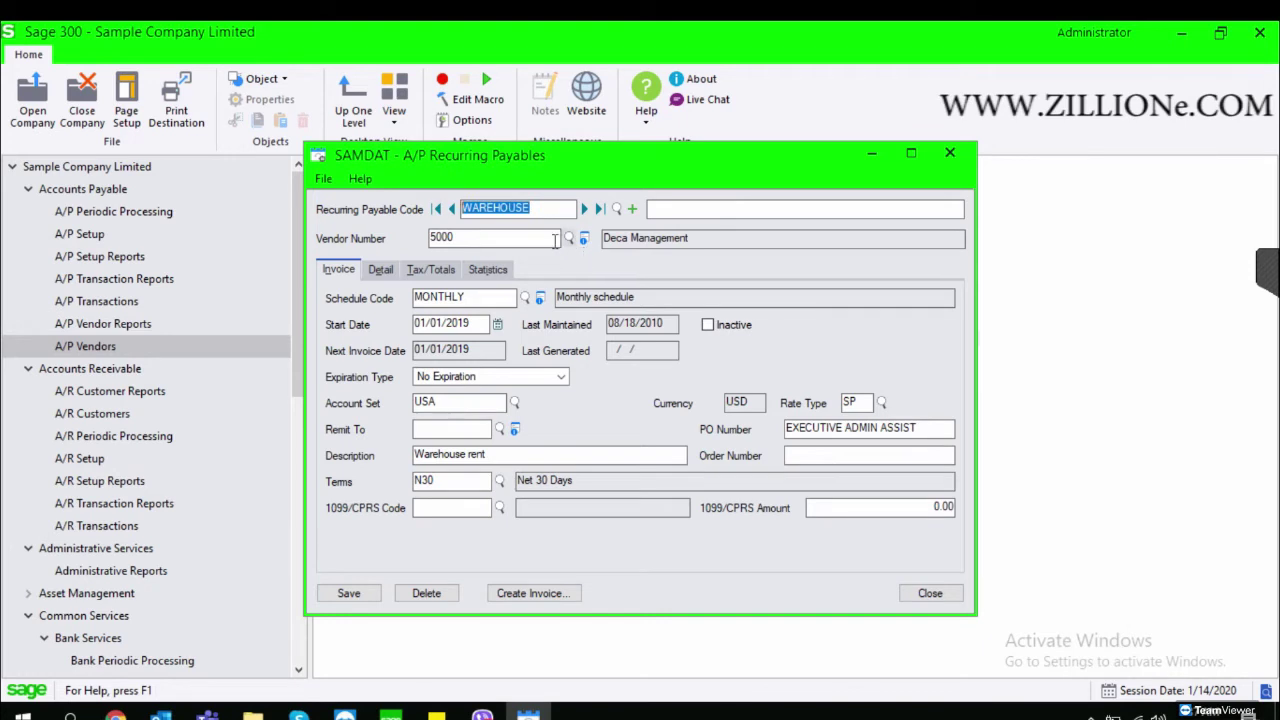
left_click_drag(500, 238, 393, 228)
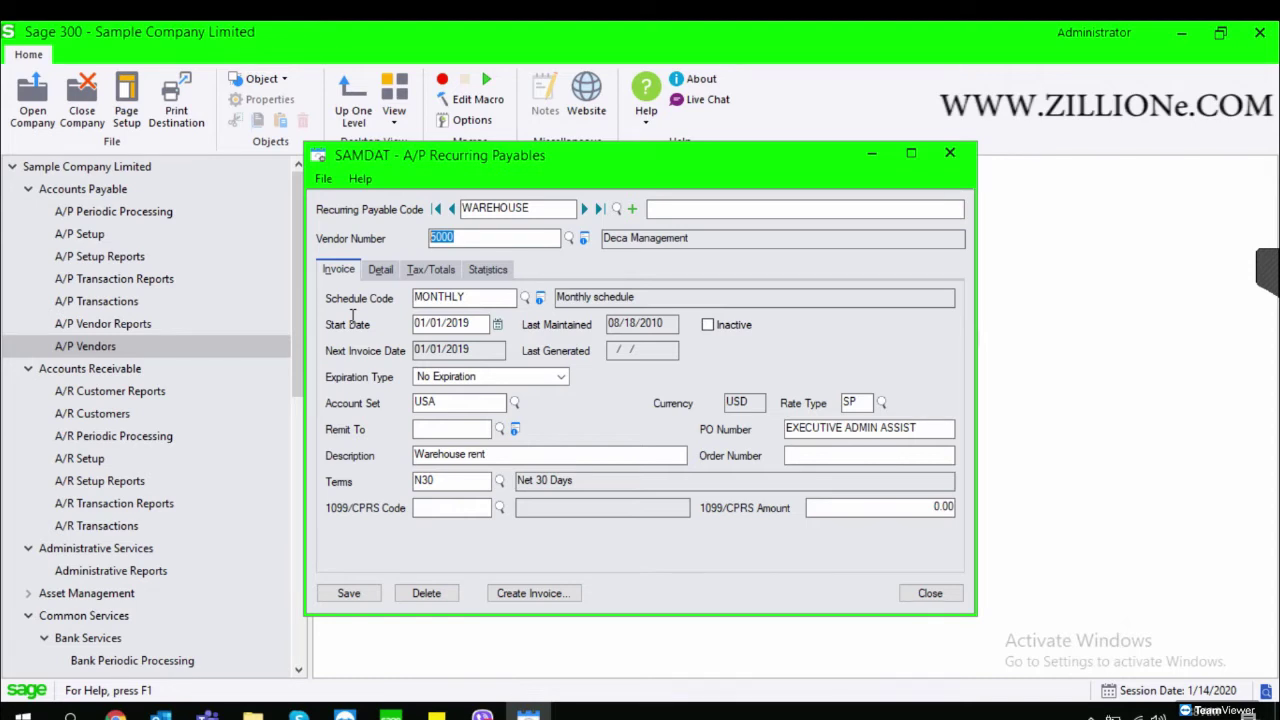
Minimize the recurring payable, open Schedules in the Common Services Scheduling folder and display the MONTHLY schedule
left_click(879, 151)
scroll(86, 464, "down", 1)
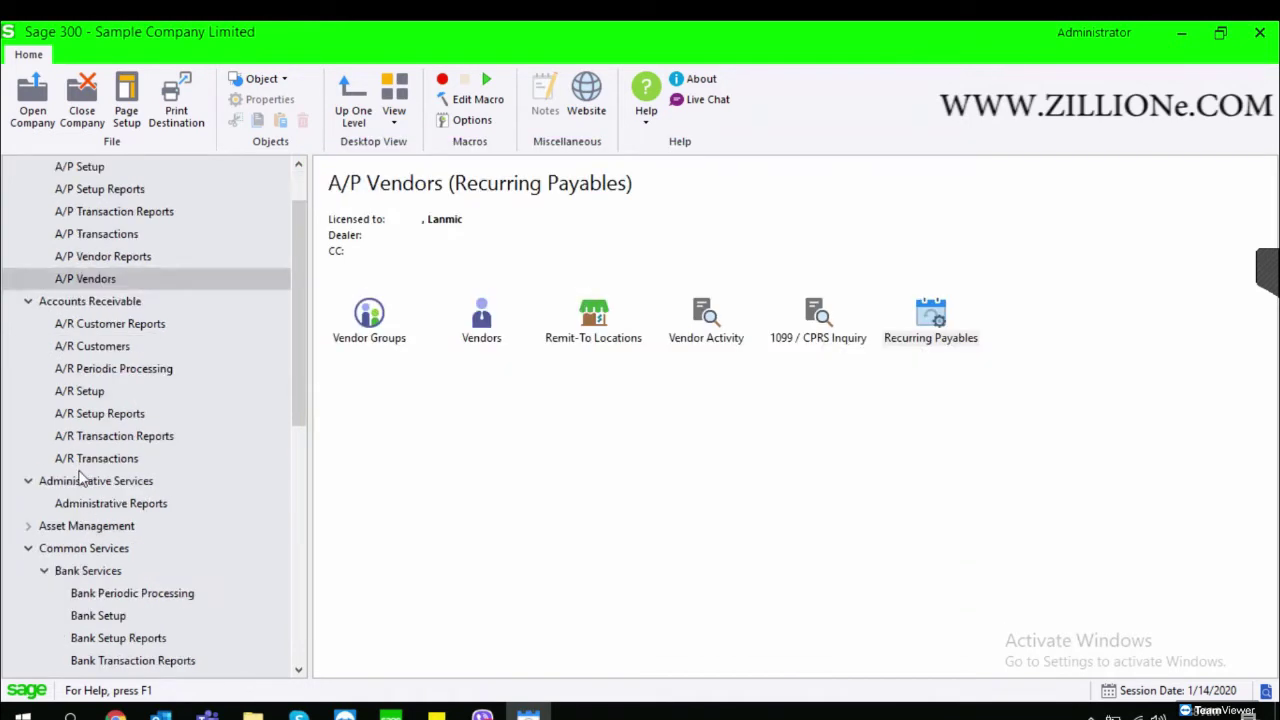
left_click(90, 548)
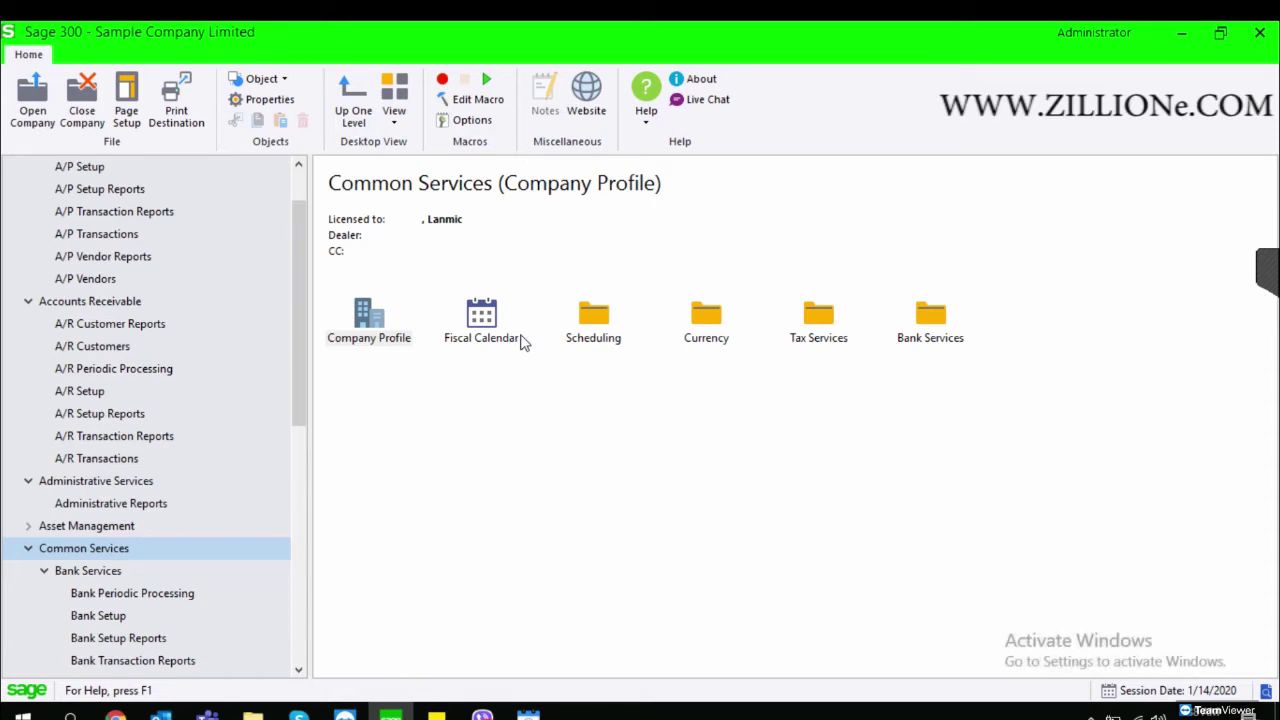
double_click(594, 330)
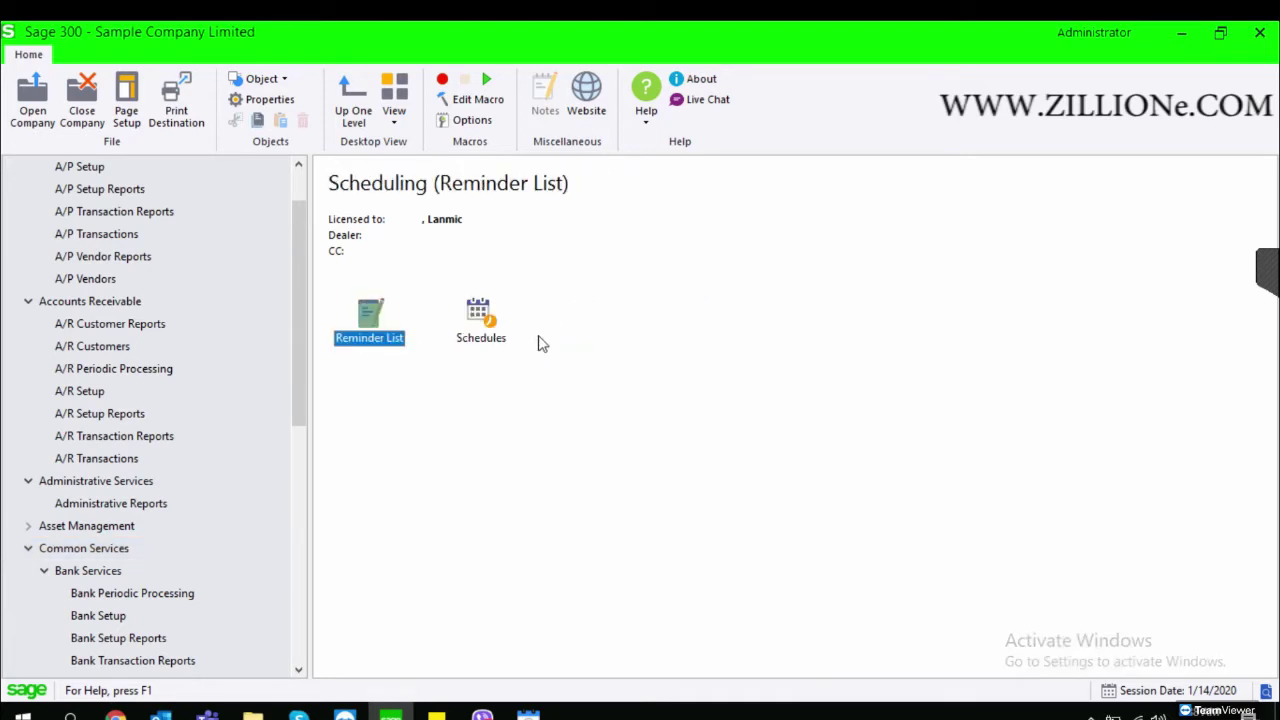
double_click(483, 316)
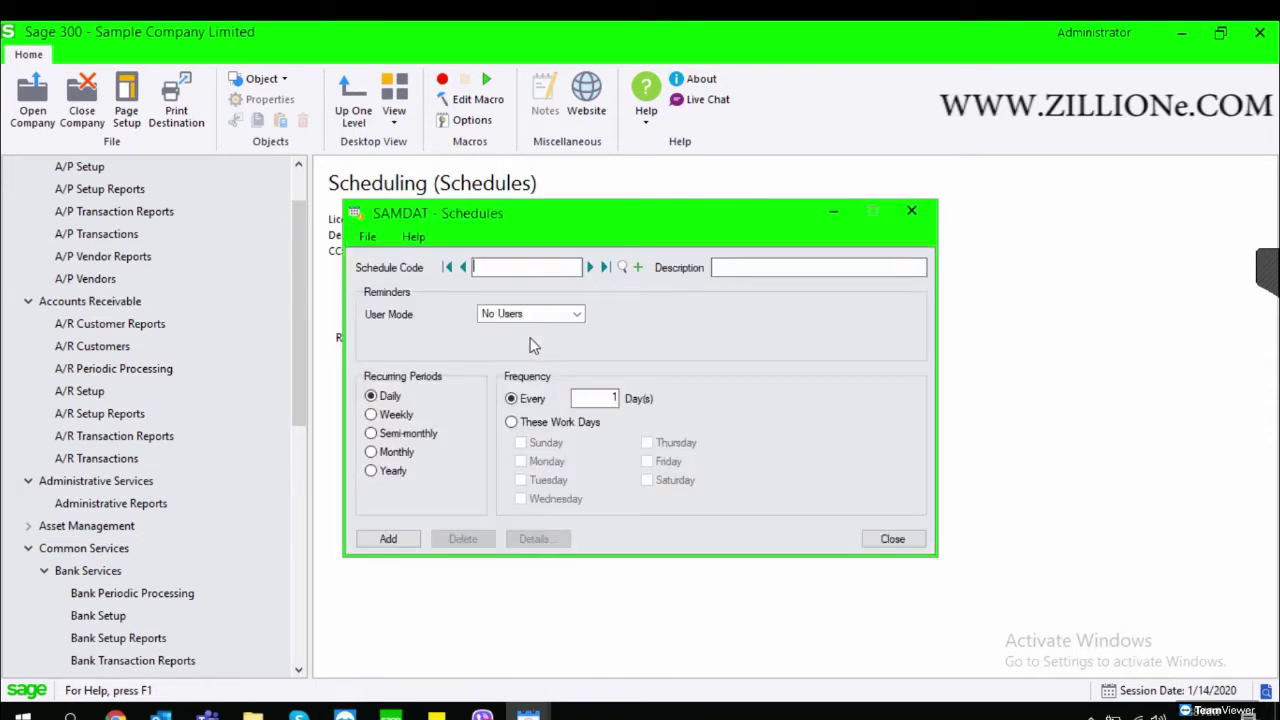
left_click(594, 267)
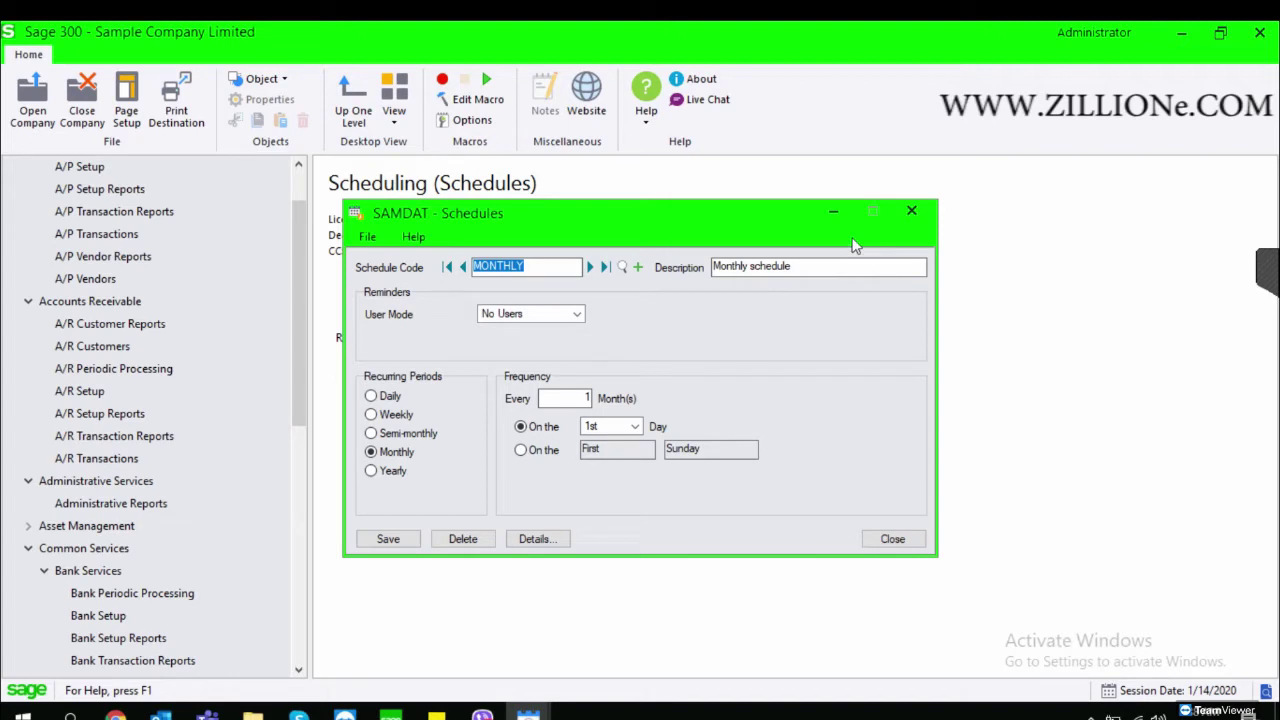
Close the schedule, check the Reminder List in Scheduling, close it and return to the minimized WAREHOUSE recurring payable
left_click(911, 211)
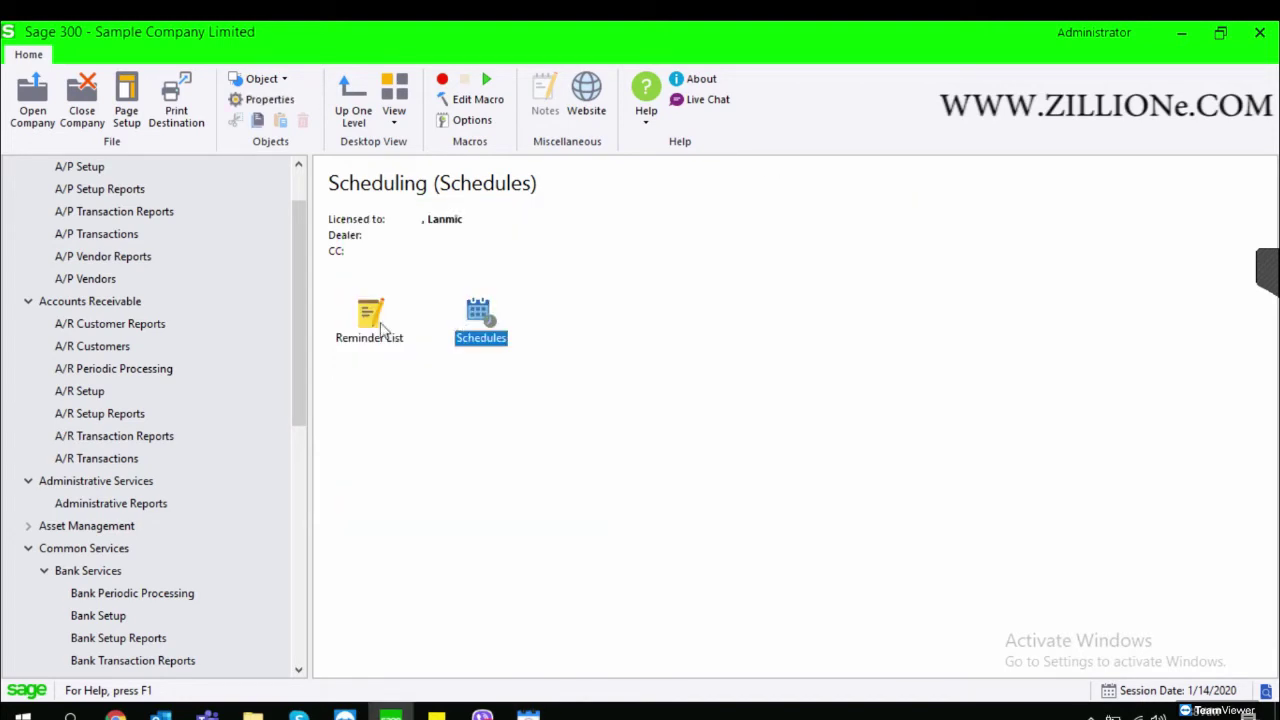
double_click(381, 327)
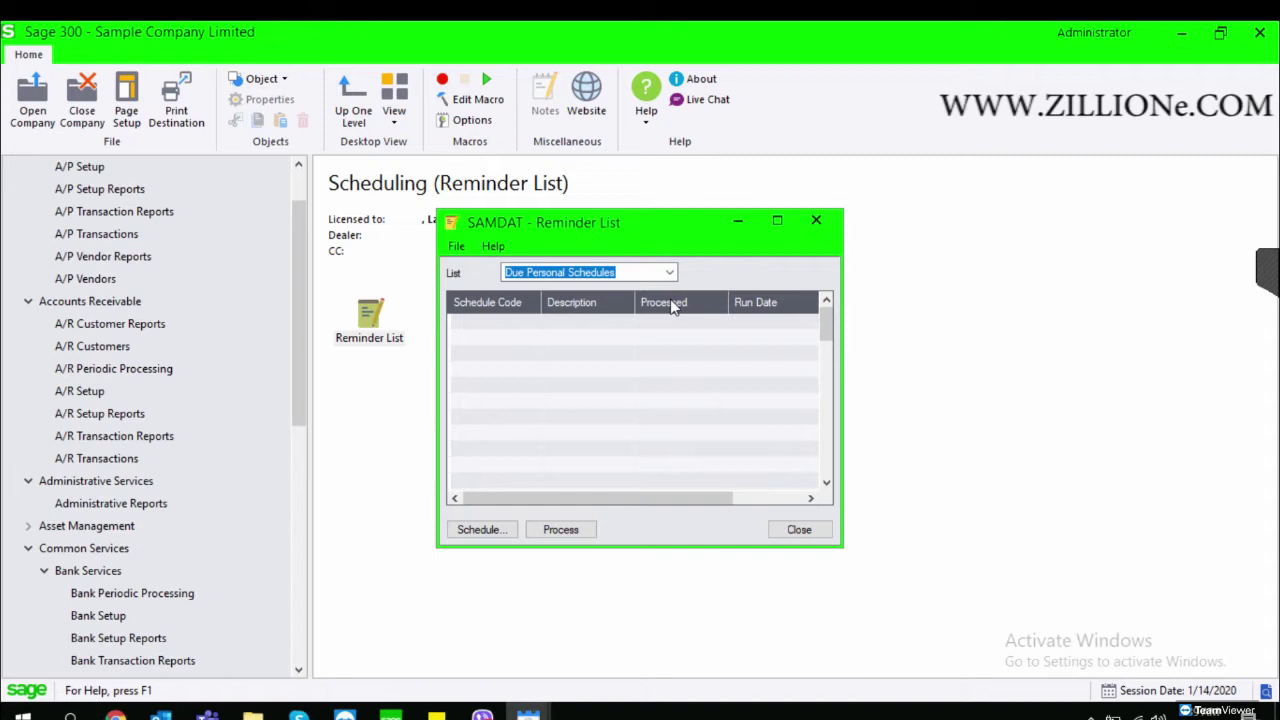
left_click(813, 222)
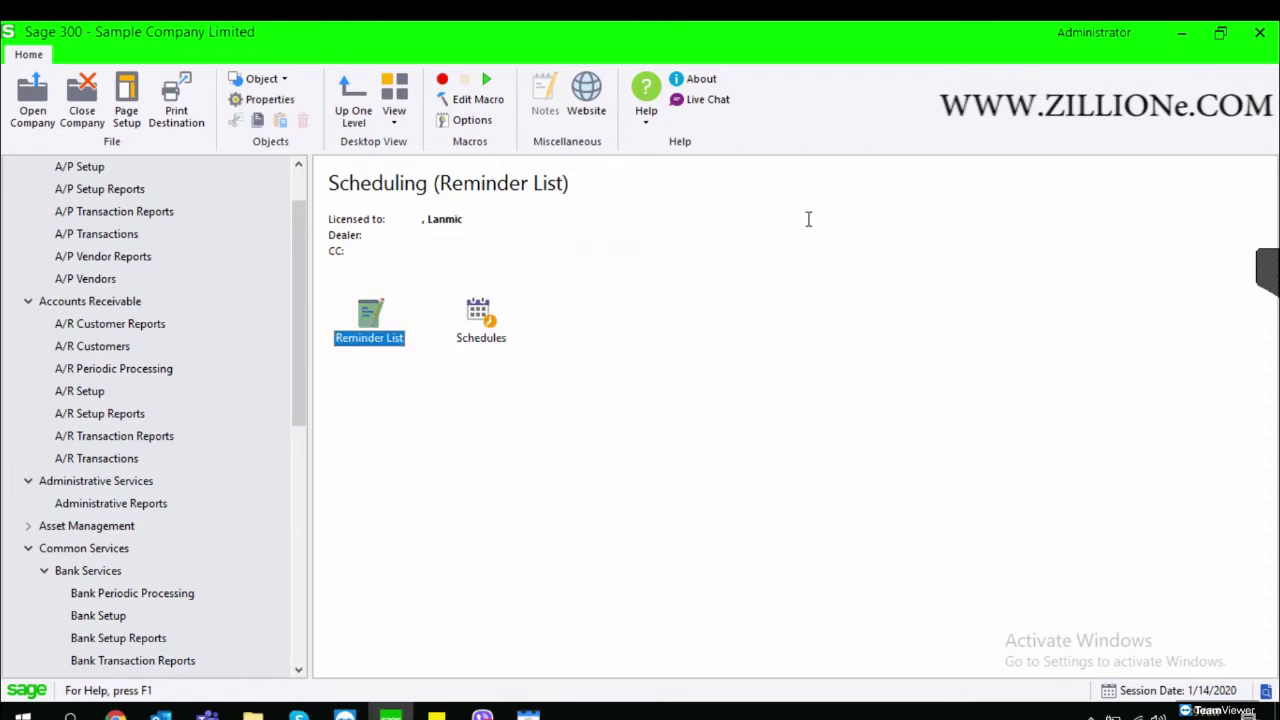
left_click(528, 714)
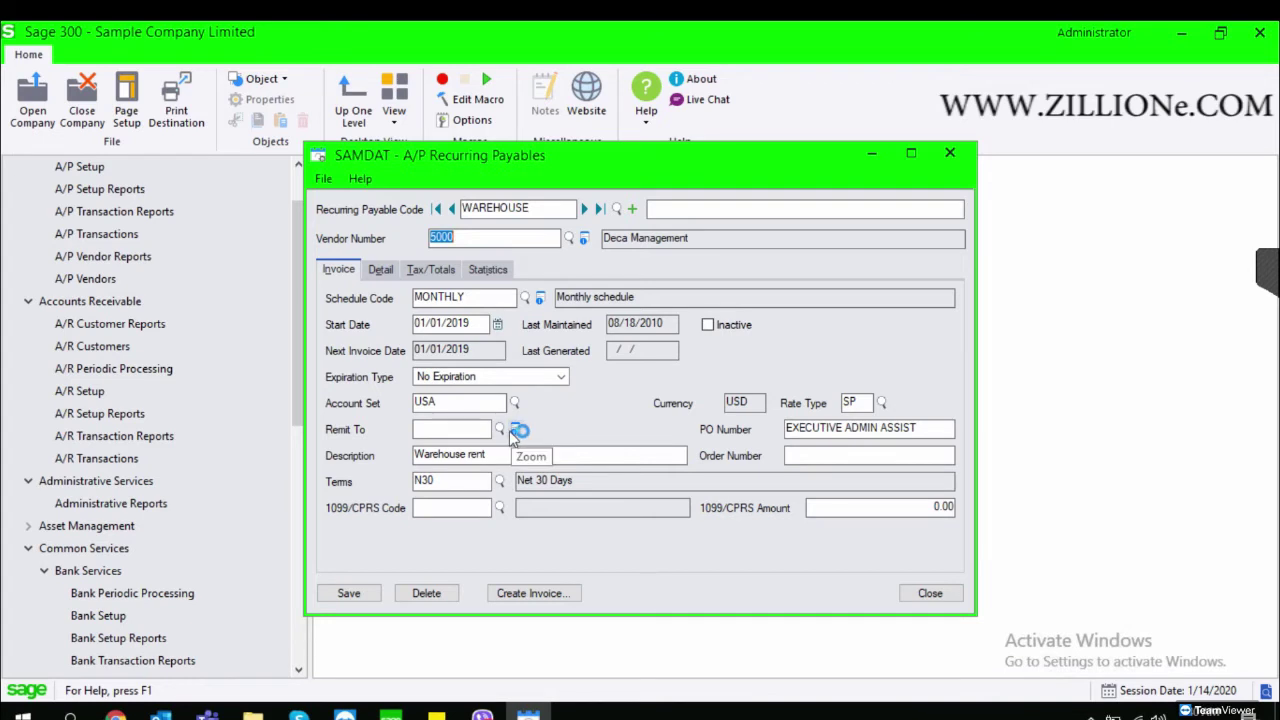
Browse the remit-to location and terms finders without changing them, and review the recurring payable's PO number
left_click(499, 430)
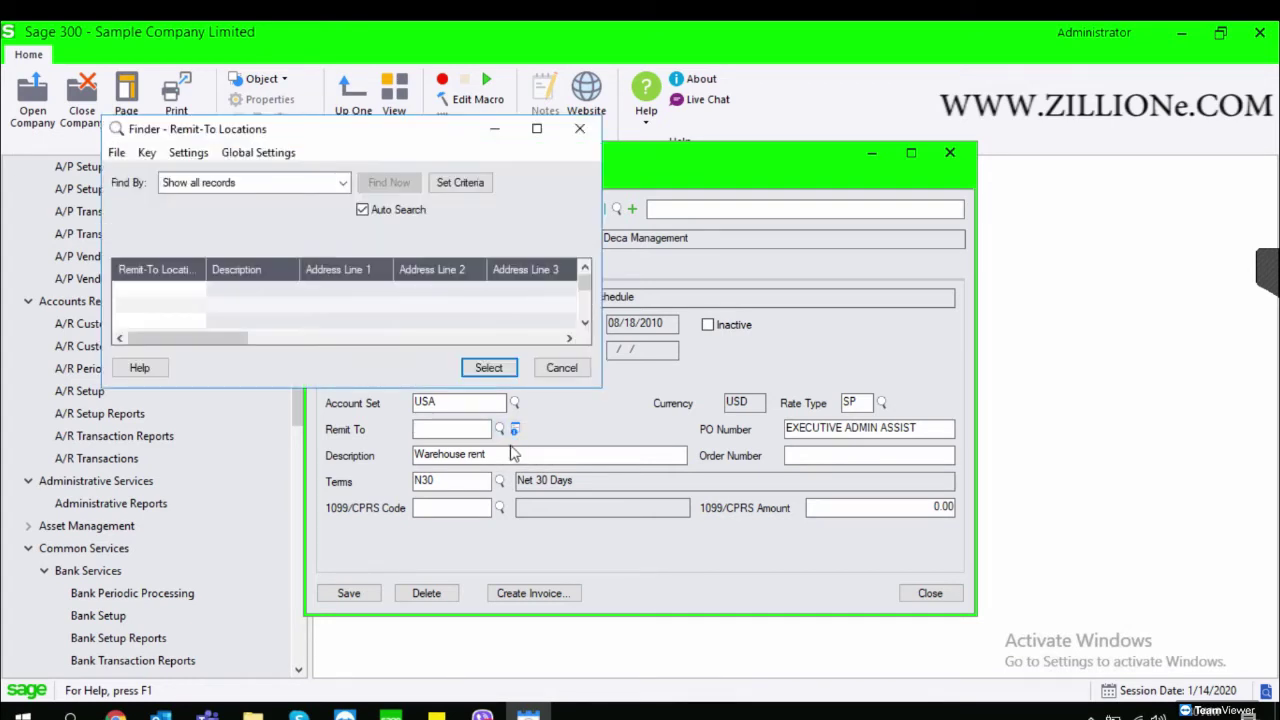
left_click(580, 130)
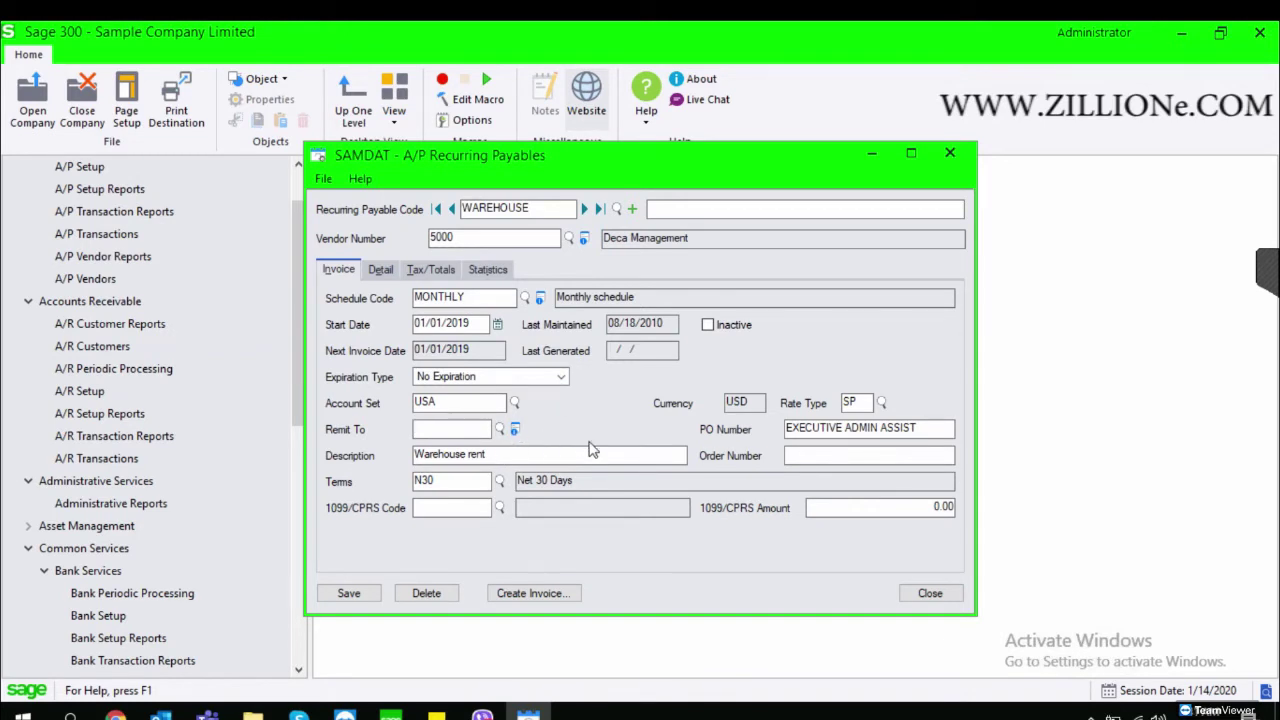
key("Tab")
key("Tab")
left_click(501, 480)
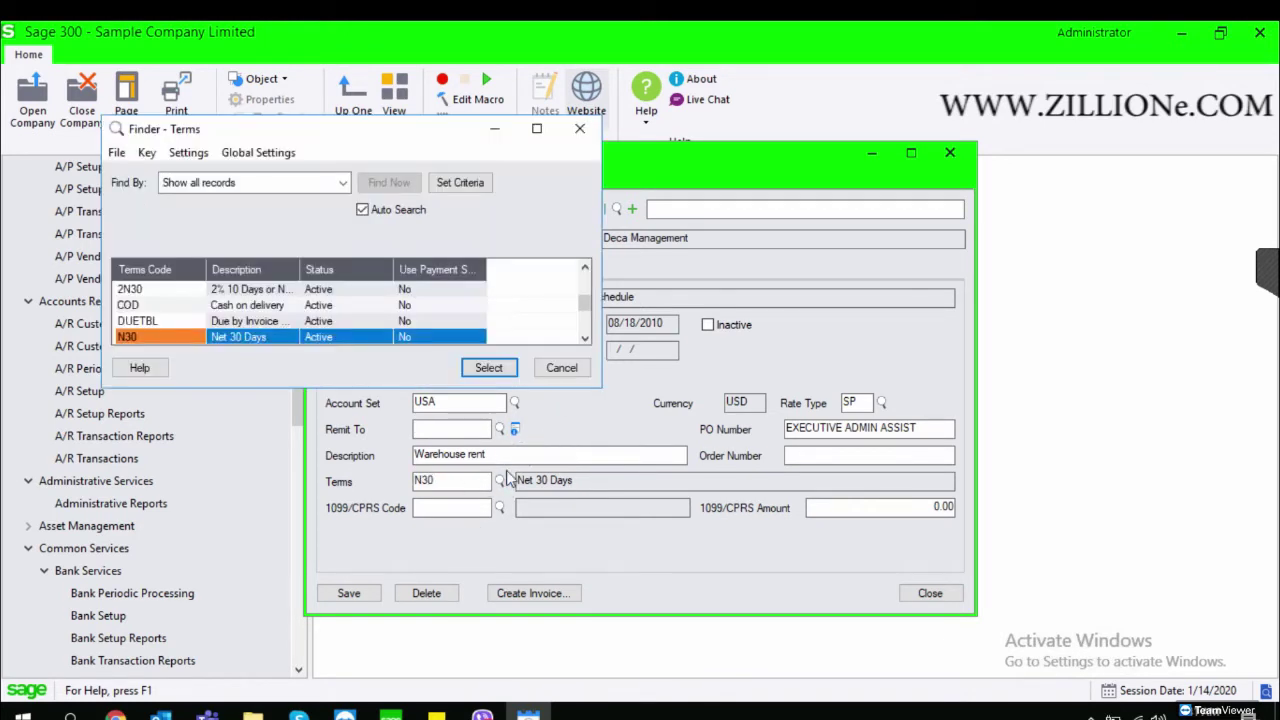
left_click(580, 122)
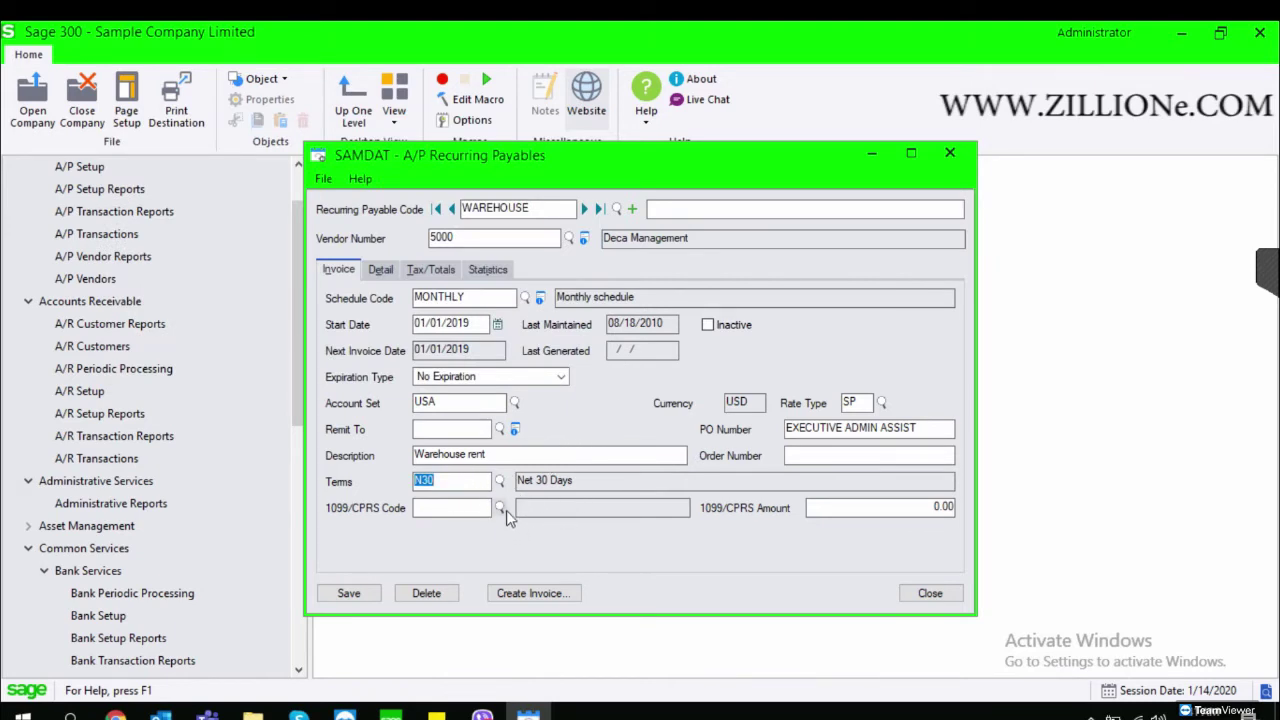
left_click(922, 427)
left_click_drag(924, 427, 782, 428)
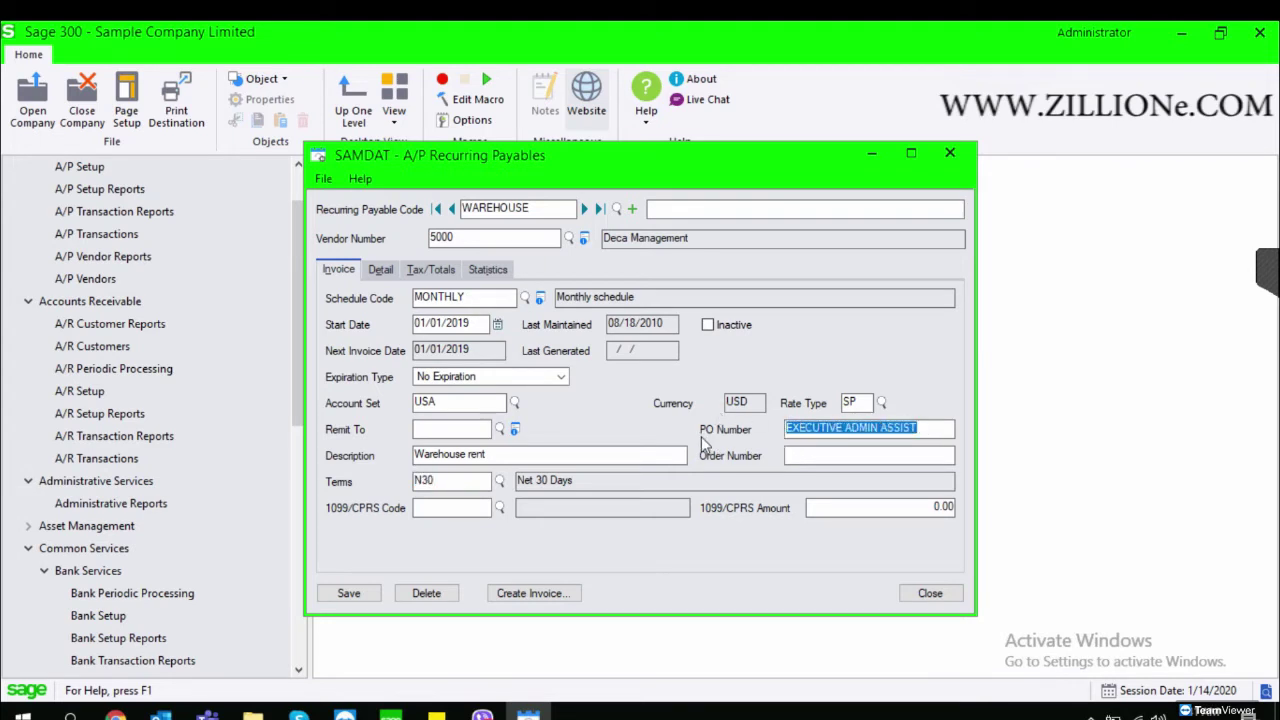
Review the recurring payable's distribution details, including the account and tax information of the RENT line
left_click(380, 273)
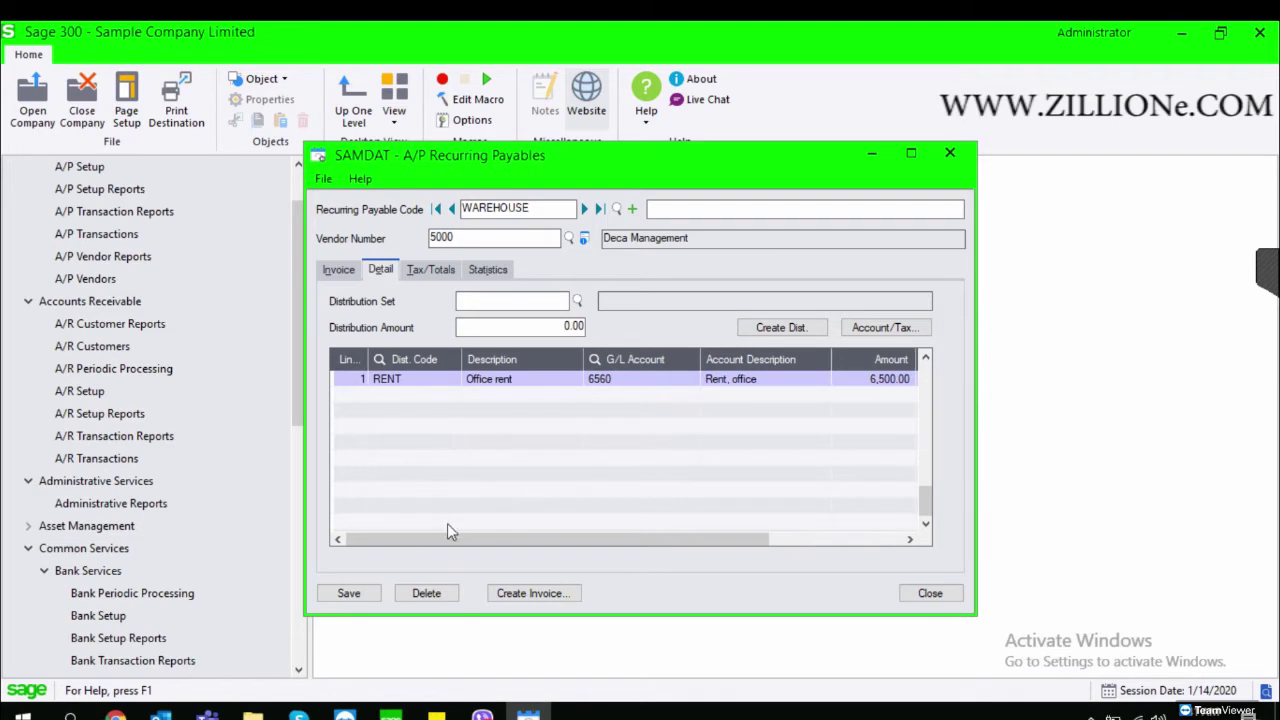
left_click(475, 545)
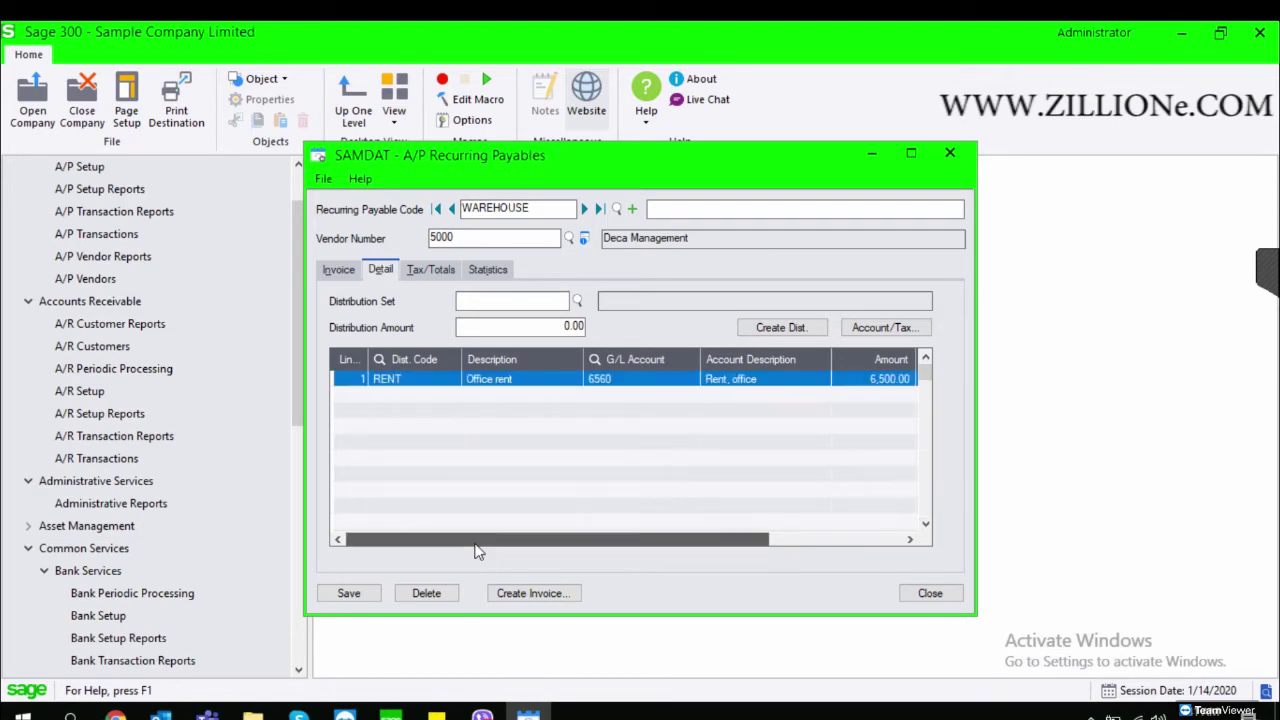
left_click_drag(477, 551, 482, 553)
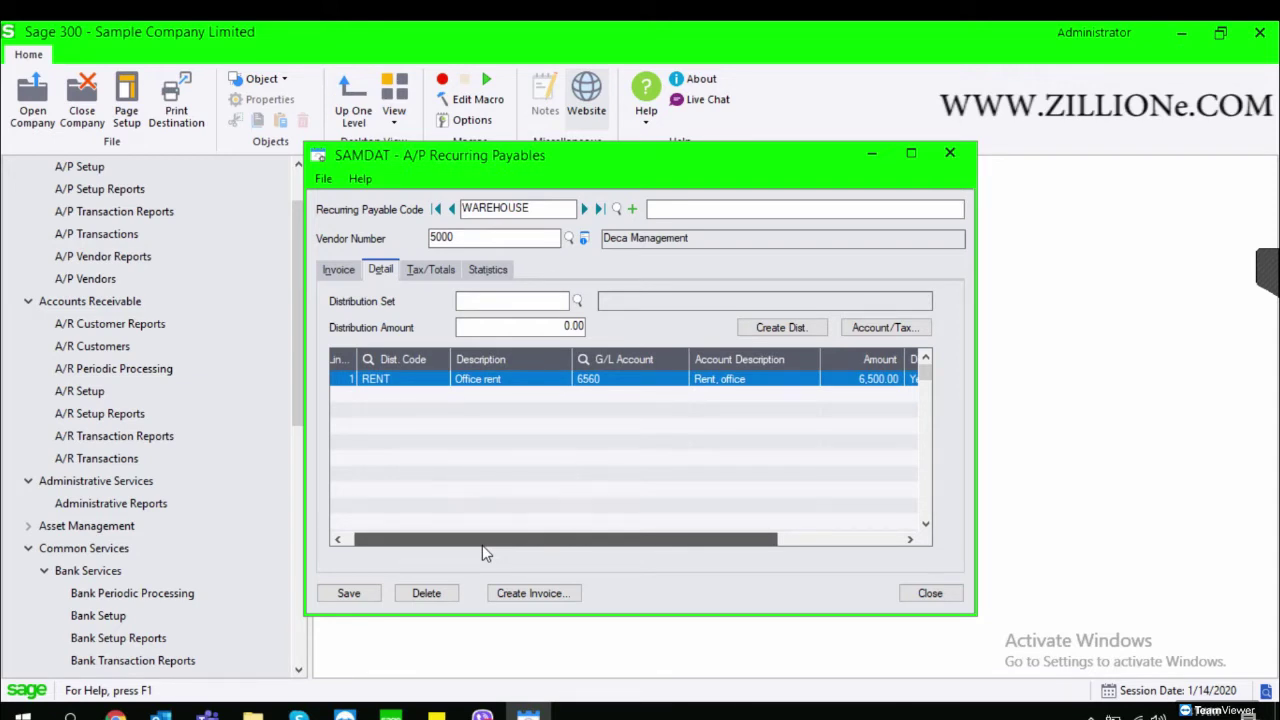
left_click_drag(482, 545, 449, 551)
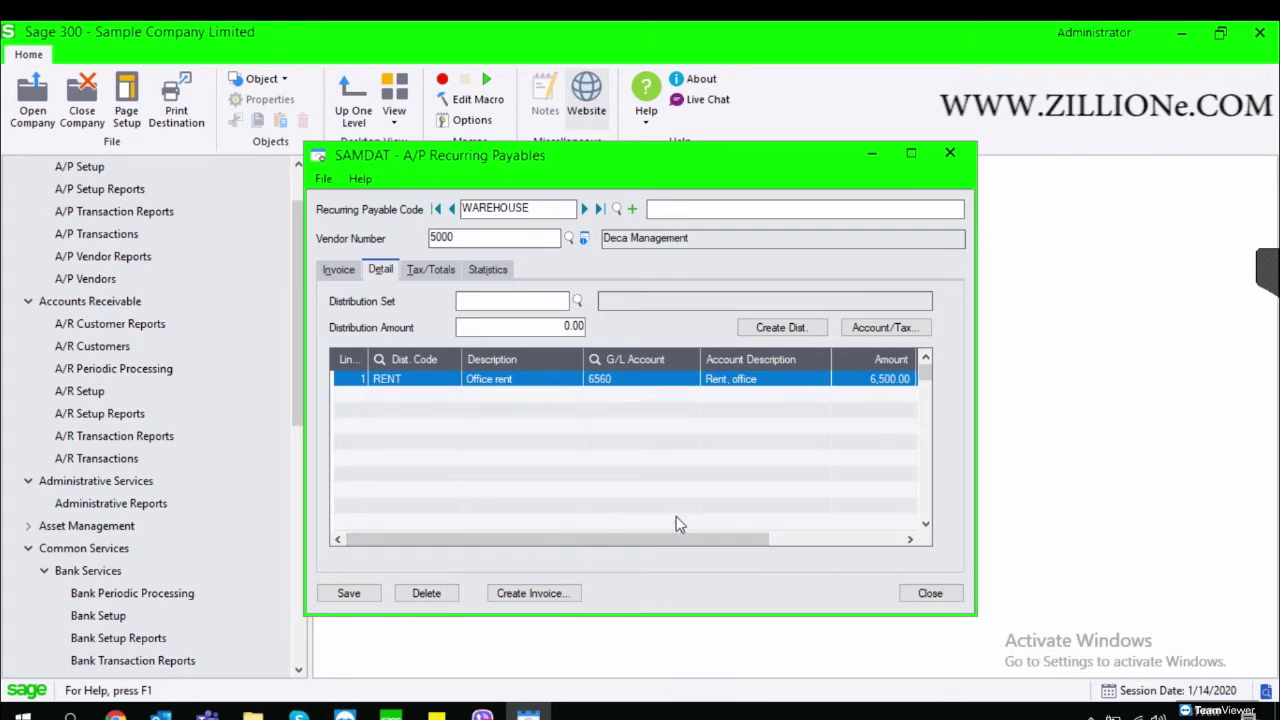
left_click(866, 331)
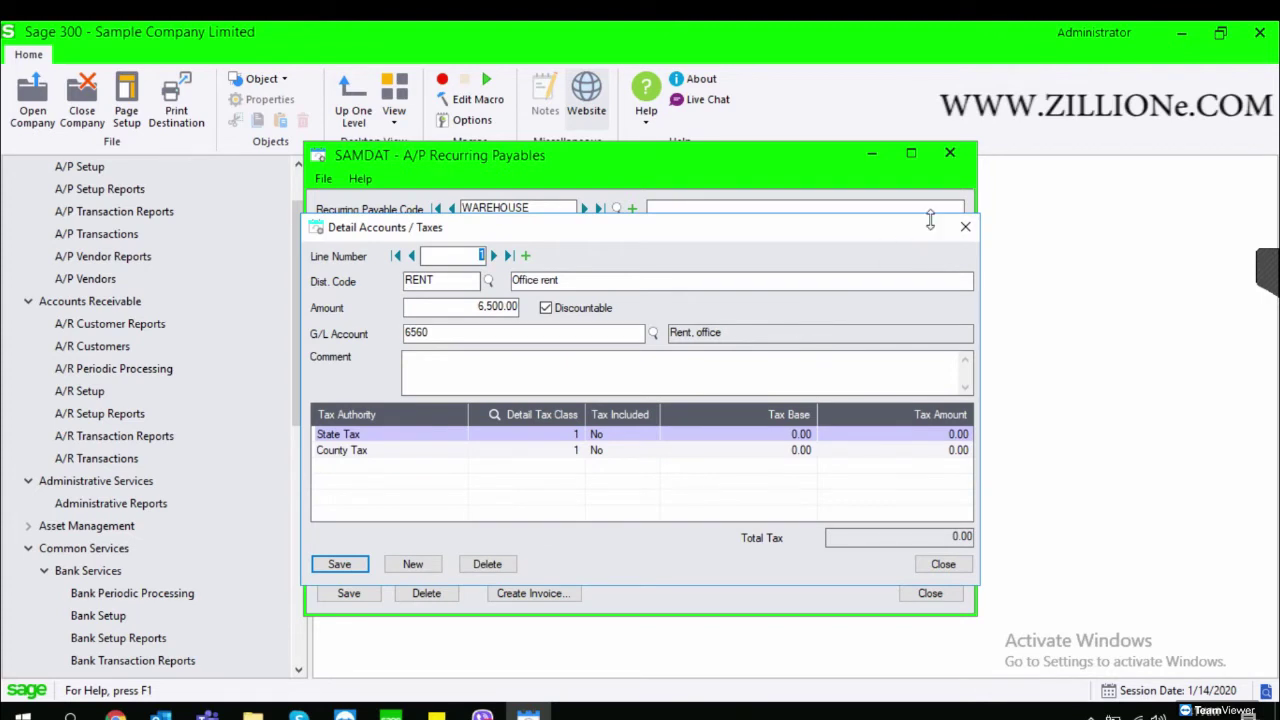
left_click(965, 227)
Assign the BOOK distribution set, create its distributions with a zero amount and inspect the detail lines' columns
left_click(792, 330)
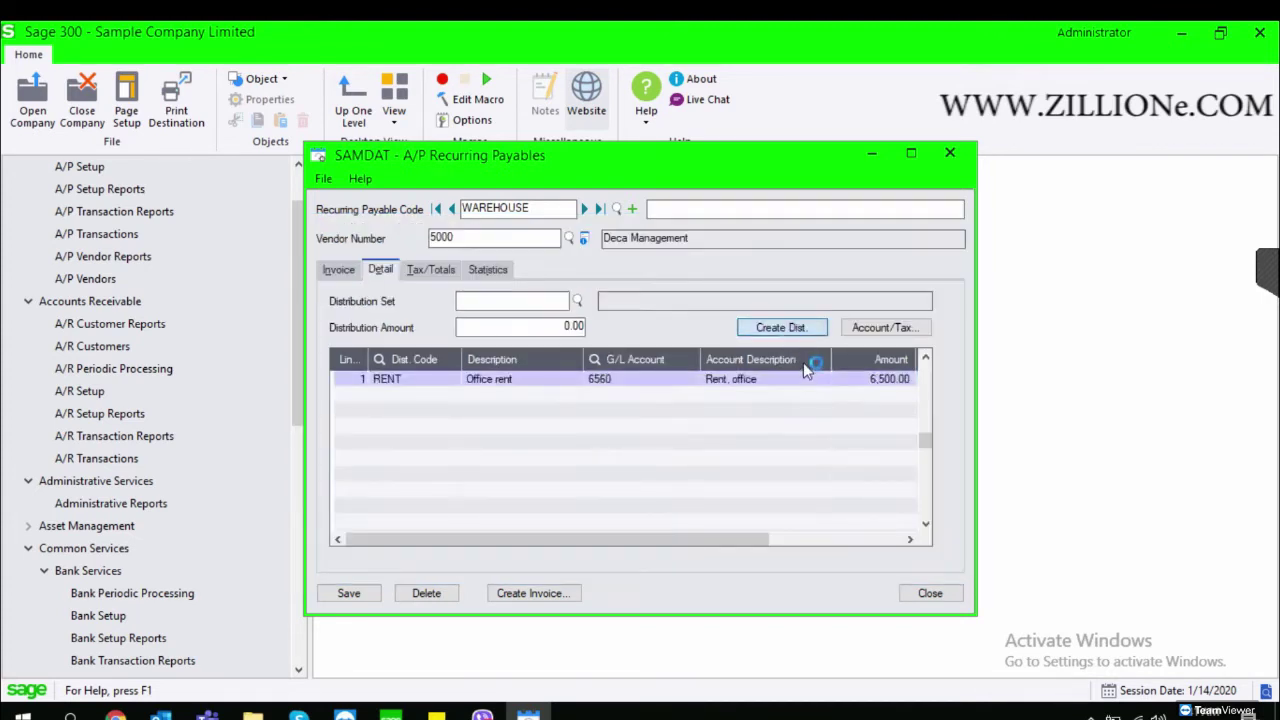
left_click(698, 202)
left_click(577, 301)
double_click(265, 279)
left_click(818, 328)
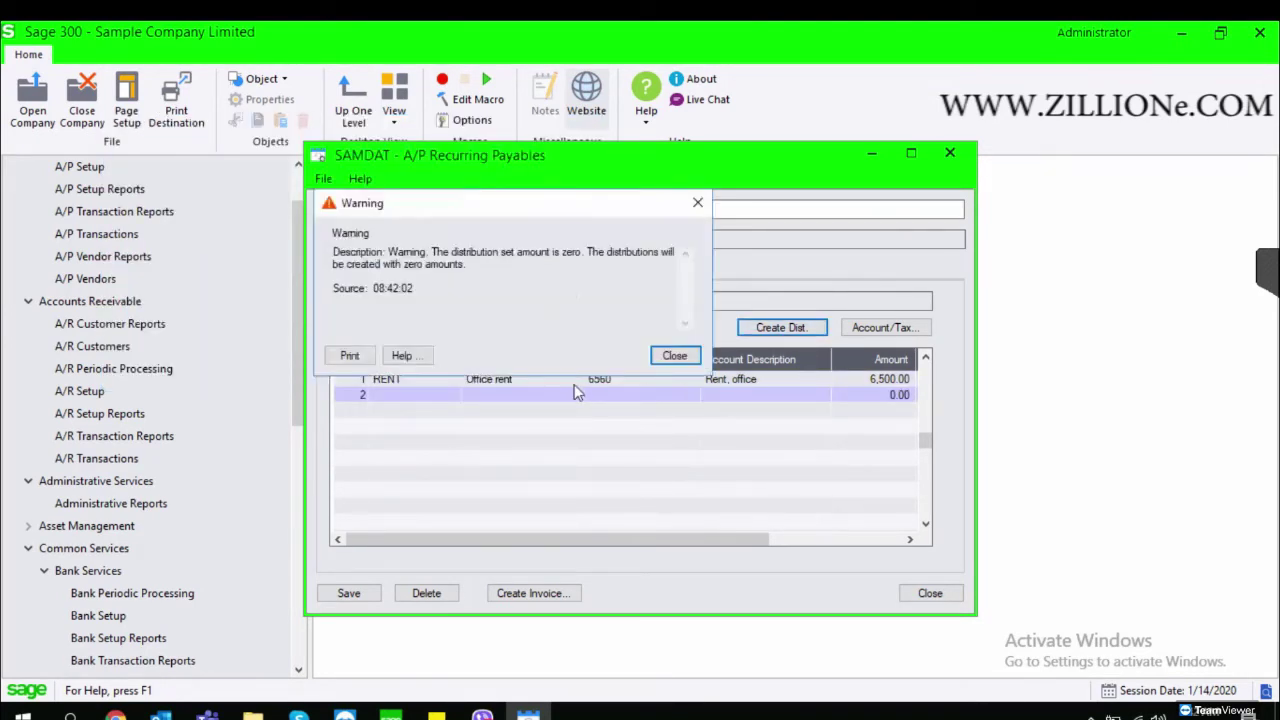
left_click(698, 204)
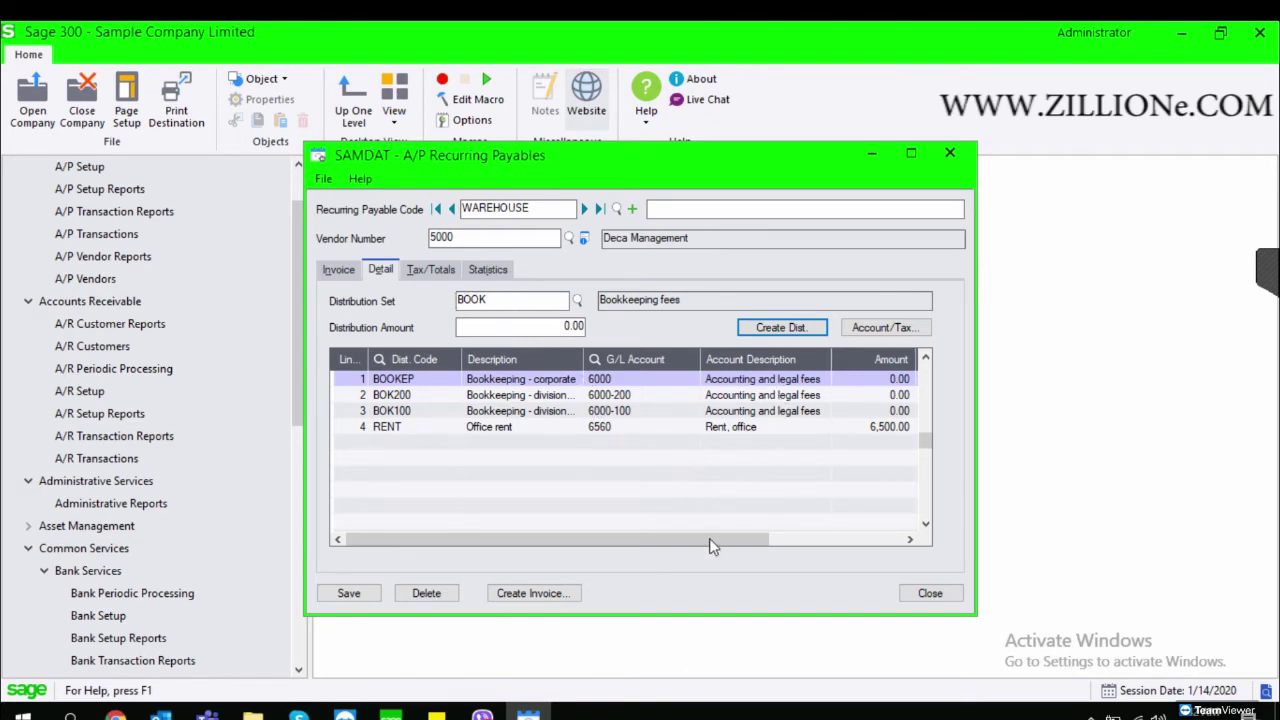
left_click_drag(700, 540, 787, 554)
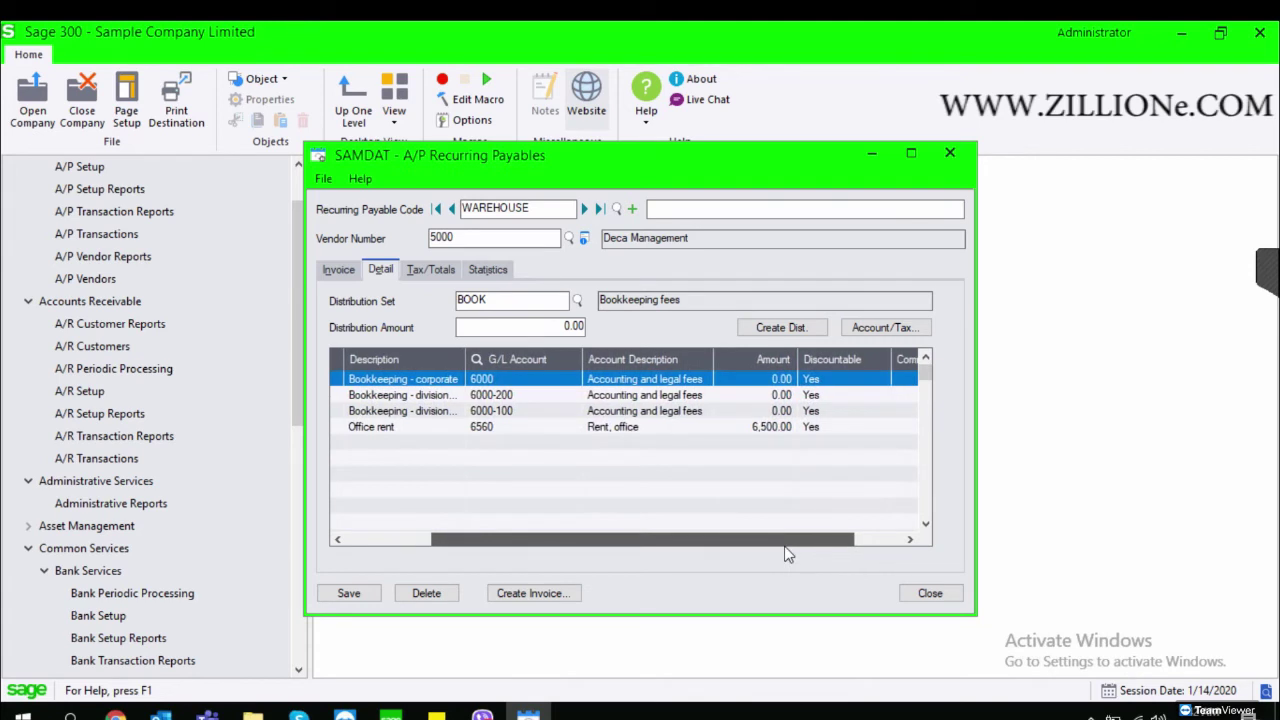
left_click_drag(785, 547, 565, 530)
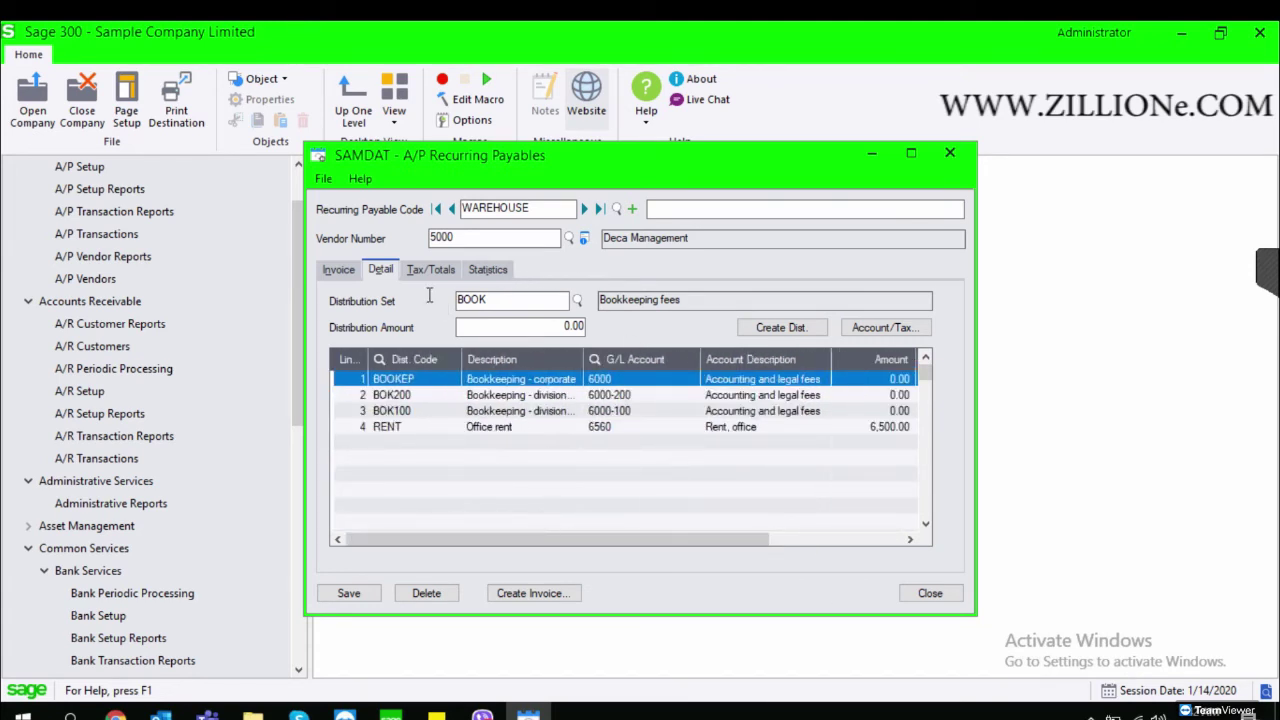
Review the recurring payable's taxes and totals, including the available tax groups, tax base options and state and county tax bases
left_click(440, 272)
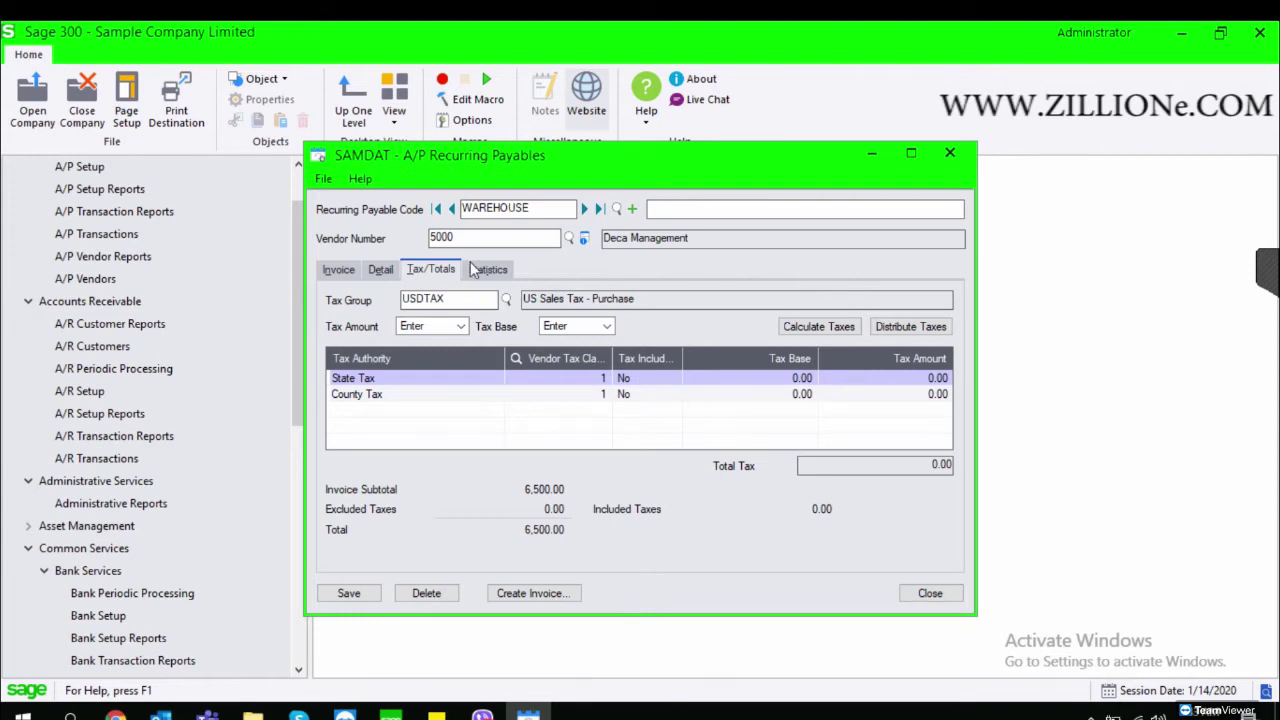
left_click(506, 300)
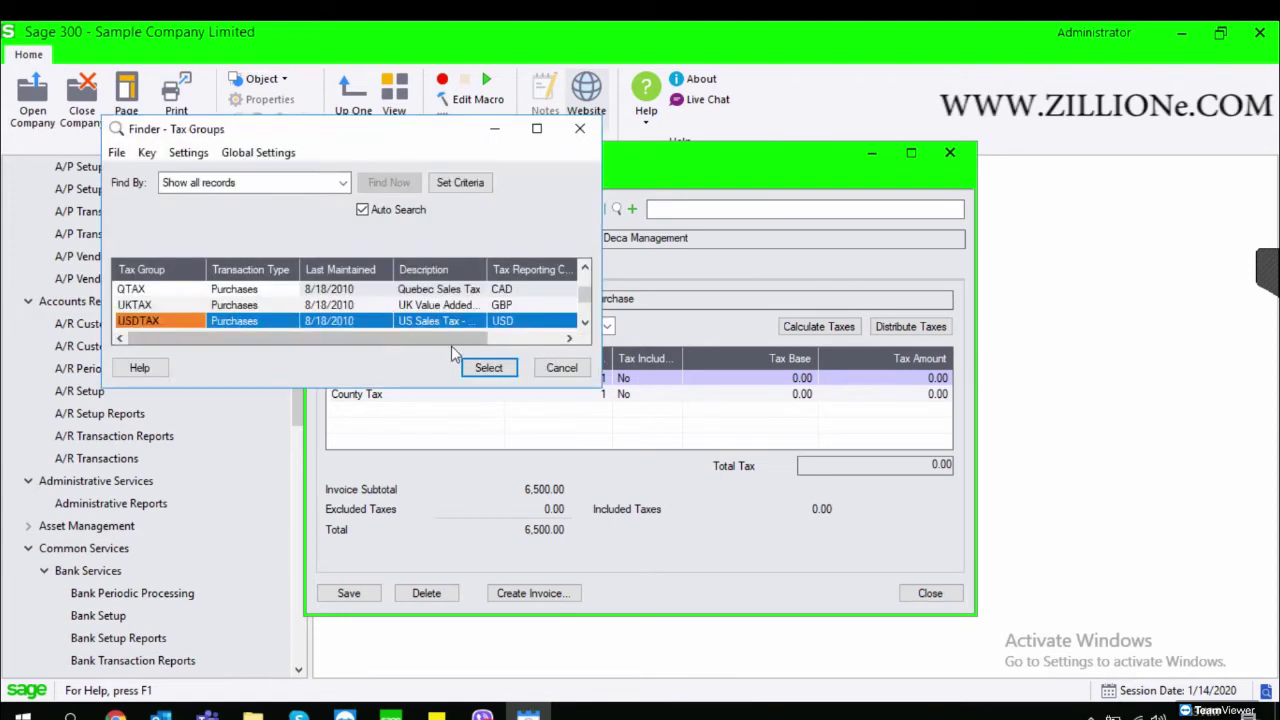
left_click(581, 128)
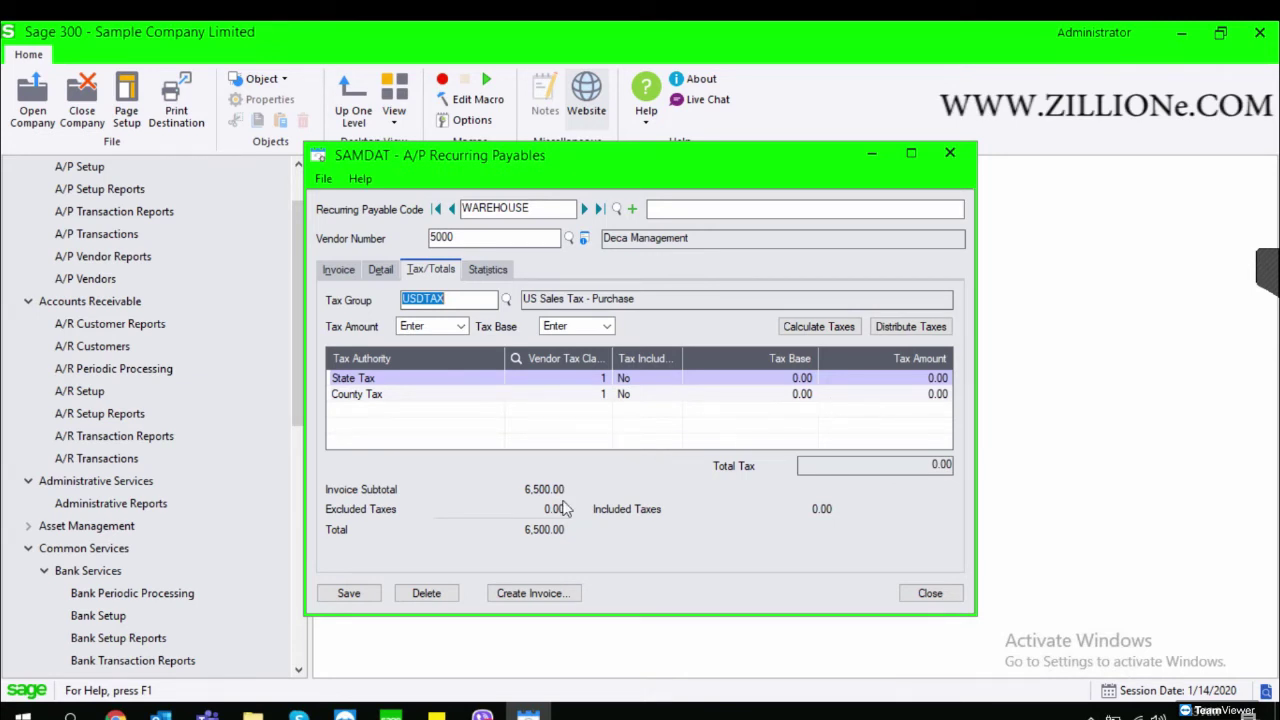
left_click(606, 327)
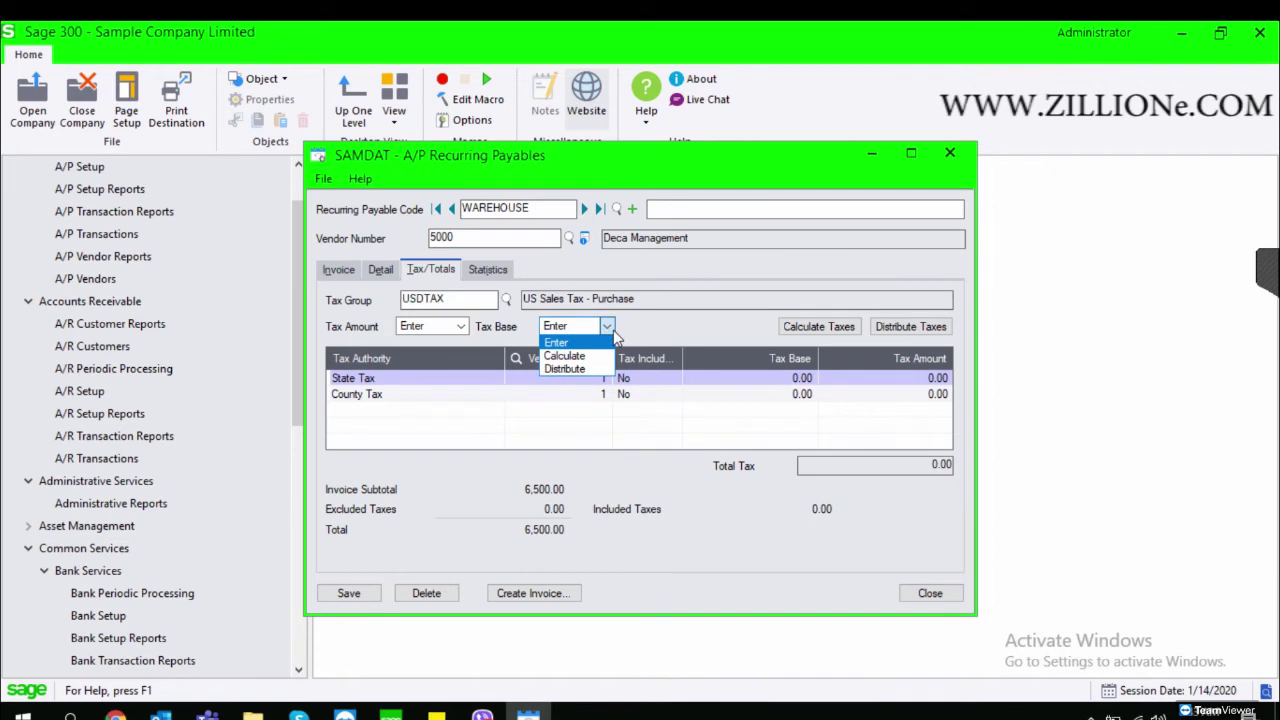
left_click(686, 324)
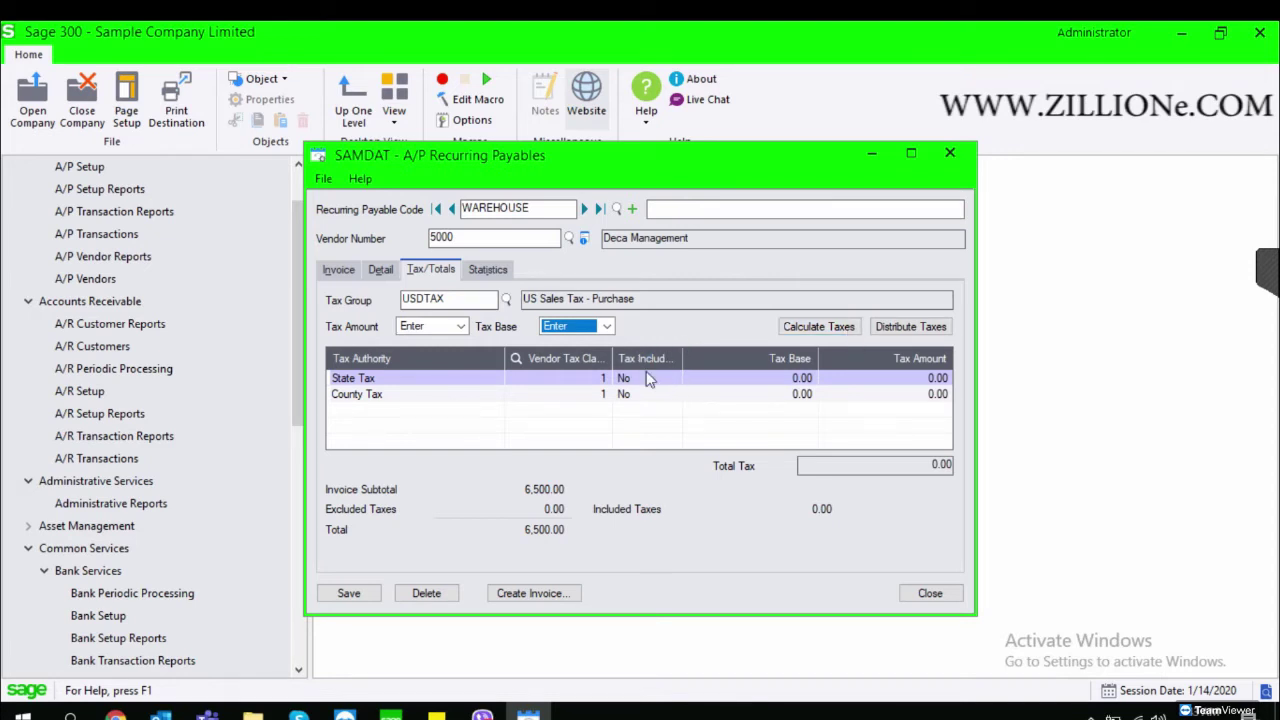
left_click(798, 379)
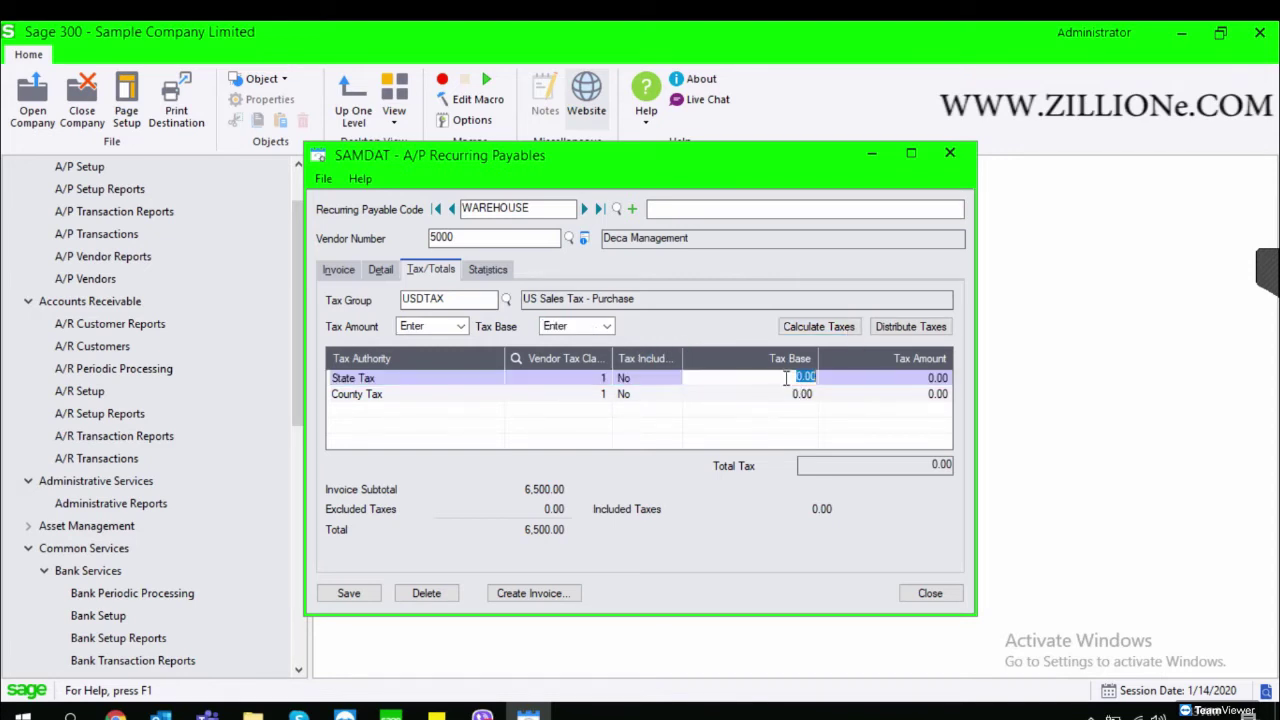
left_click(782, 396)
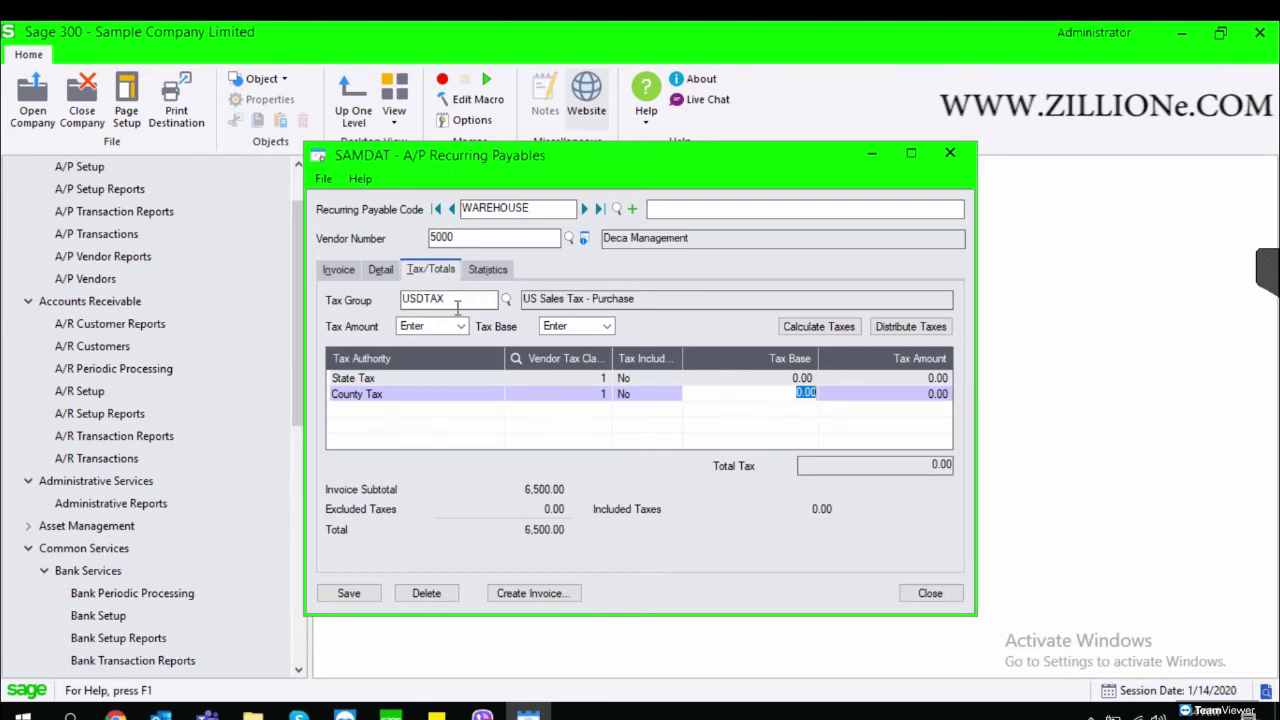
Review the recurring payable's last posted invoice, year-to-date, unposted and posted statistics, and close the recurring payable
left_click(490, 272)
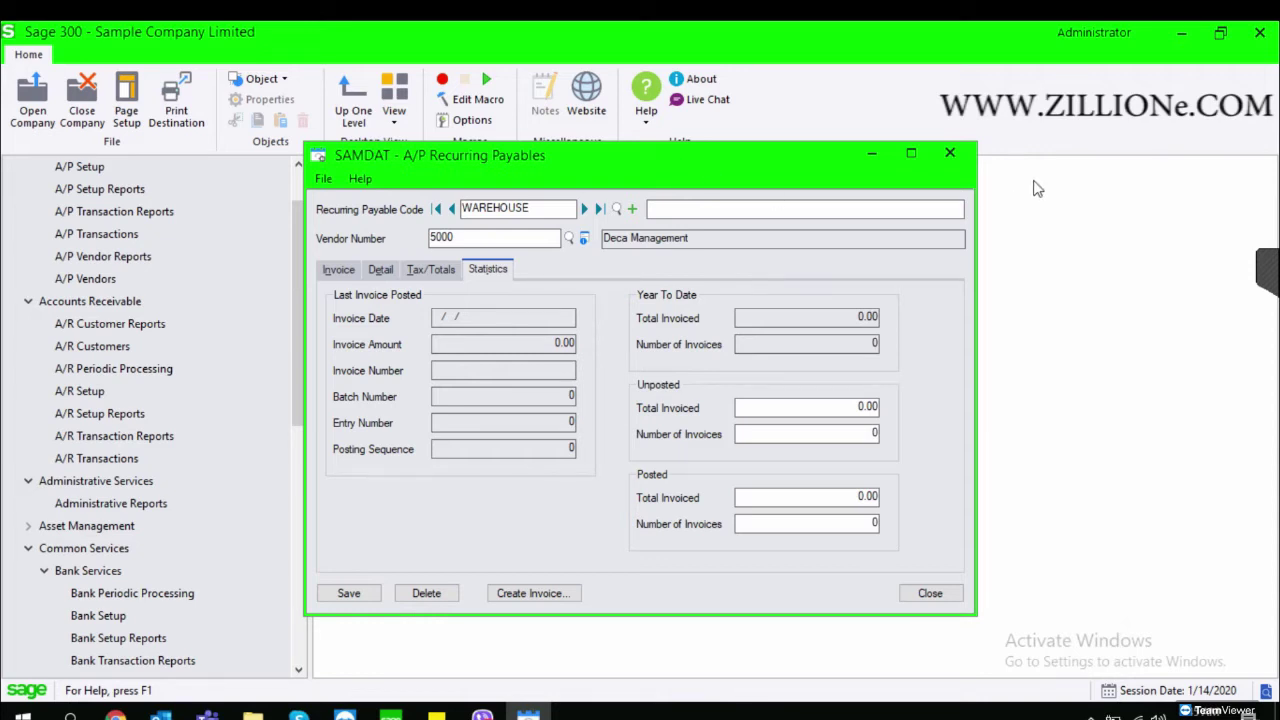
left_click(950, 153)
left_click(623, 438)
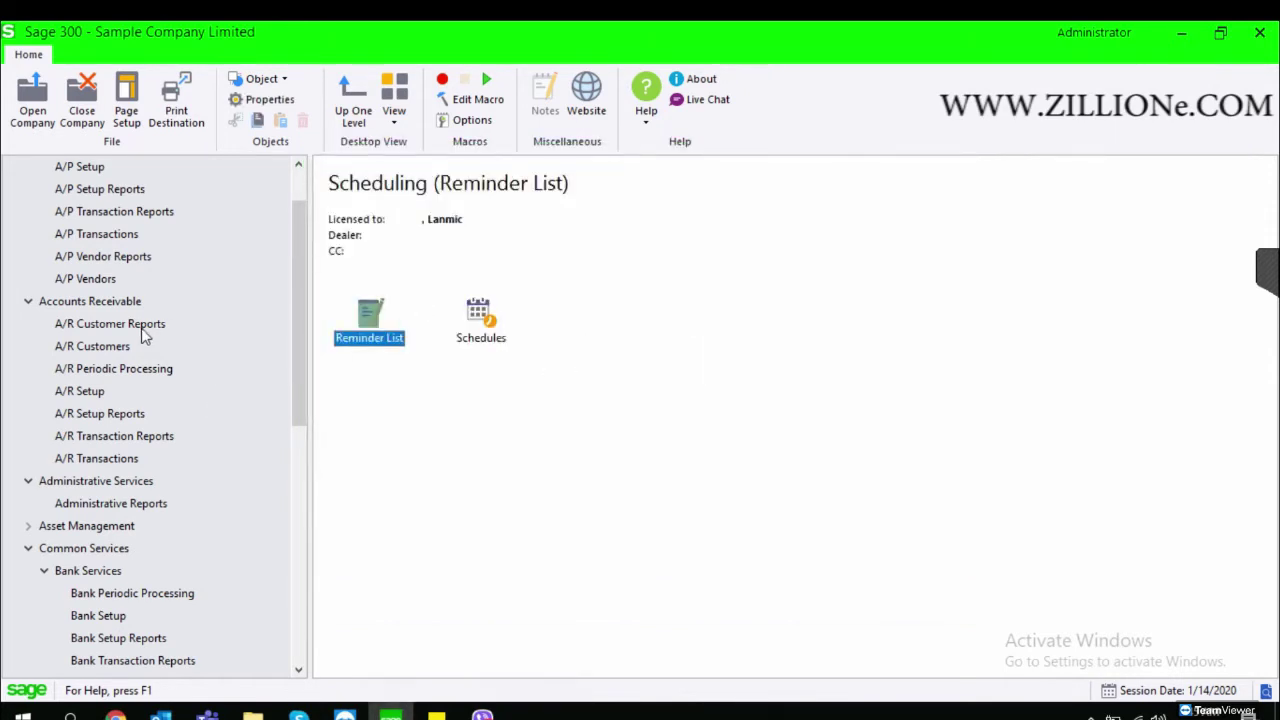
Open the Vendor Groups report in A/P Vendor Reports and print the Vendor Group List for groups ASC to MIS
scroll(194, 343, "up", 1)
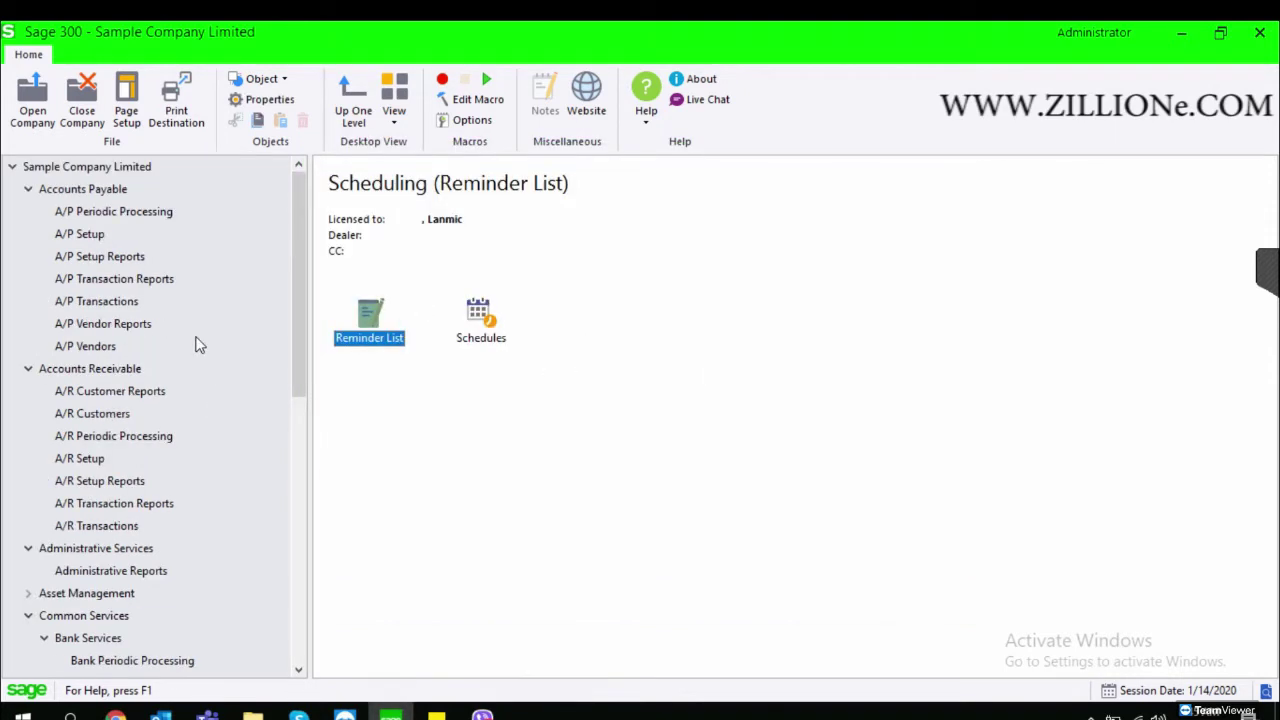
left_click(117, 323)
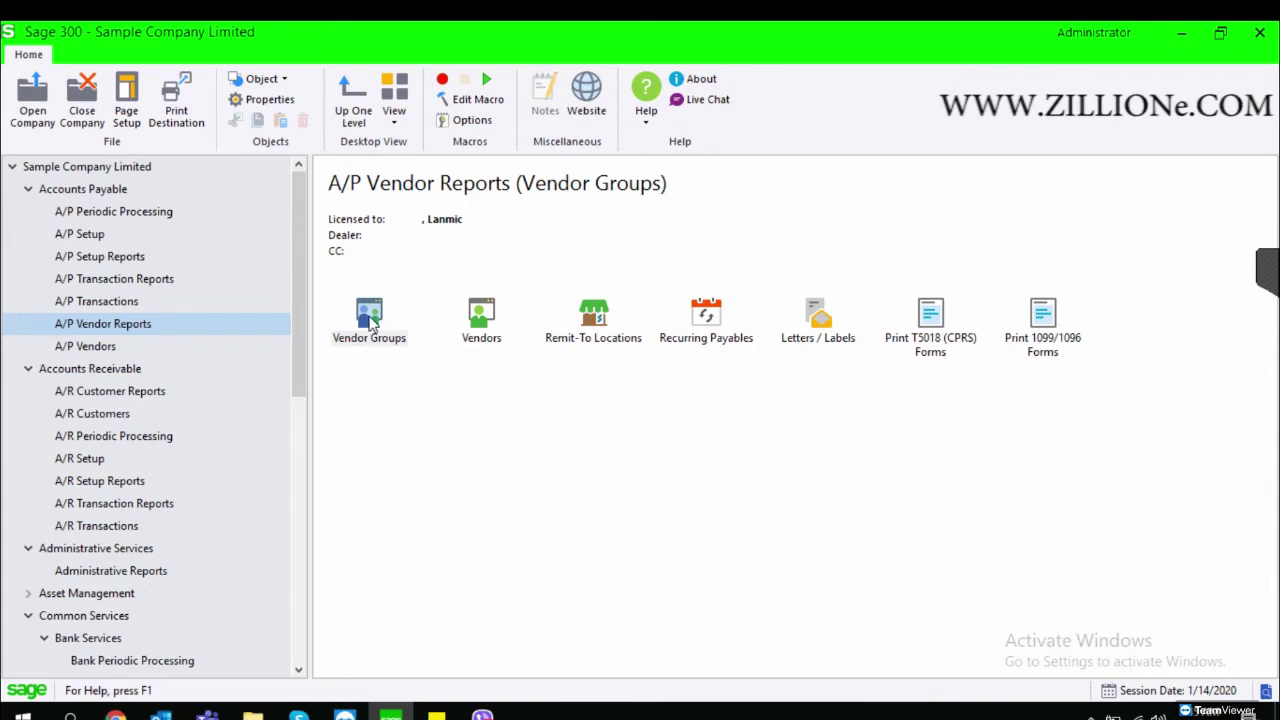
double_click(370, 318)
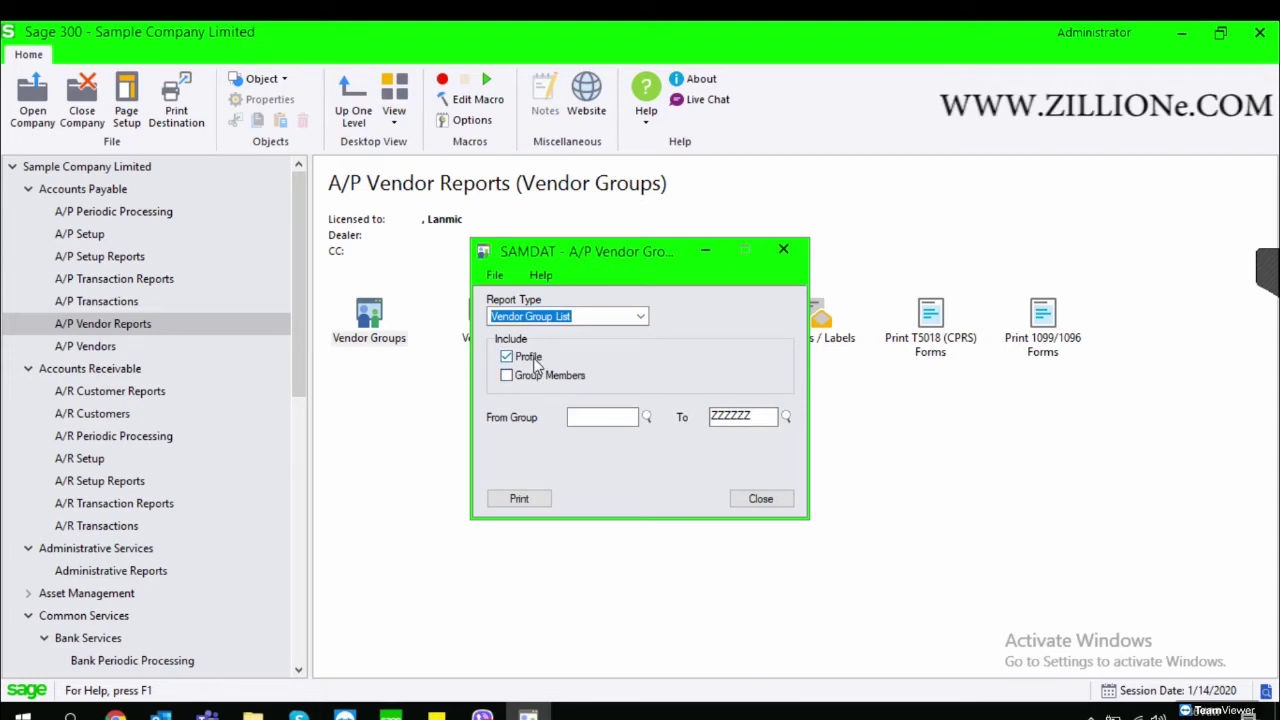
left_click(646, 417)
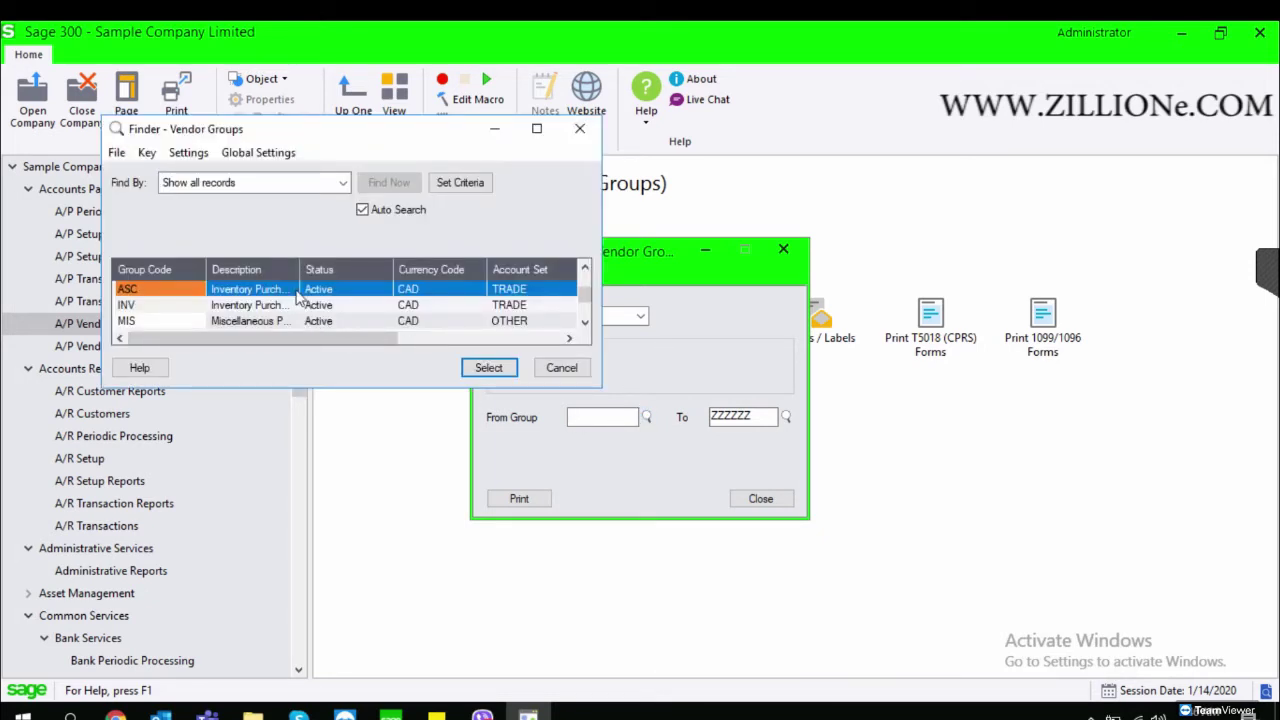
double_click(297, 296)
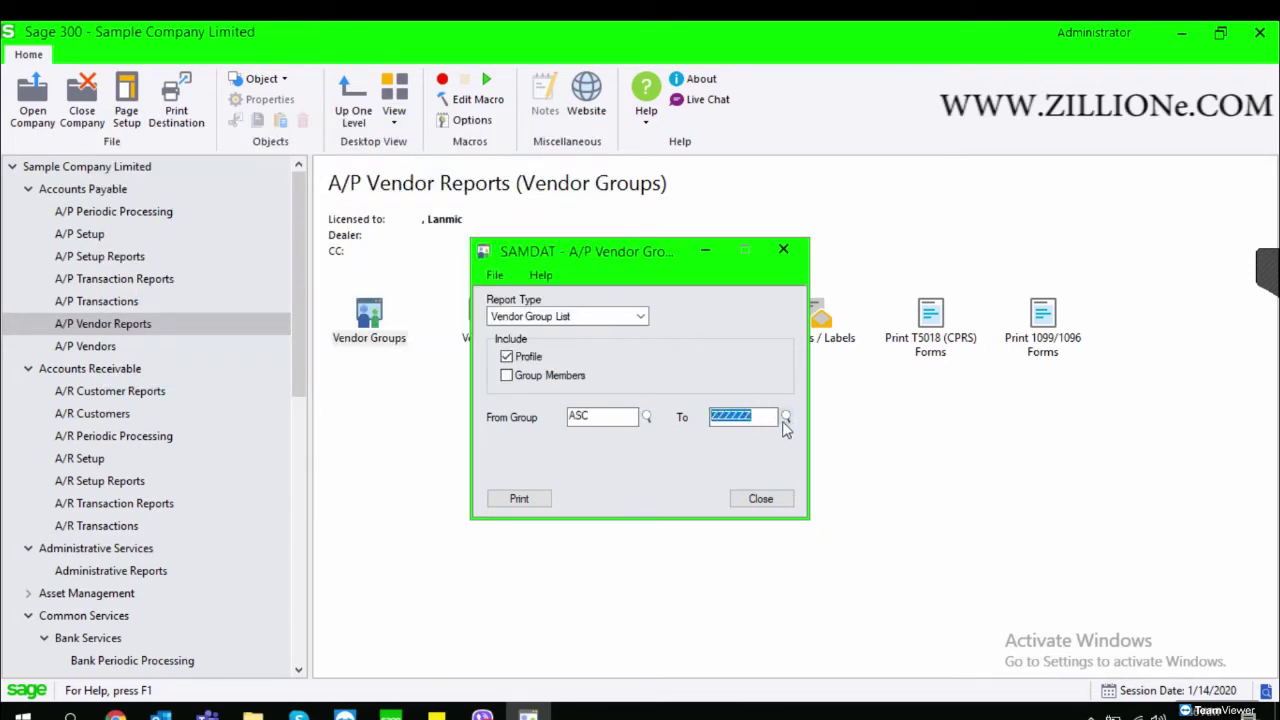
left_click(786, 417)
left_click(583, 269)
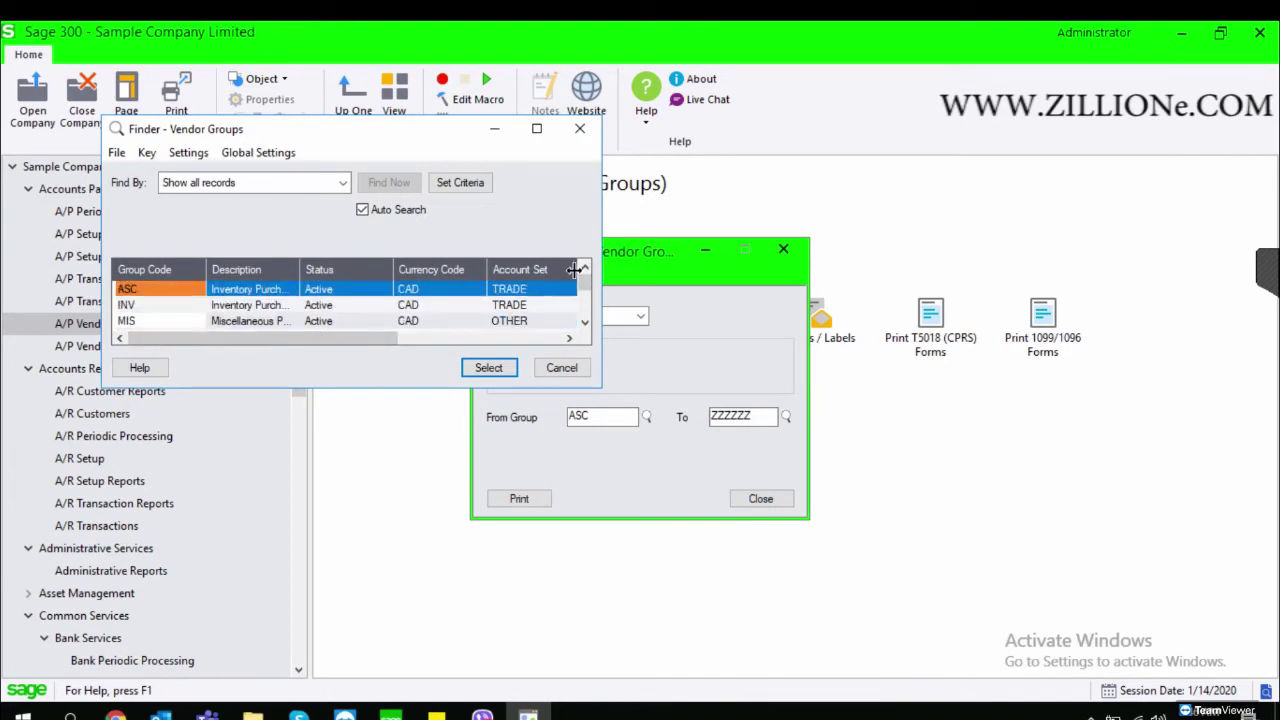
double_click(188, 321)
left_click(519, 498)
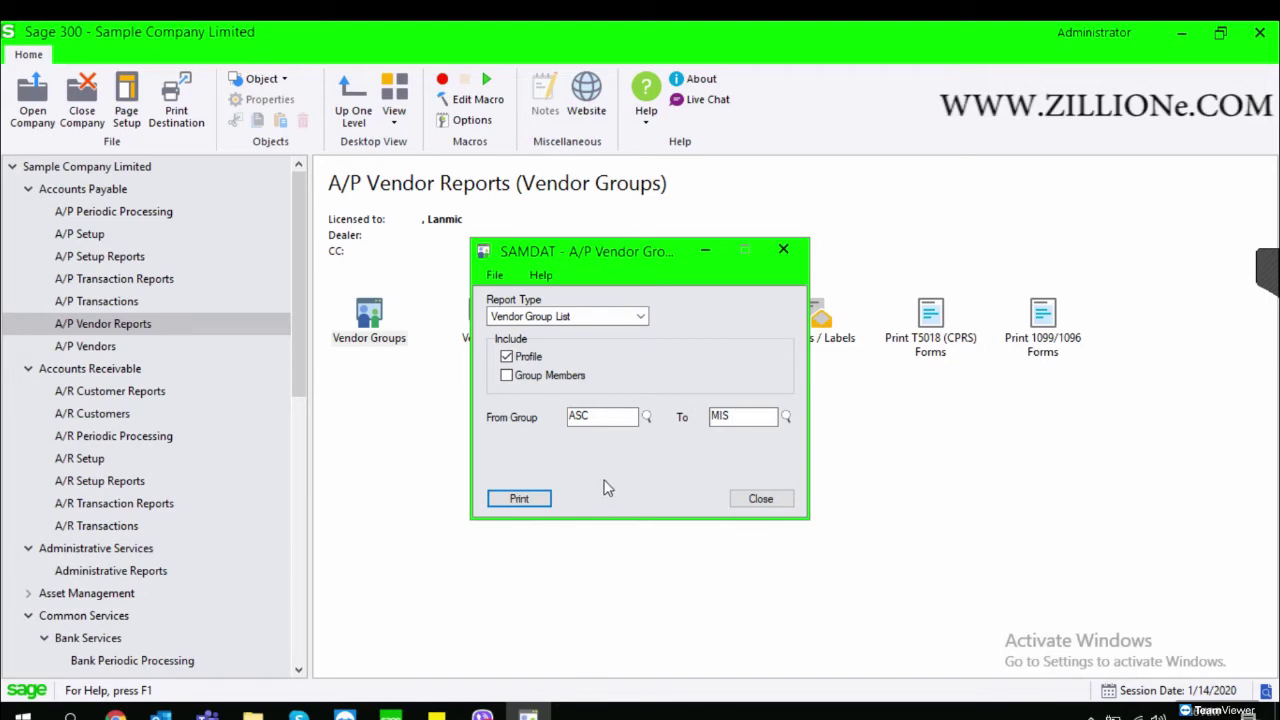
Review the account, payment and tax settings of groups ASC, INV and MIS in the printed Vendor Group List and close the preview
key("Return")
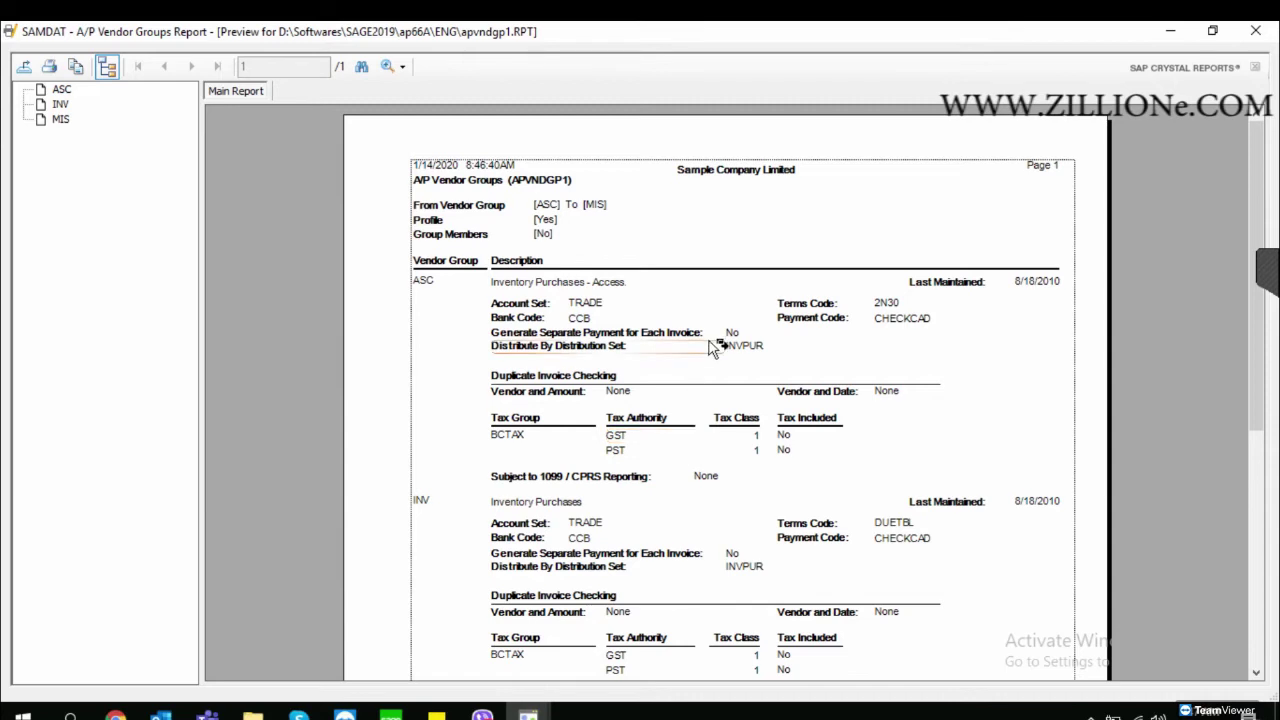
scroll(630, 462, "down", 3)
scroll(645, 470, "up", 2)
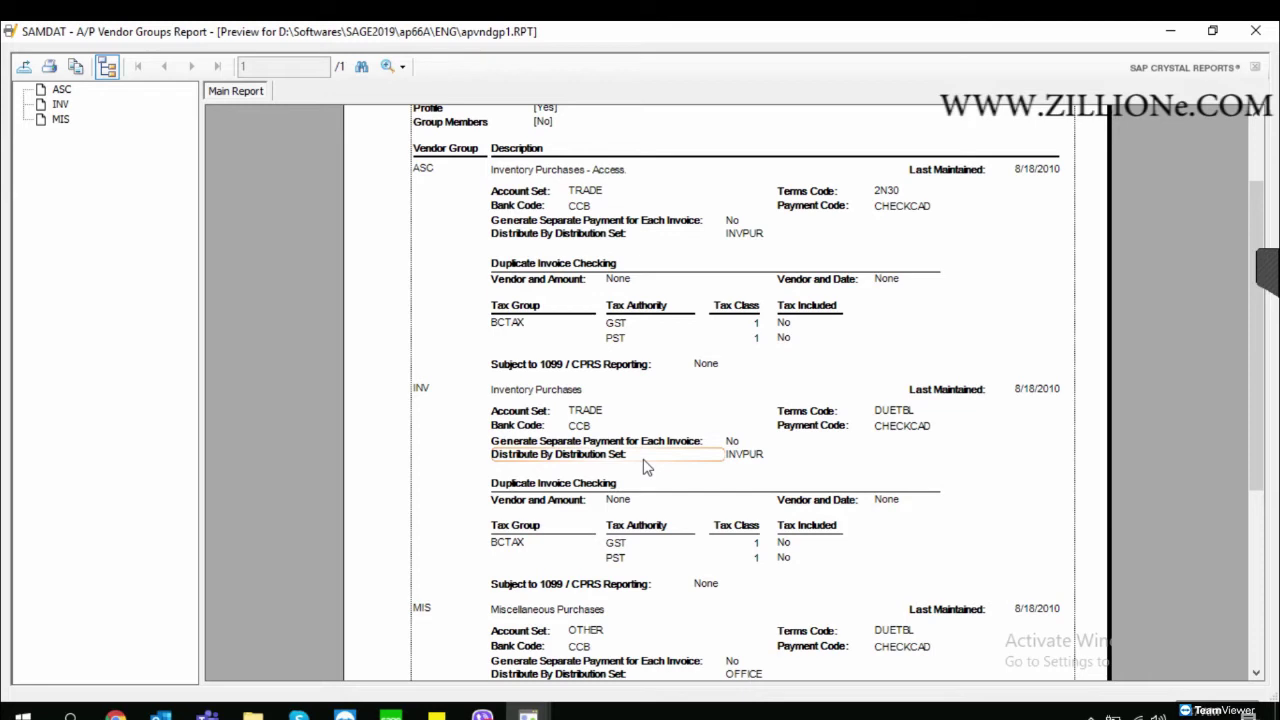
scroll(643, 466, "up", 2)
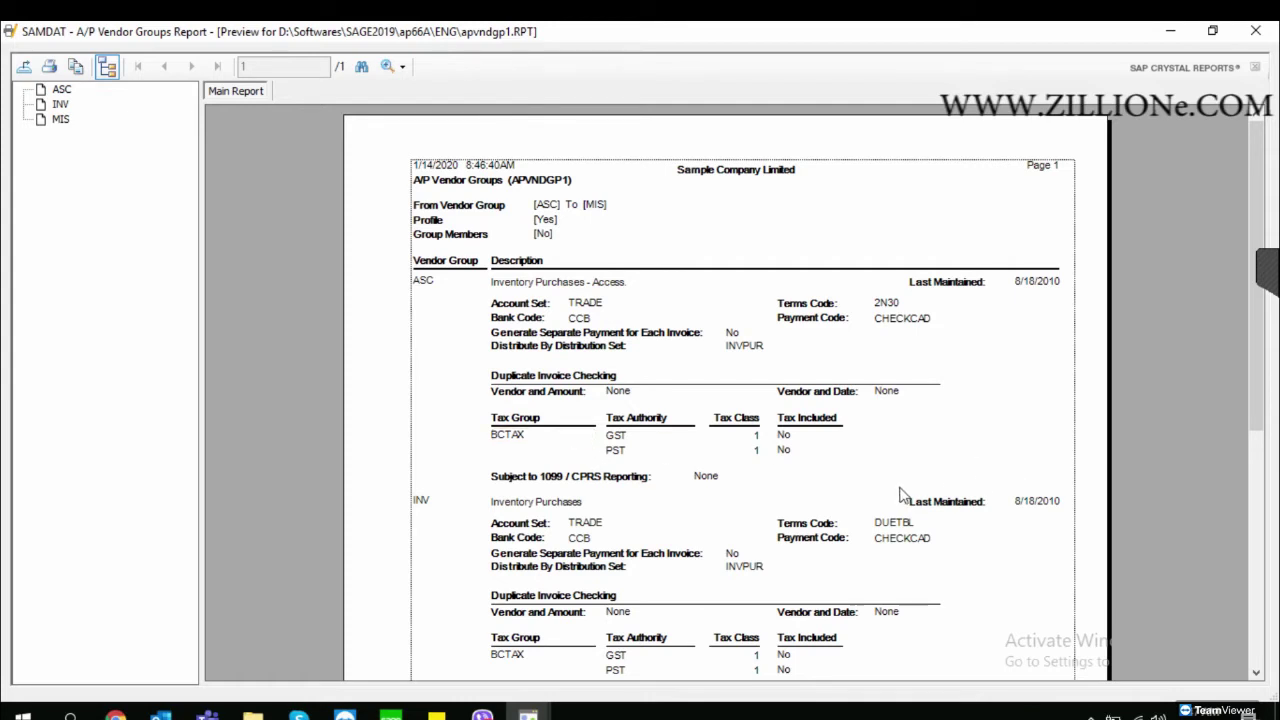
scroll(903, 497, "down", 3)
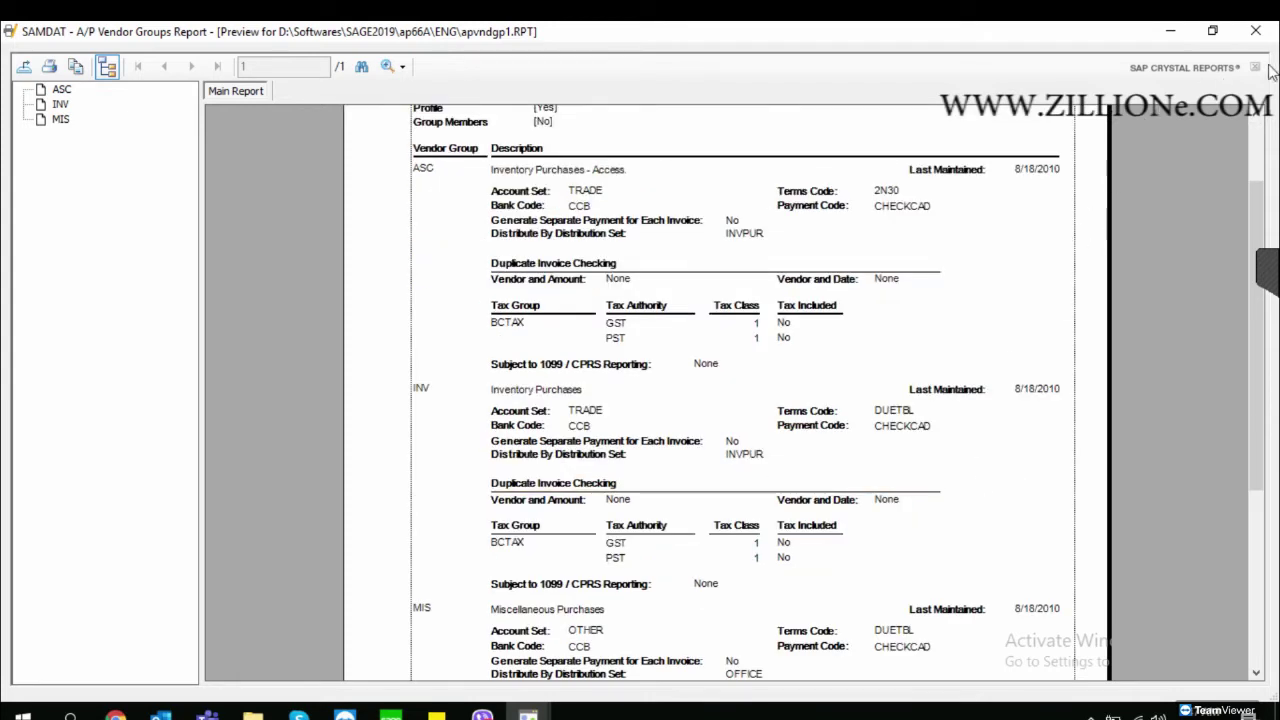
left_click(1256, 33)
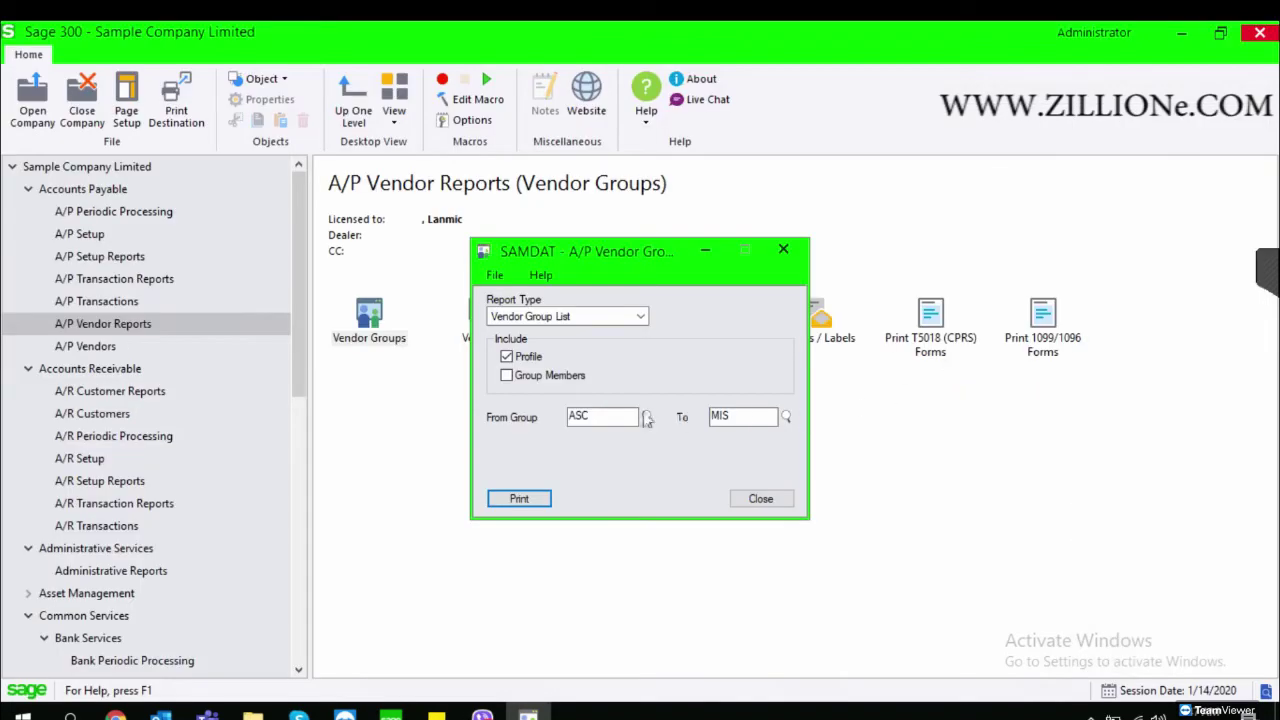
Print the Vendor Group List again with group members included, review each group's vendors, and close the preview and the report
left_click(521, 499)
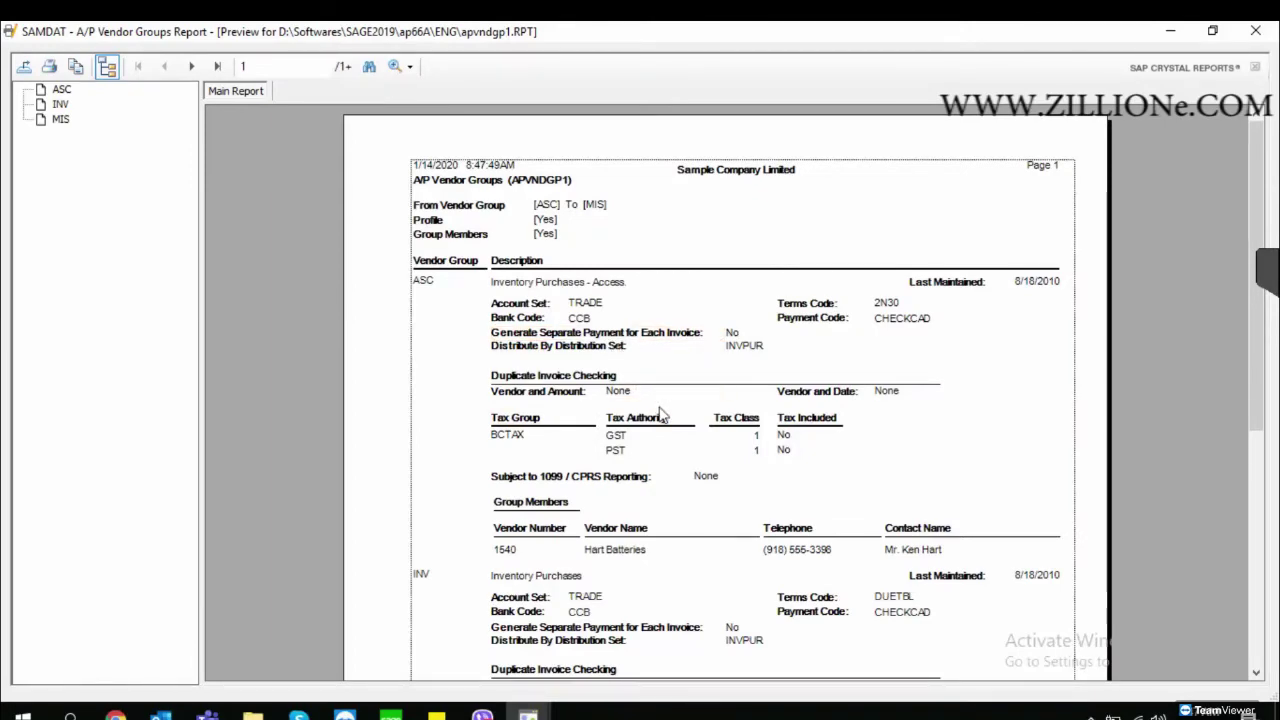
scroll(660, 415, "down", 5)
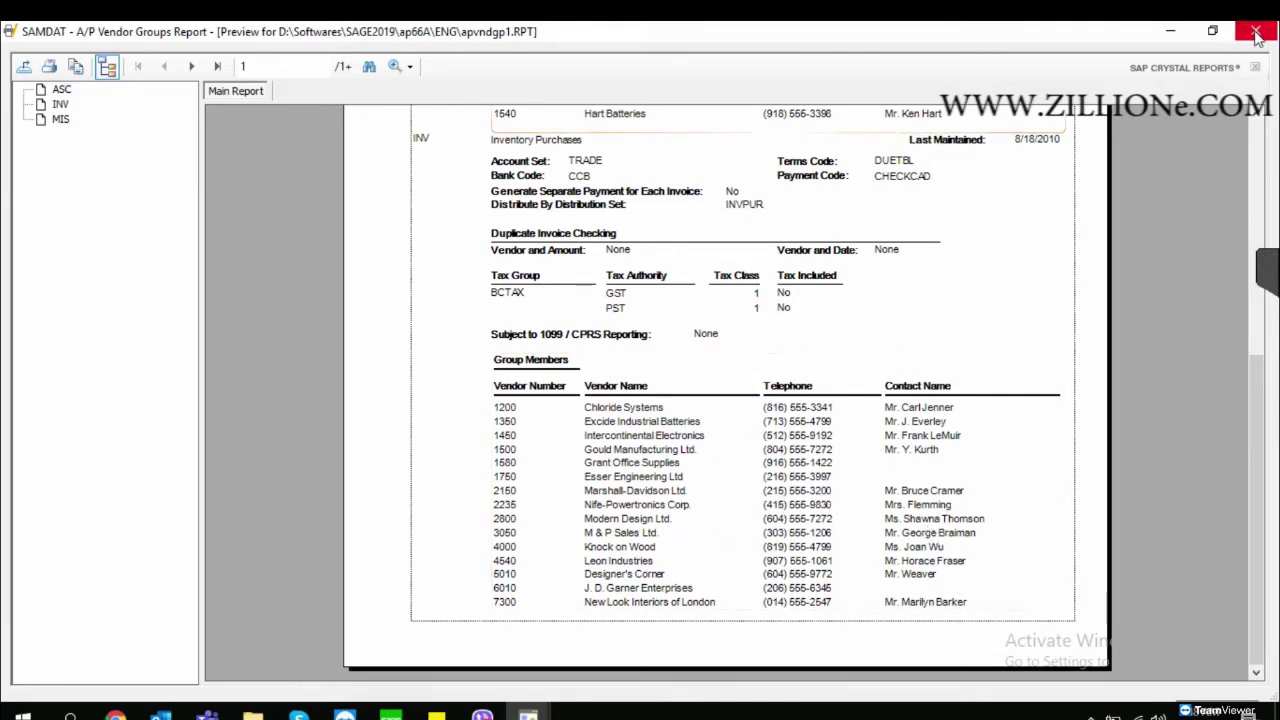
scroll(620, 470, "up", 3)
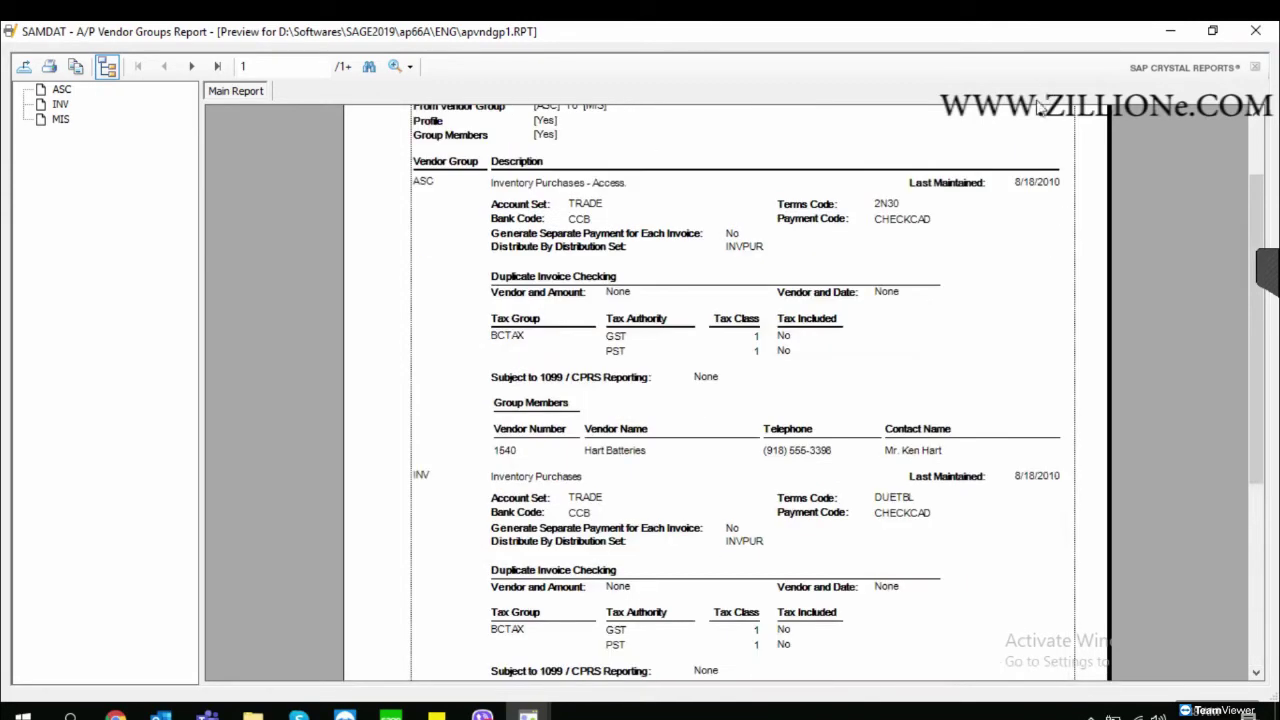
left_click(1257, 32)
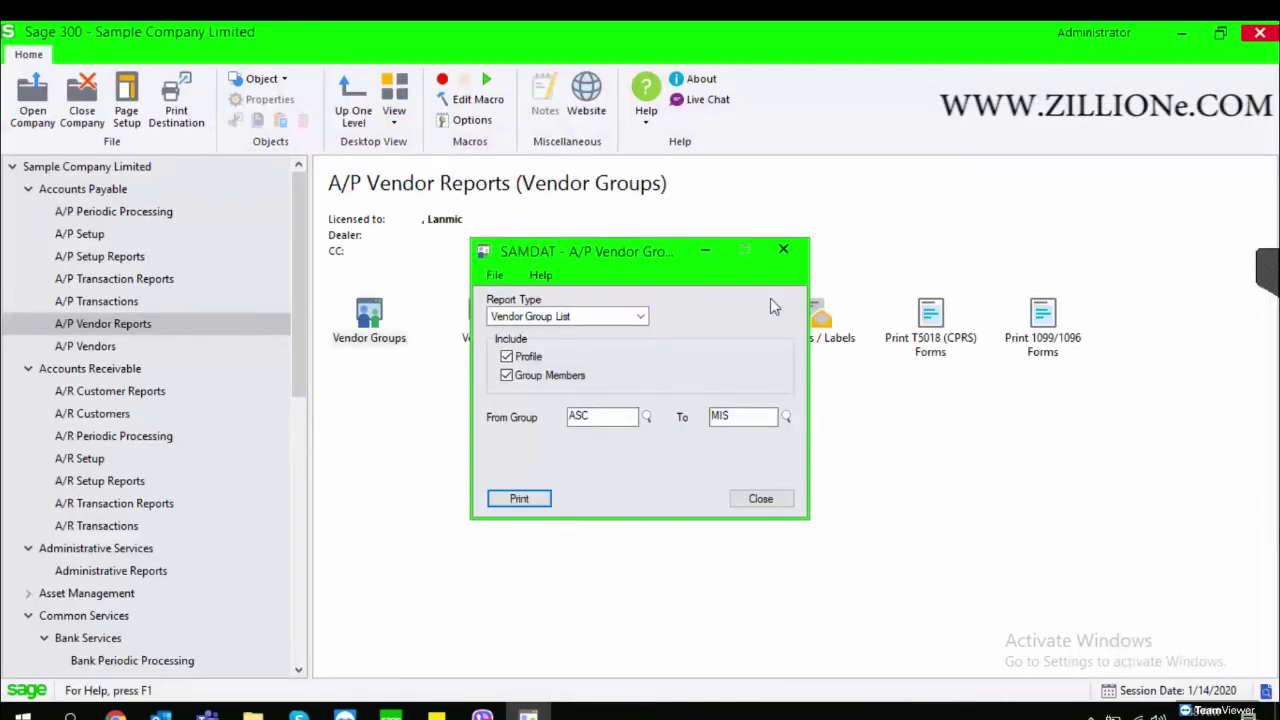
left_click(785, 250)
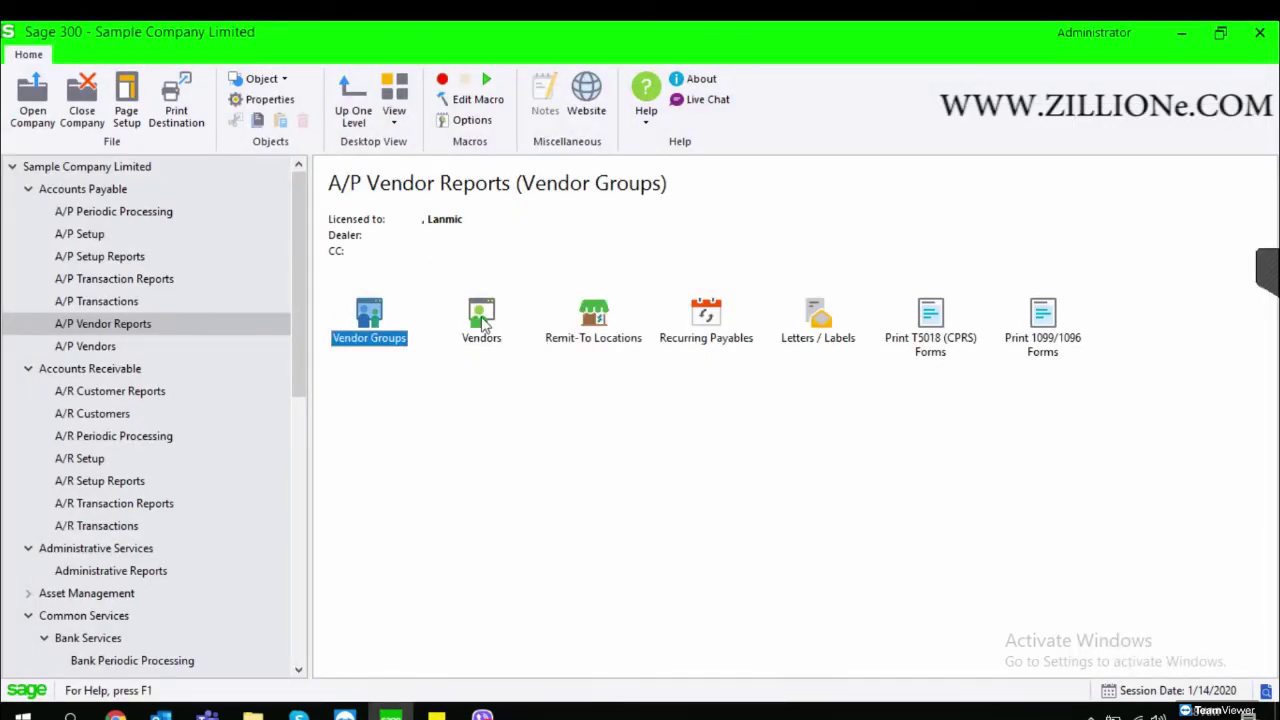
Open the Vendors report, check the available selection criteria, and include the profile instead of the address
double_click(483, 318)
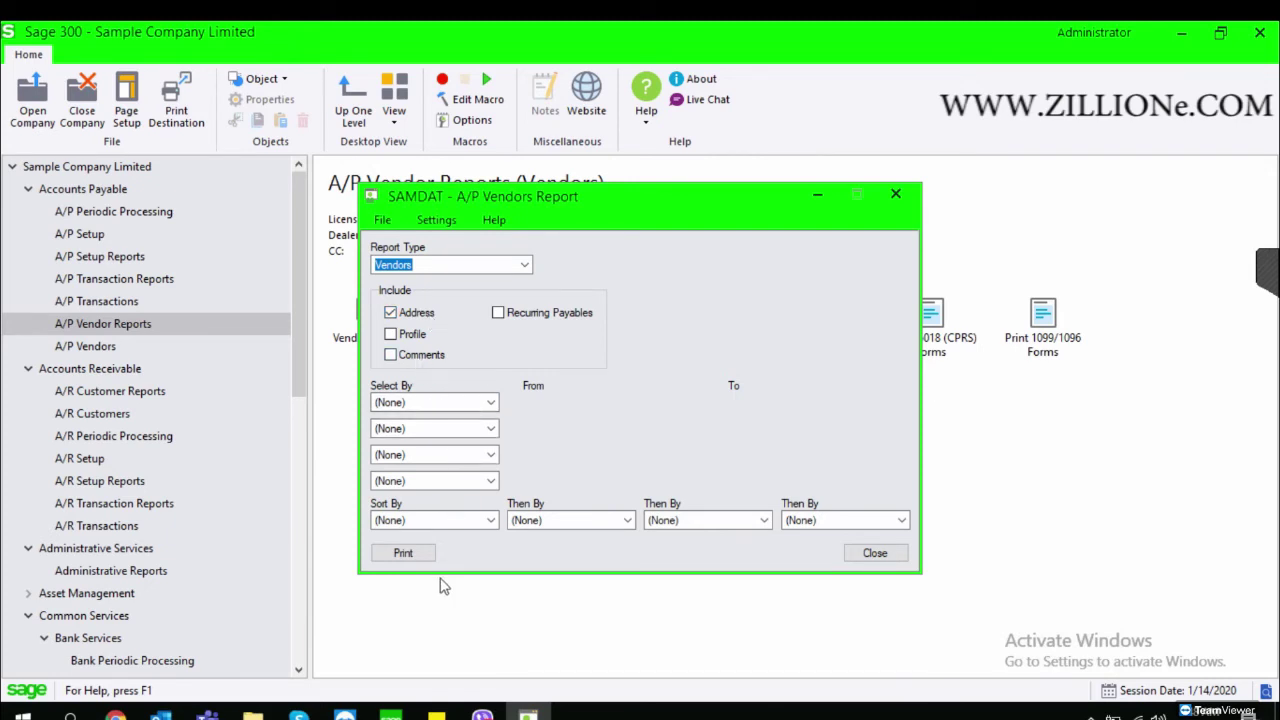
left_click(490, 403)
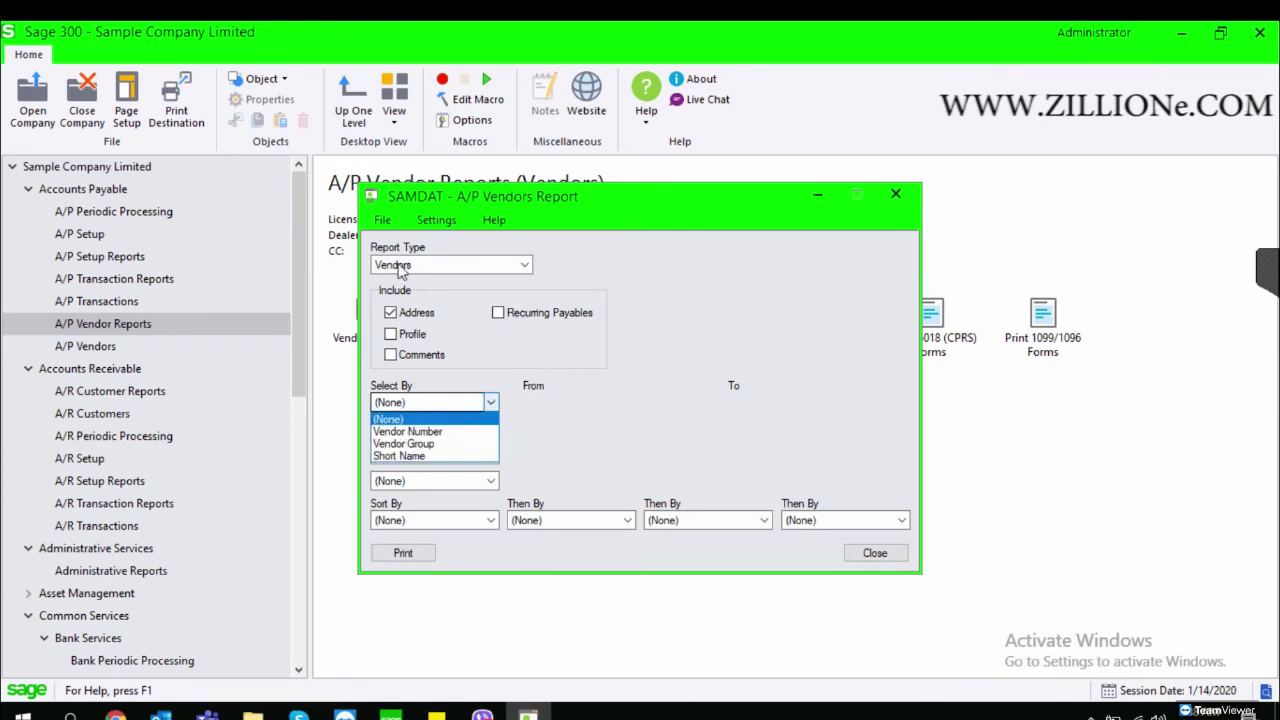
left_click(452, 320)
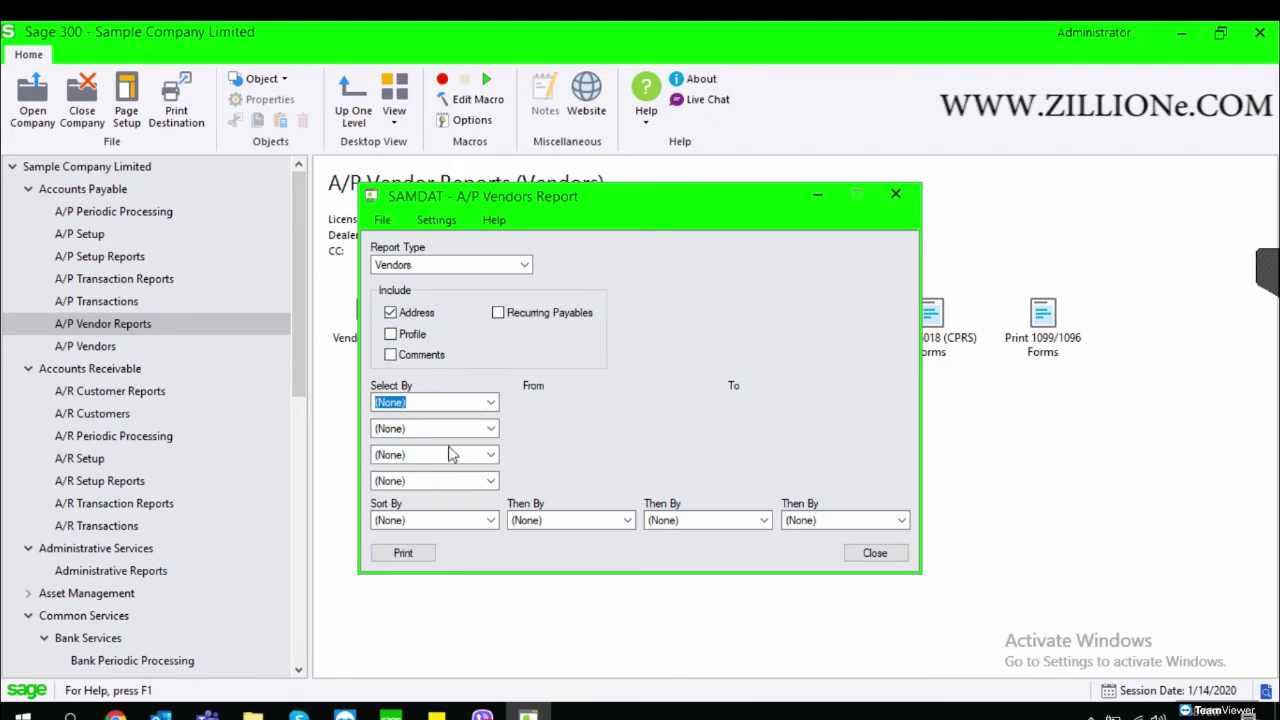
left_click(392, 313)
left_click(394, 335)
left_click(417, 555)
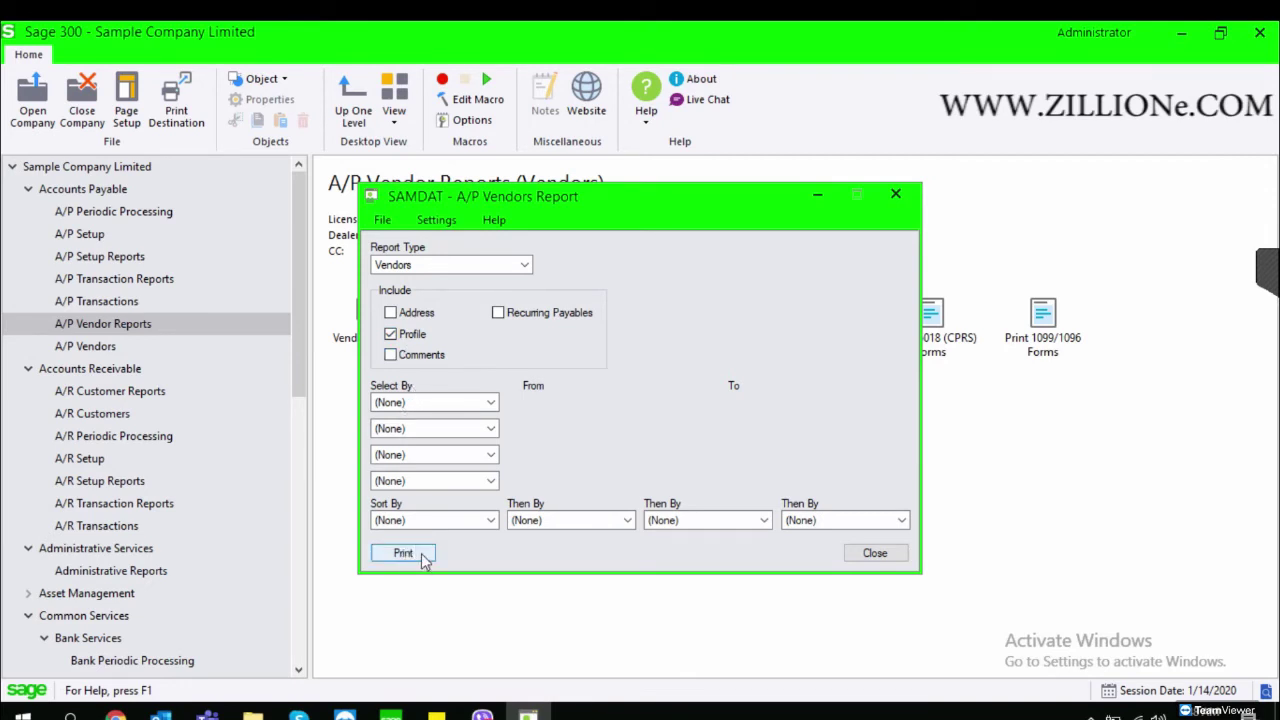
Select the vendors by vendor number from 1200 to 1350 and print the Vendors report
left_click(489, 403)
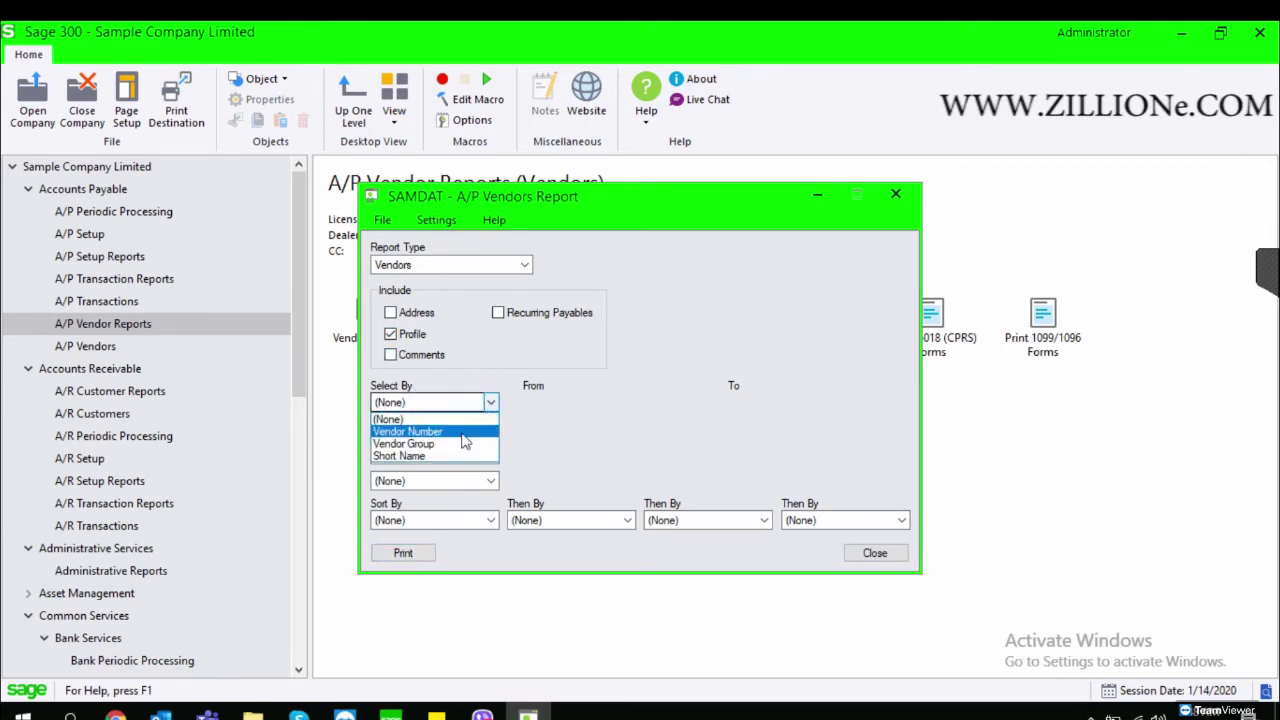
left_click(474, 431)
left_click(686, 402)
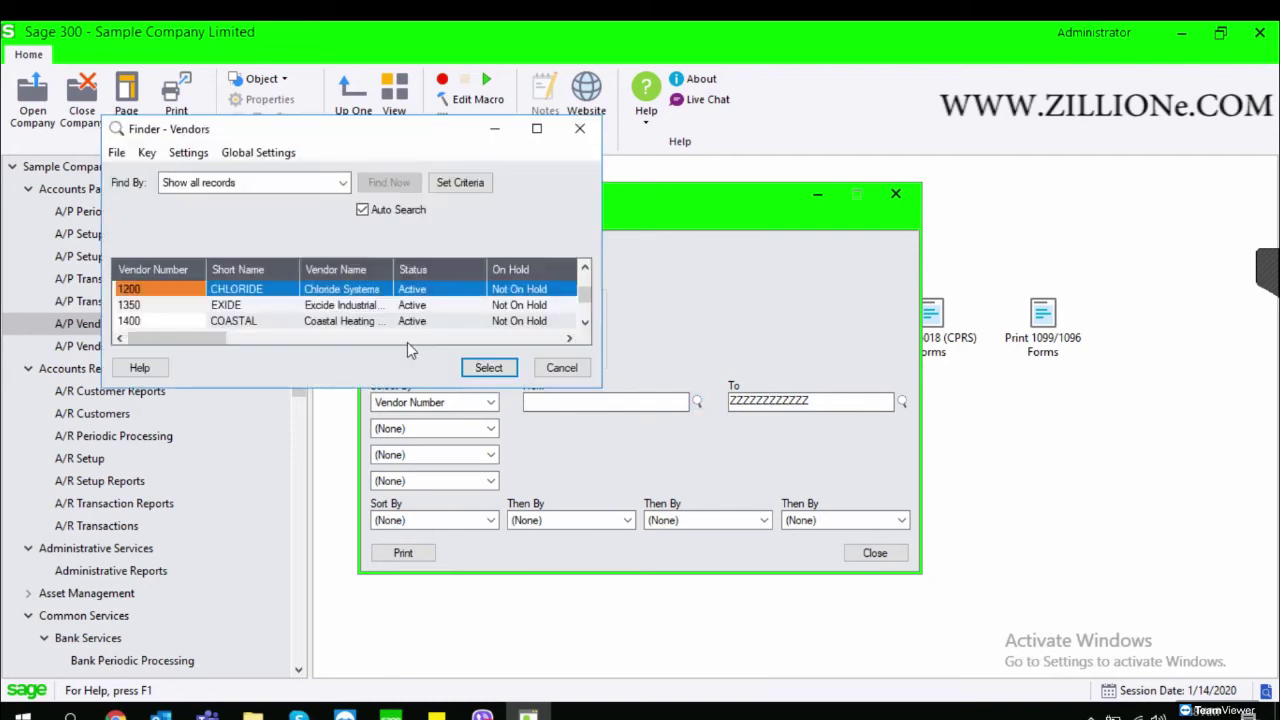
double_click(293, 290)
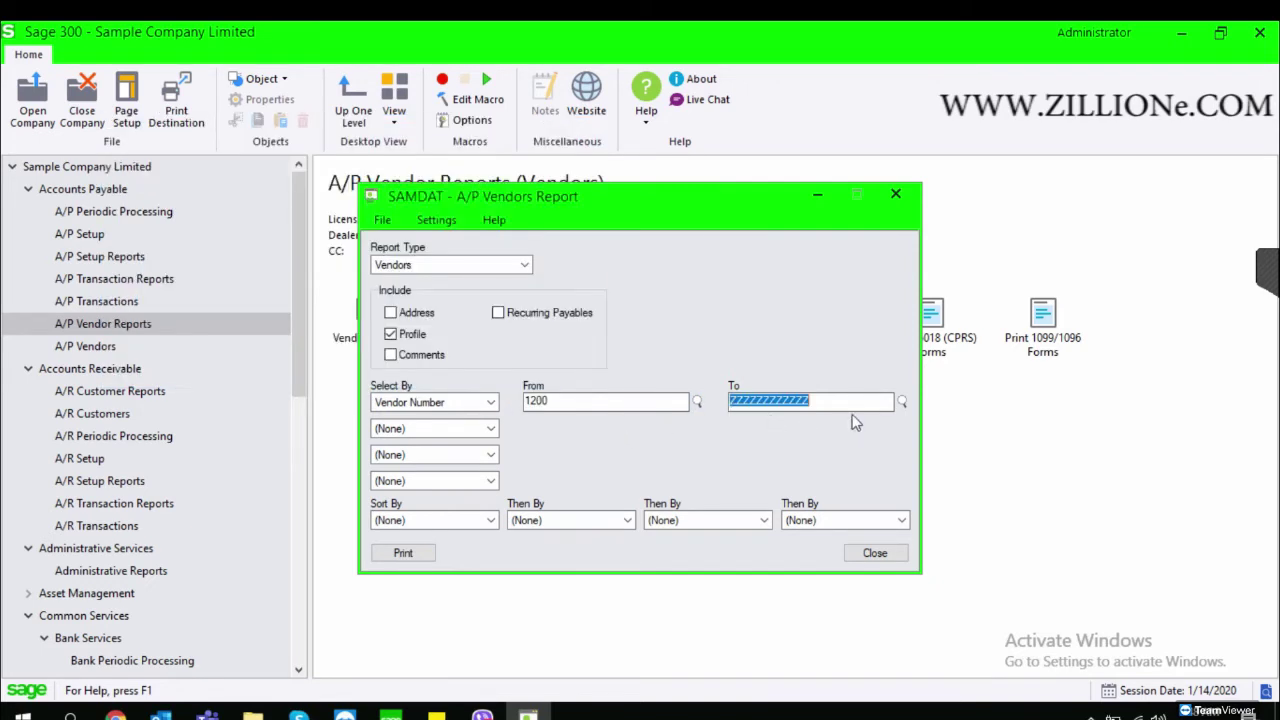
left_click(902, 401)
left_click_drag(590, 292, 588, 274)
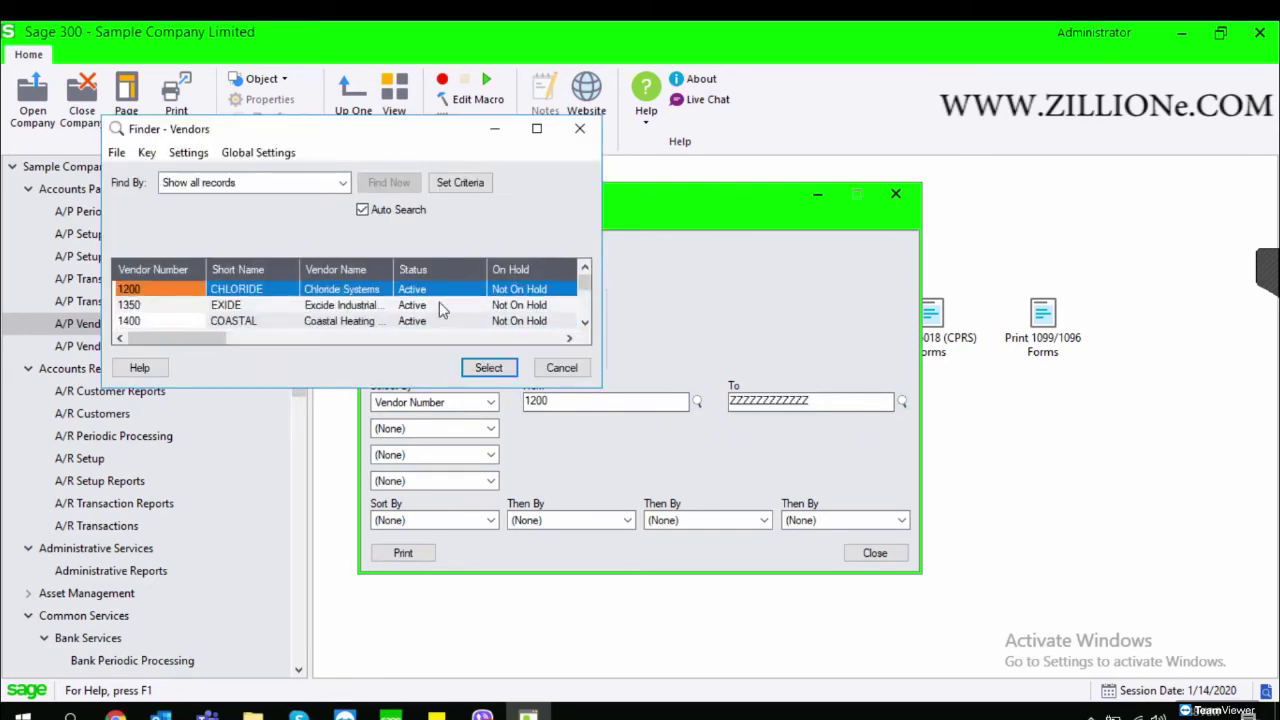
left_click(374, 305)
left_click(484, 366)
left_click(414, 551)
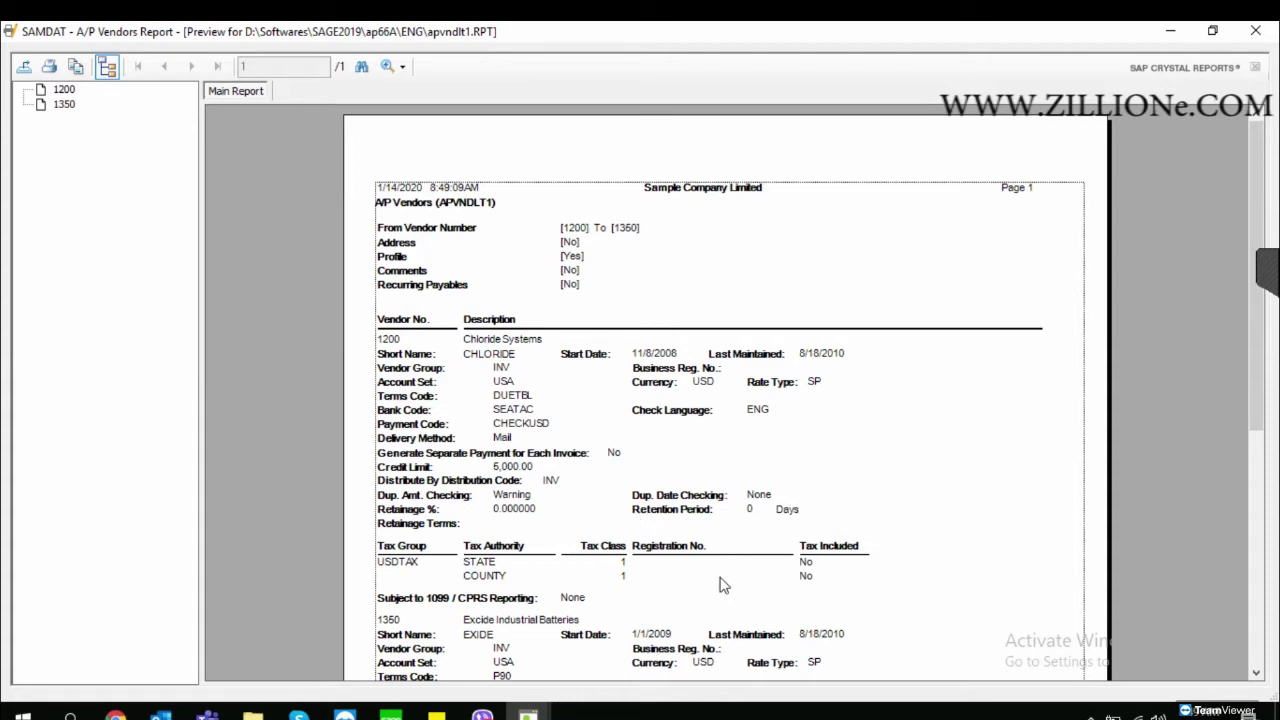
Review the profile, credit limit and tax details of both vendors in the Vendors report and close the preview
scroll(700, 540, "down", 5)
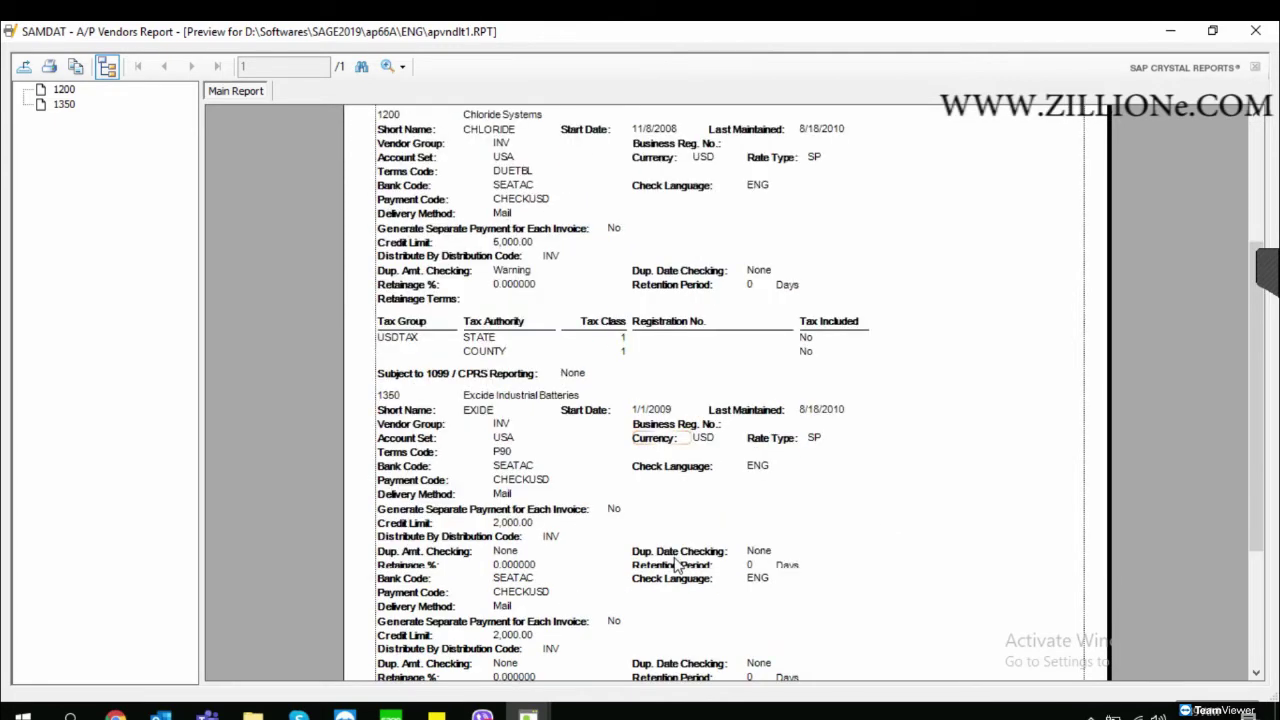
scroll(690, 564, "down", 3)
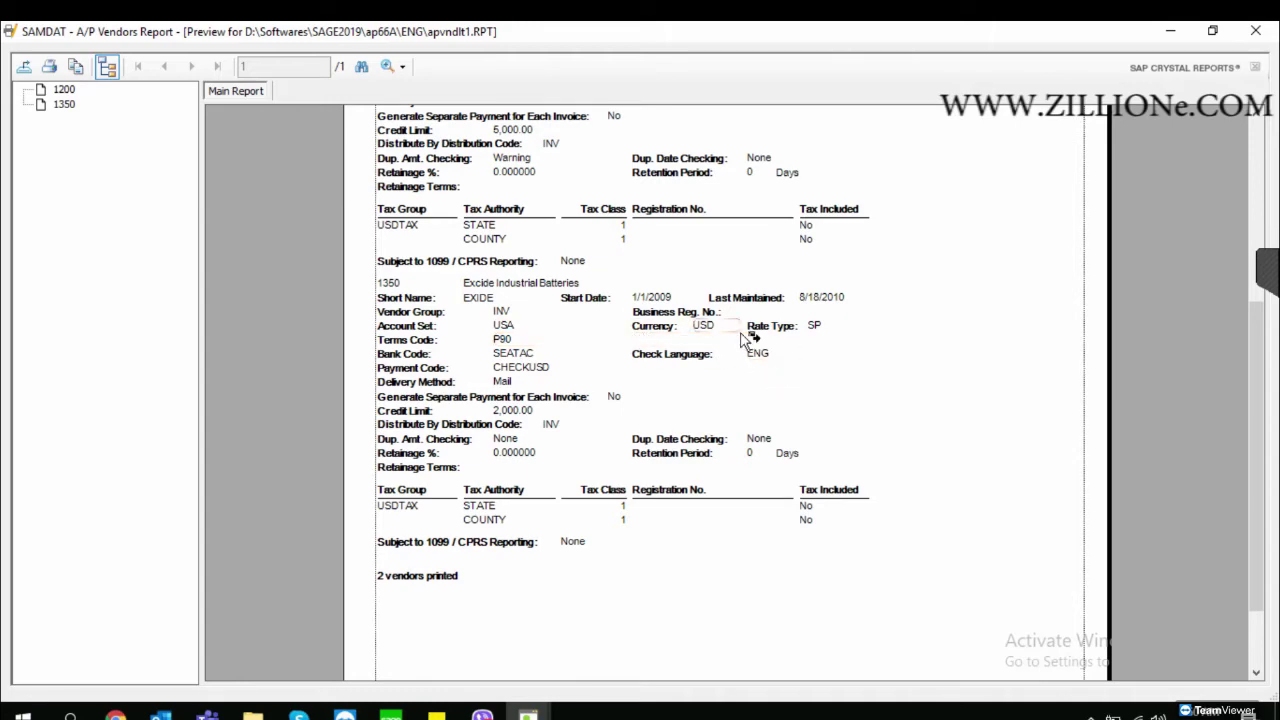
scroll(745, 345, "up", 5)
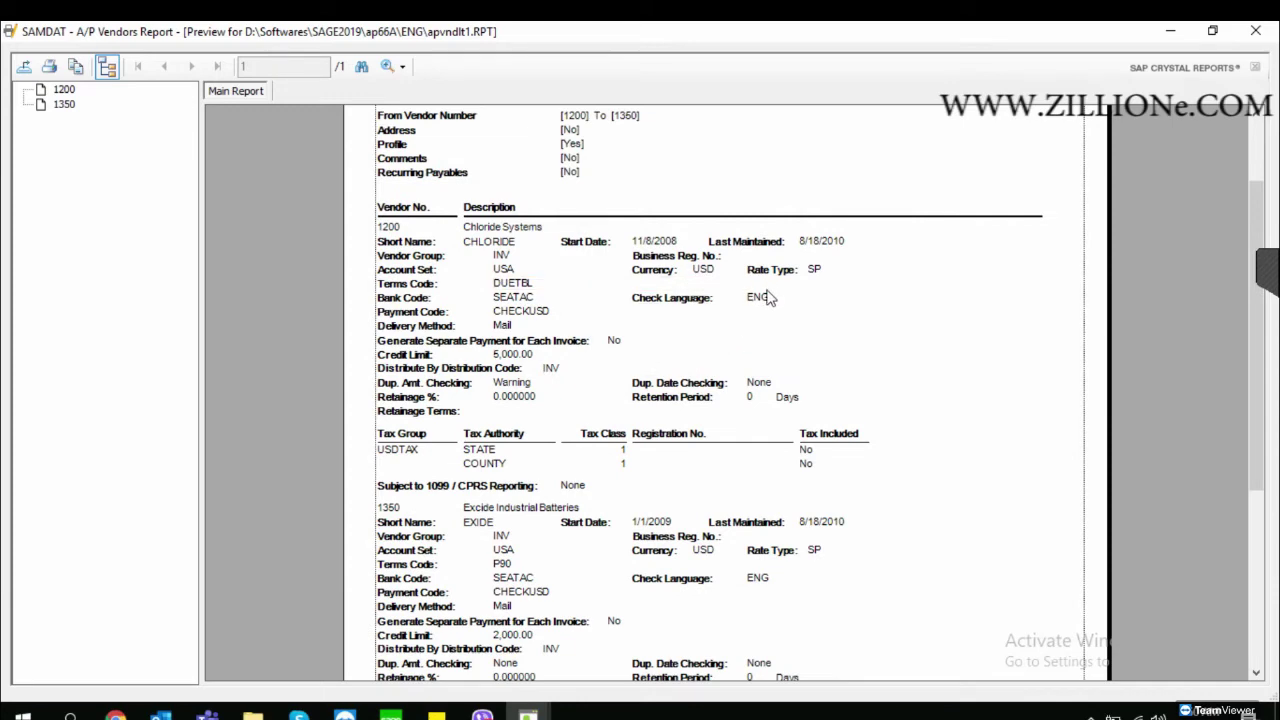
left_click(1255, 31)
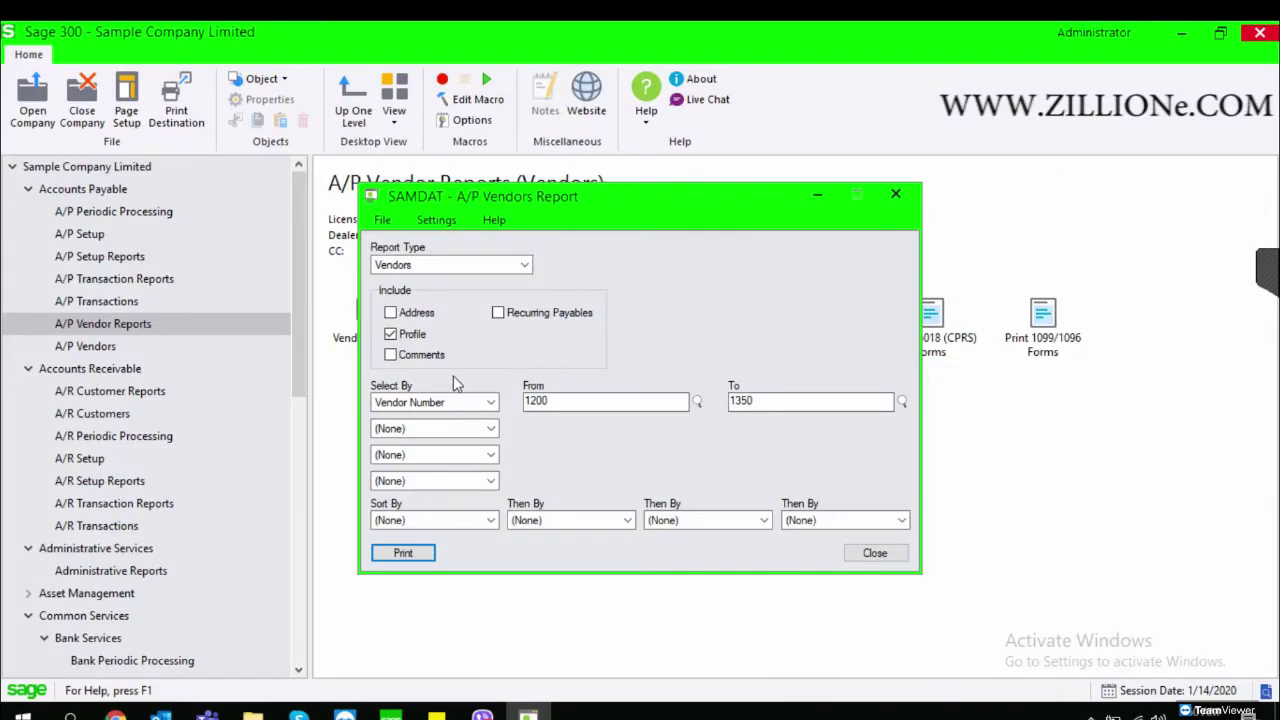
Exclude the profile, examine the follow-up date range offered for comments, clear the comments option and close the Vendors report
left_click(410, 335)
left_click(410, 356)
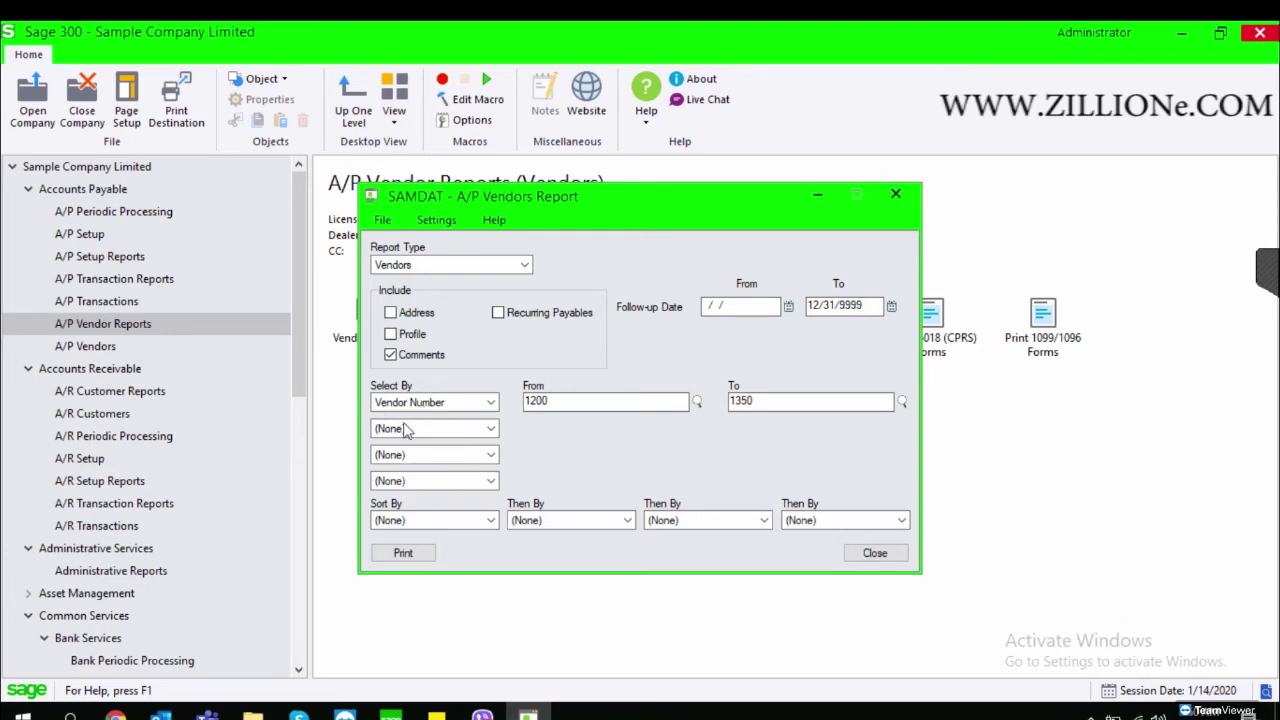
left_click(412, 362)
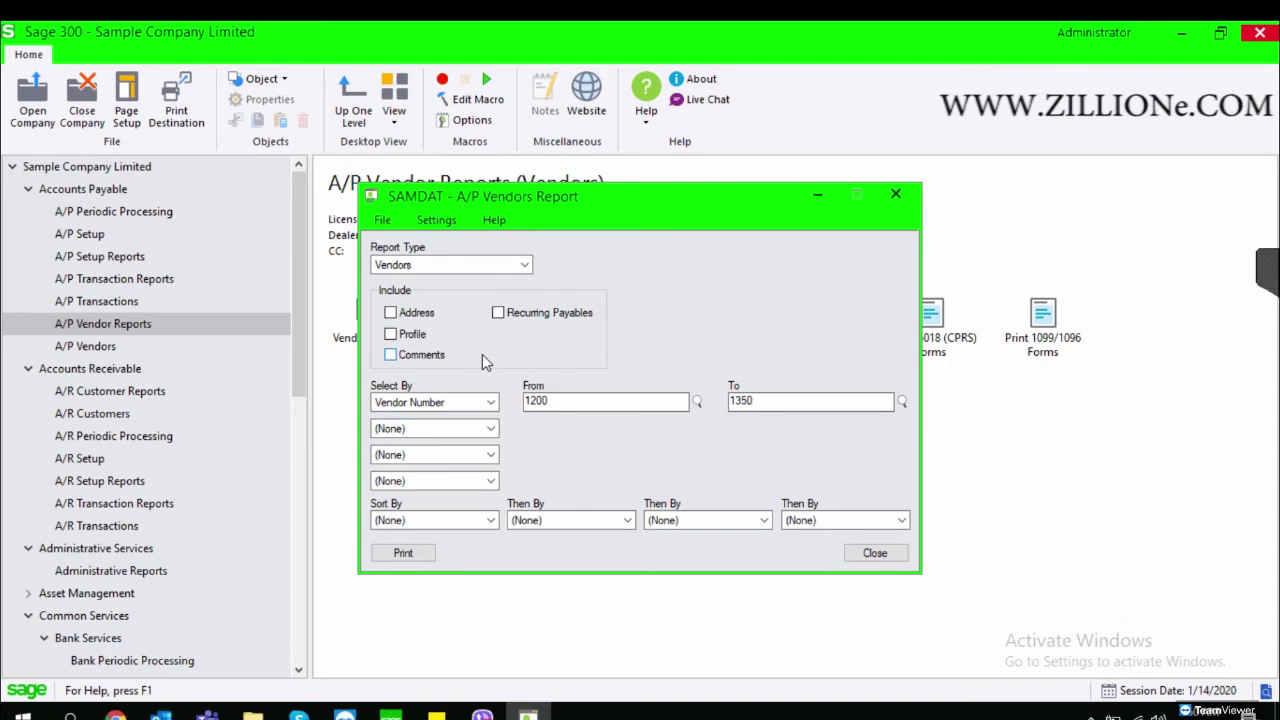
left_click(893, 195)
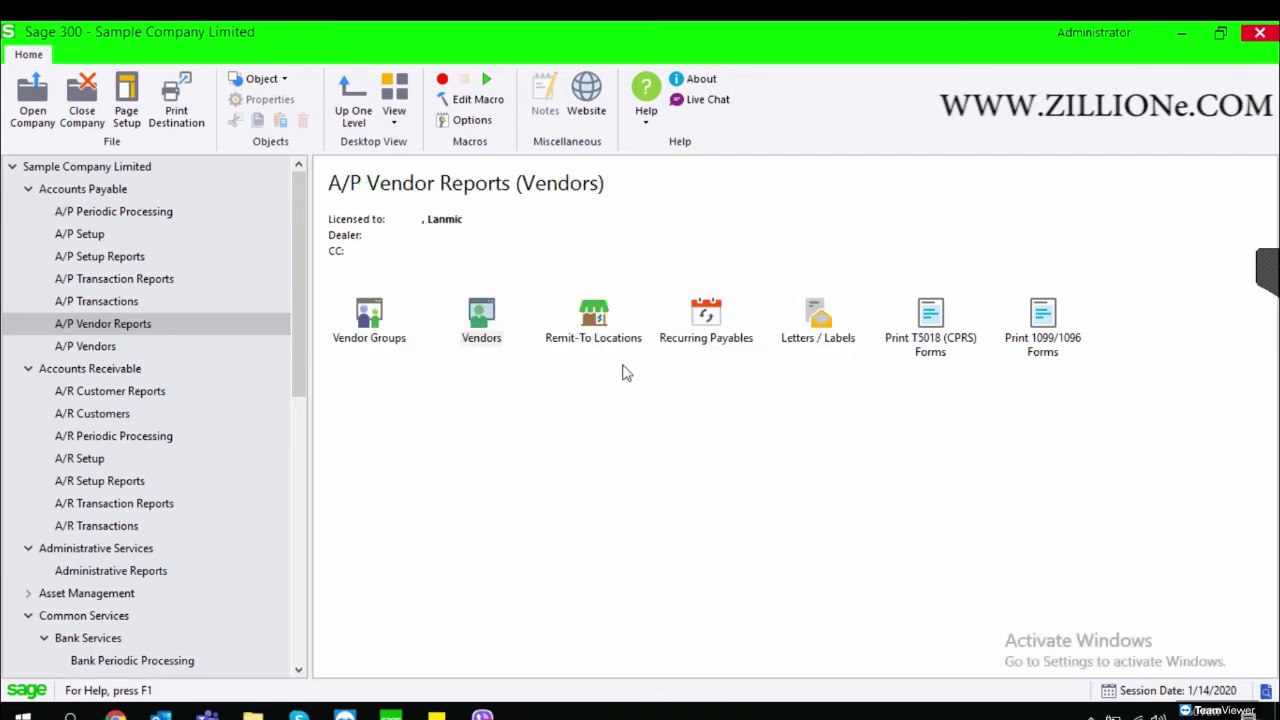
Print the Remit-To Locations report with addresses for vendors 1200 to 1400, review it, and close the preview and the report
double_click(588, 322)
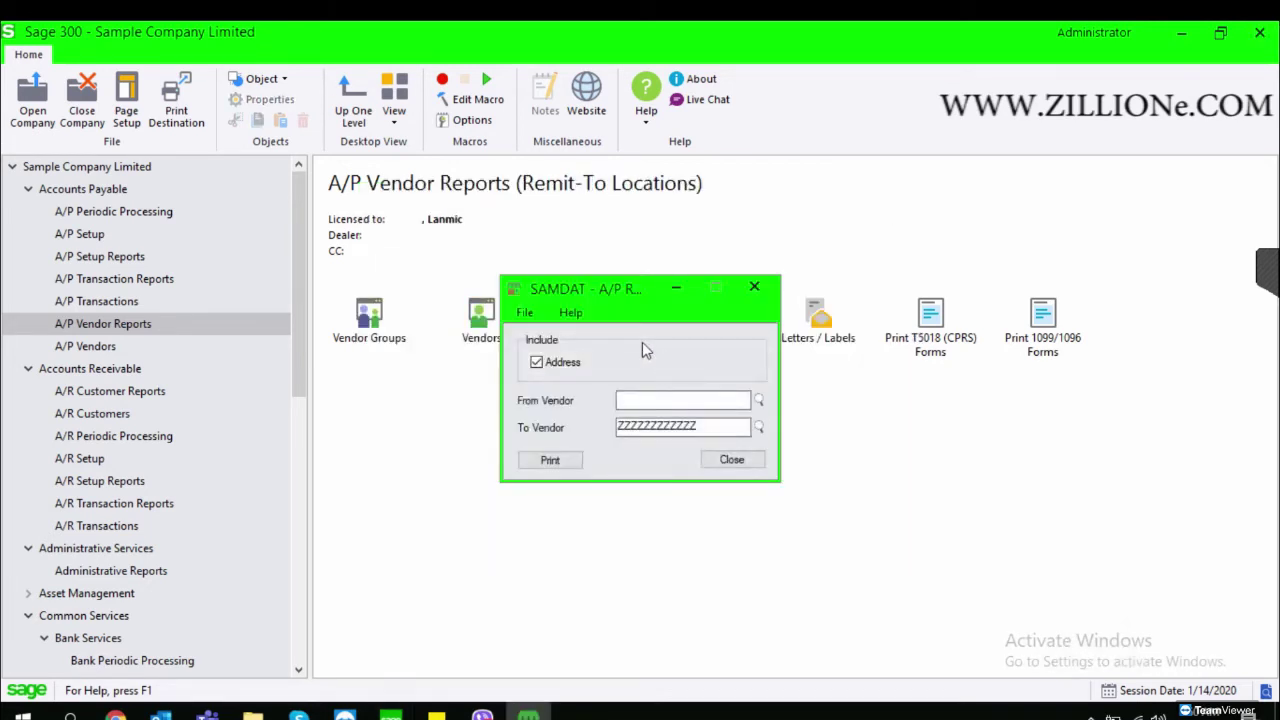
left_click(759, 400)
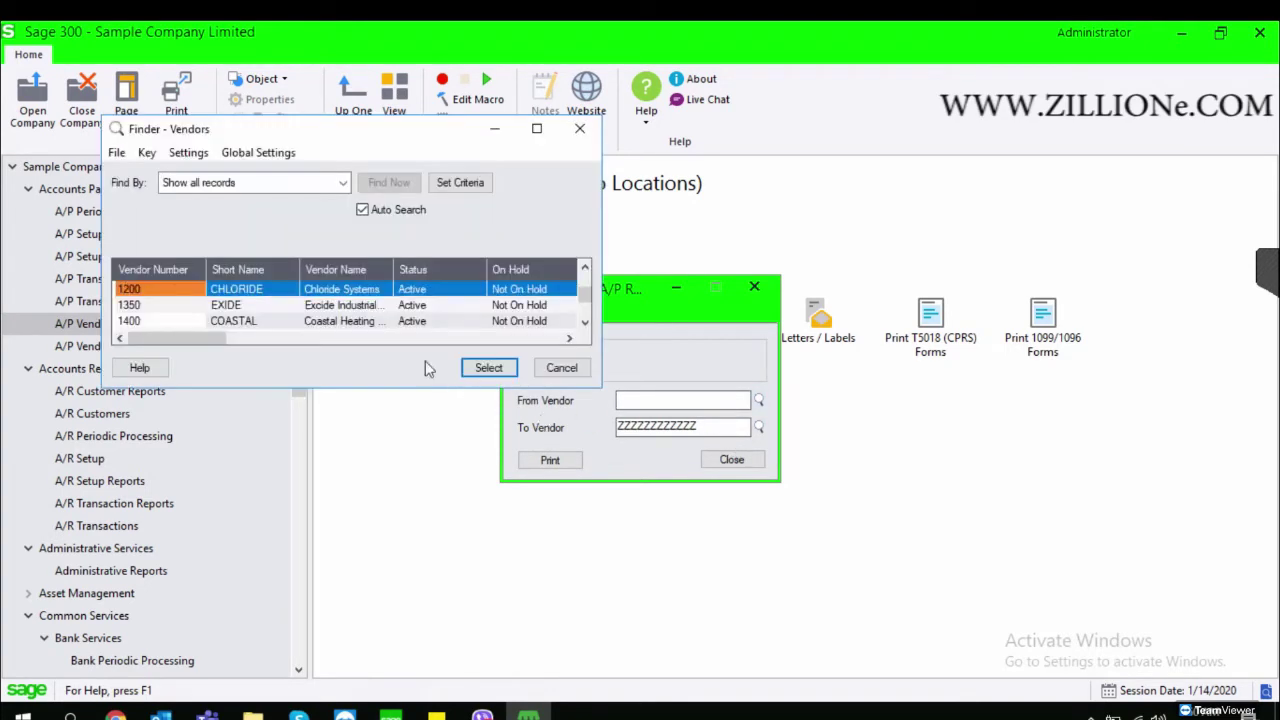
left_click(306, 292)
double_click(306, 292)
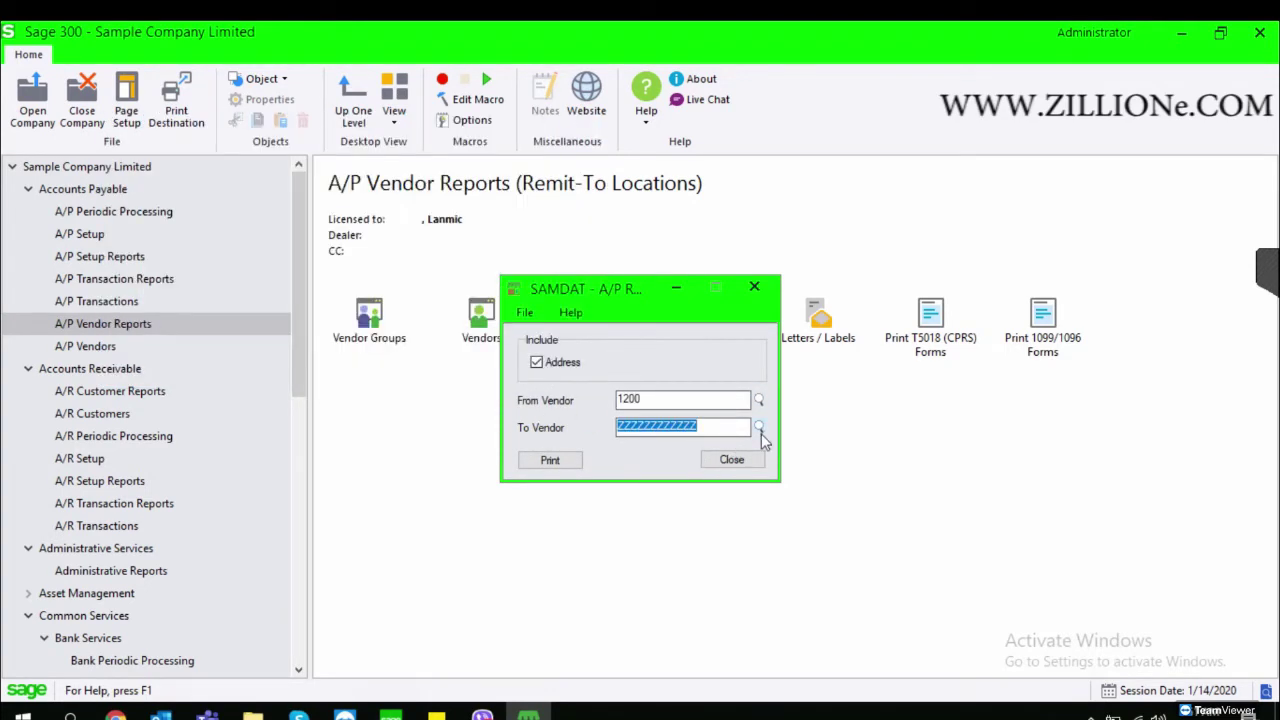
left_click(759, 427)
scroll(320, 314, "up", 3)
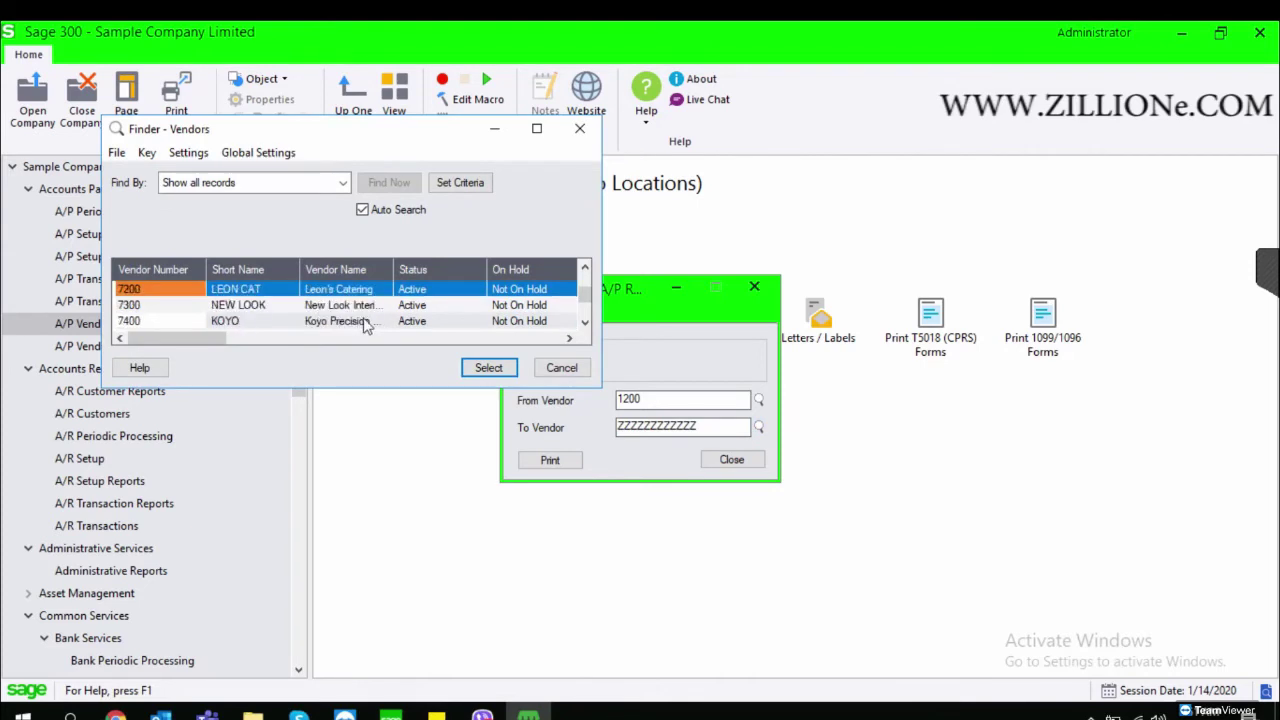
left_click_drag(586, 296, 582, 263)
double_click(188, 321)
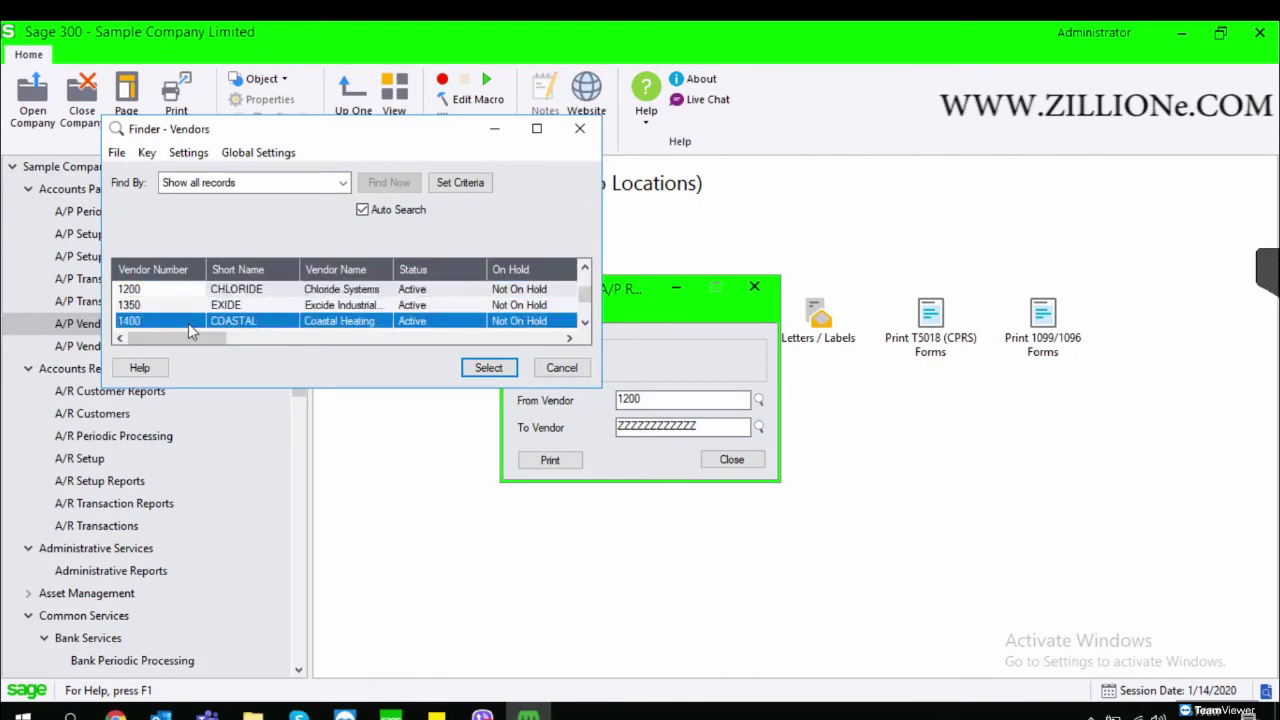
left_click(535, 463)
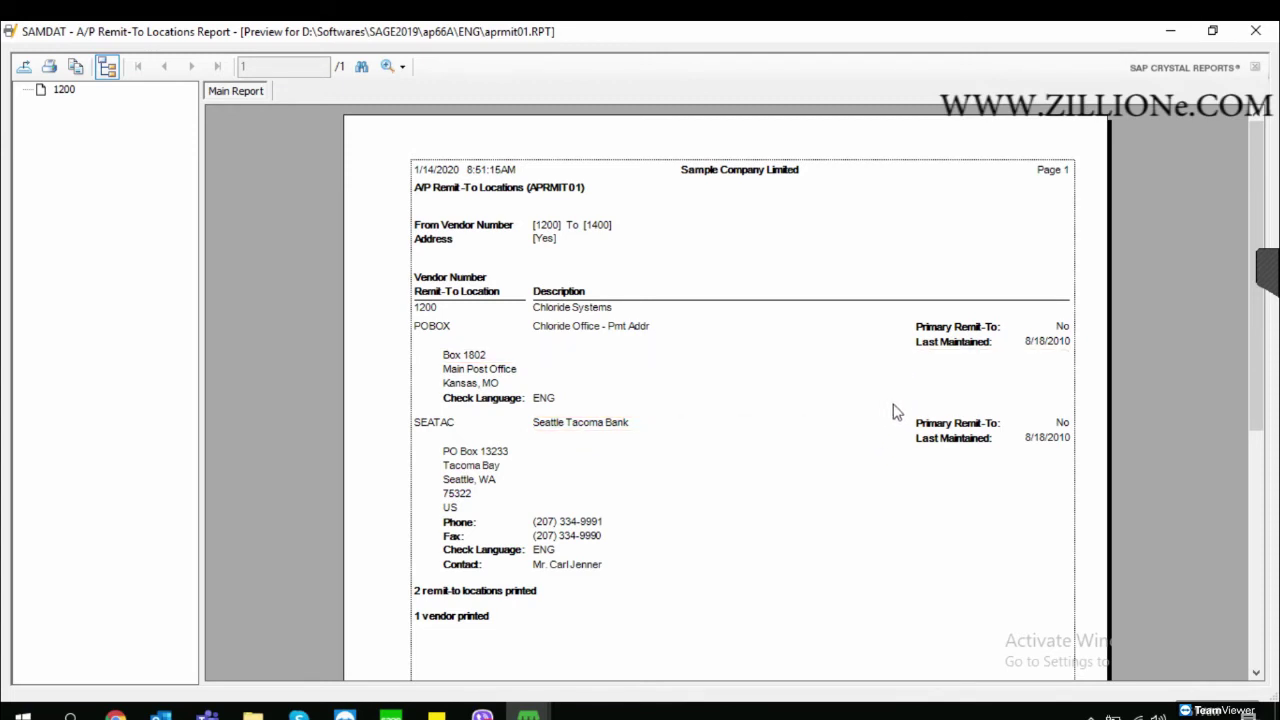
left_click(1256, 31)
left_click(755, 288)
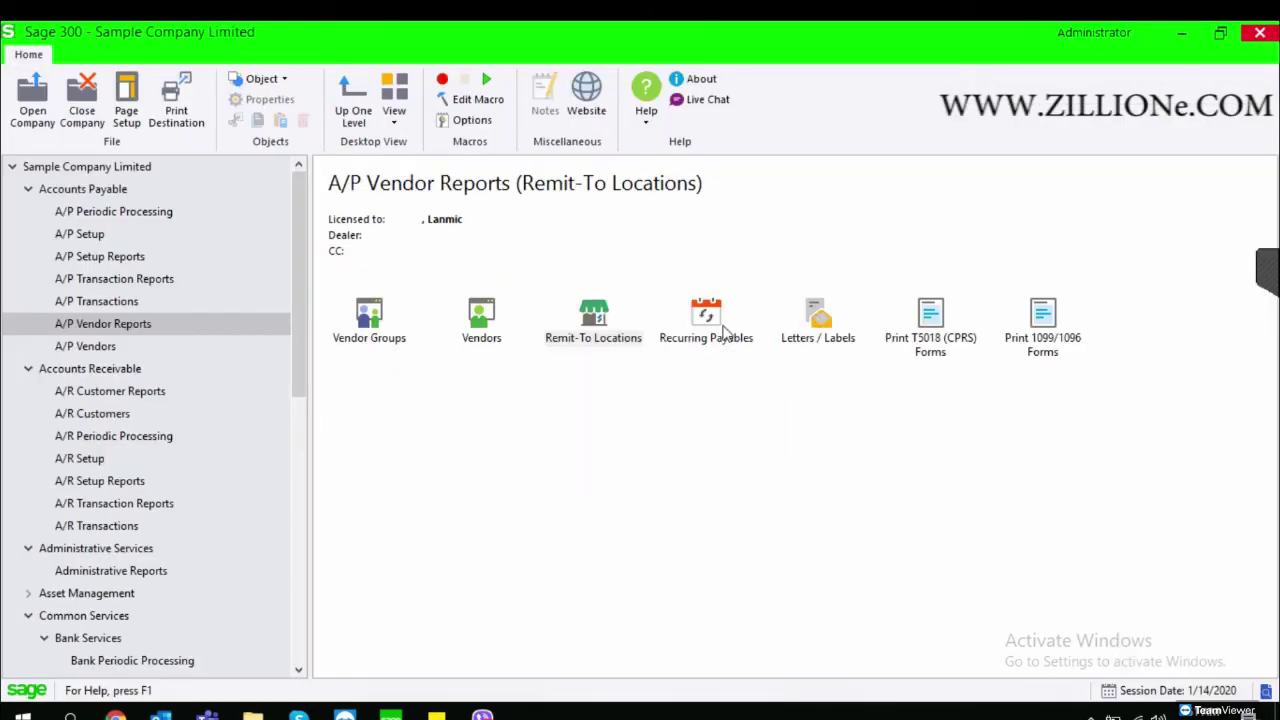
Print the A/P Recurring Payables report for recurring payable codes EQUIPMENT to WAREHOUSE
double_click(712, 338)
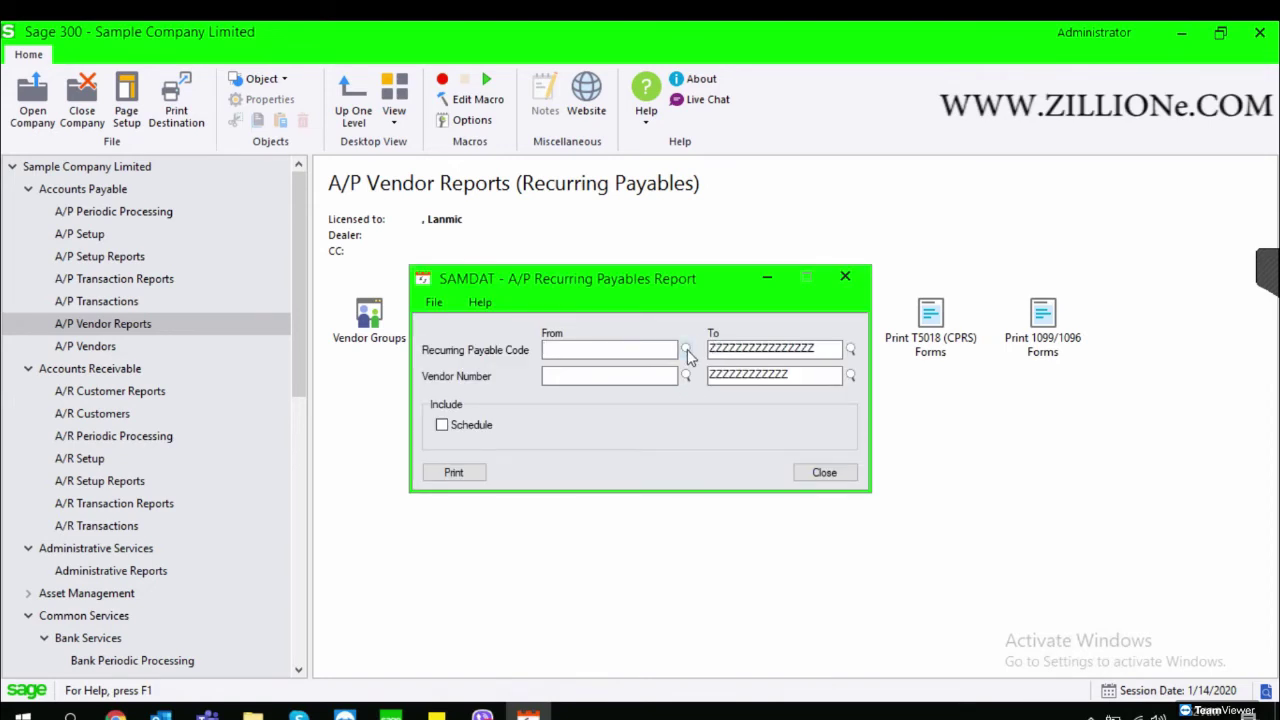
left_click(686, 349)
left_click(222, 289)
double_click(222, 289)
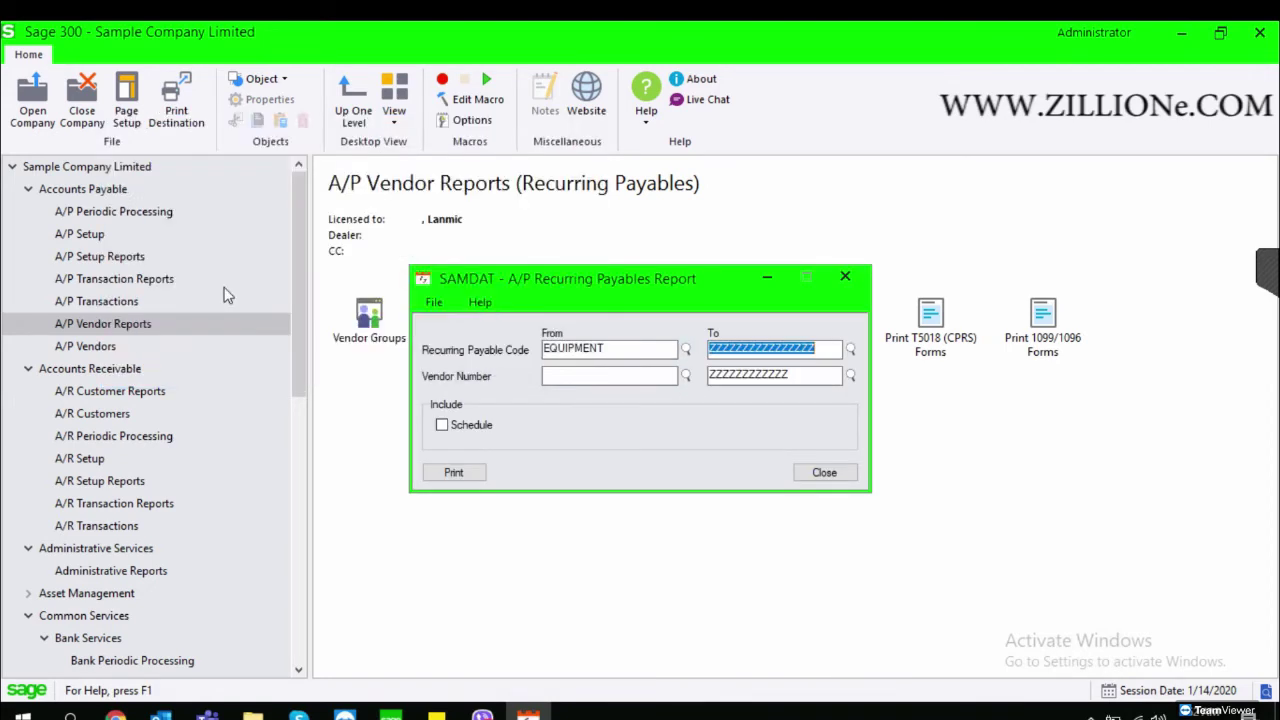
left_click(850, 349)
left_click(364, 305)
double_click(364, 305)
left_click(474, 472)
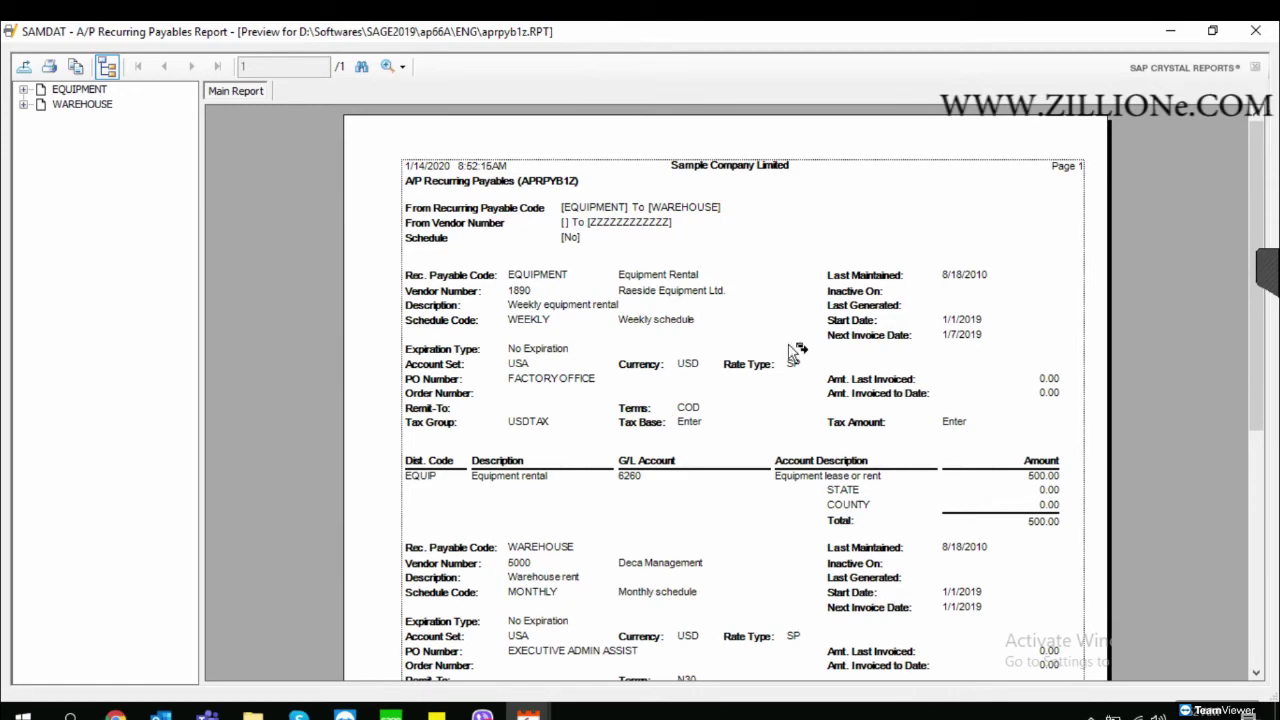
Review the vendor, schedule and distribution details of both recurring payables, and close the preview and the report
scroll(798, 356, "down", 3)
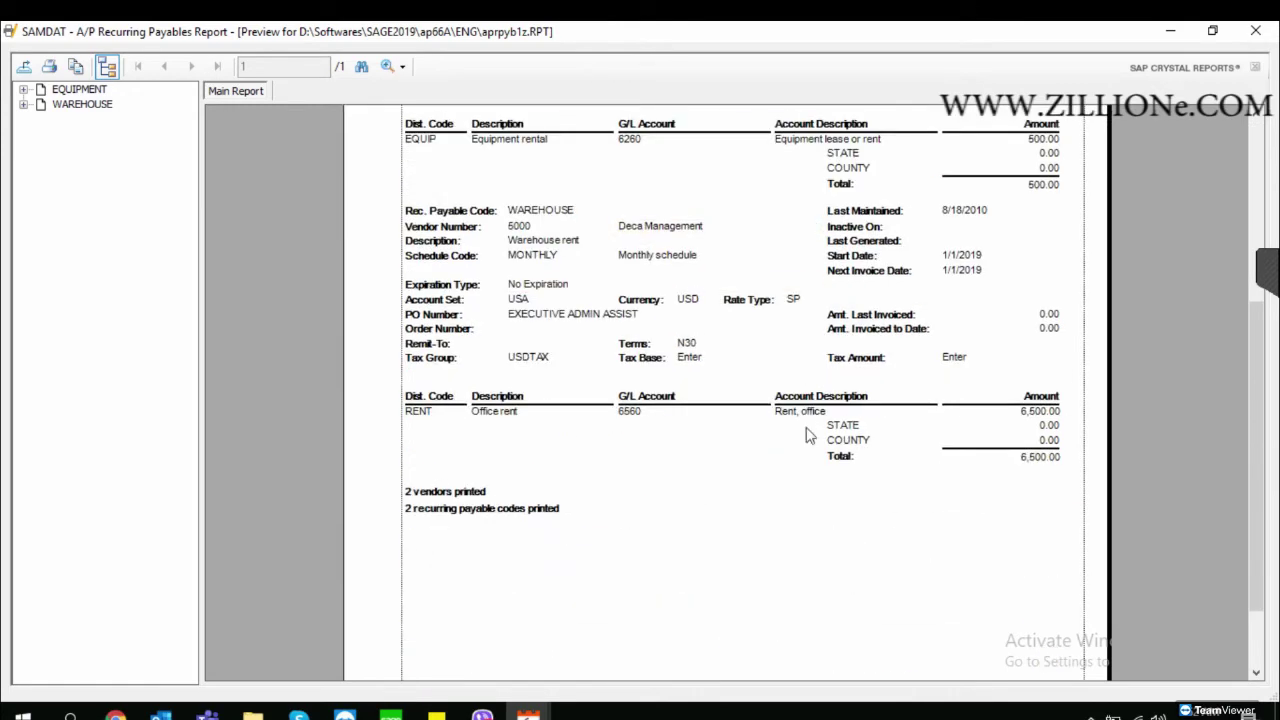
left_click(1256, 31)
left_click(845, 276)
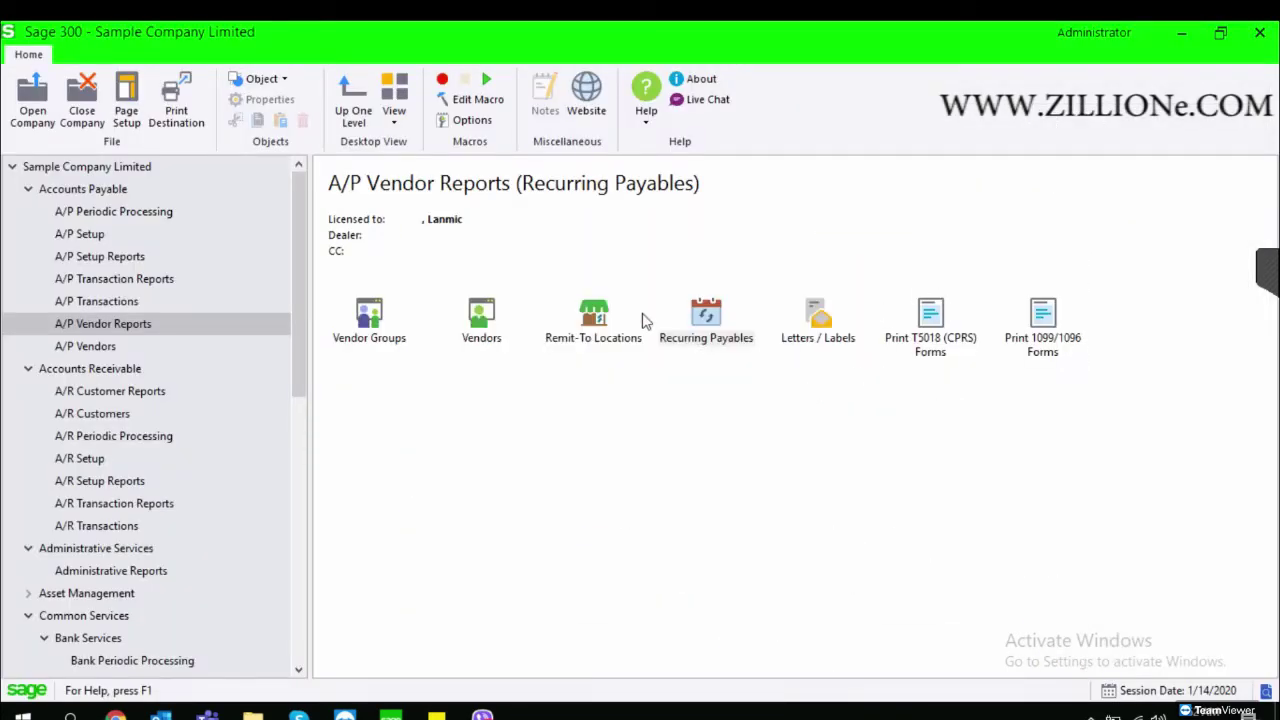
Print A/P letters with APLETT01.RPT for vendors selected by vendor number from 1200 to 1350
left_click(706, 322)
double_click(822, 330)
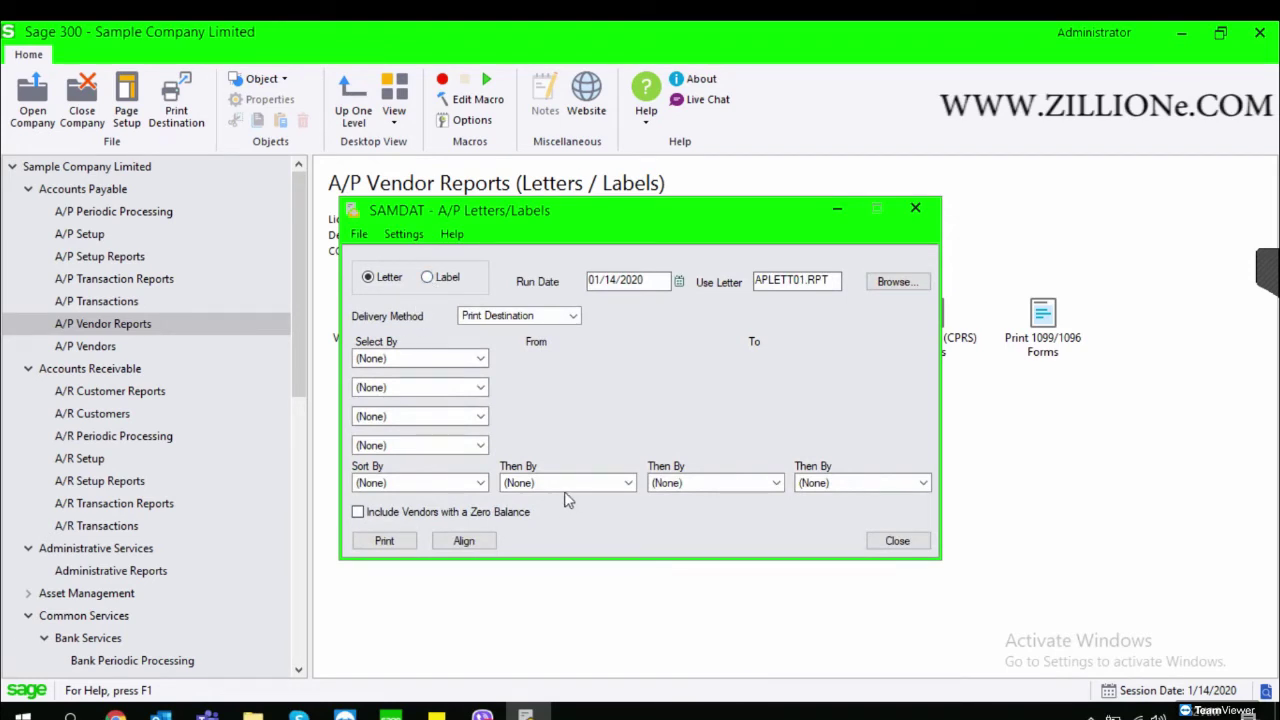
left_click(481, 359)
left_click(405, 387)
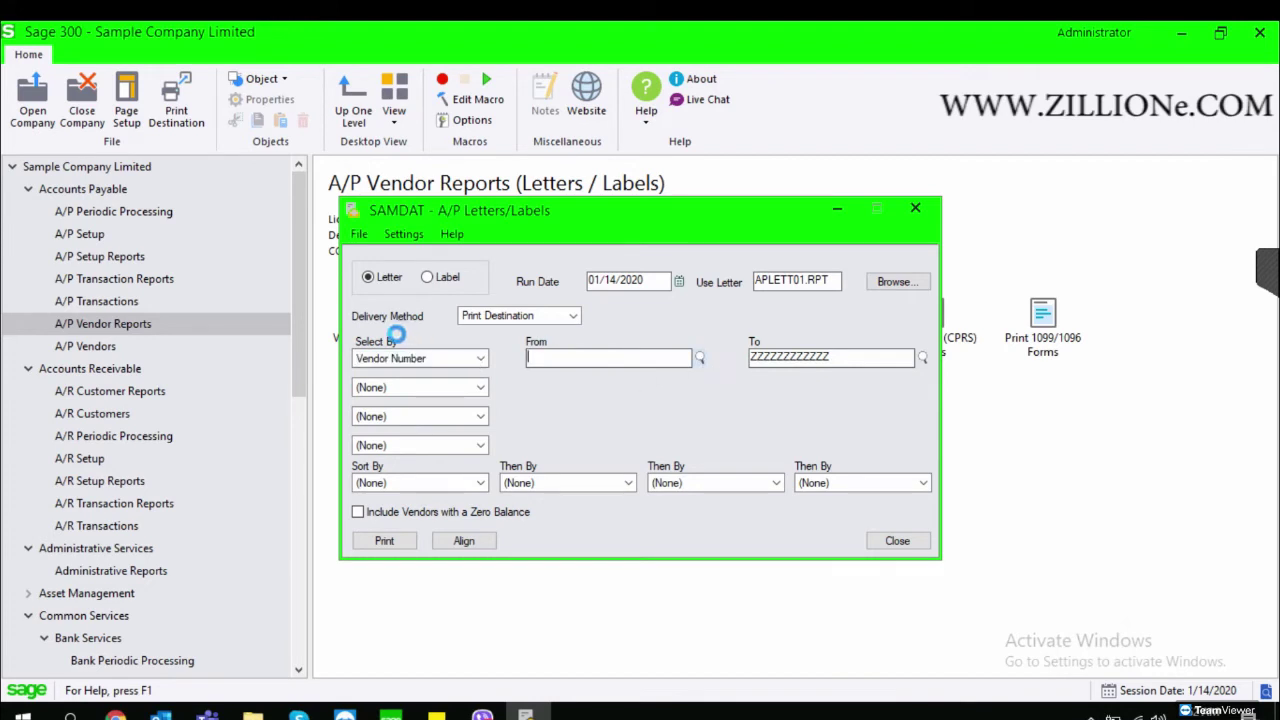
double_click(312, 289)
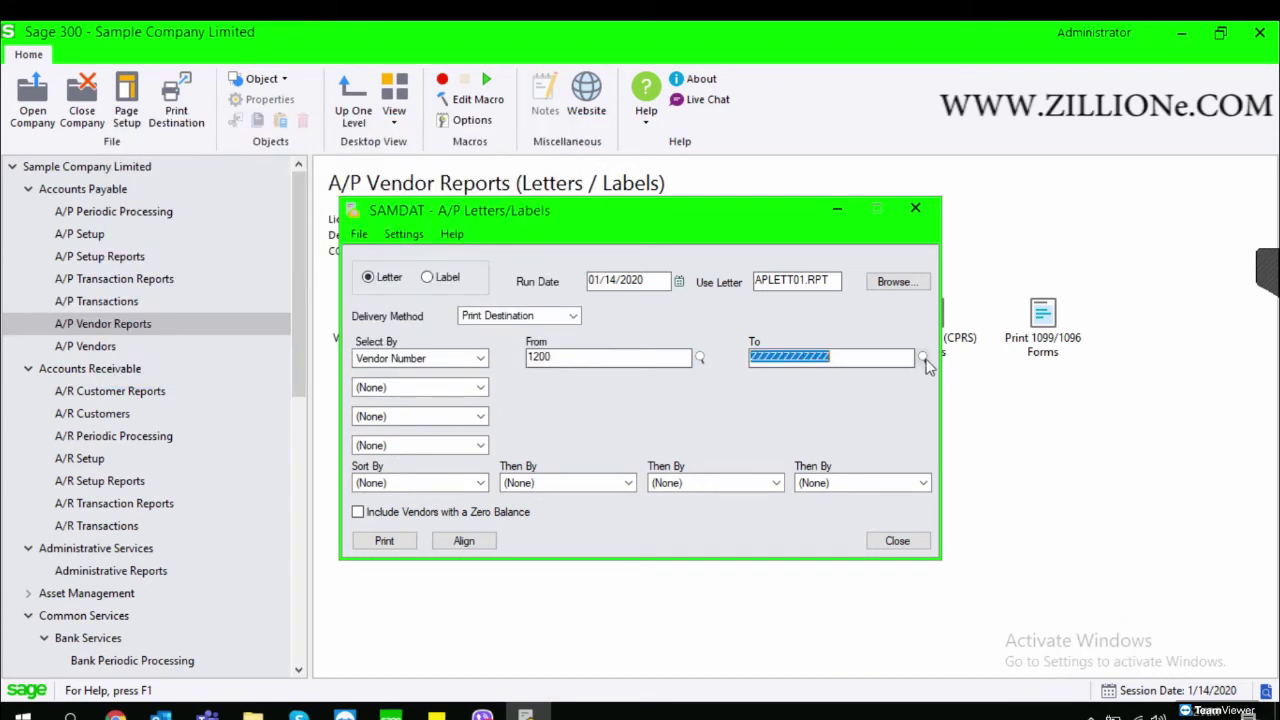
left_click(923, 359)
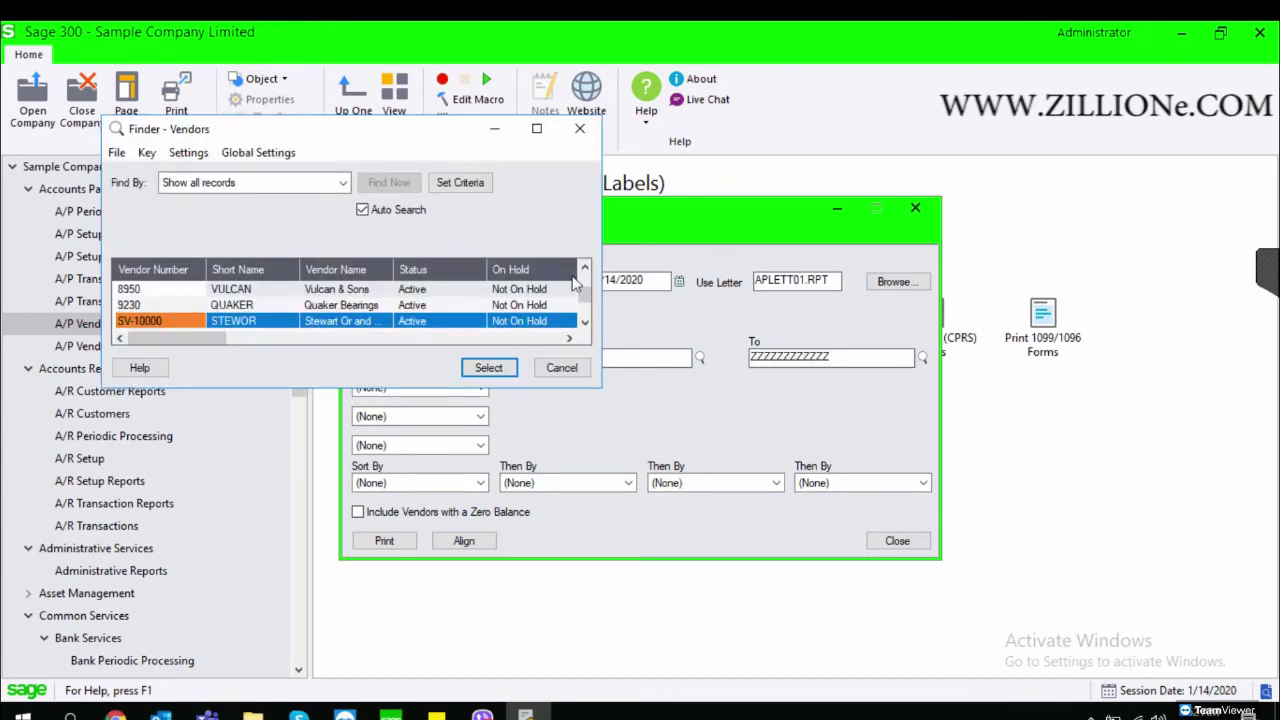
scroll(575, 285, "up", 5)
double_click(329, 305)
left_click(388, 540)
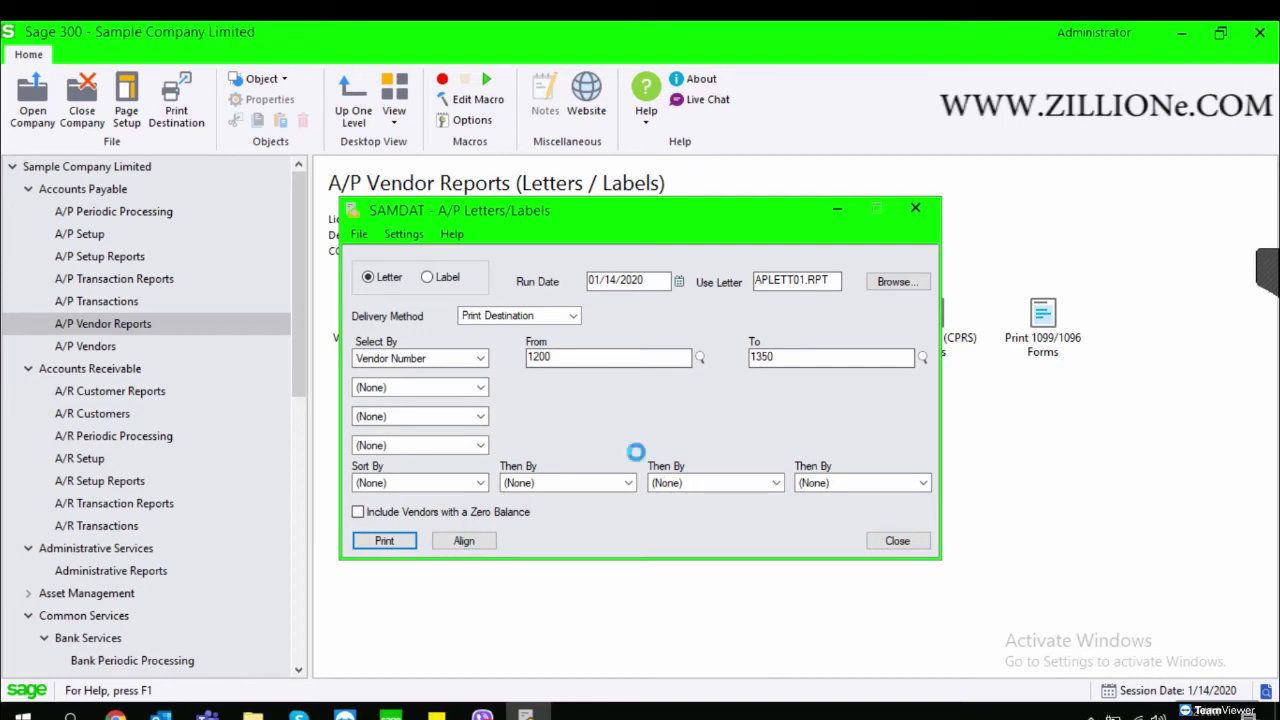
Review the address, salutation, payment text and signature of the first vendor letter and close the preview
scroll(508, 446, "down", 2)
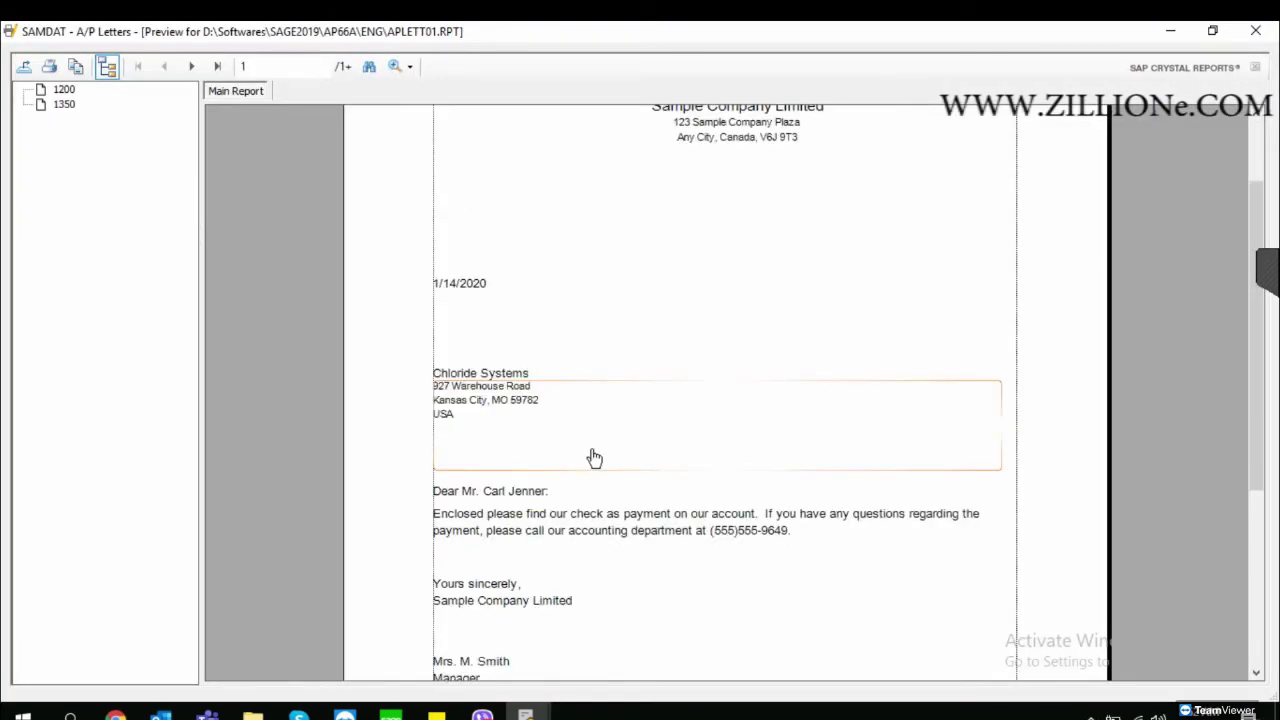
scroll(602, 449, "down", 2)
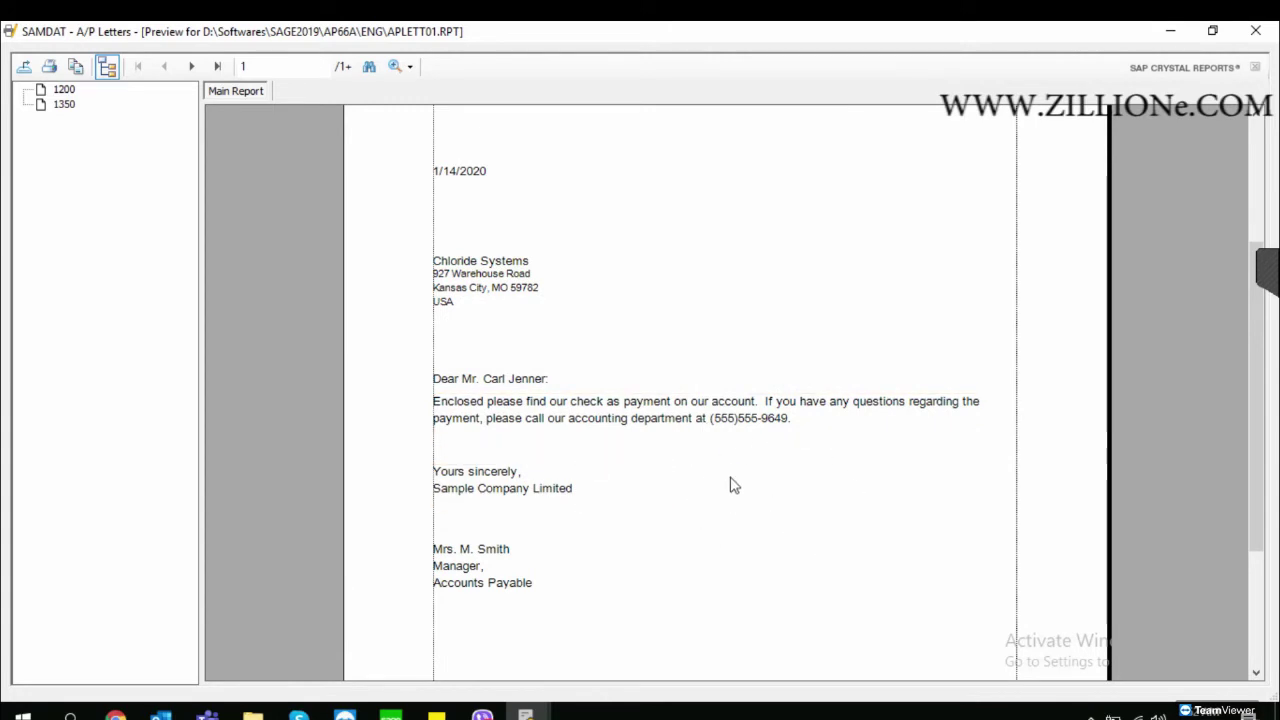
scroll(623, 480, "up", 2)
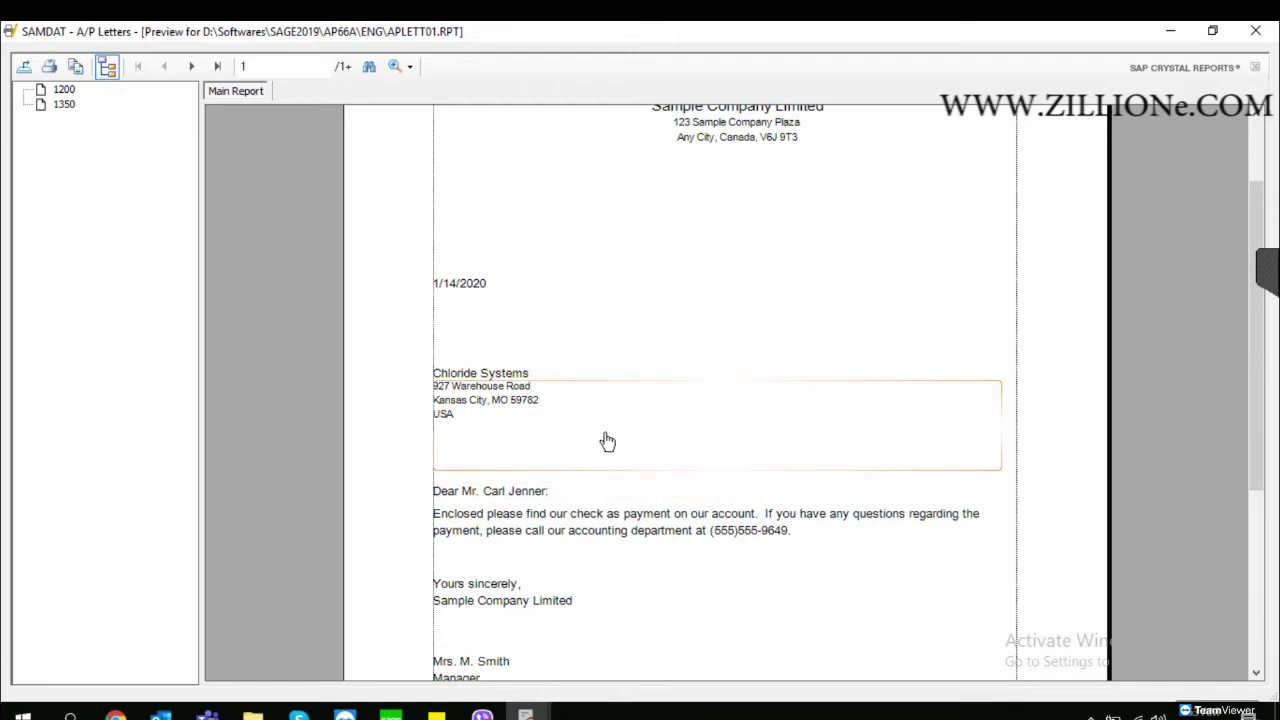
scroll(627, 452, "down", 2)
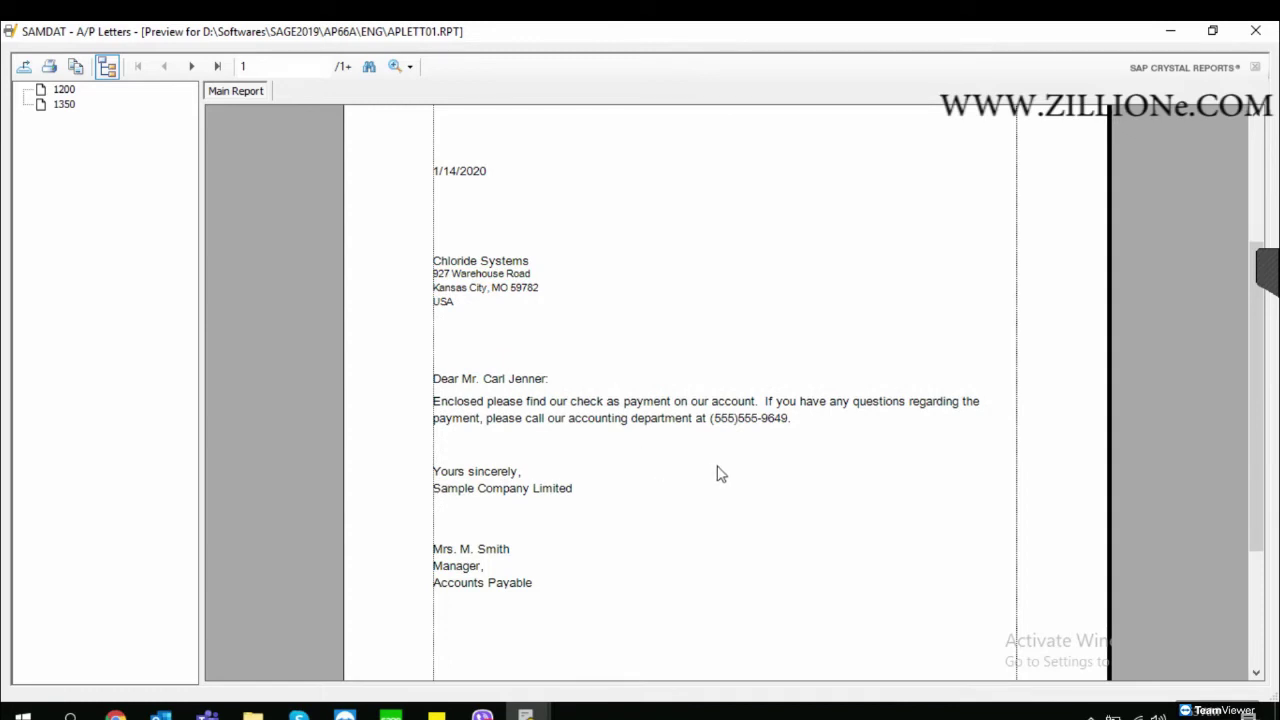
scroll(770, 478, "up", 2)
left_click(1255, 31)
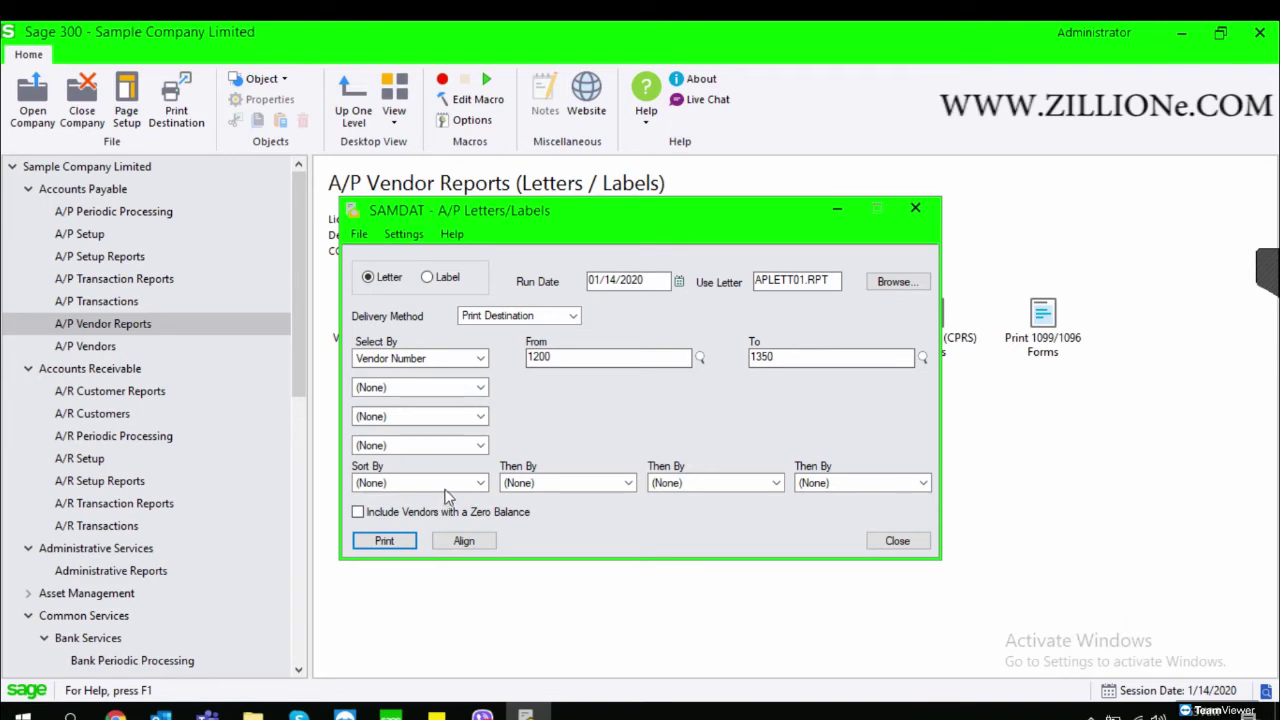
Examine the additional selection criteria, delivery methods and sort orders offered for the A/P letters
left_click(478, 387)
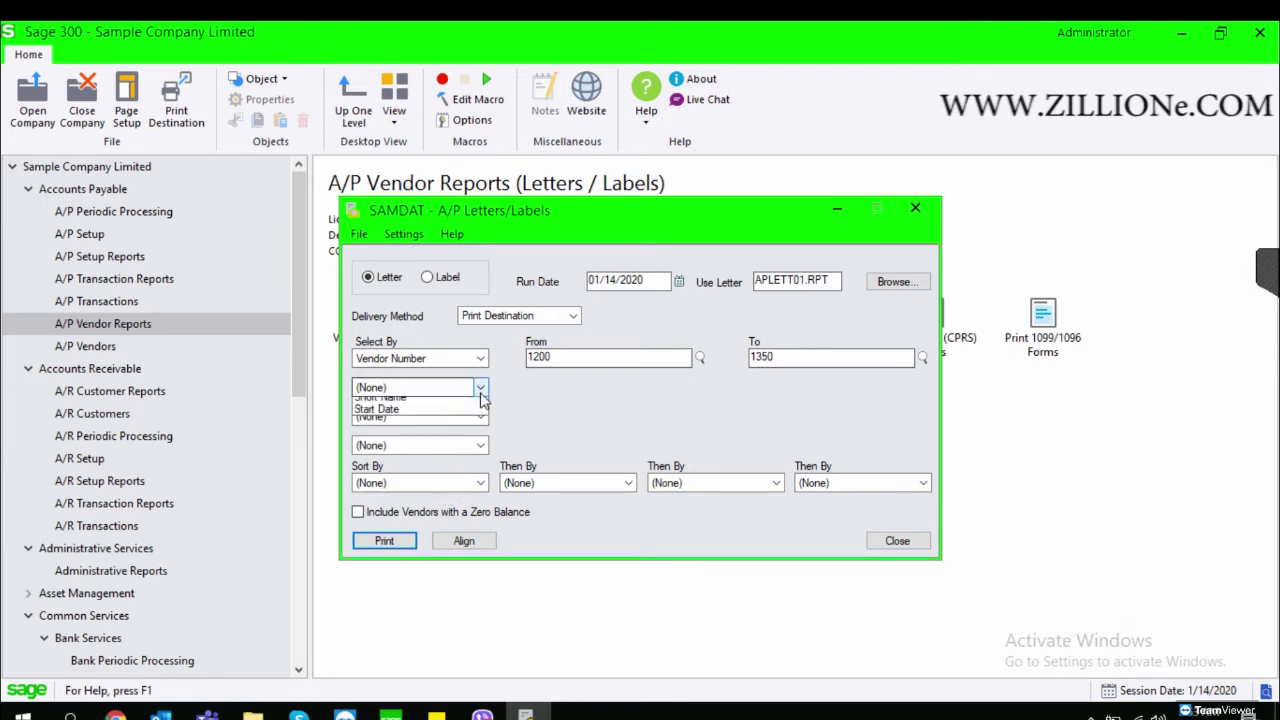
left_click(528, 406)
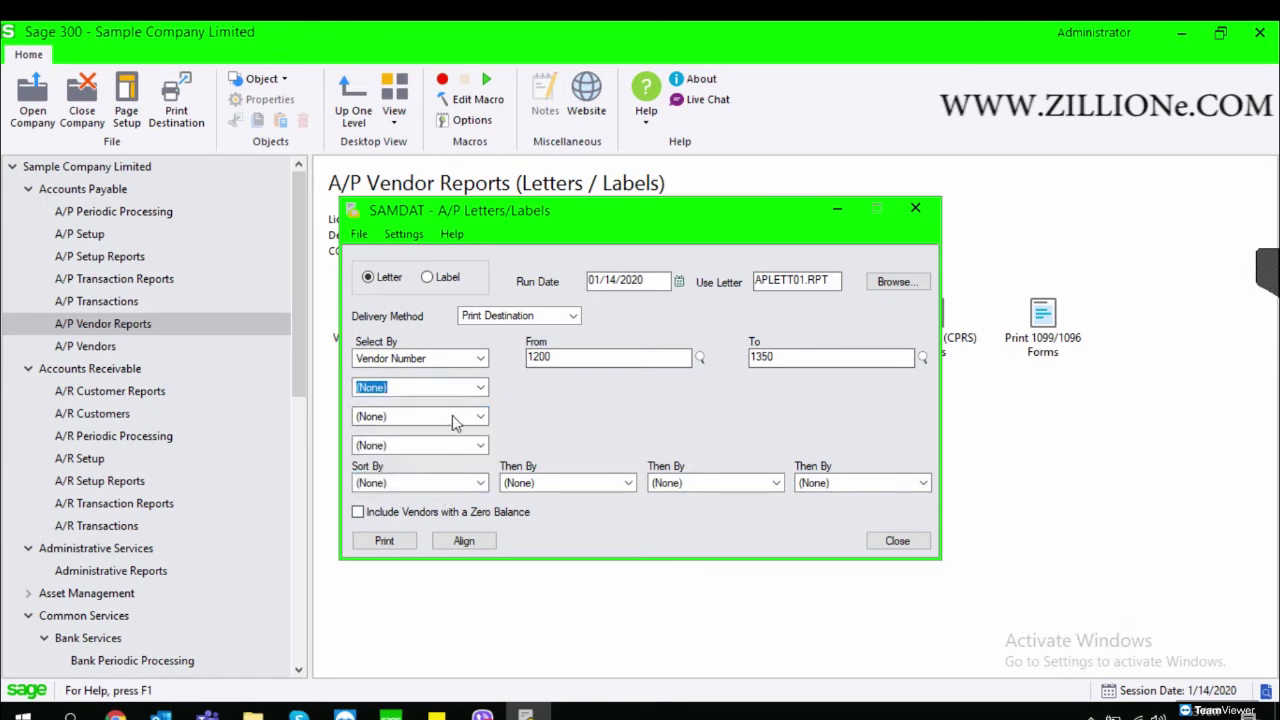
left_click(454, 417)
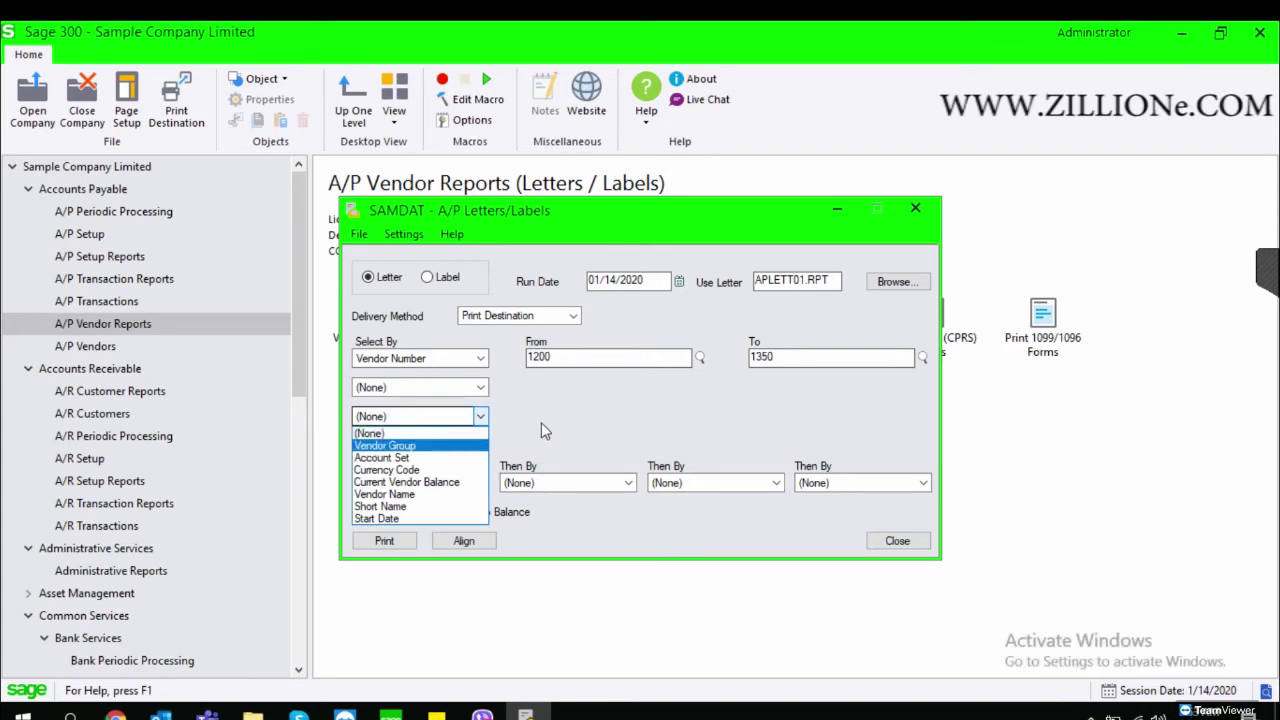
left_click(541, 422)
left_click(572, 315)
left_click(607, 388)
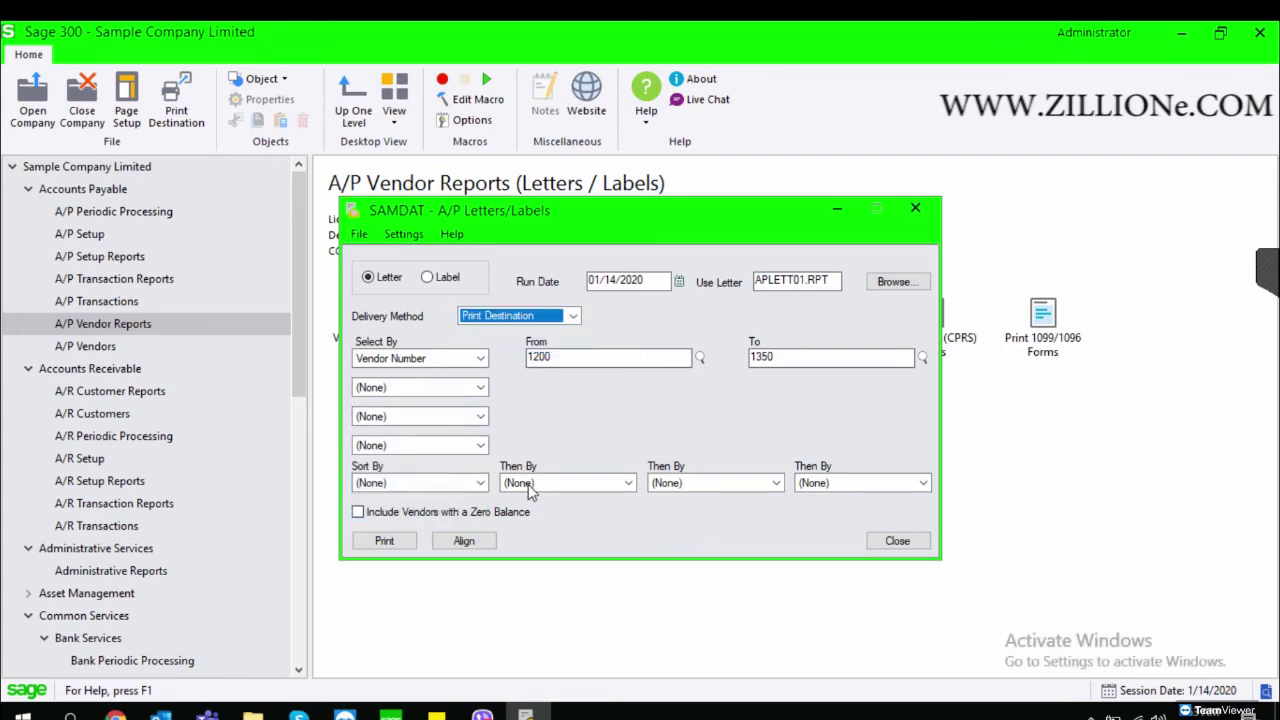
left_click(531, 486)
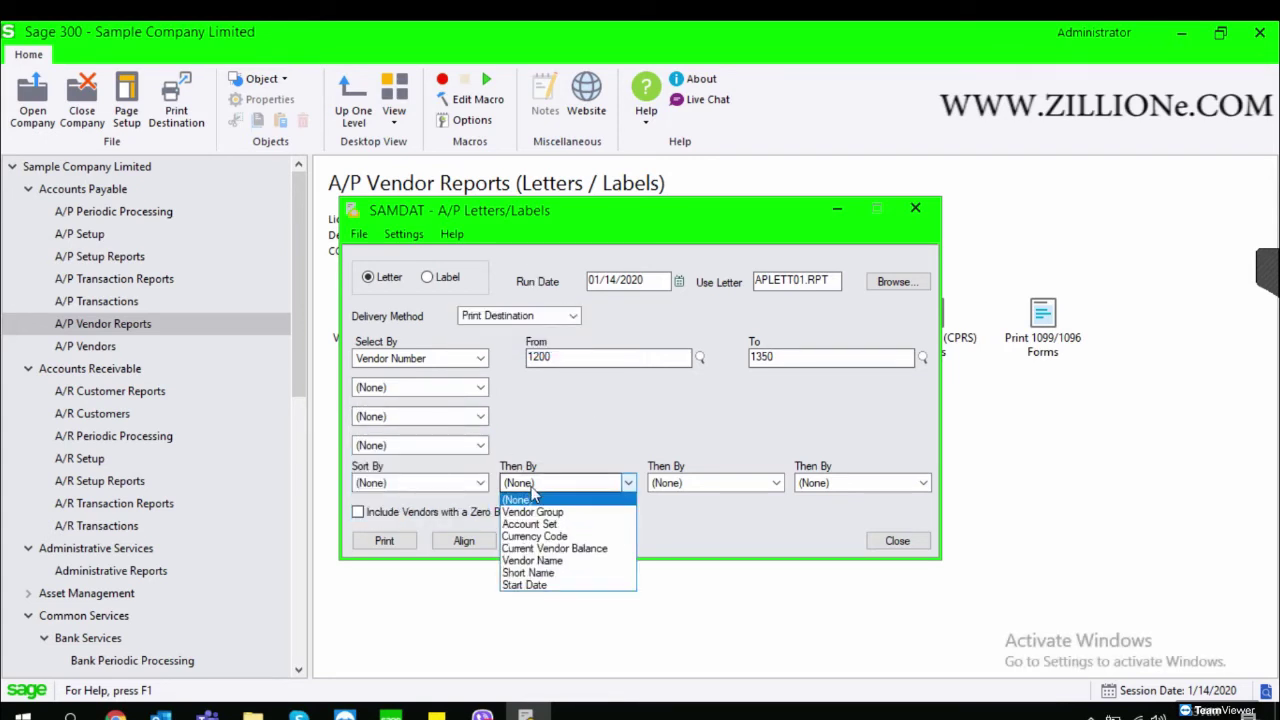
left_click(565, 434)
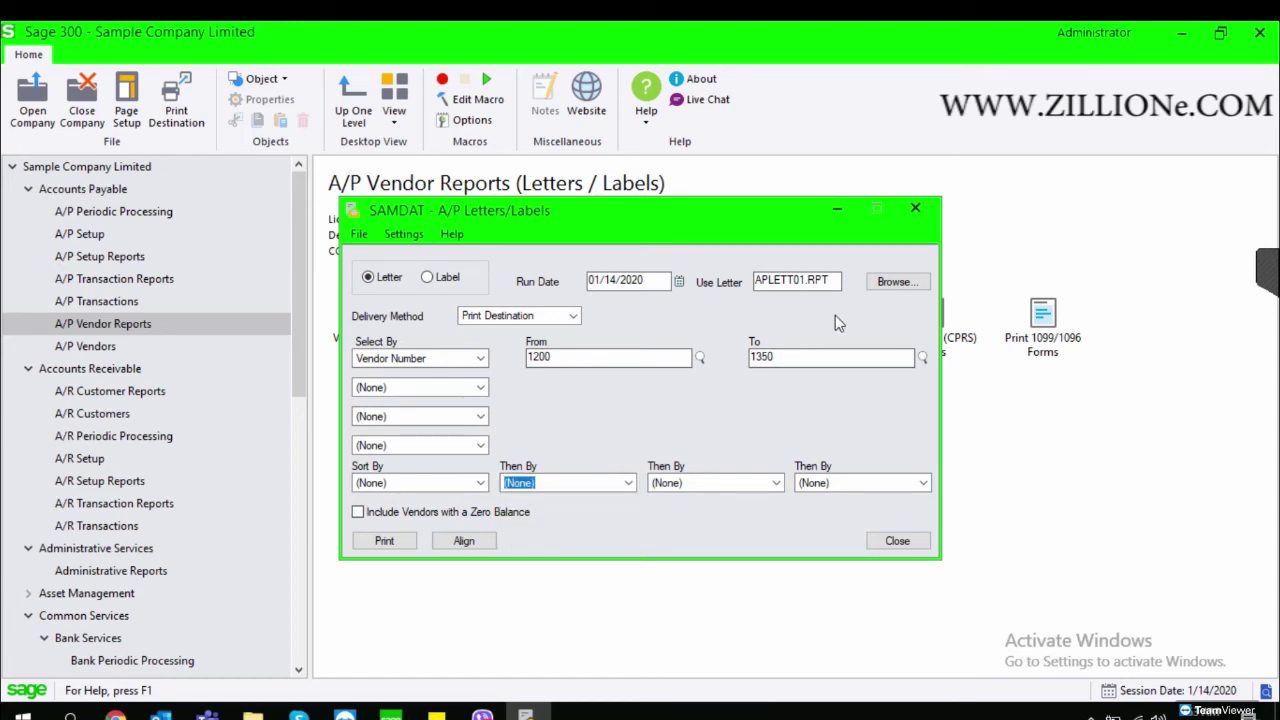
left_click(480, 483)
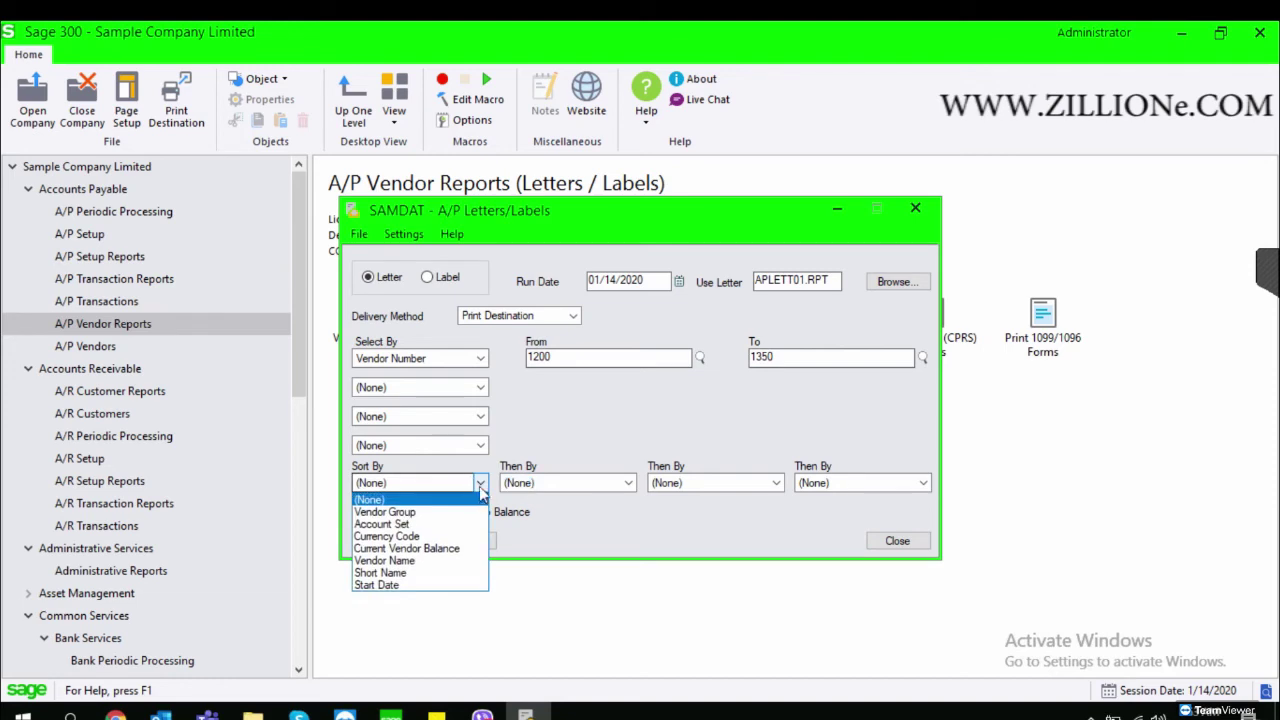
left_click(558, 430)
left_click(481, 390)
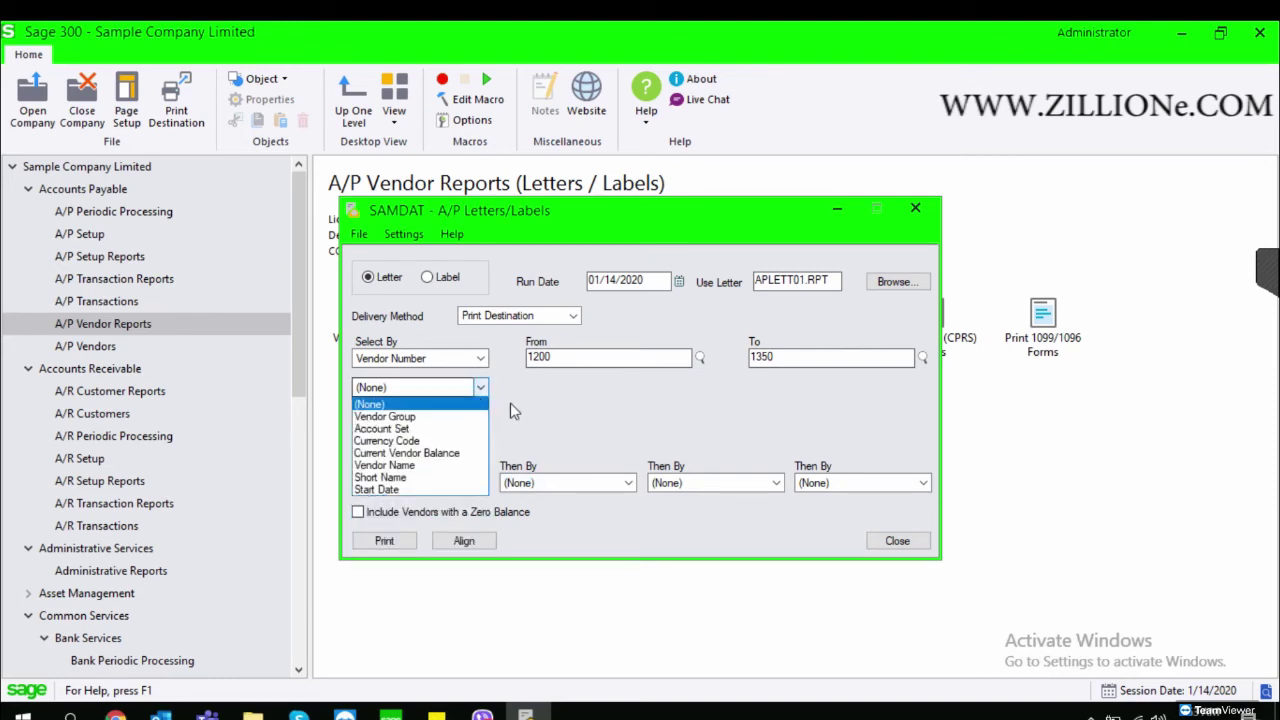
left_click(511, 402)
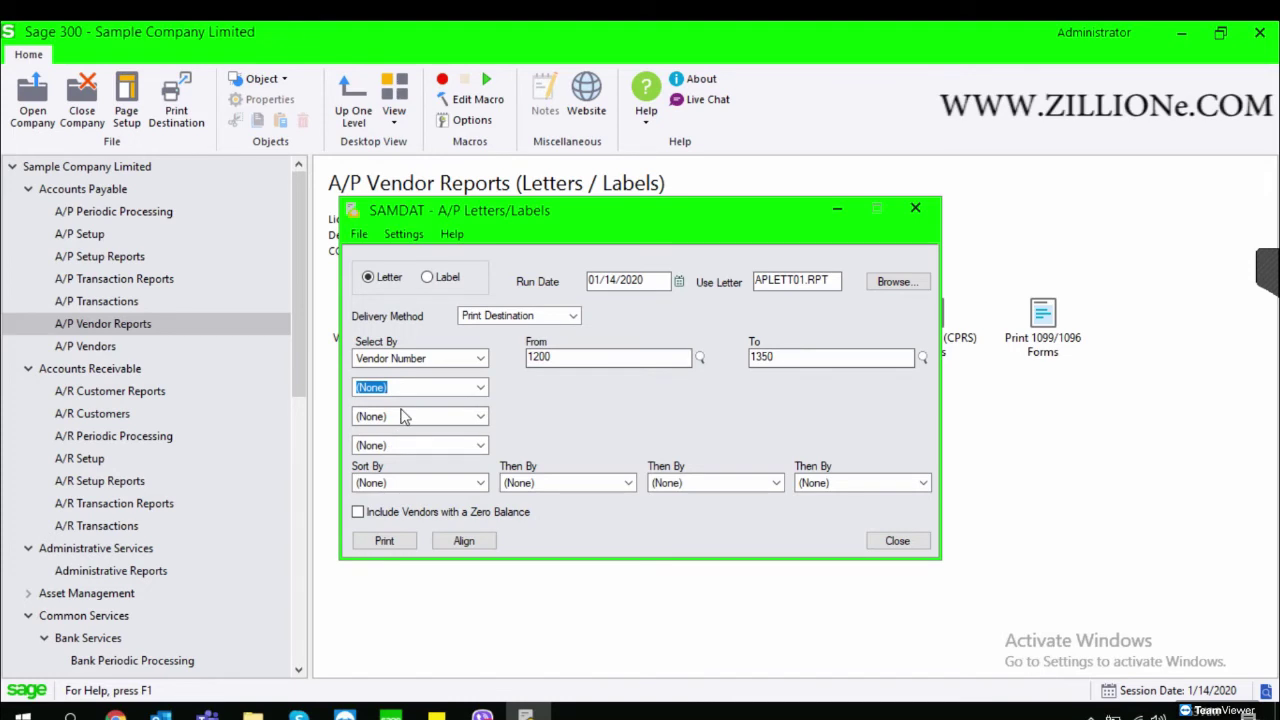
left_click(447, 389)
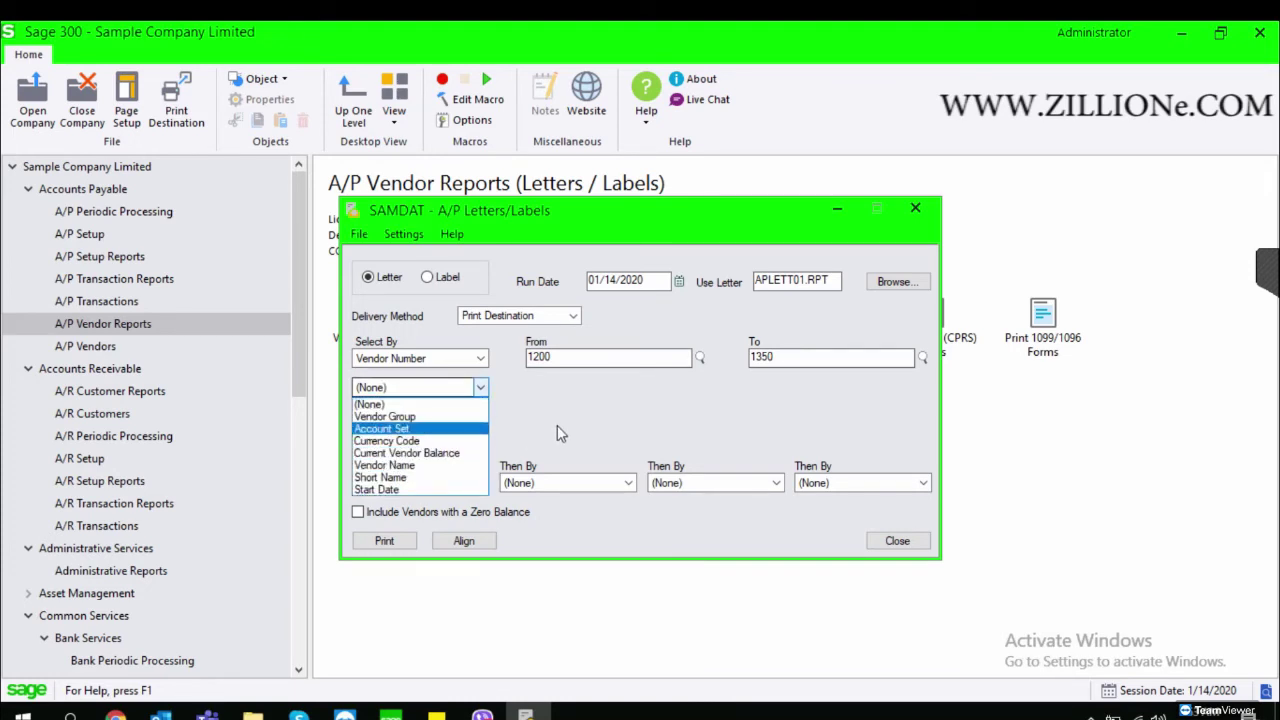
Set the letters' delivery method to Vendor with the DEFAULT message and print them again
left_click(484, 318)
left_click(486, 316)
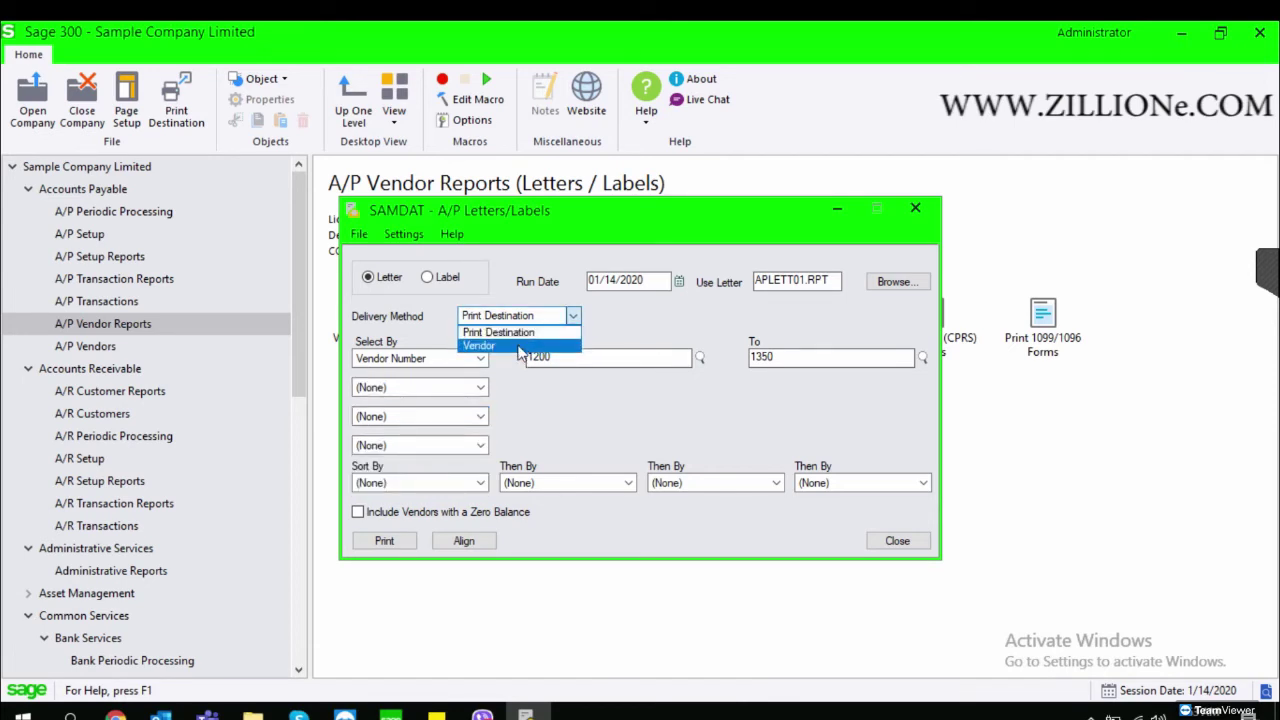
left_click(508, 345)
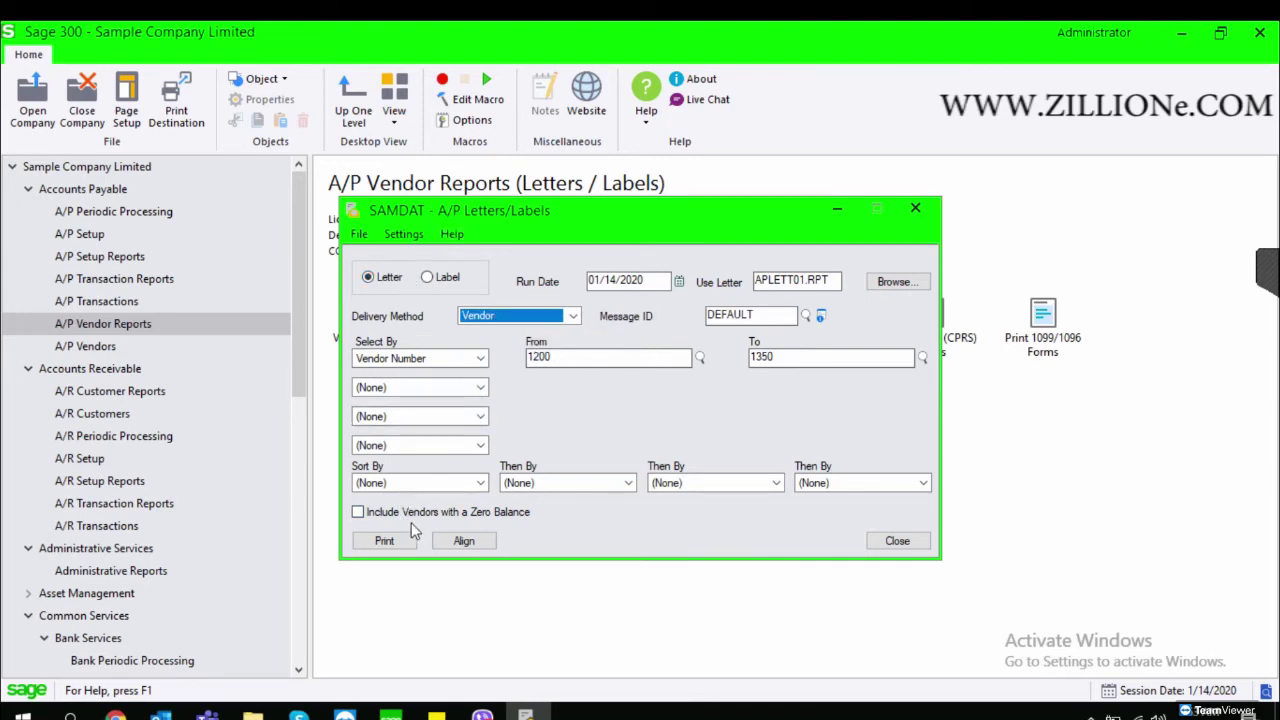
left_click(386, 540)
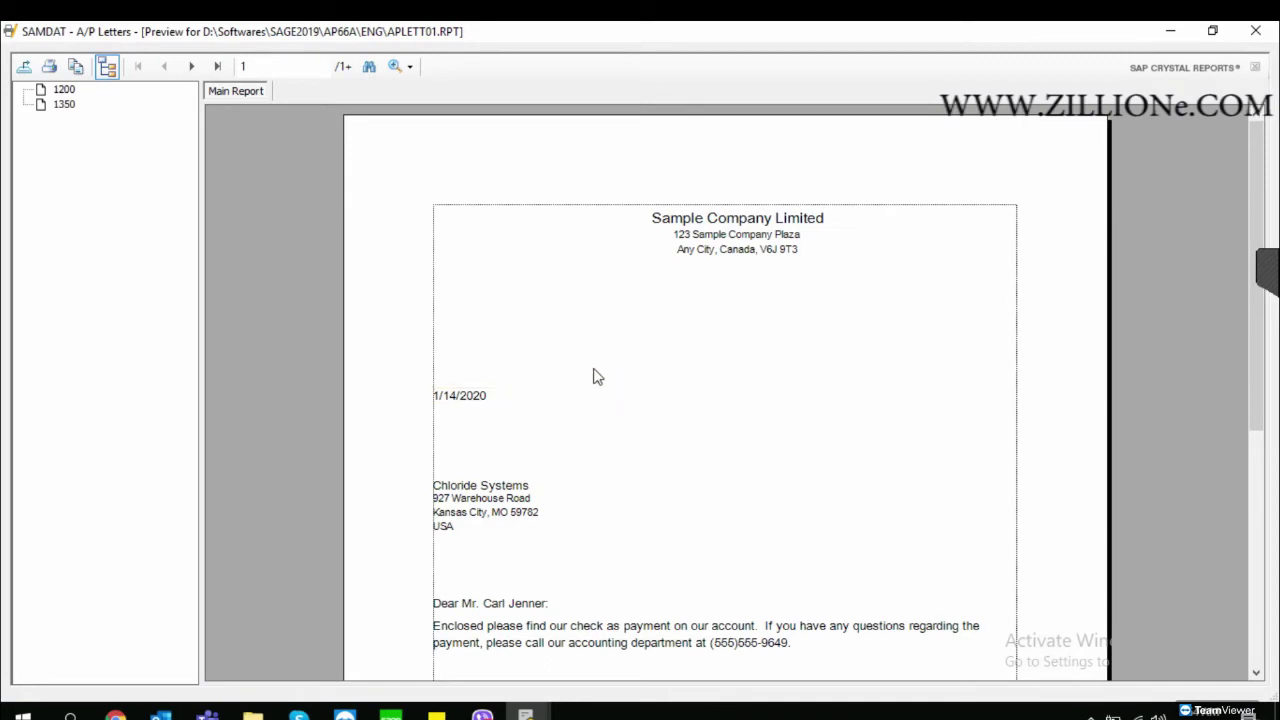
Review the letter produced with the Vendor delivery method, and close the preview and A/P Letters/Labels
left_click(797, 283)
scroll(798, 380, "down", 1)
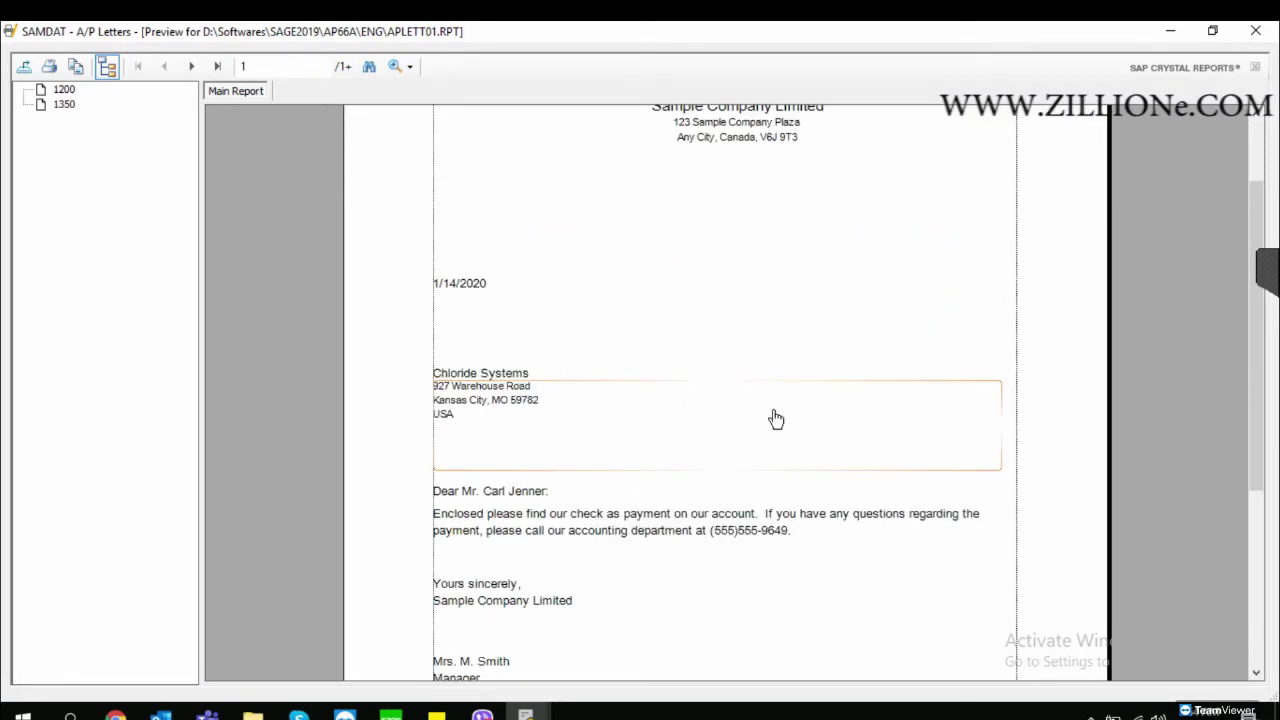
left_click(1262, 32)
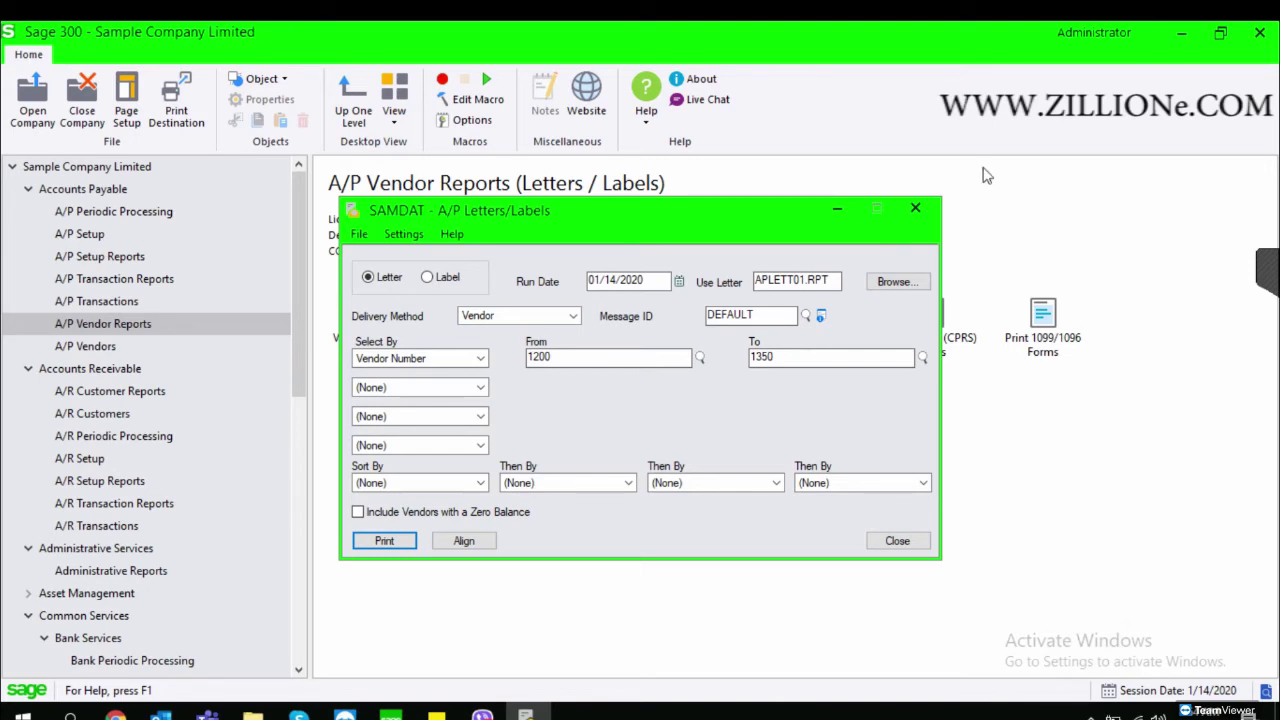
left_click(915, 209)
Open the Customer Inquiry from the A/R Customers functions of Accounts Receivable
left_click_drag(296, 335, 290, 389)
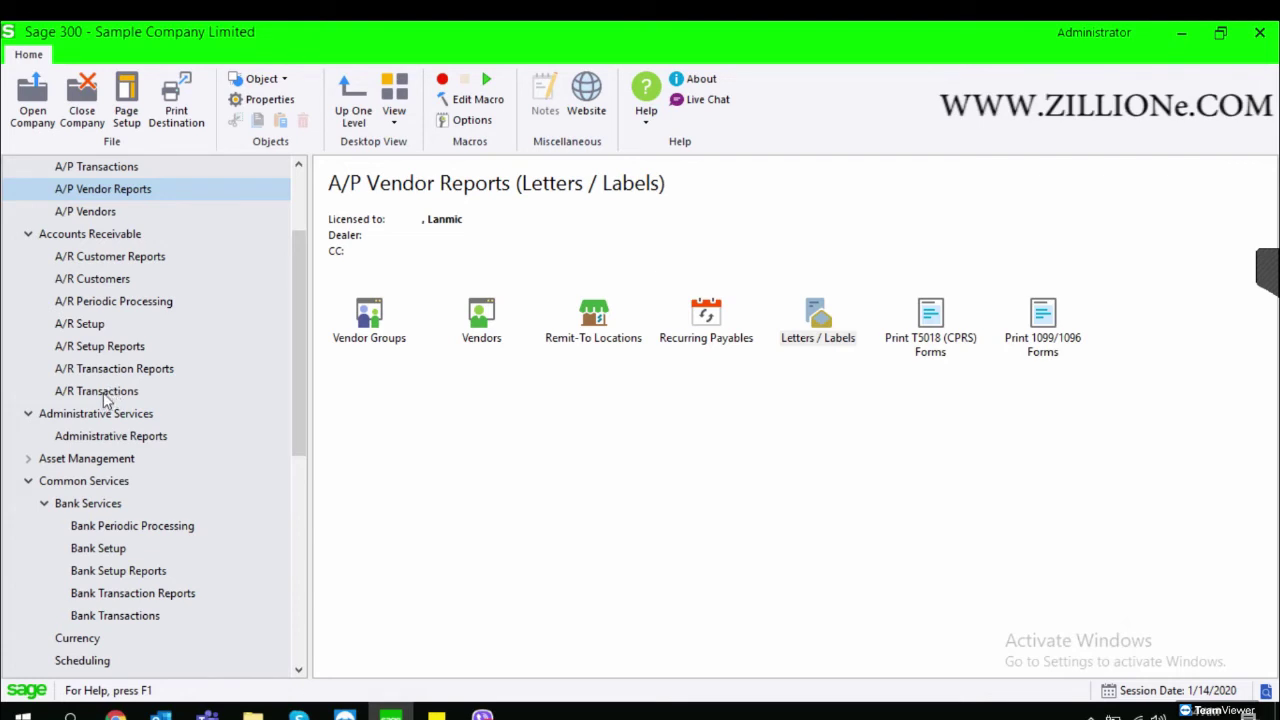
left_click(107, 395)
double_click(788, 346)
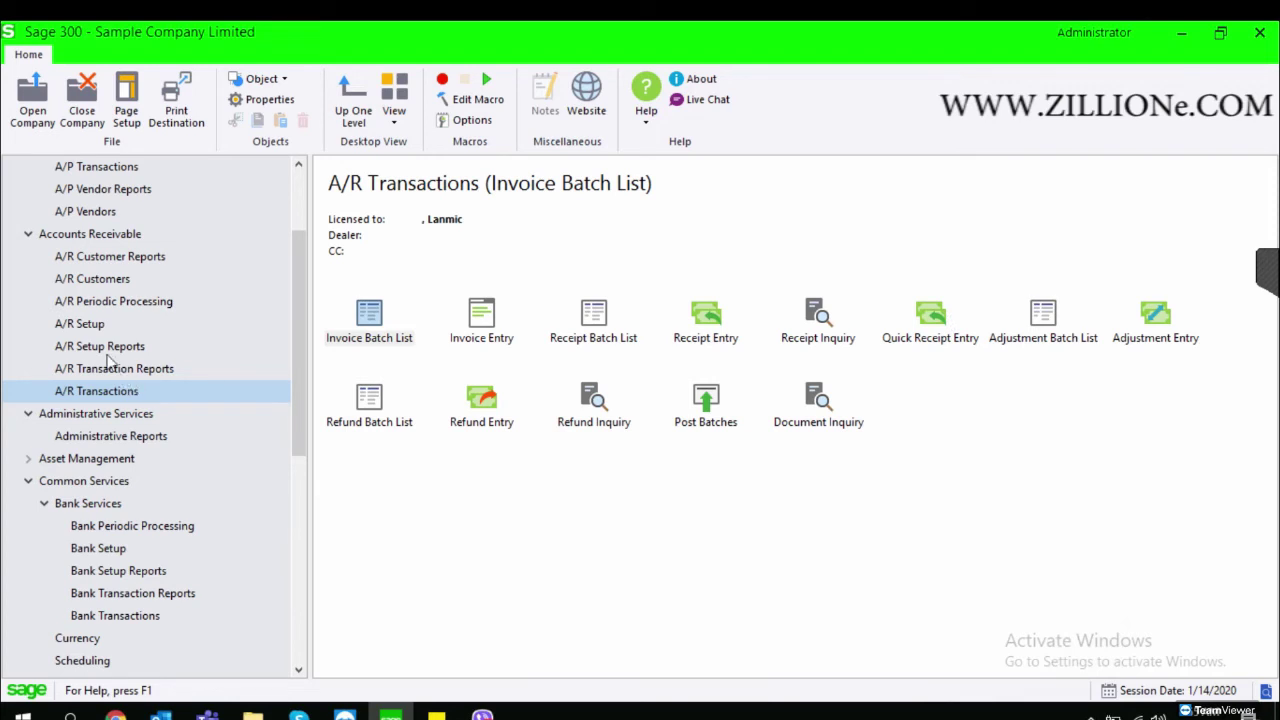
left_click(100, 279)
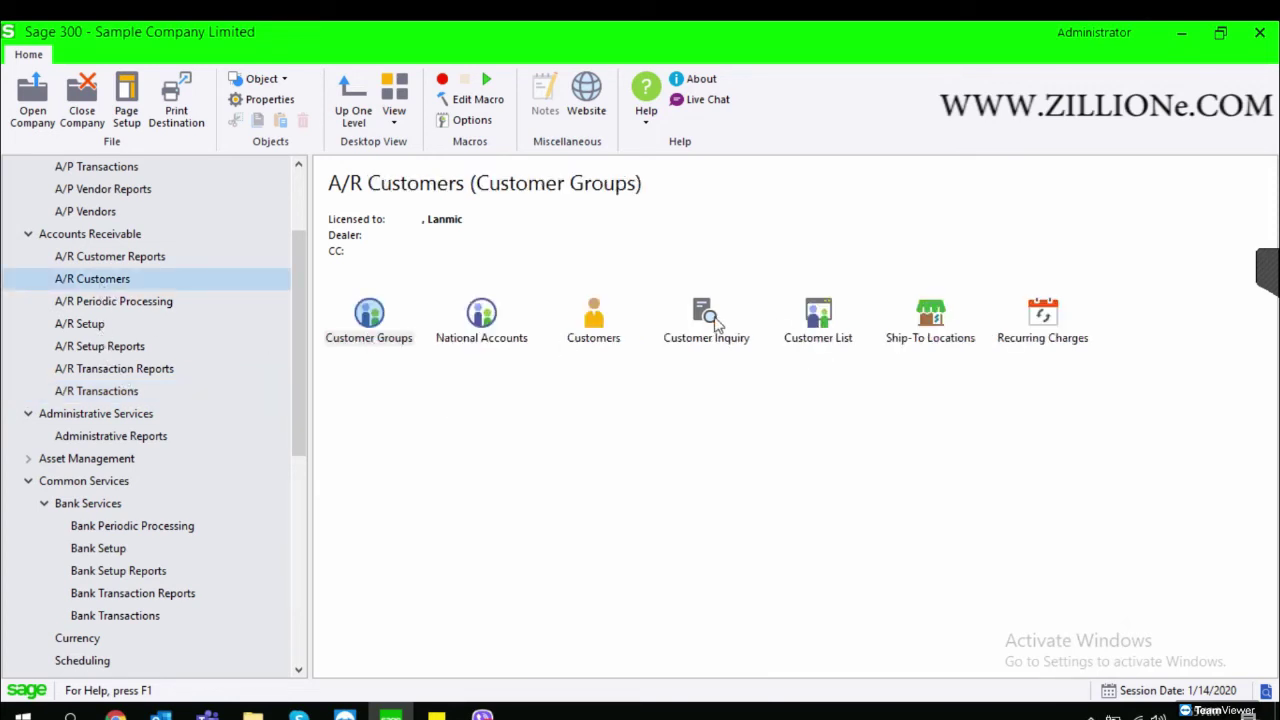
left_click(712, 322)
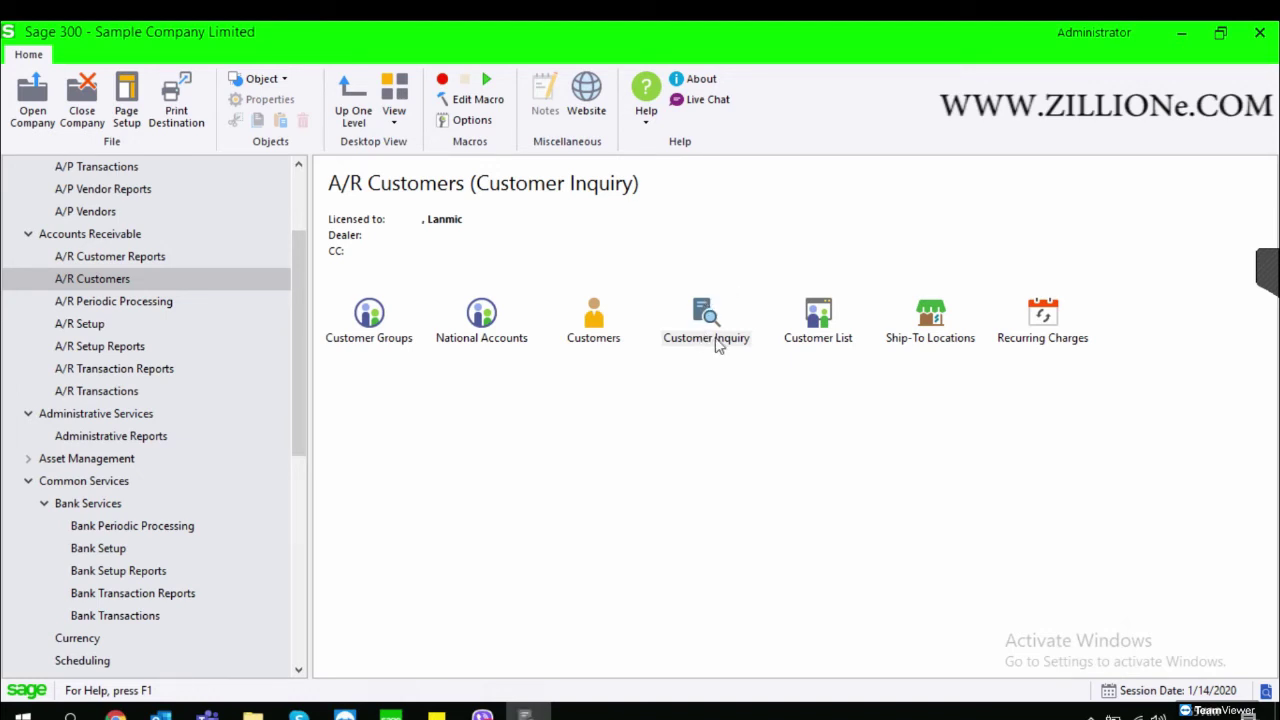
double_click(716, 345)
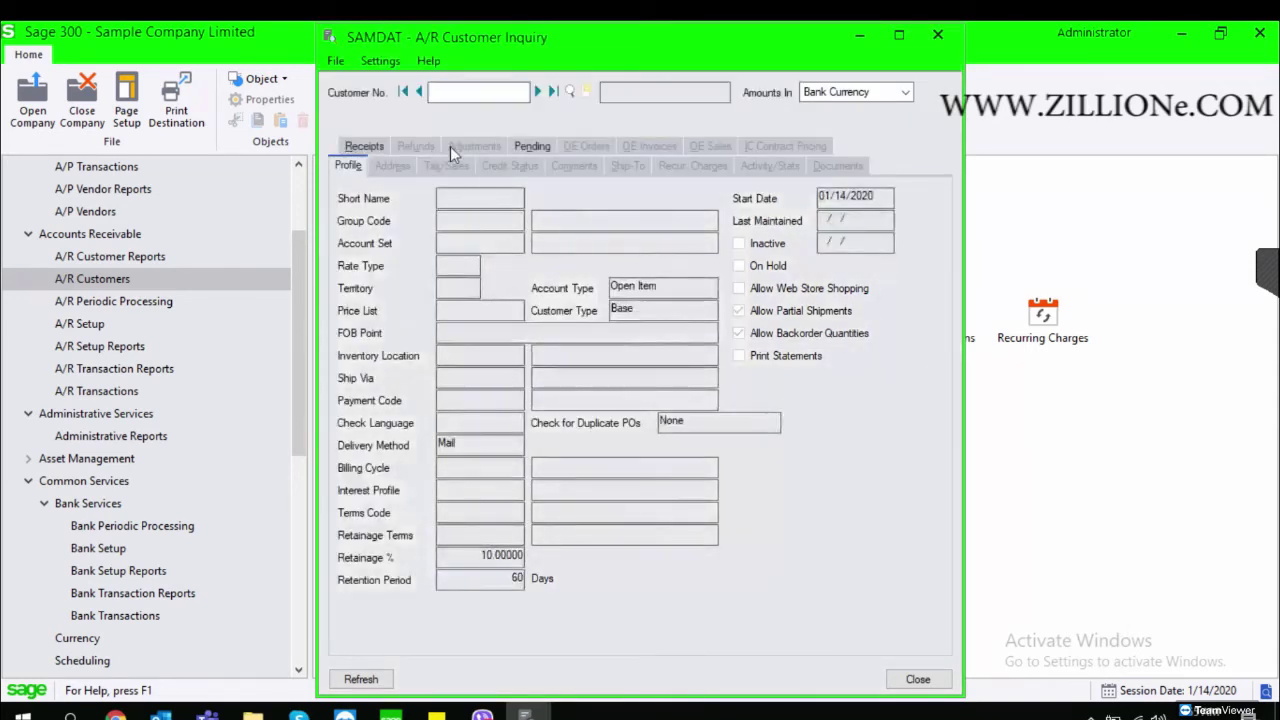
Load the first customer, Bargain Mart - San Diego, and review its activity statistics, address and adjustments
left_click(537, 93)
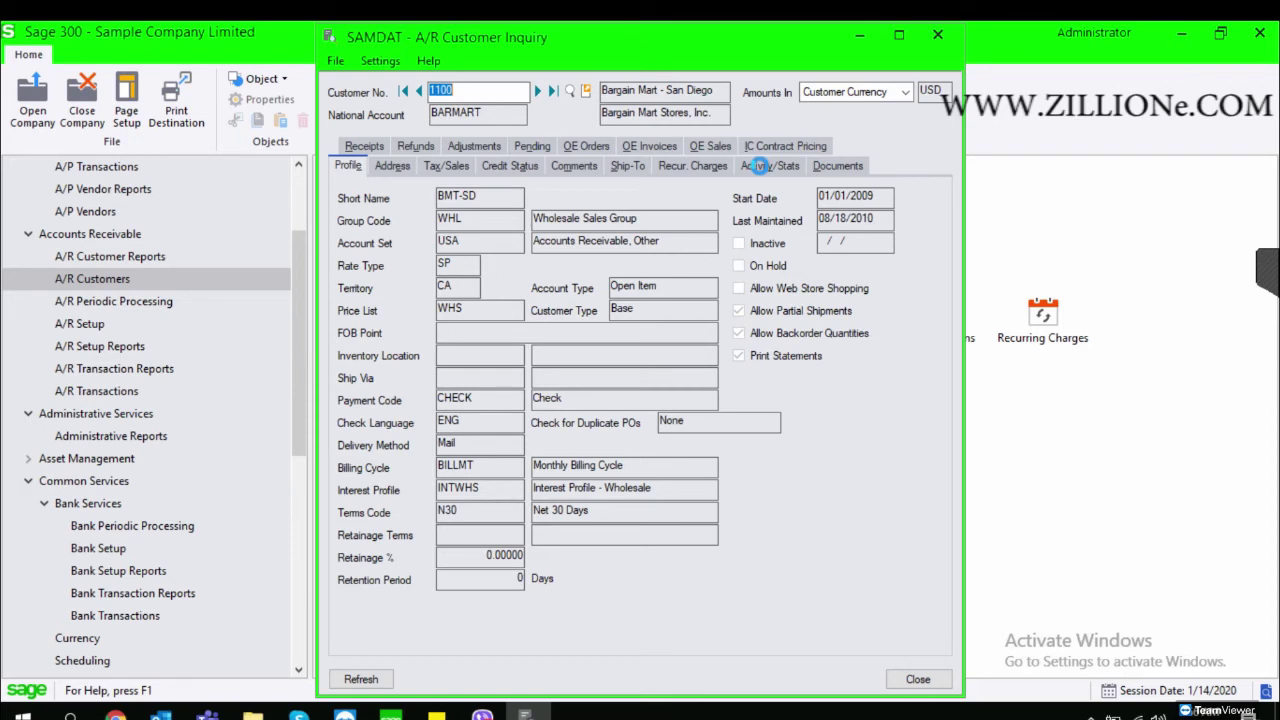
left_click(760, 166)
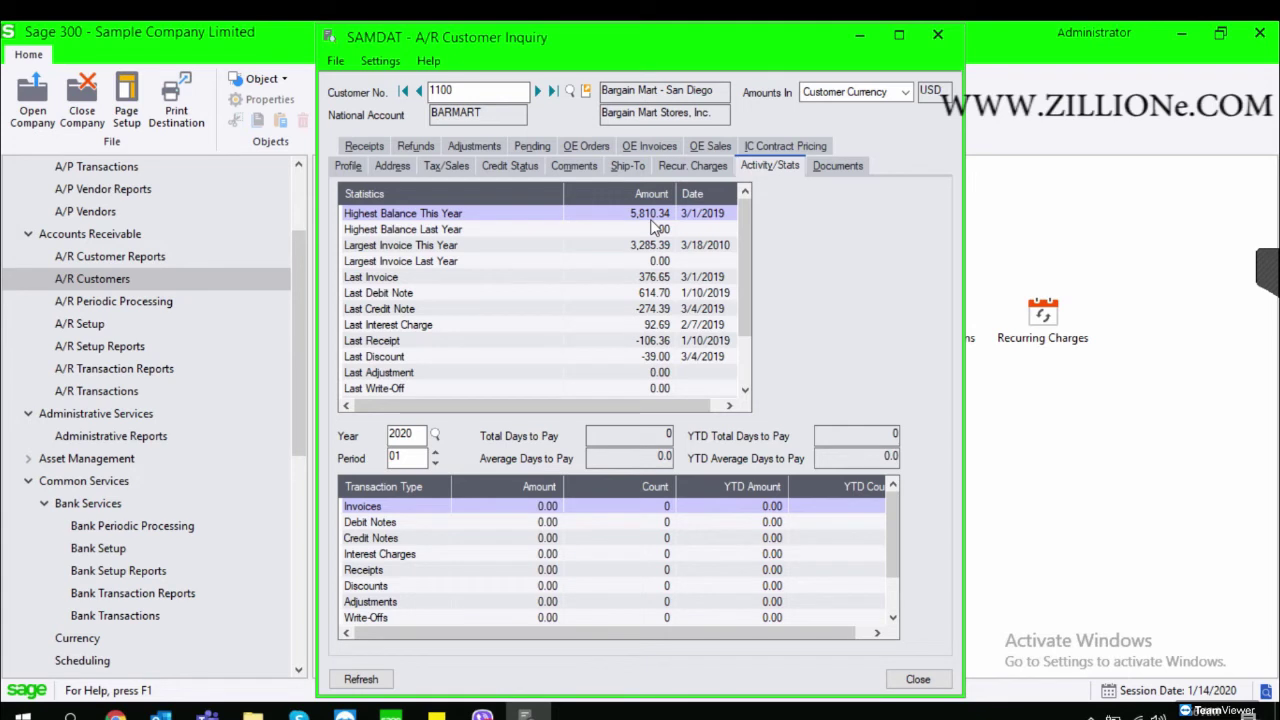
left_click(390, 165)
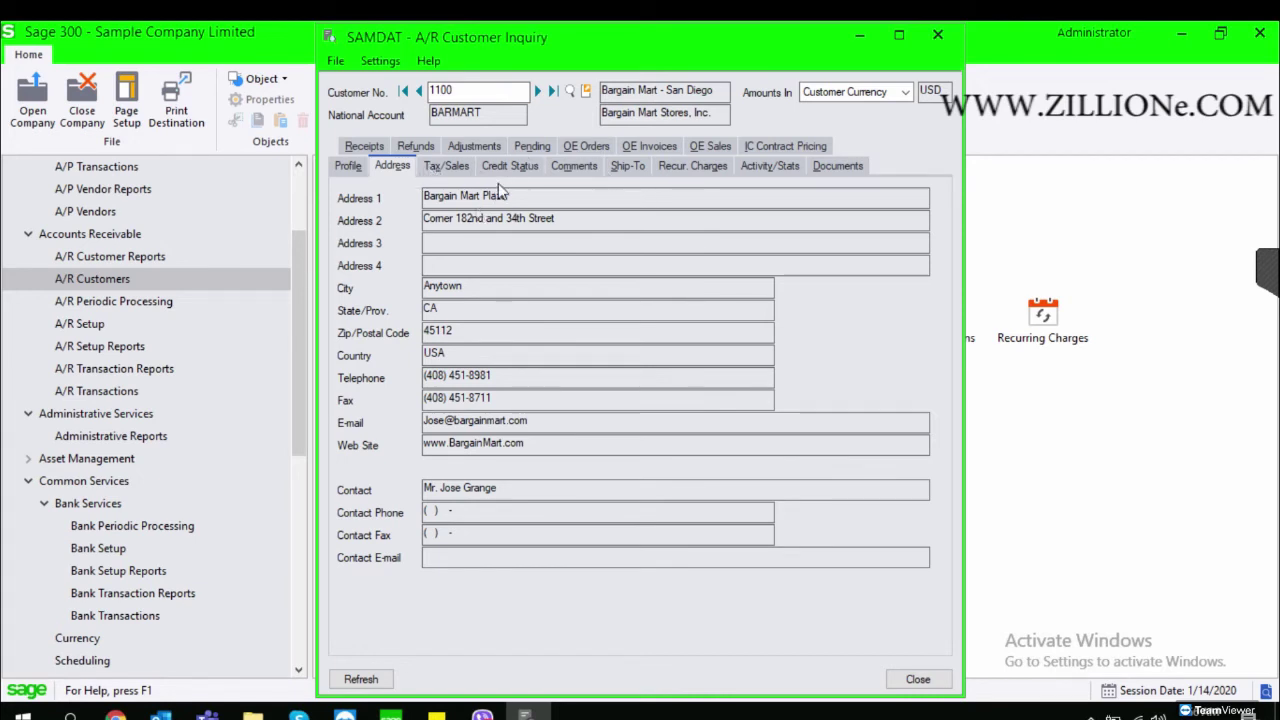
left_click(474, 146)
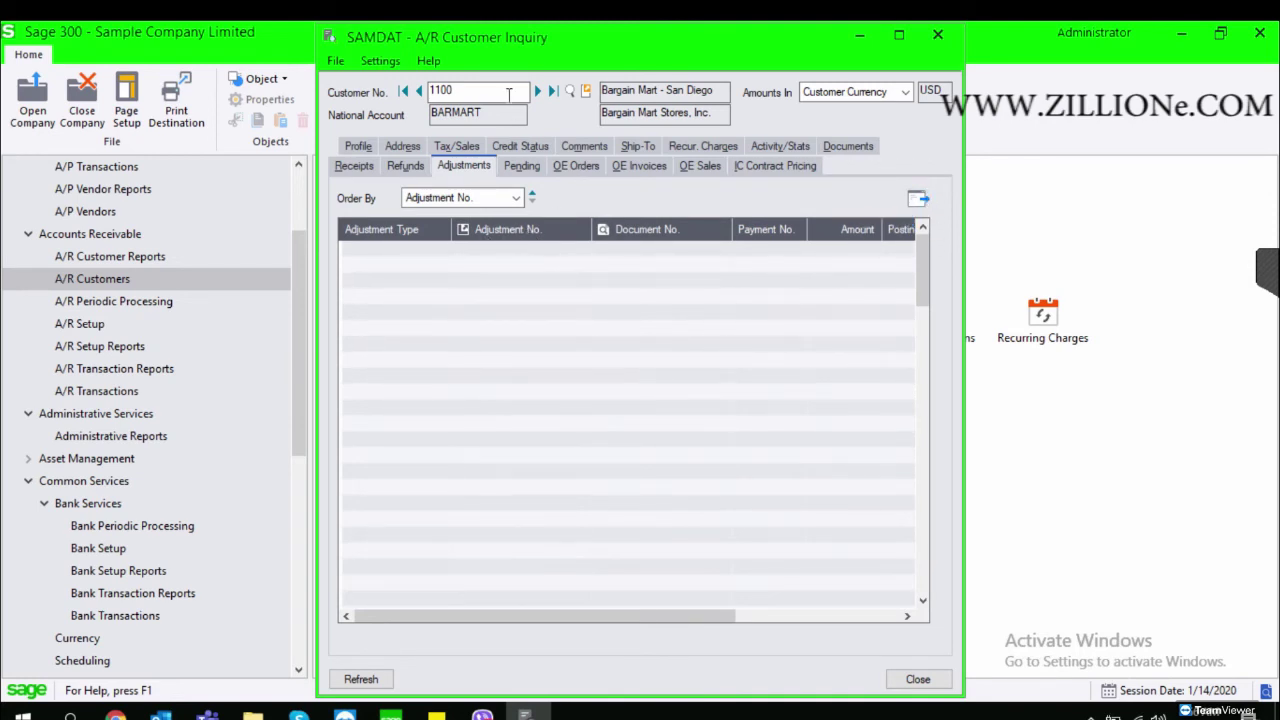
Switch to the next customer, Bargain Mart - Oakland, and read the full text of its comment
left_click(537, 91)
left_click(923, 200)
left_click(597, 148)
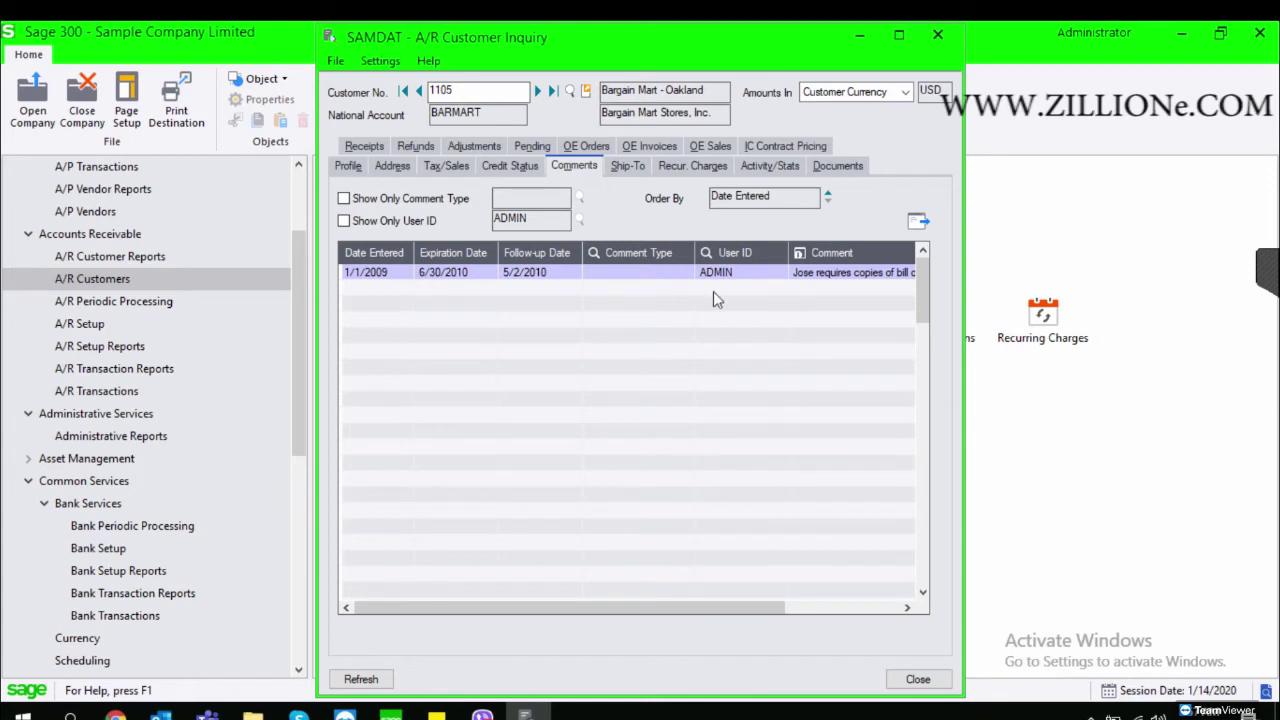
double_click(812, 282)
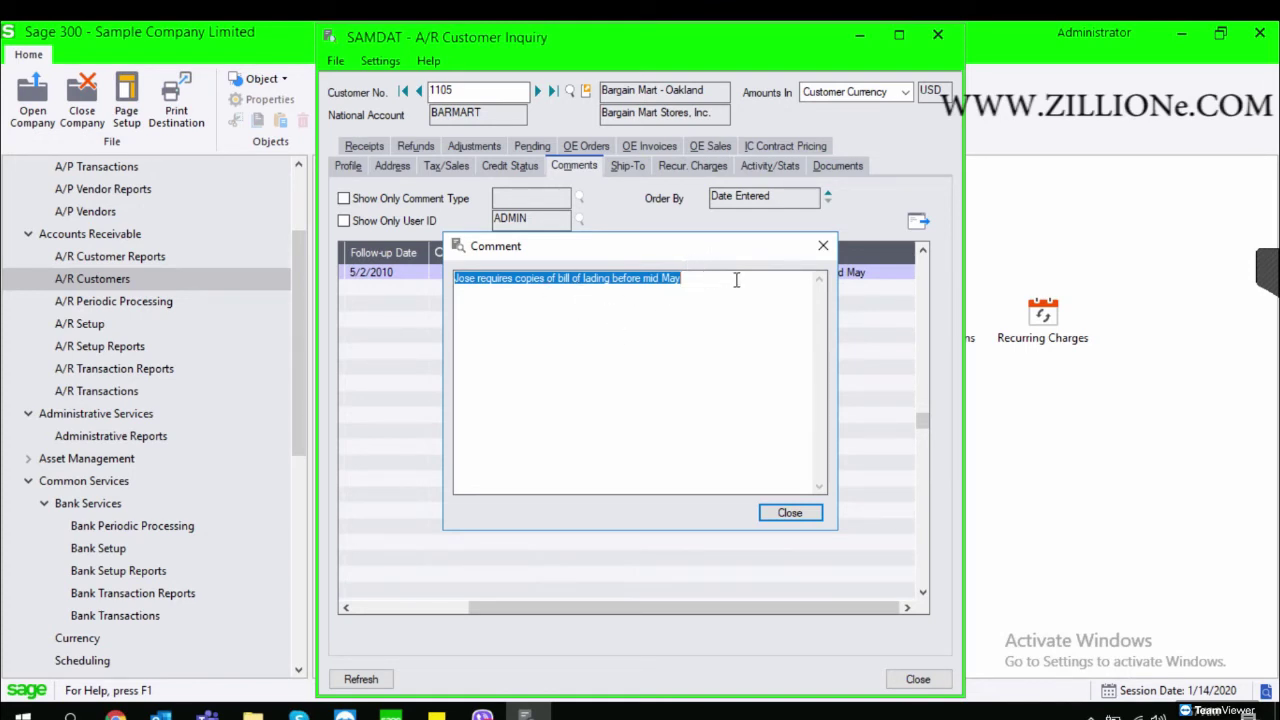
left_click(826, 243)
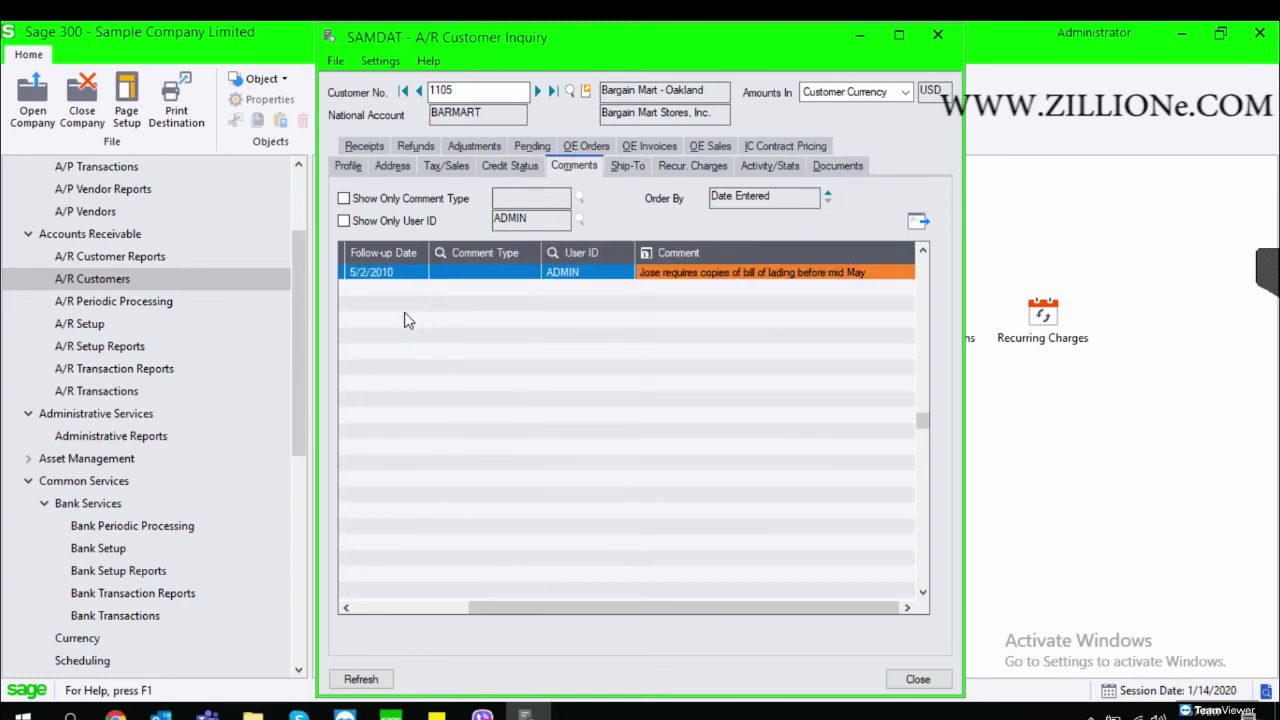
Enable the Show Only Comment Type and Show Only User ID filters, and look through the selectable users without changing the user
left_click(393, 199)
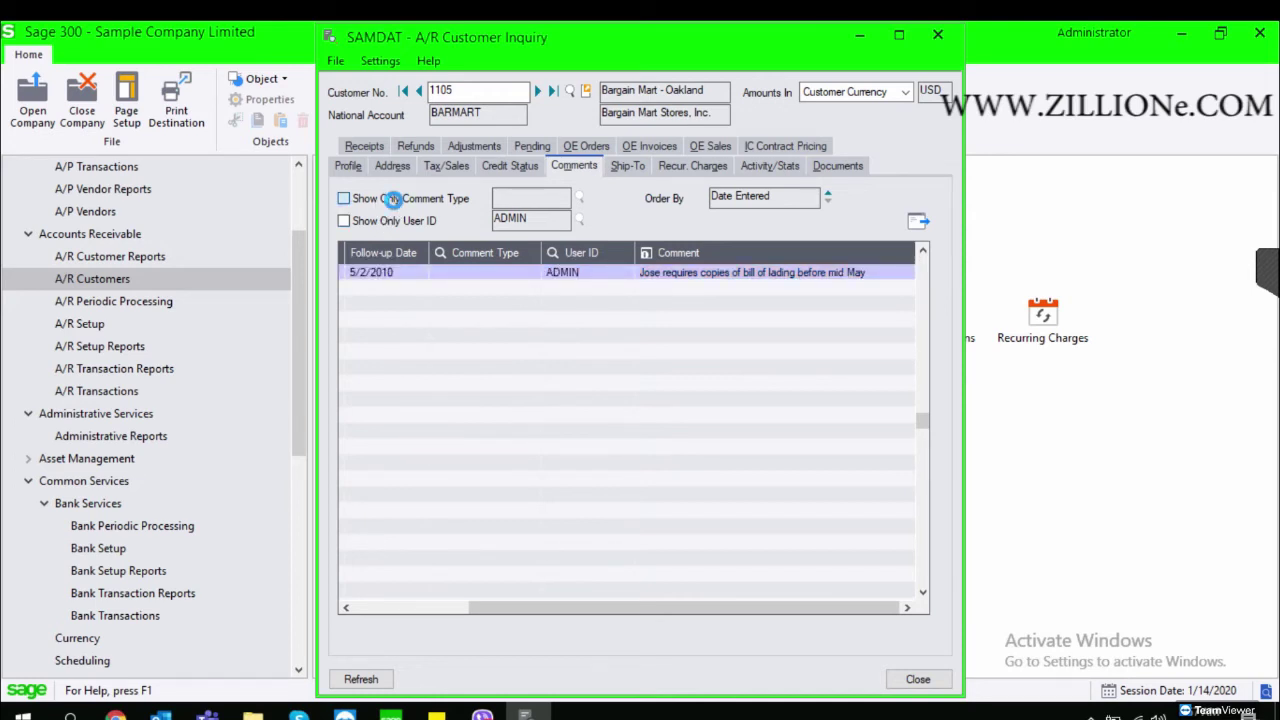
left_click(393, 199)
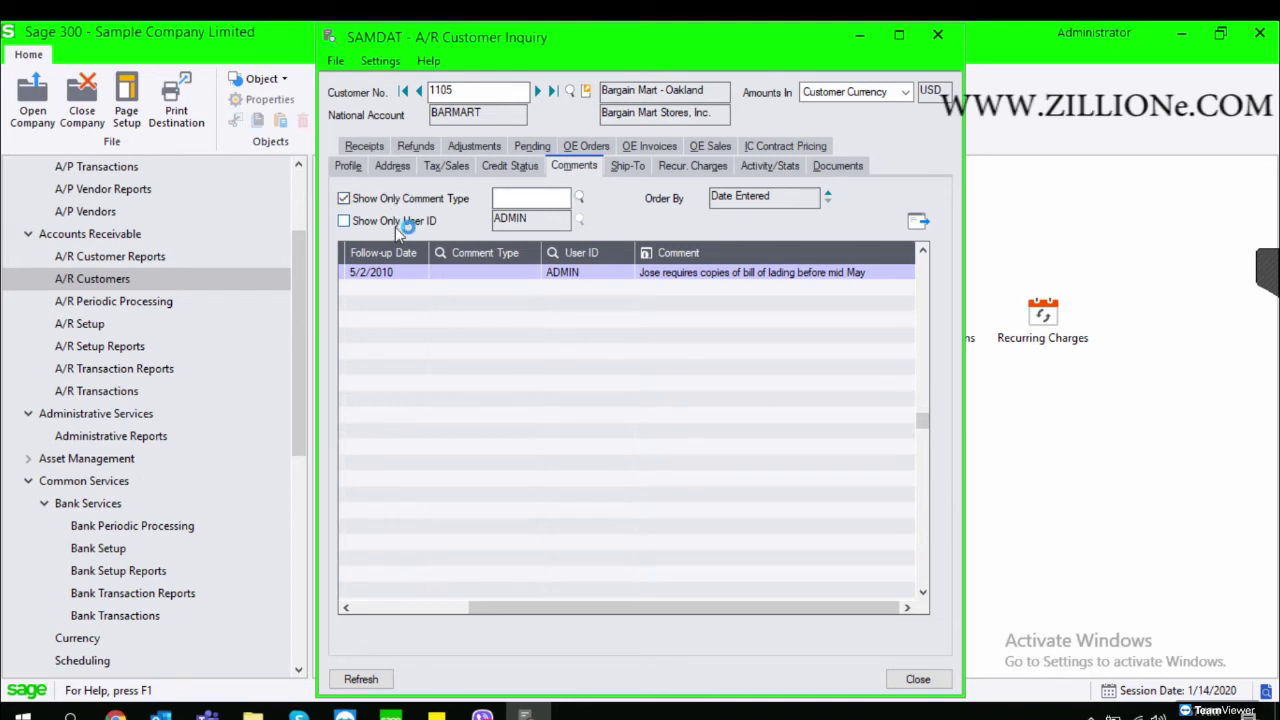
left_click(428, 223)
key("Tab")
left_click(579, 219)
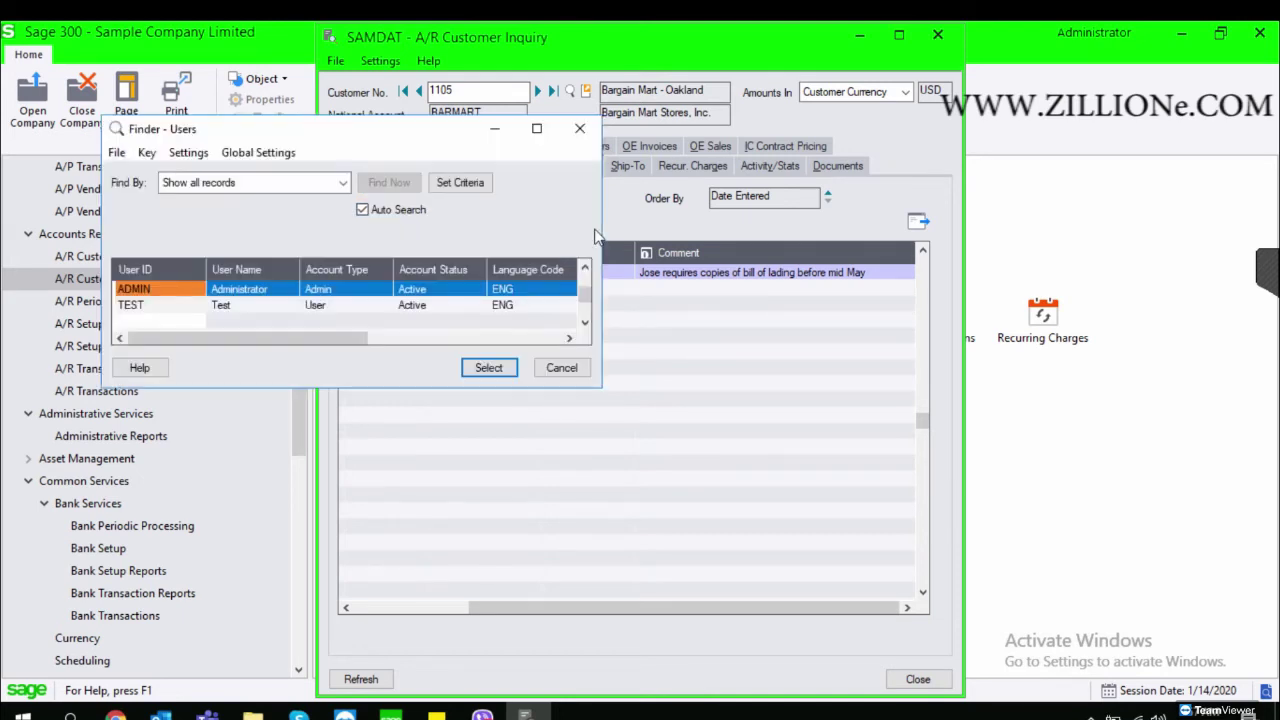
left_click(570, 126)
Review the credit status of Bargain Mart - Oakland and bring up its documents
left_click(509, 166)
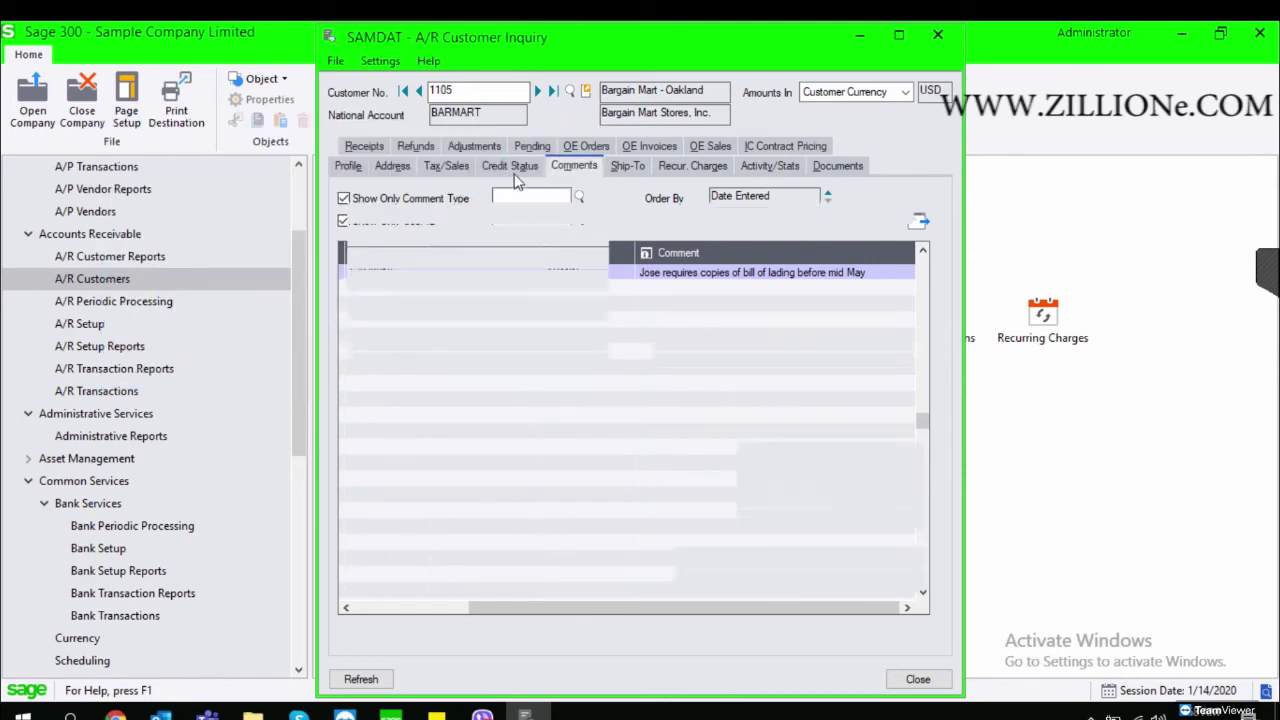
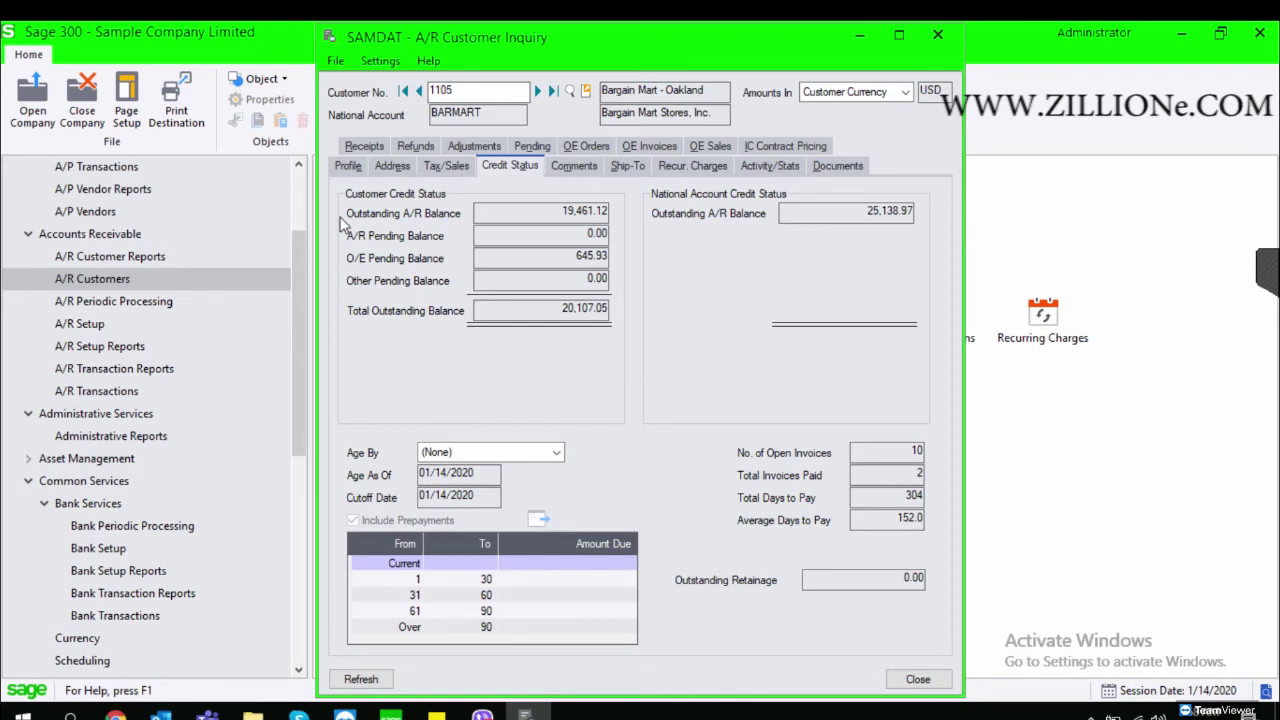
key("XF86AudioLowerVolume")
left_click(837, 166)
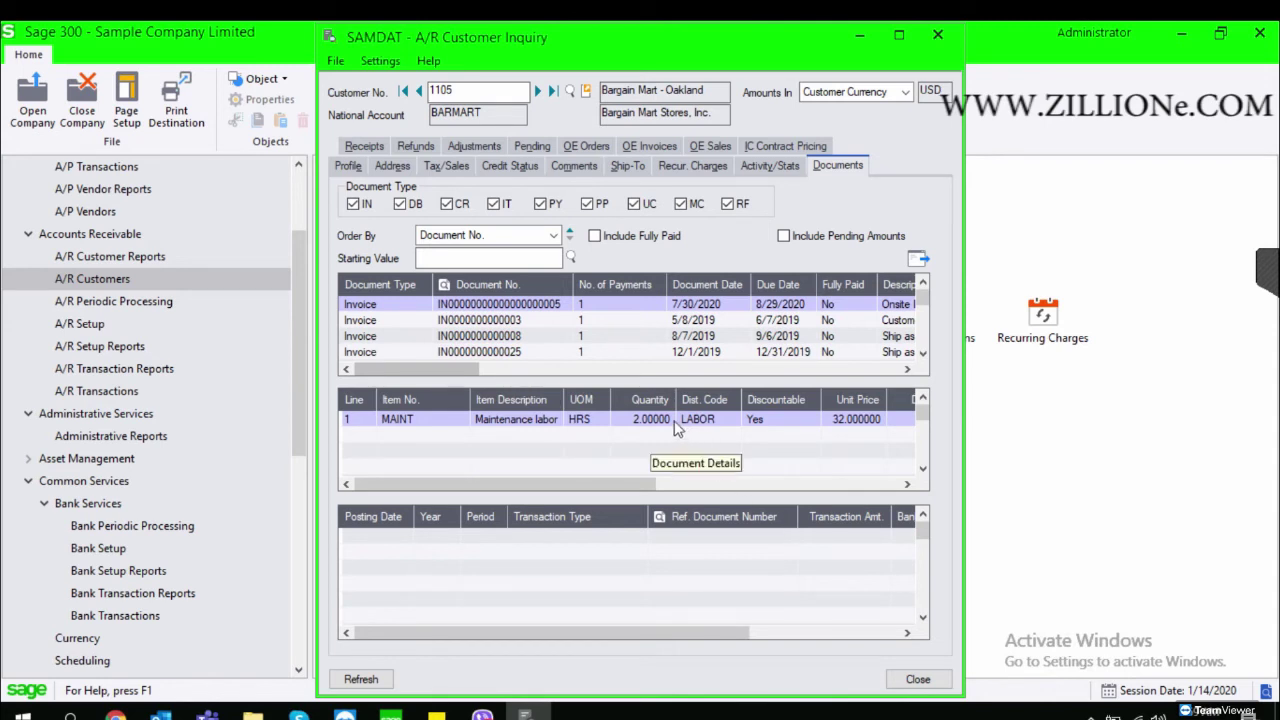
Open the original A/R invoice entry of the document dated 7/30/2020, review it and close it
left_click_drag(449, 370, 410, 378)
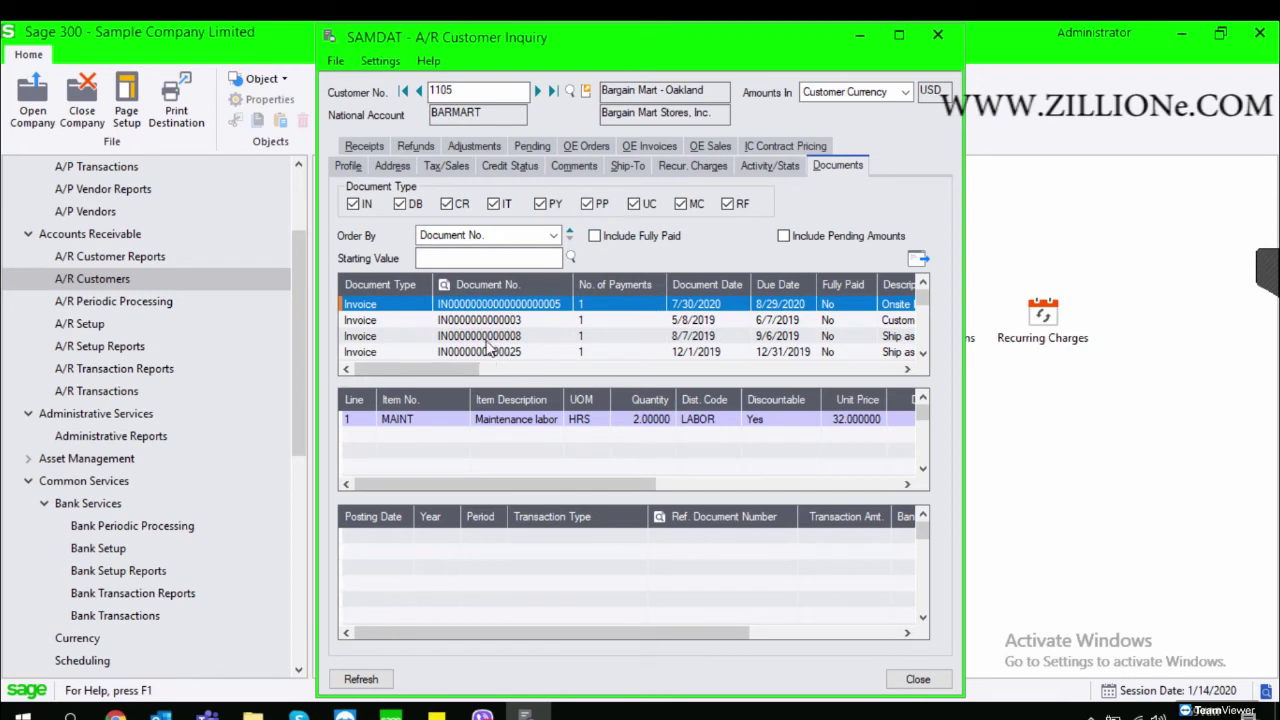
left_click(366, 305)
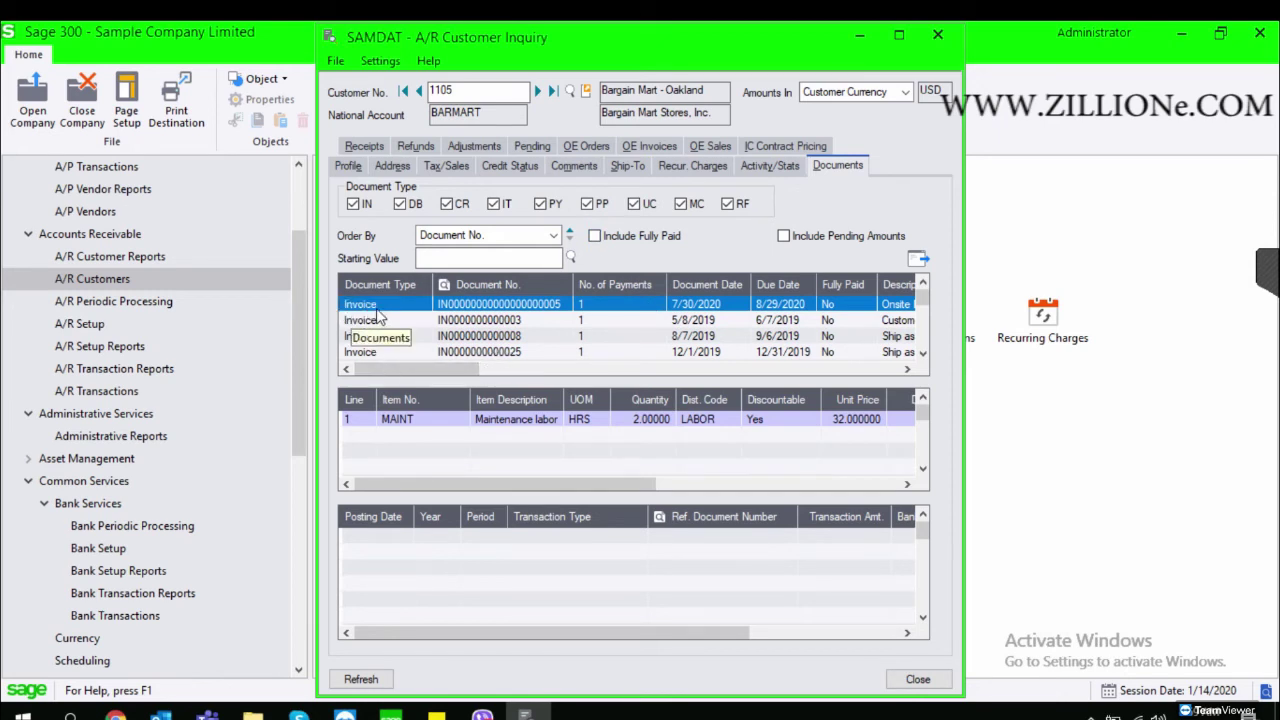
double_click(377, 306)
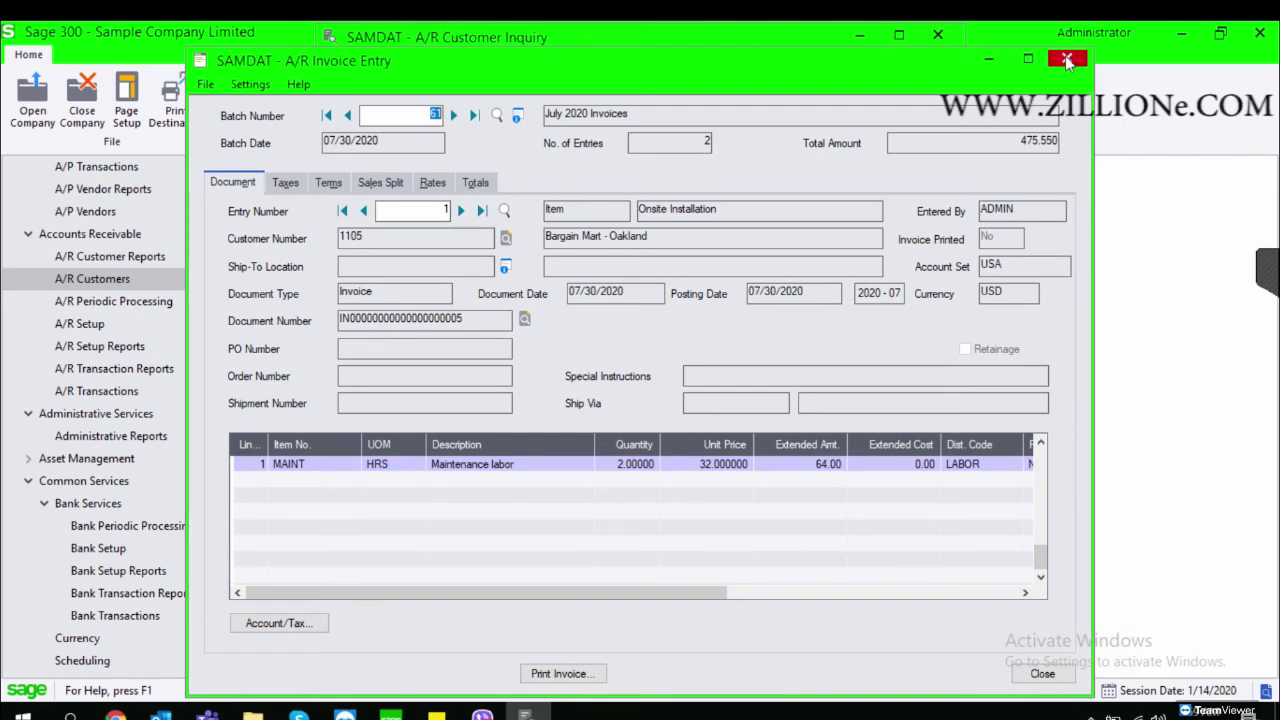
left_click_drag(878, 52, 878, 139)
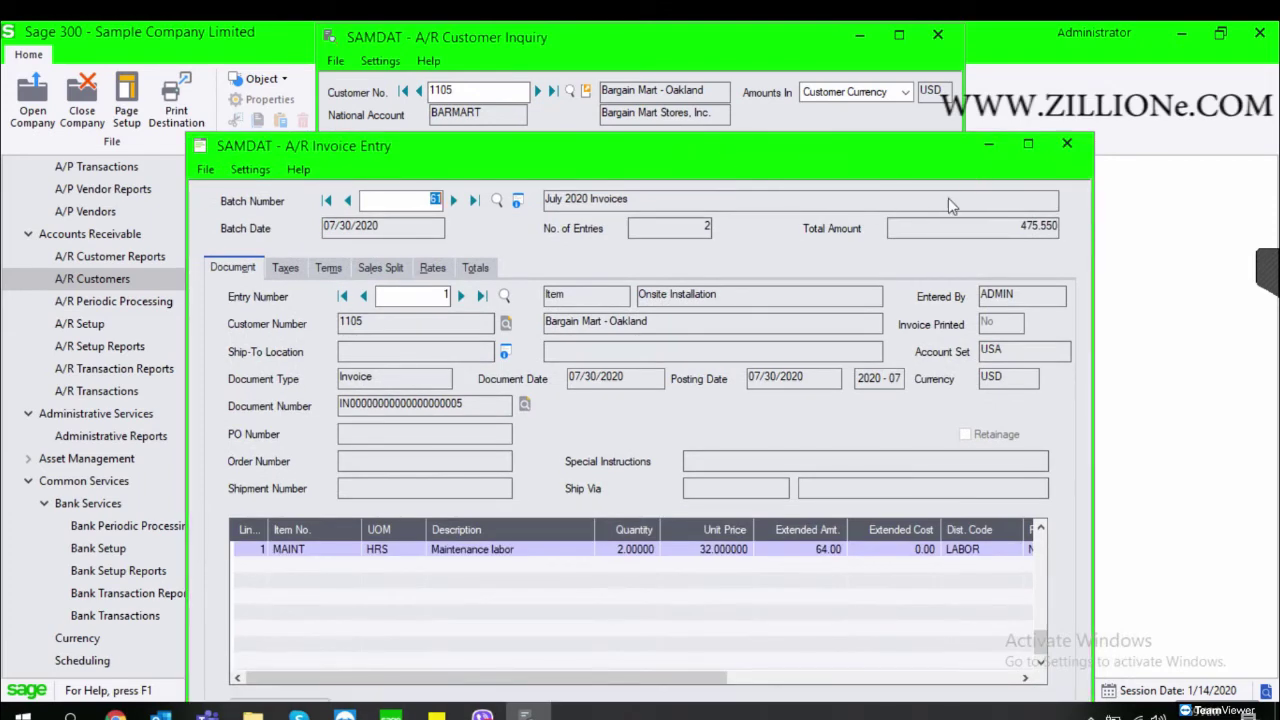
left_click(1067, 143)
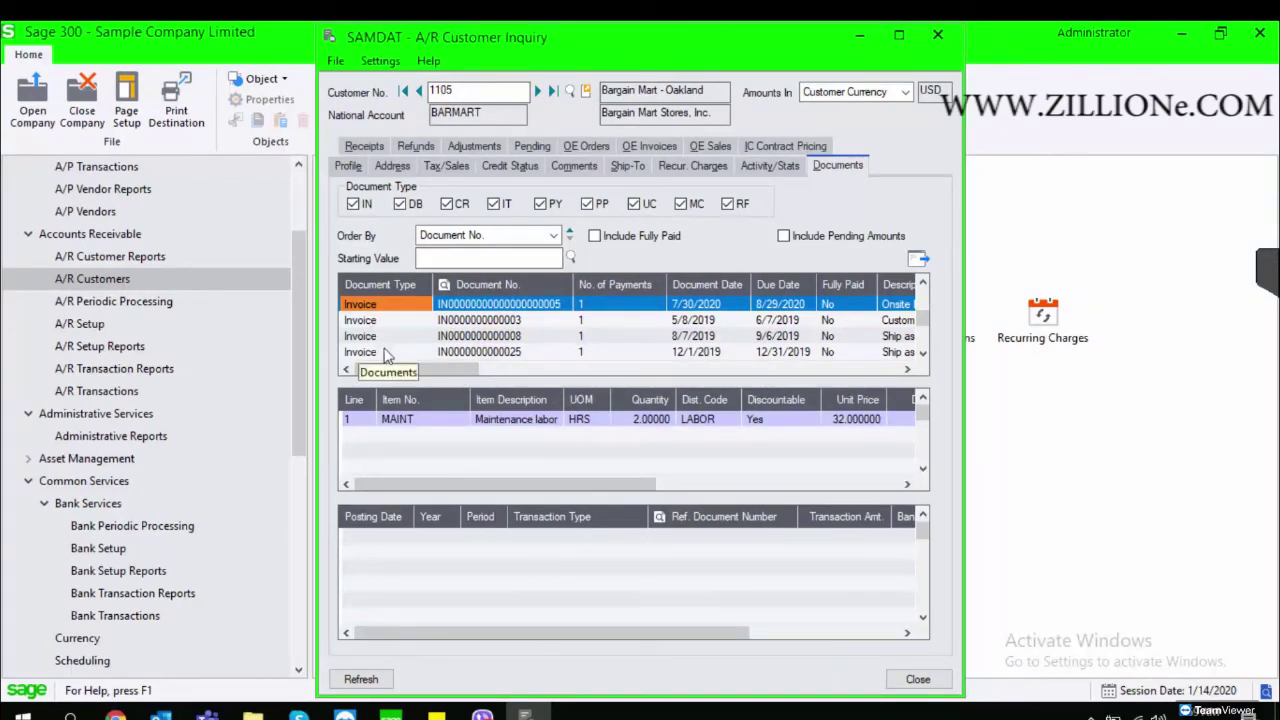
Step down the customer's invoices to the one dated 3/18/2020 and examine its detail lines and applied receipts
left_click(921, 354)
left_click(921, 354)
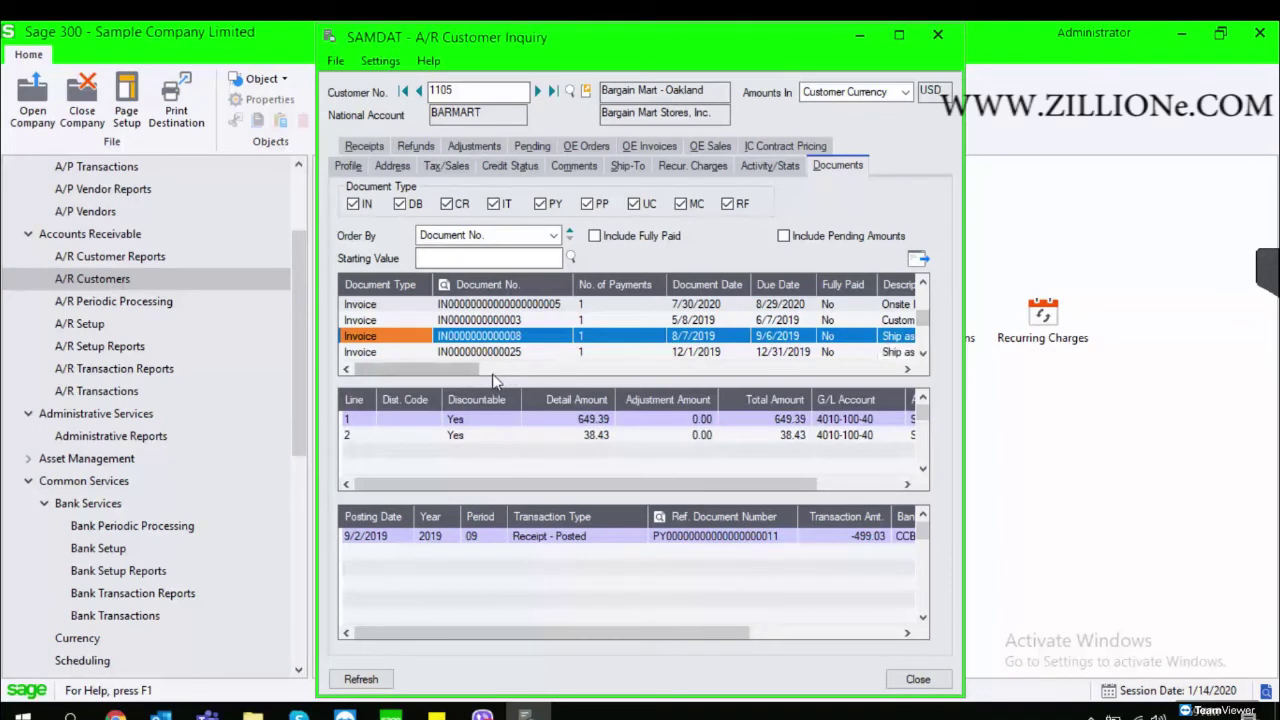
left_click(355, 355)
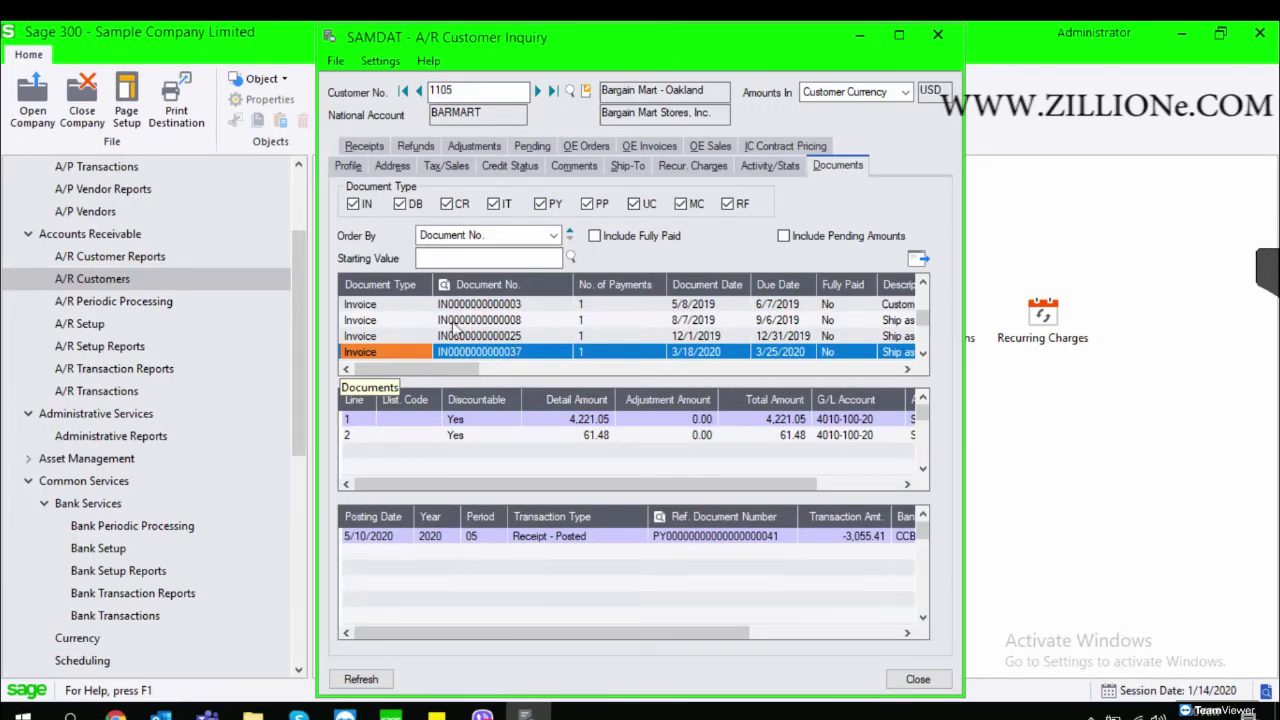
left_click_drag(432, 370, 460, 378)
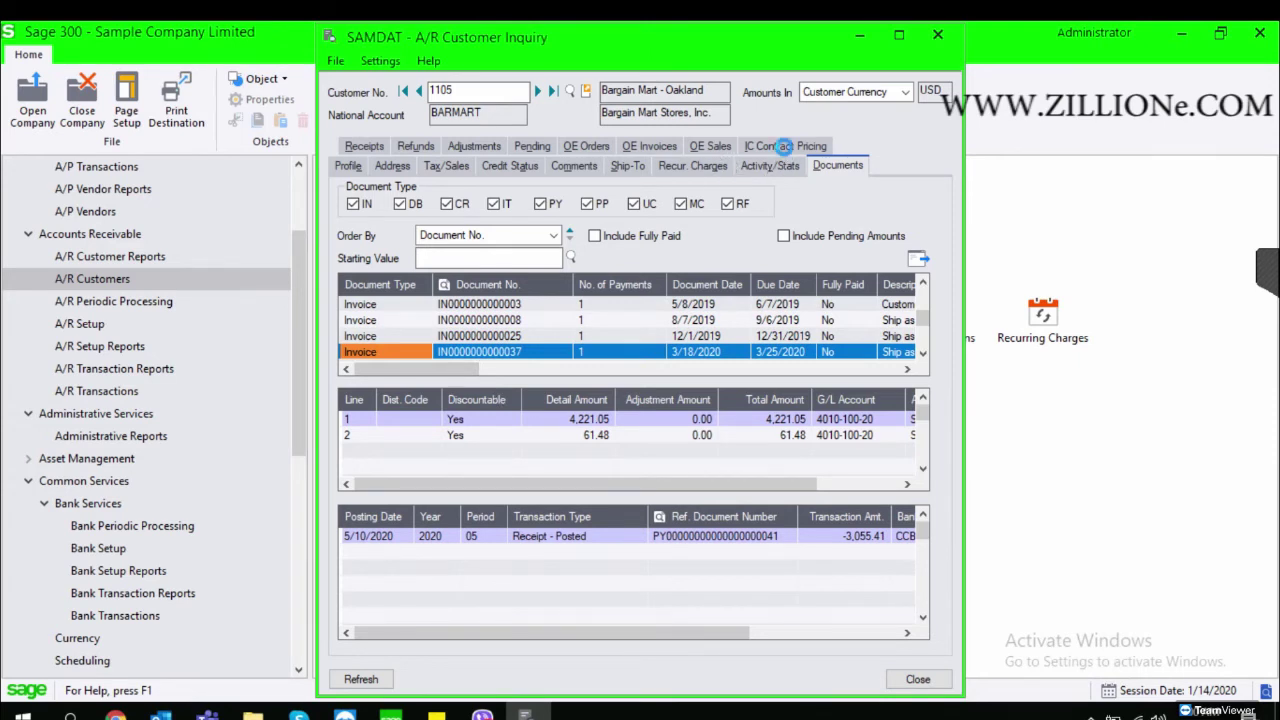
Check the customer's I/C contract pricing, locate the Inventory Control and Order Entry modules in the main window, and return to the inquiry
left_click(784, 146)
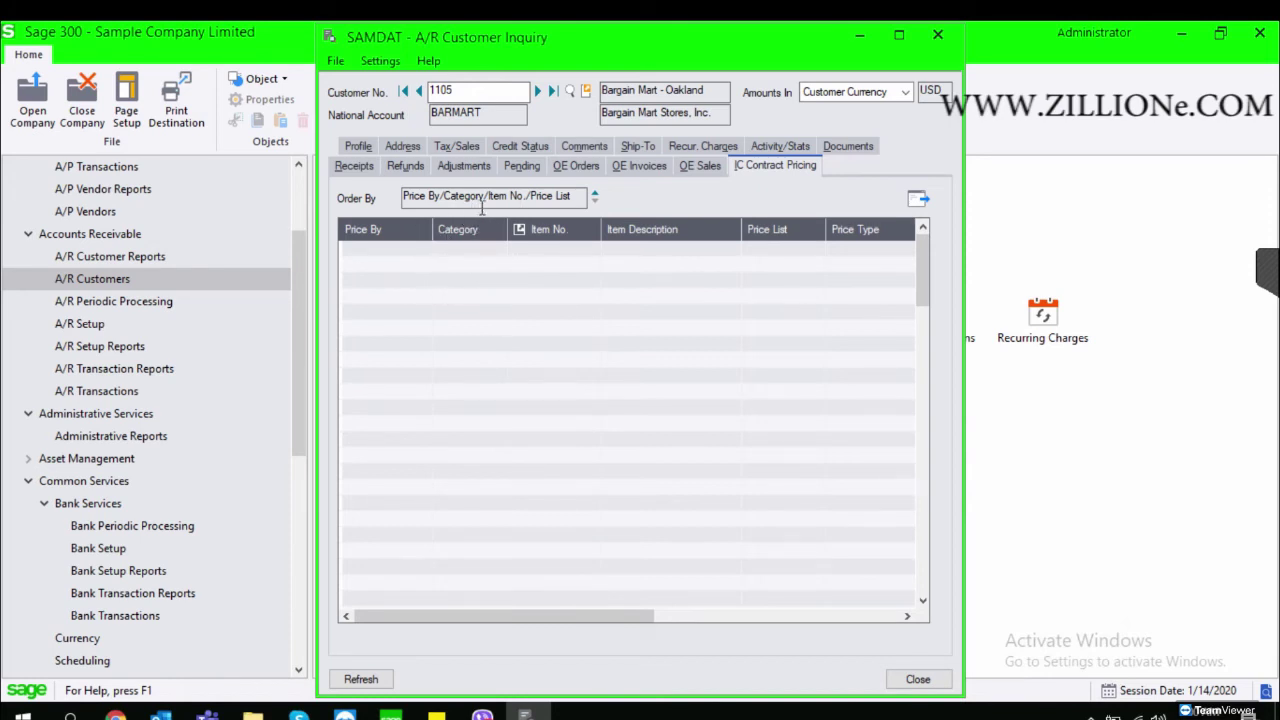
left_click(296, 381)
left_click_drag(296, 381, 300, 509)
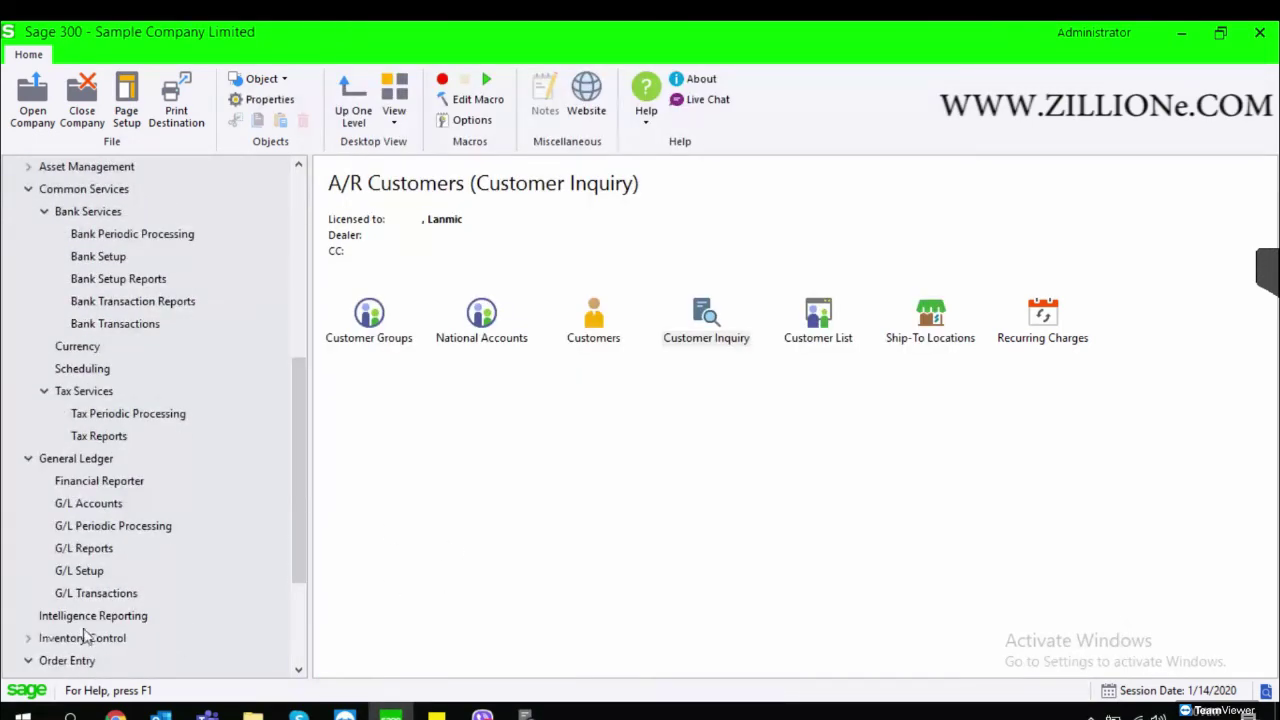
left_click(525, 712)
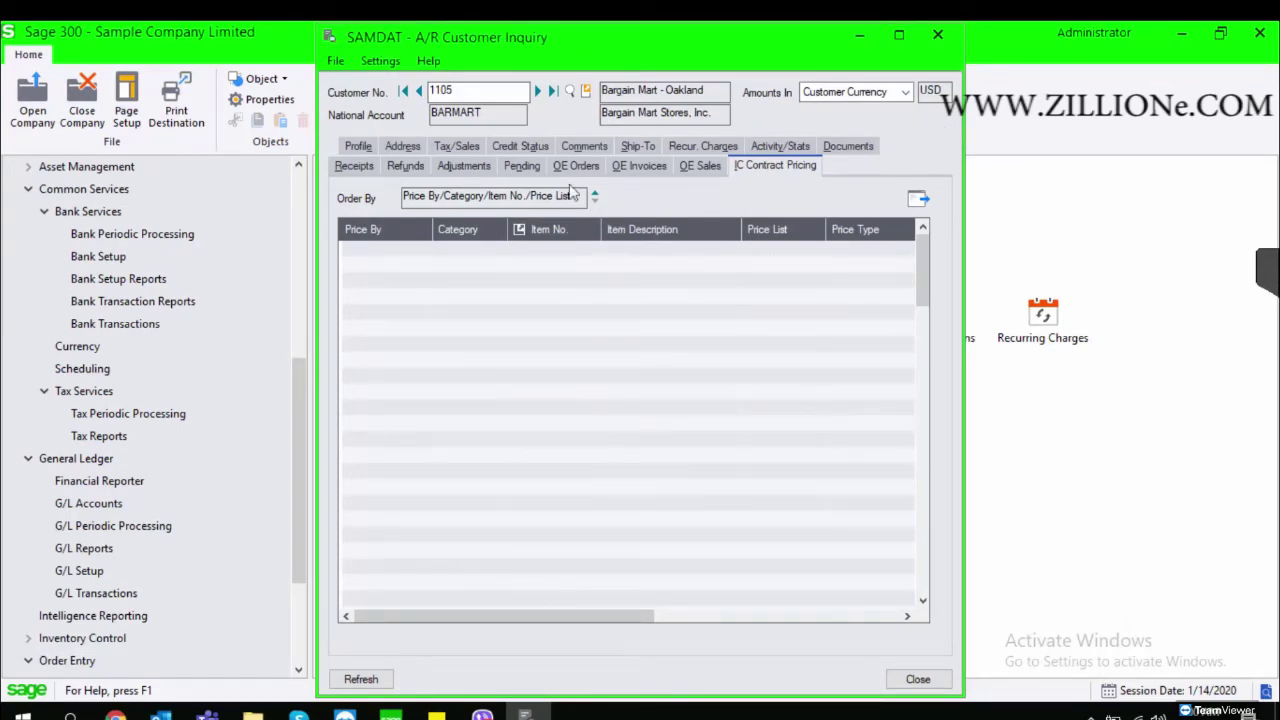
View the customer's O/E invoices, open the document inquiry for the invoice dated 5/8/2019, and close it
left_click(632, 170)
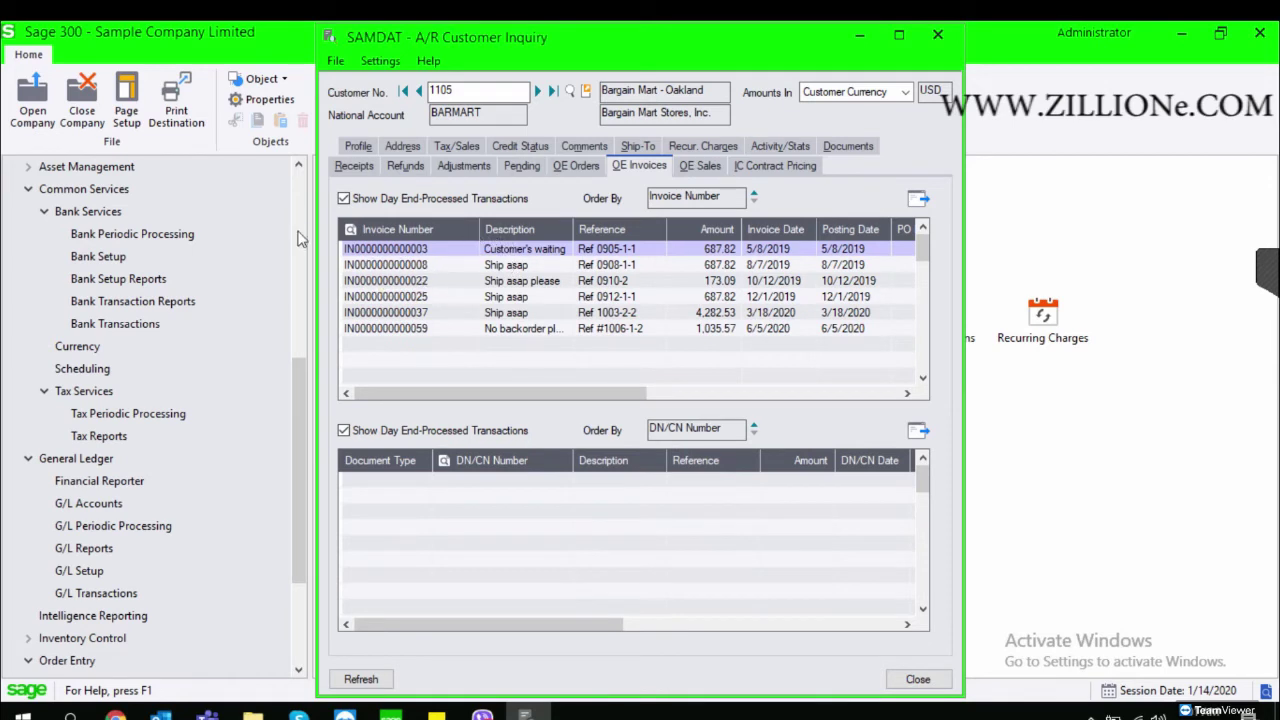
left_click(437, 251)
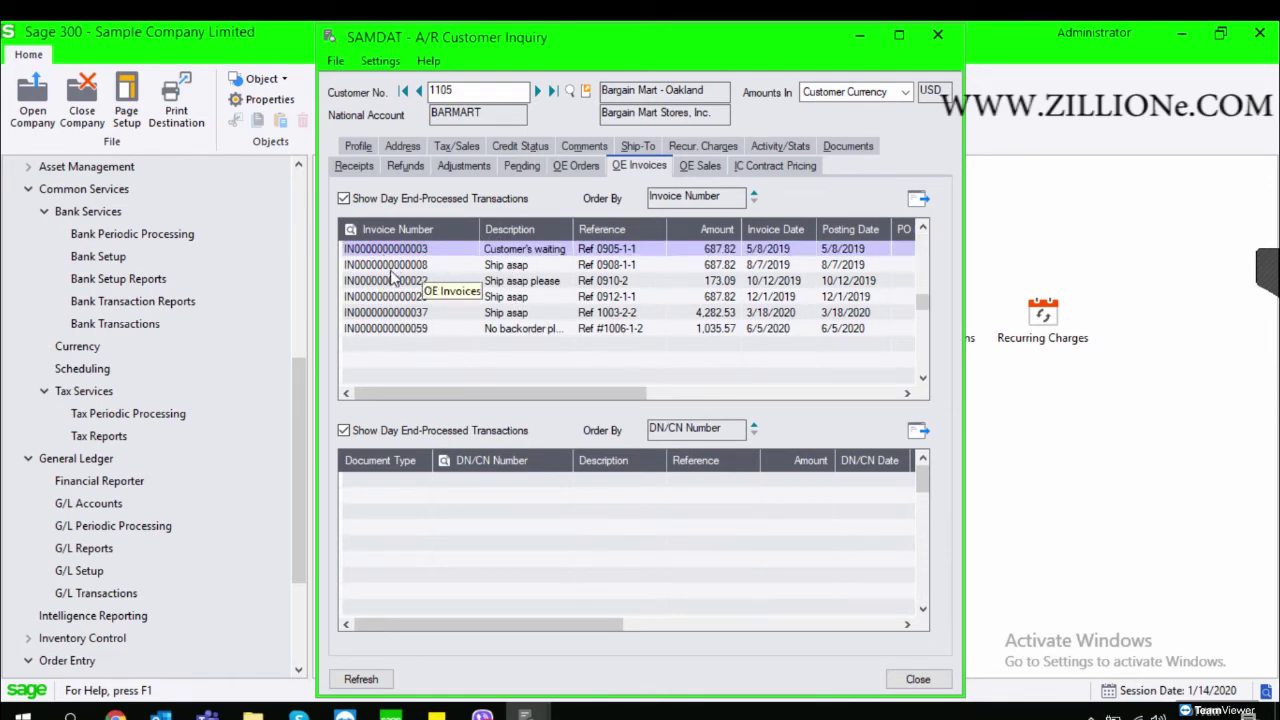
double_click(451, 249)
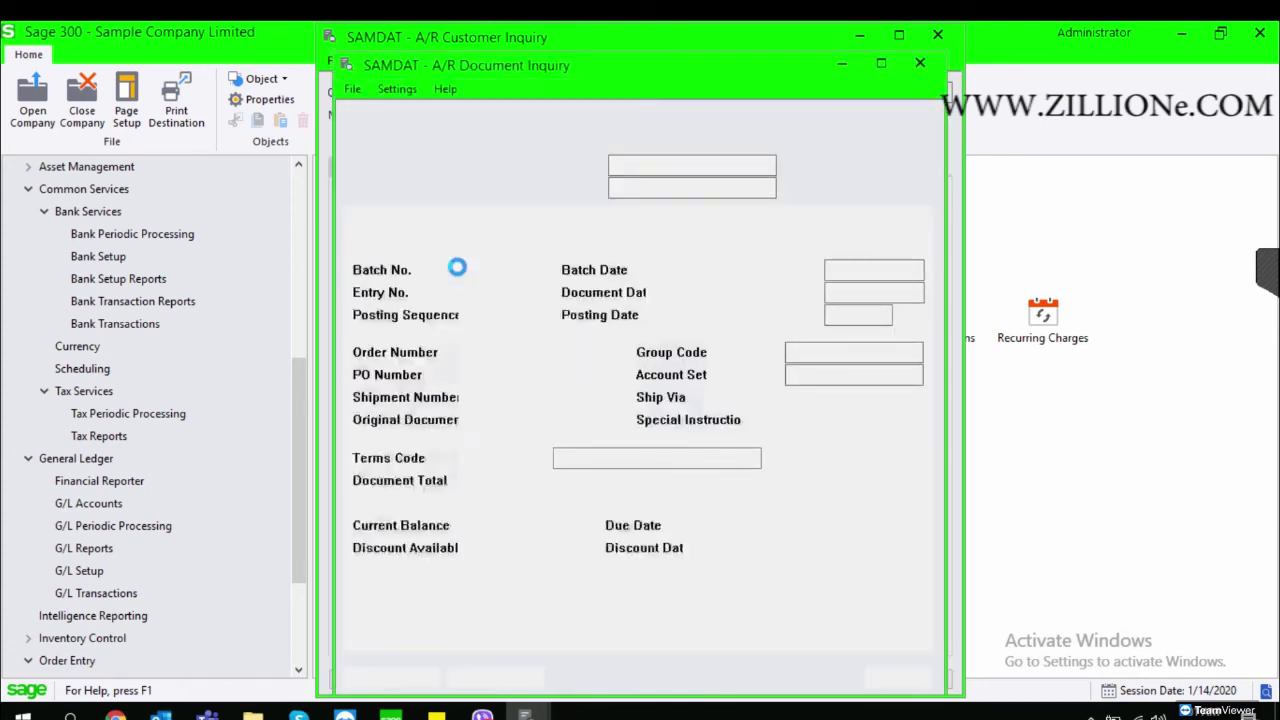
left_click(918, 64)
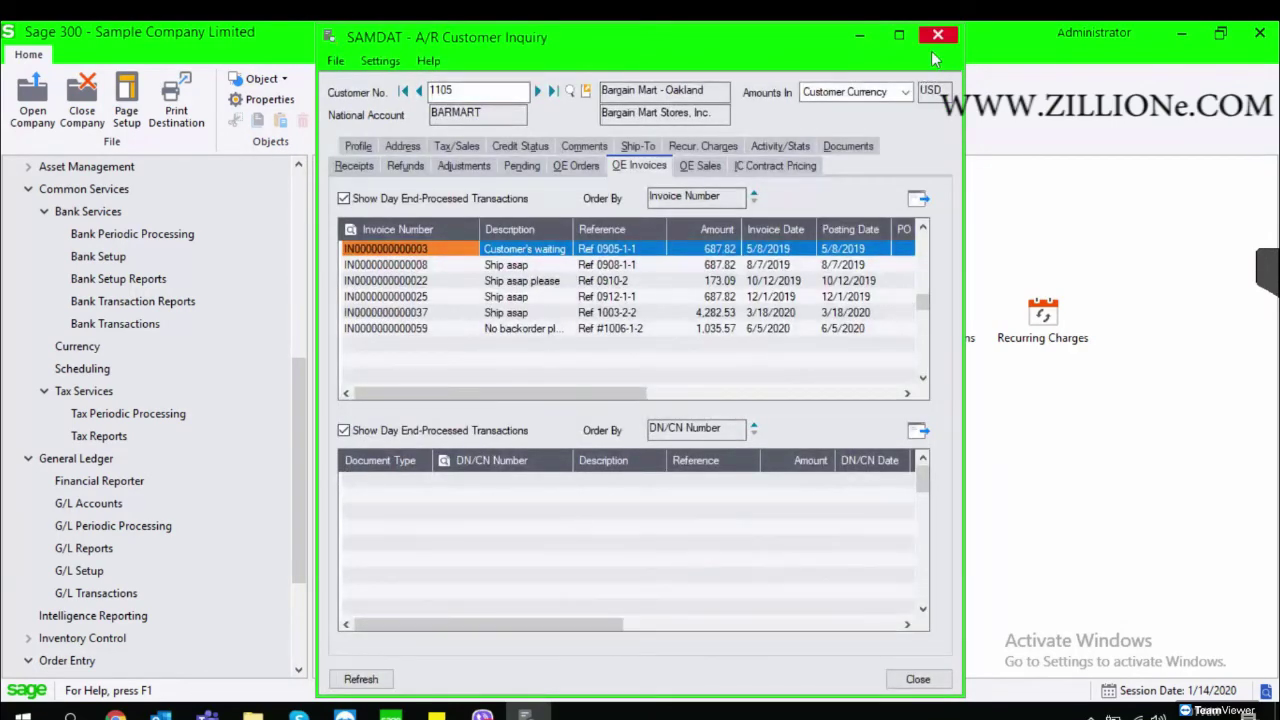
Review the customer's O/E orders and shipments, and locate the Order Entry functions in the main window before returning to the inquiry
left_click(584, 166)
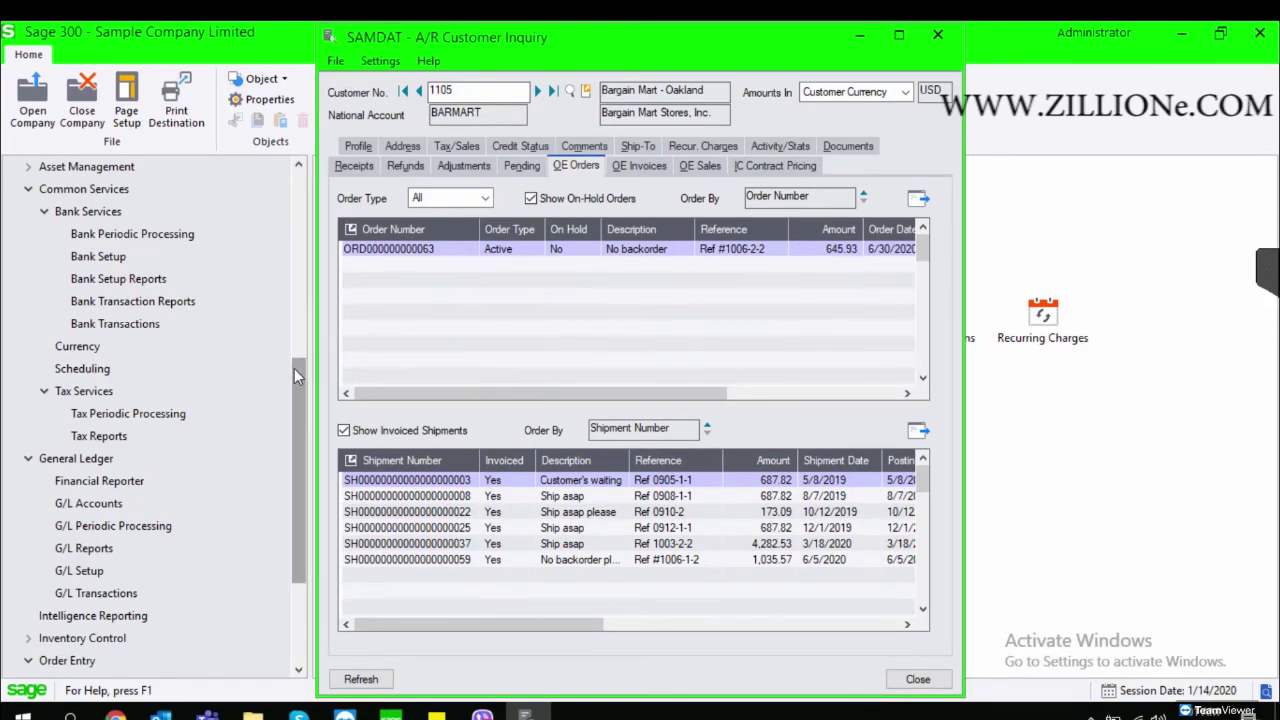
left_click_drag(294, 370, 300, 398)
left_click(525, 713)
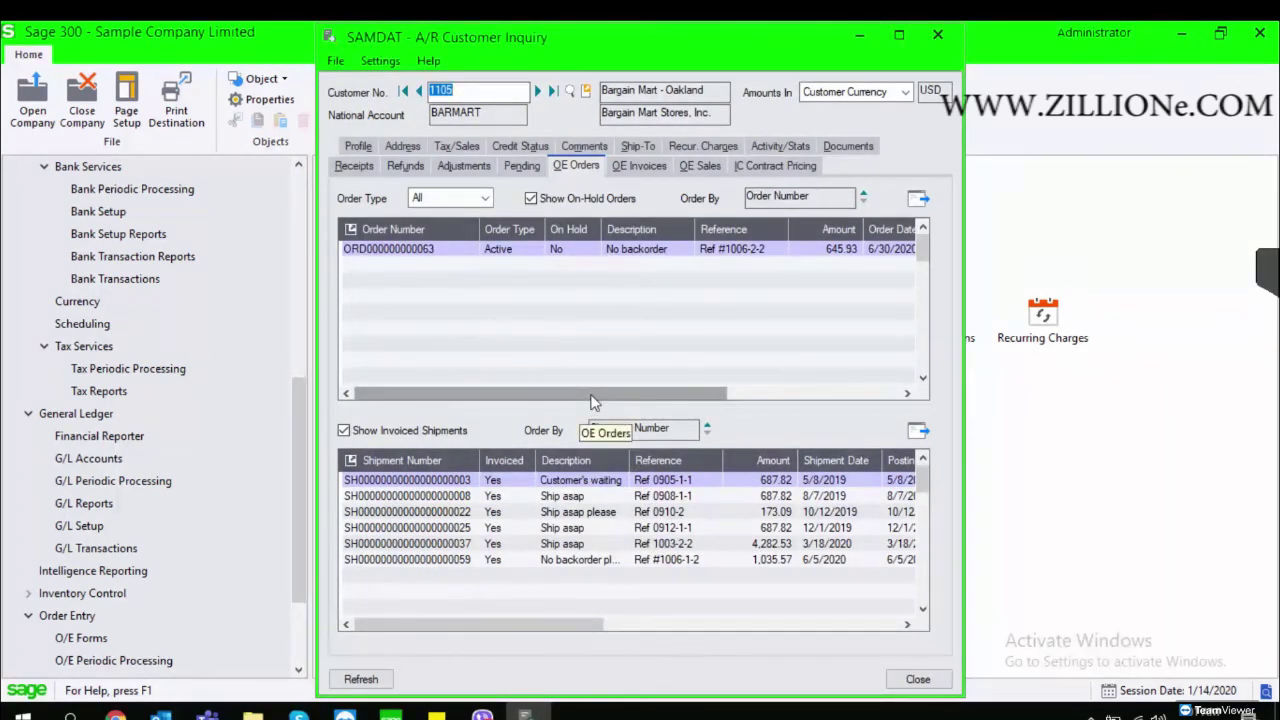
left_click_drag(560, 398, 486, 384)
Open the shipment entry dated 5/8/2019, close it after viewing, and bring up the customer's O/E sales history
left_click(374, 481)
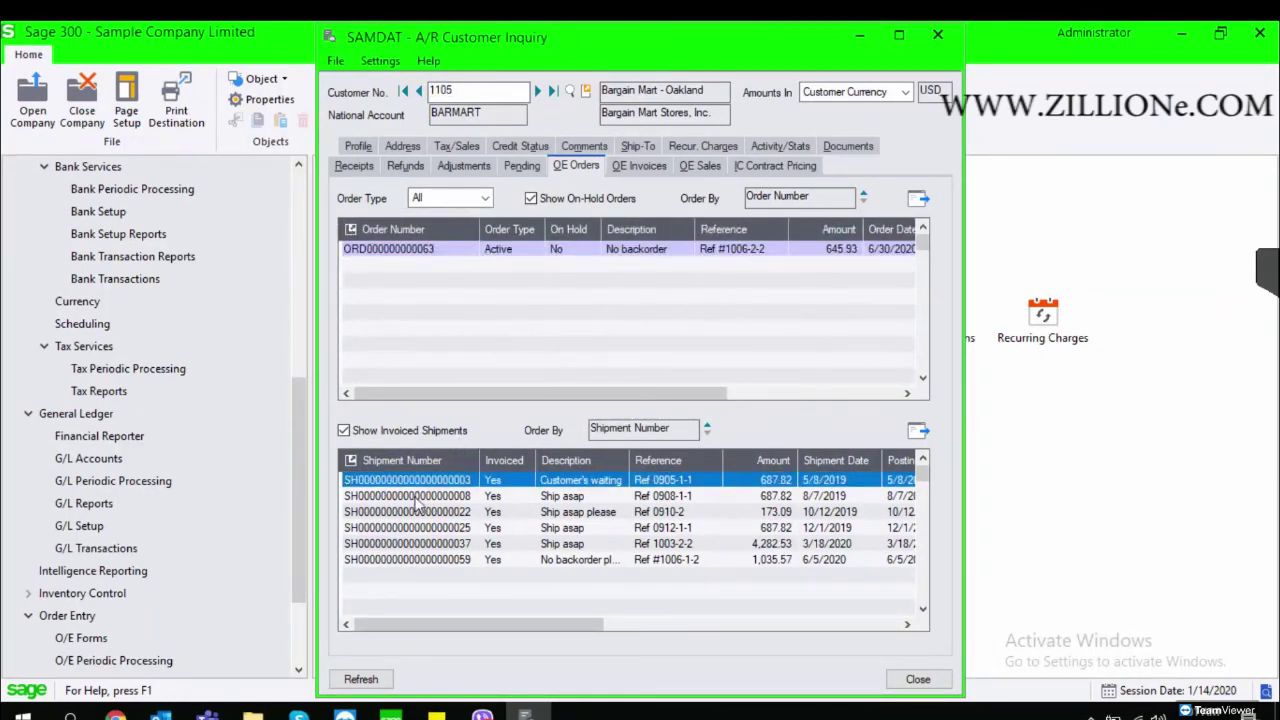
double_click(405, 487)
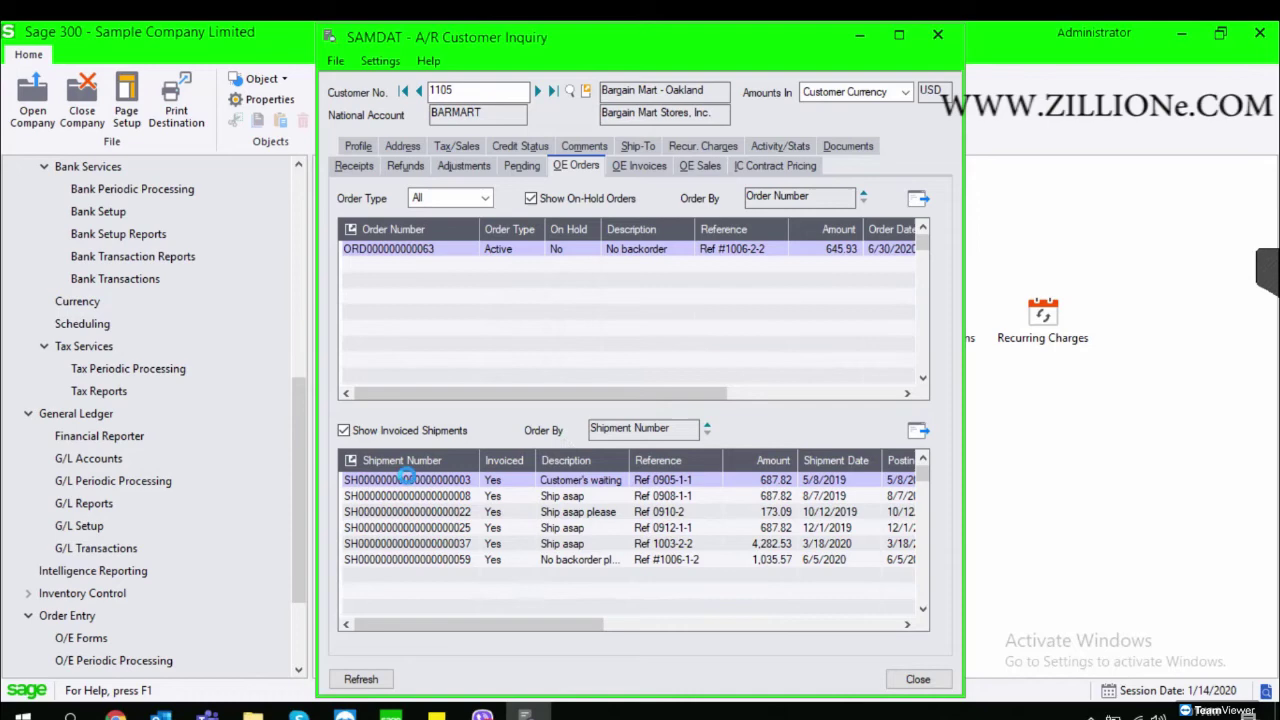
double_click(410, 483)
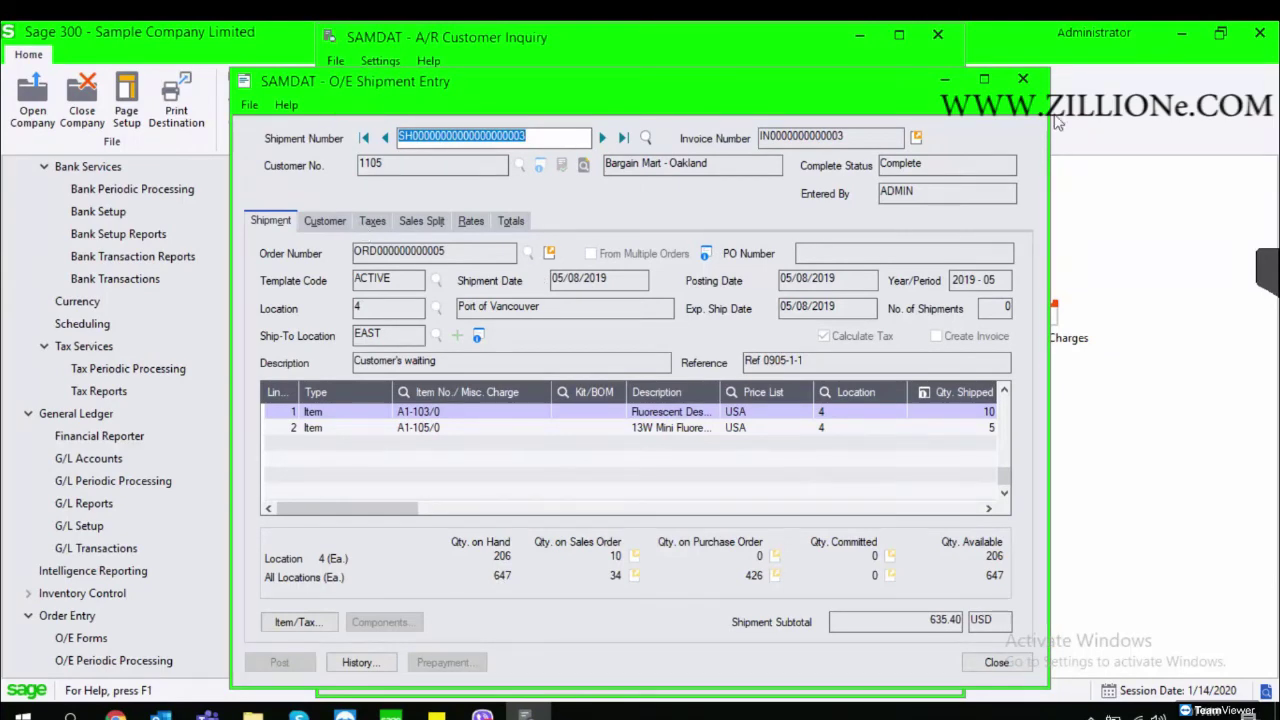
left_click(1021, 79)
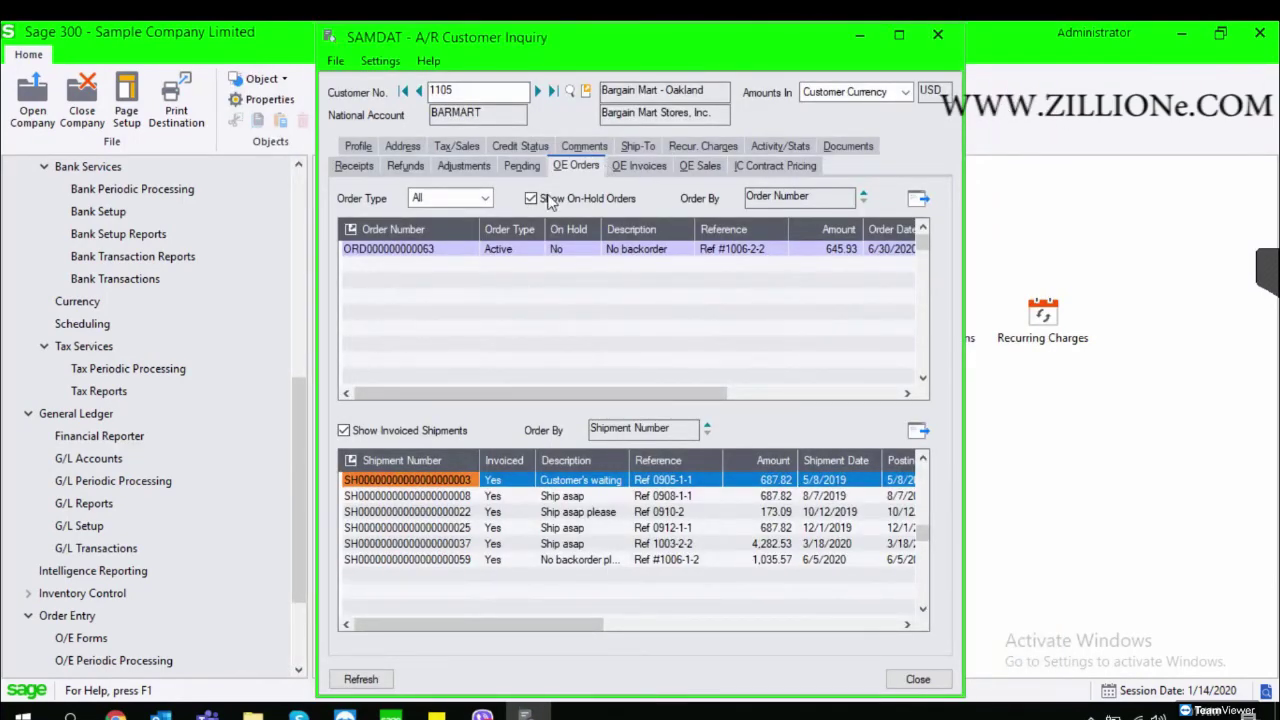
left_click(700, 167)
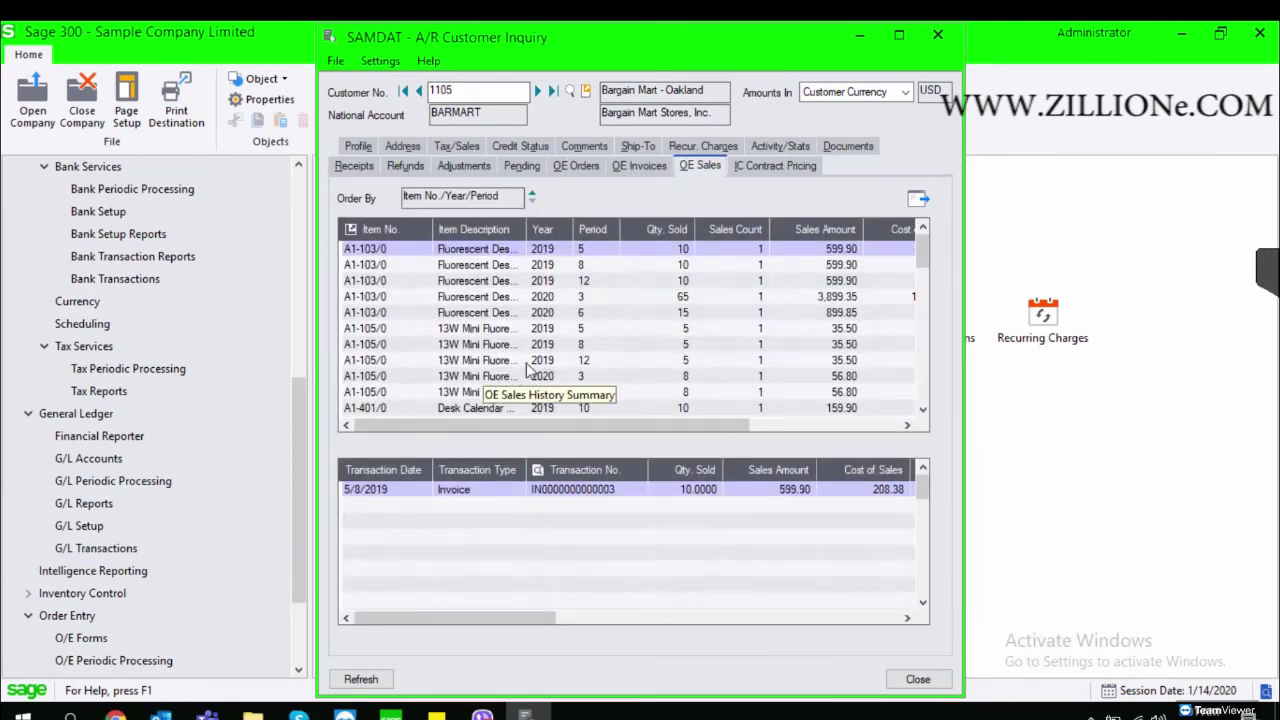
Check the Order Entry functions in the main window, return to the customer inquiry, and examine the O/E sales history
left_click_drag(299, 438, 308, 467)
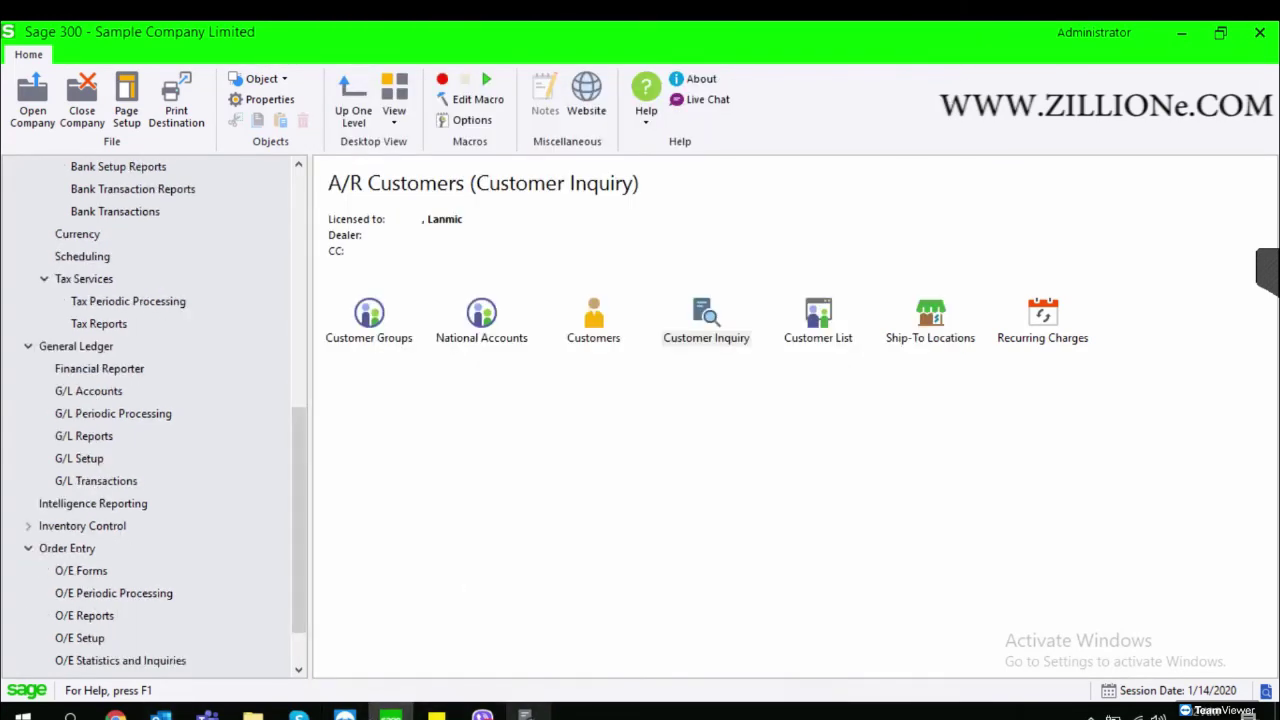
mouse_move(527, 714)
left_click(540, 640)
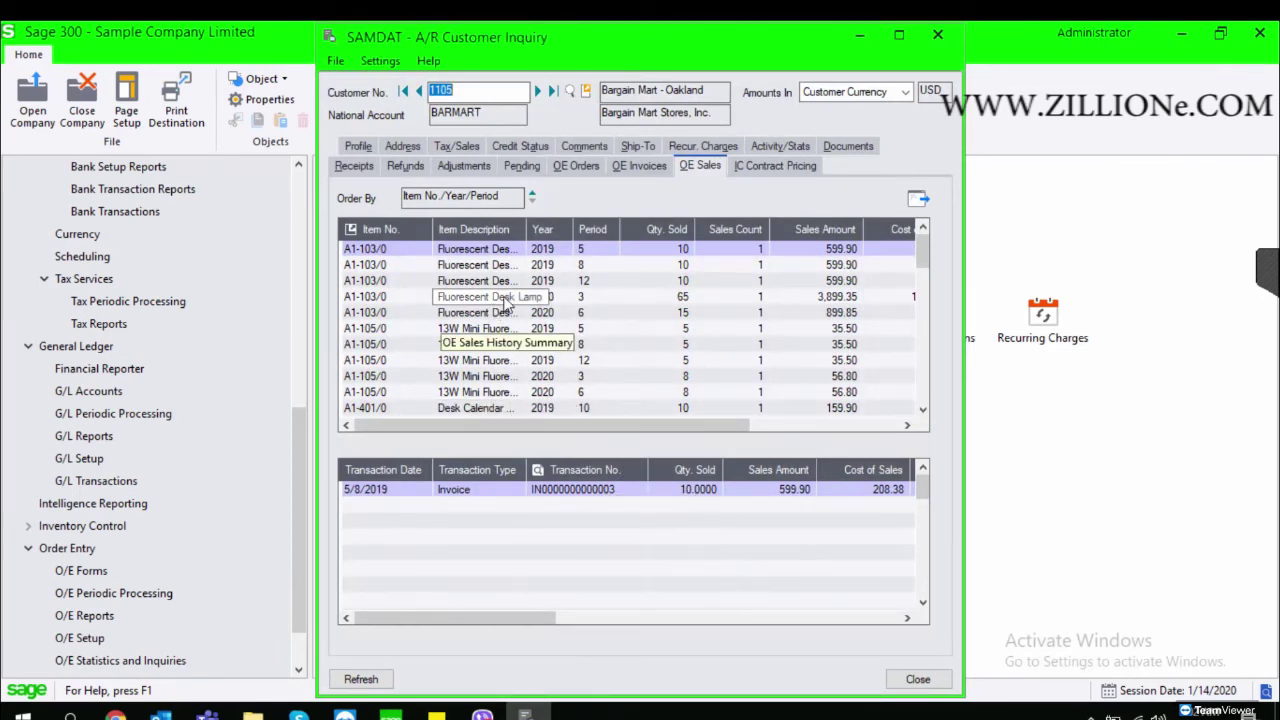
left_click(580, 426)
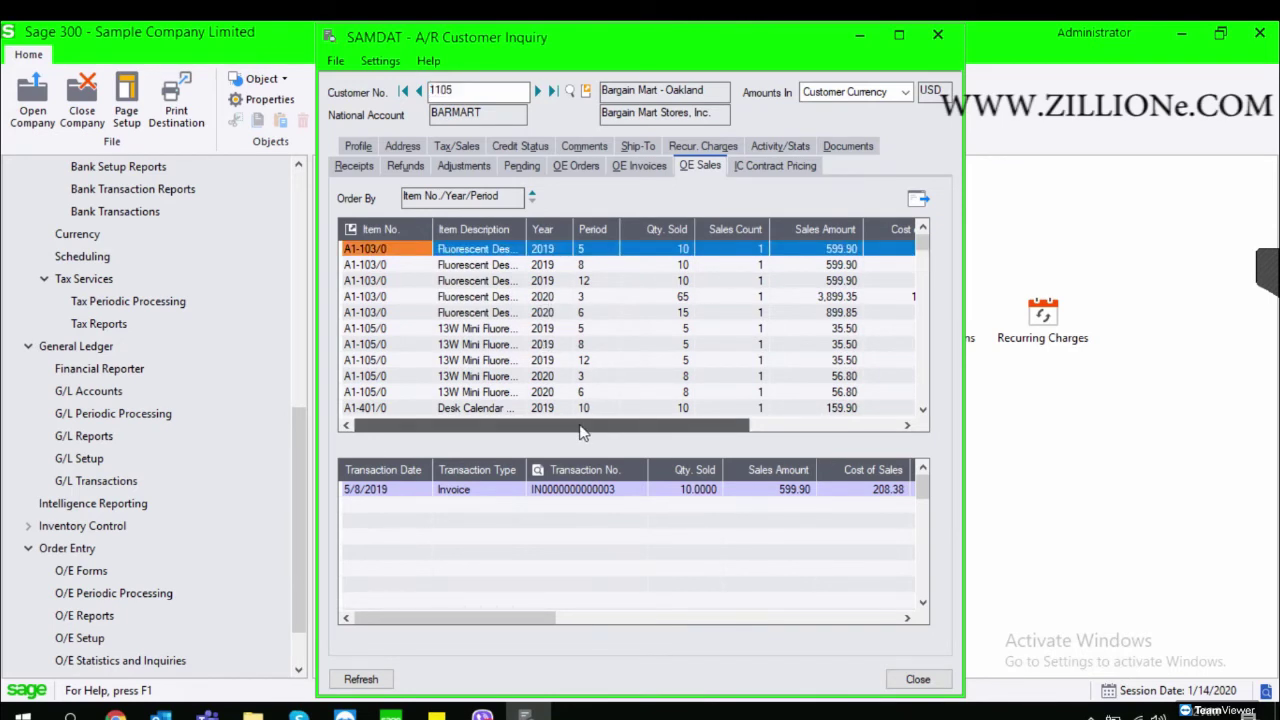
left_click_drag(583, 432, 388, 428)
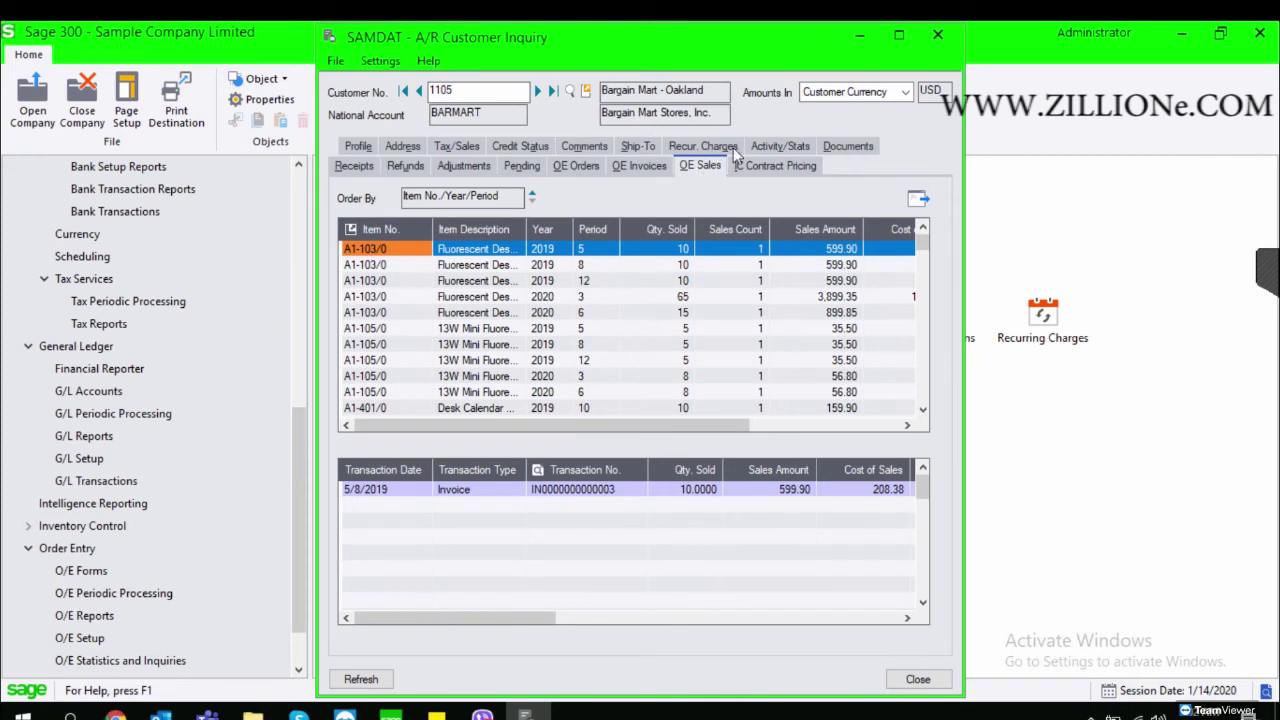
Review the customer's receipts, recurring charges and refunds in the inquiry, selecting the receipt dated 9/2/2019
left_click(352, 166)
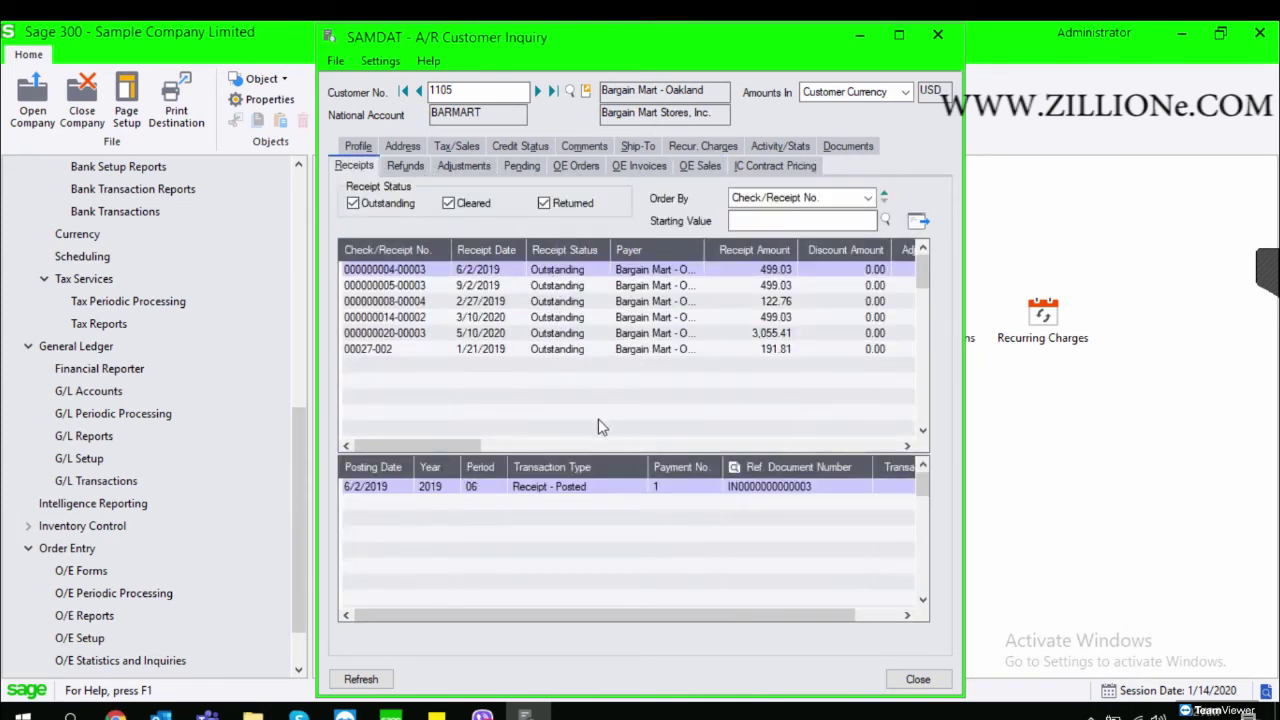
key("Down")
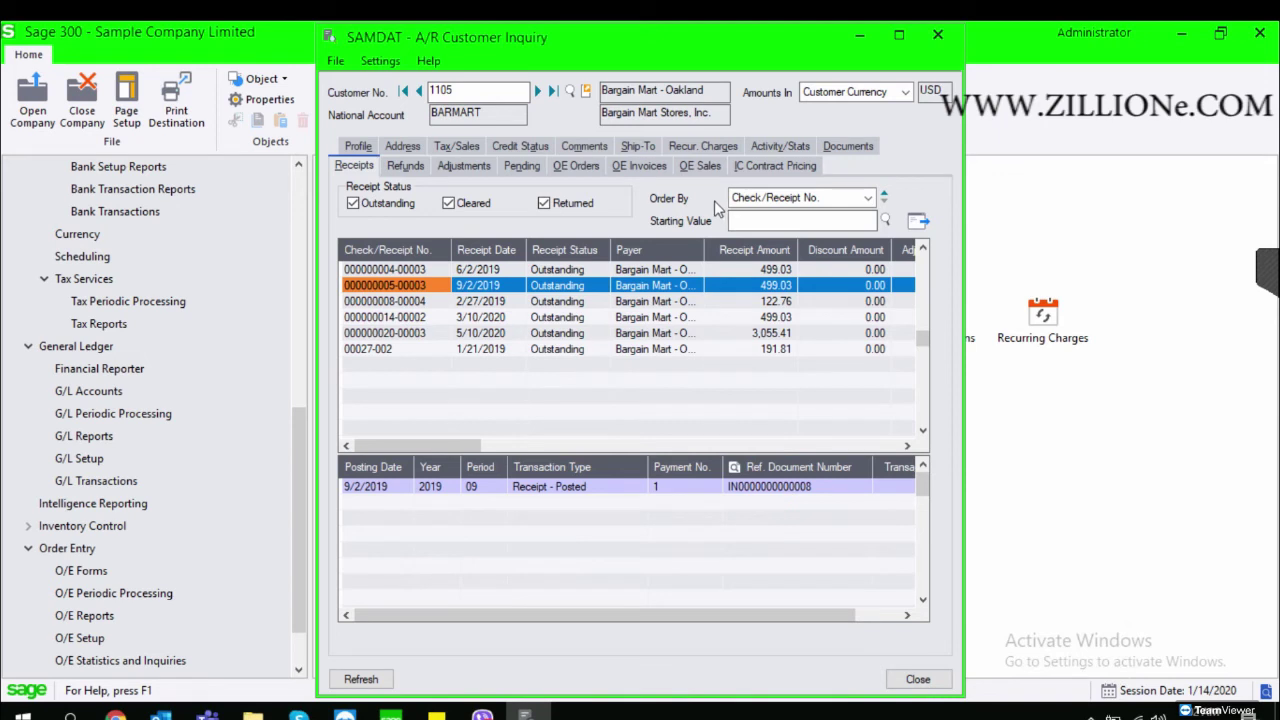
left_click(690, 148)
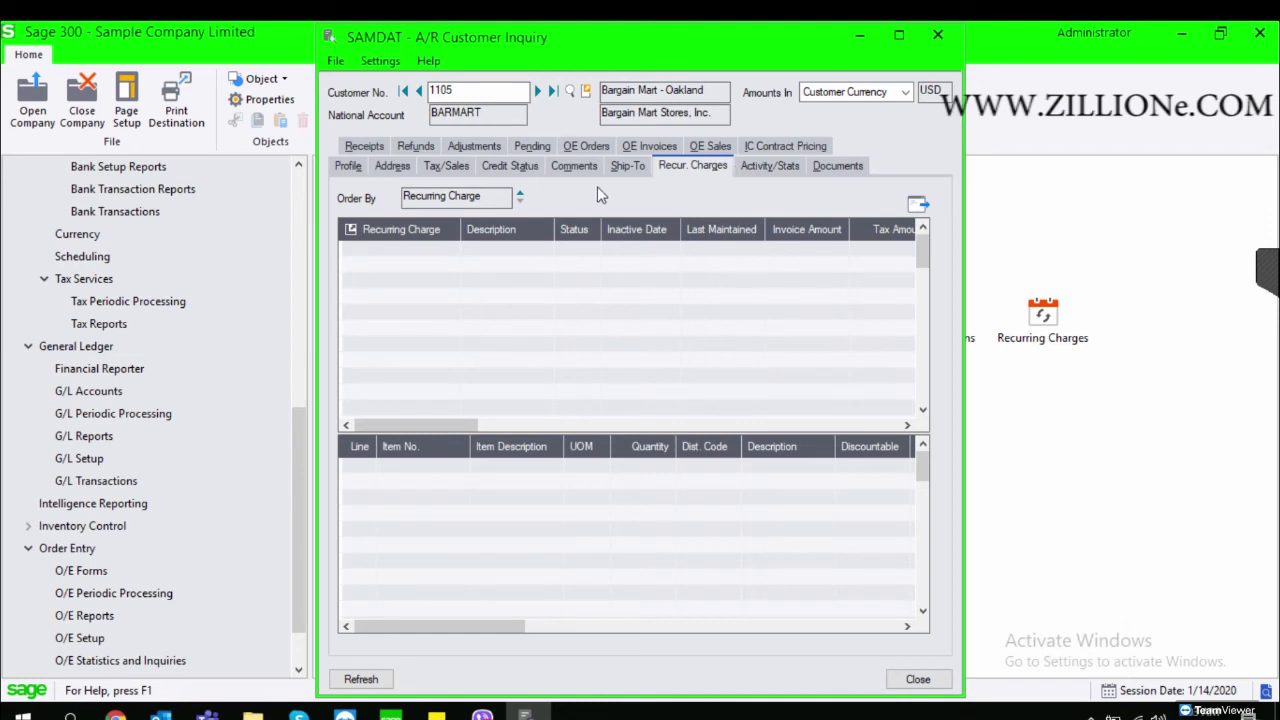
left_click(413, 145)
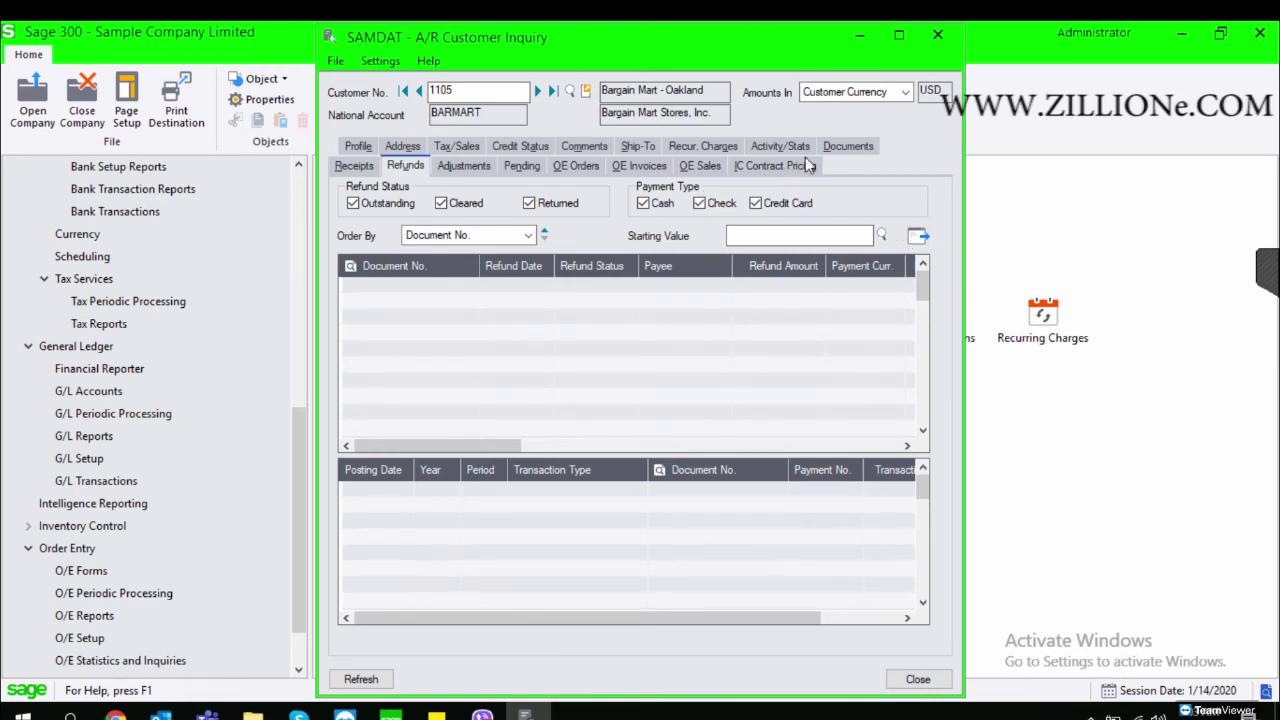
View the customer's ship-to locations, tax and salesperson details and profile, and close the A/R Customer Inquiry
left_click(638, 146)
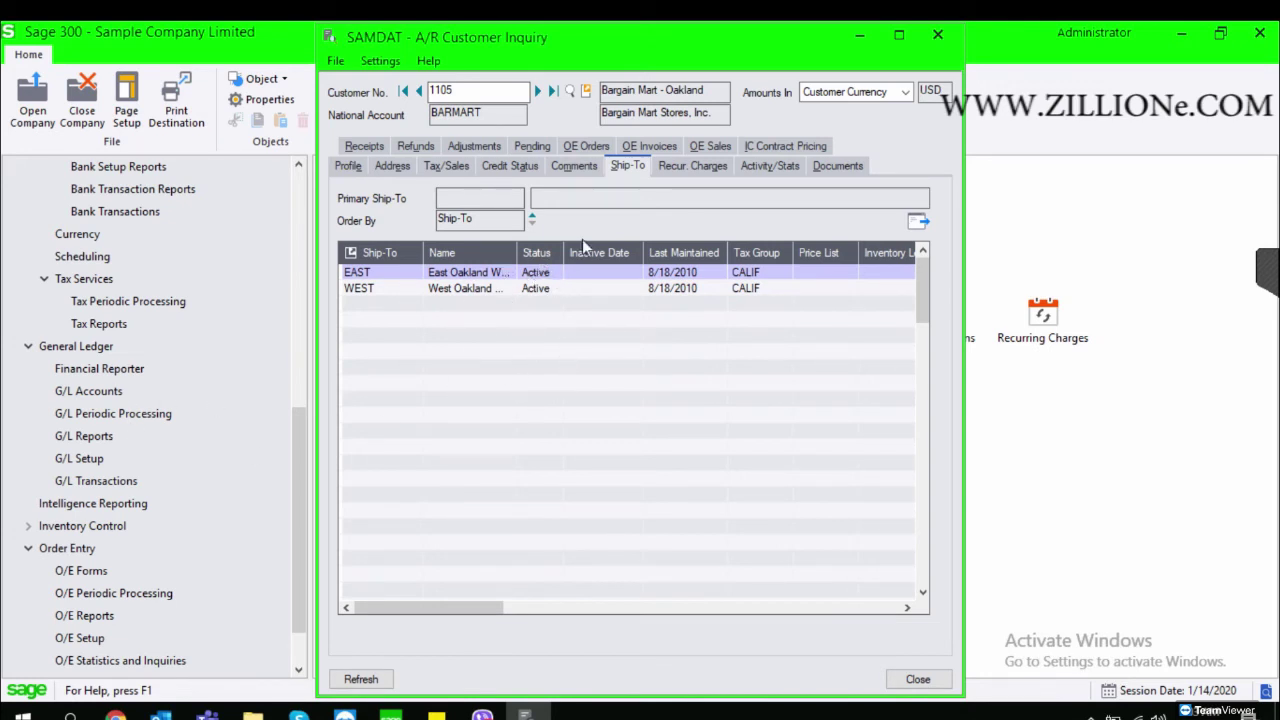
left_click(440, 166)
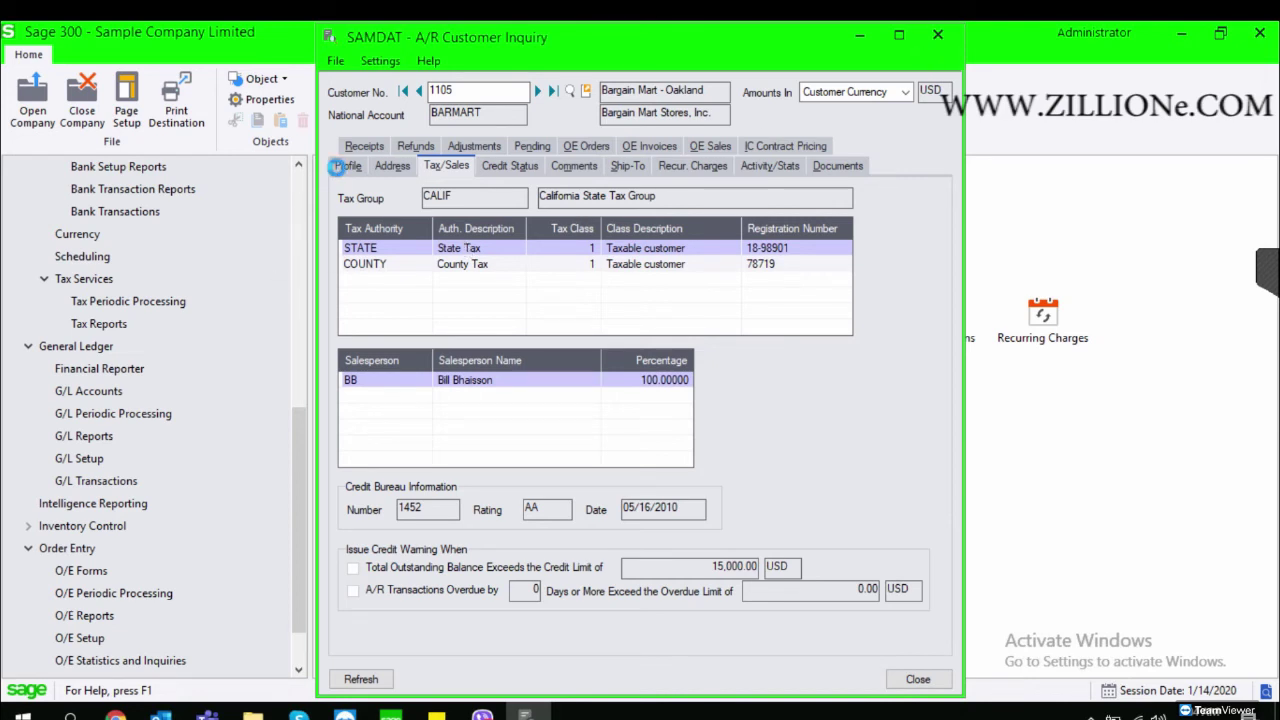
left_click(340, 166)
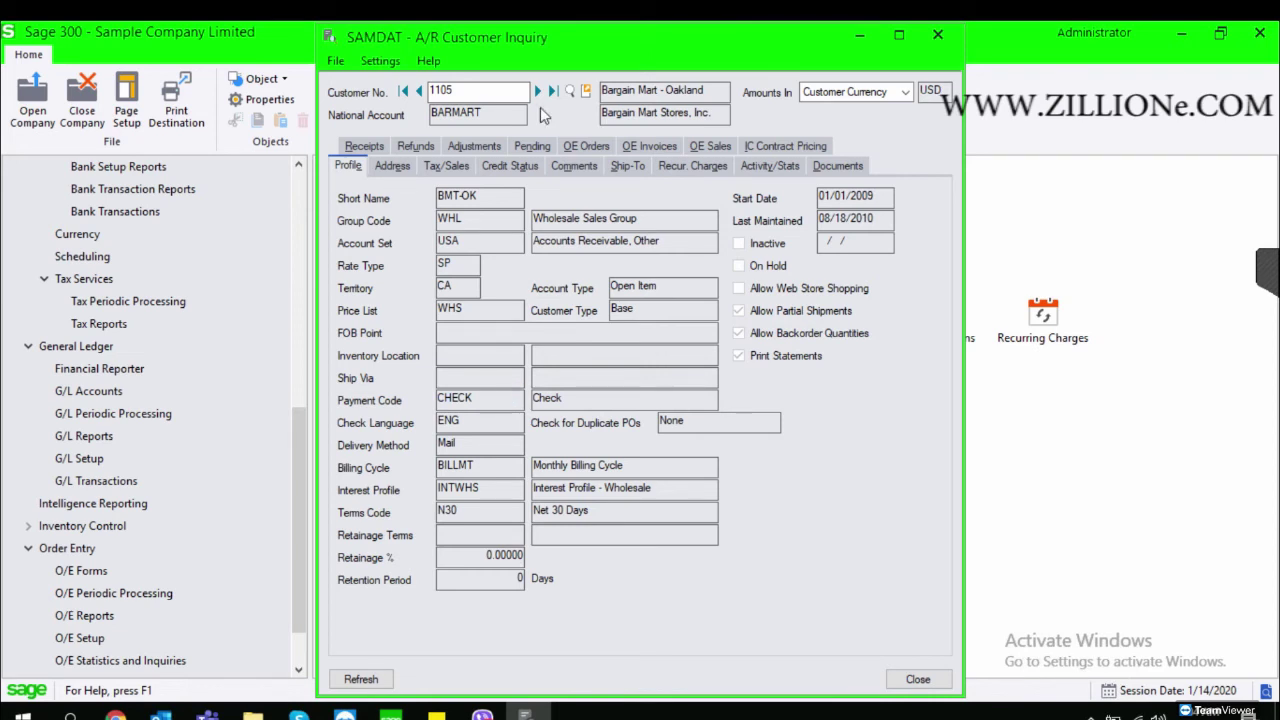
left_click(938, 36)
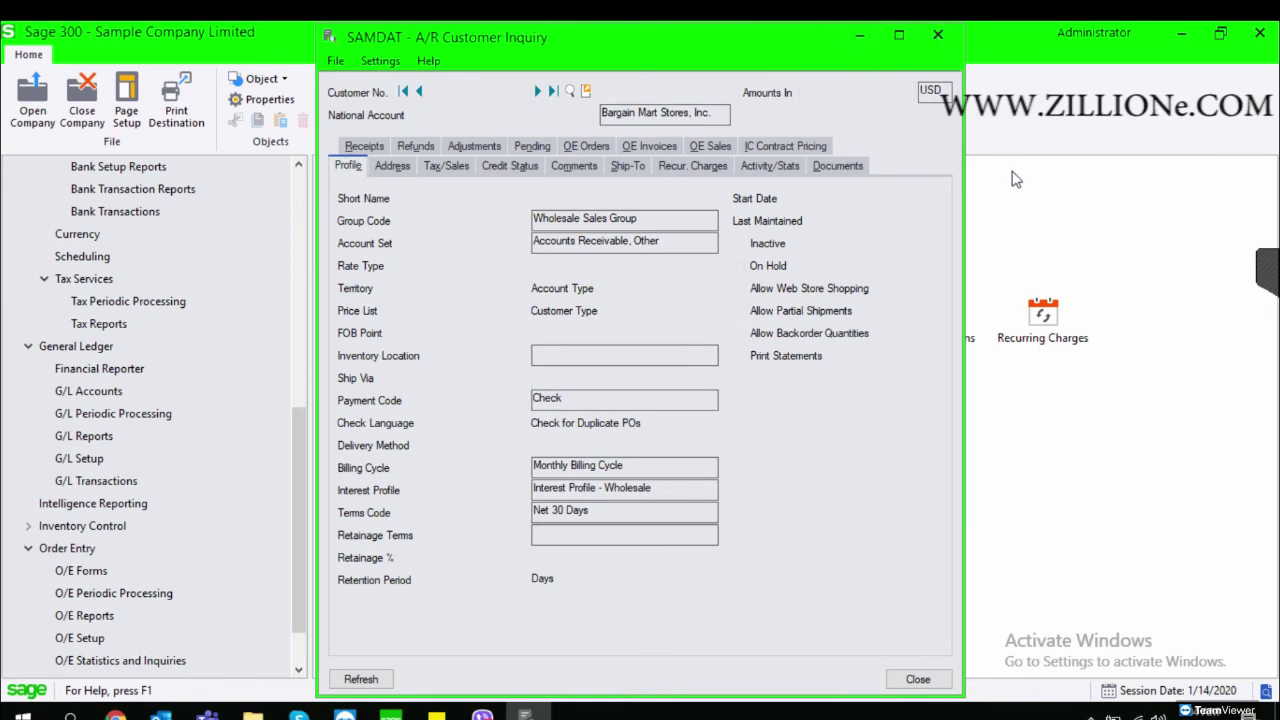
Open A/R Recurring Charges, load the ONCALL recurring charge, and show its detail lines
left_click(1051, 326)
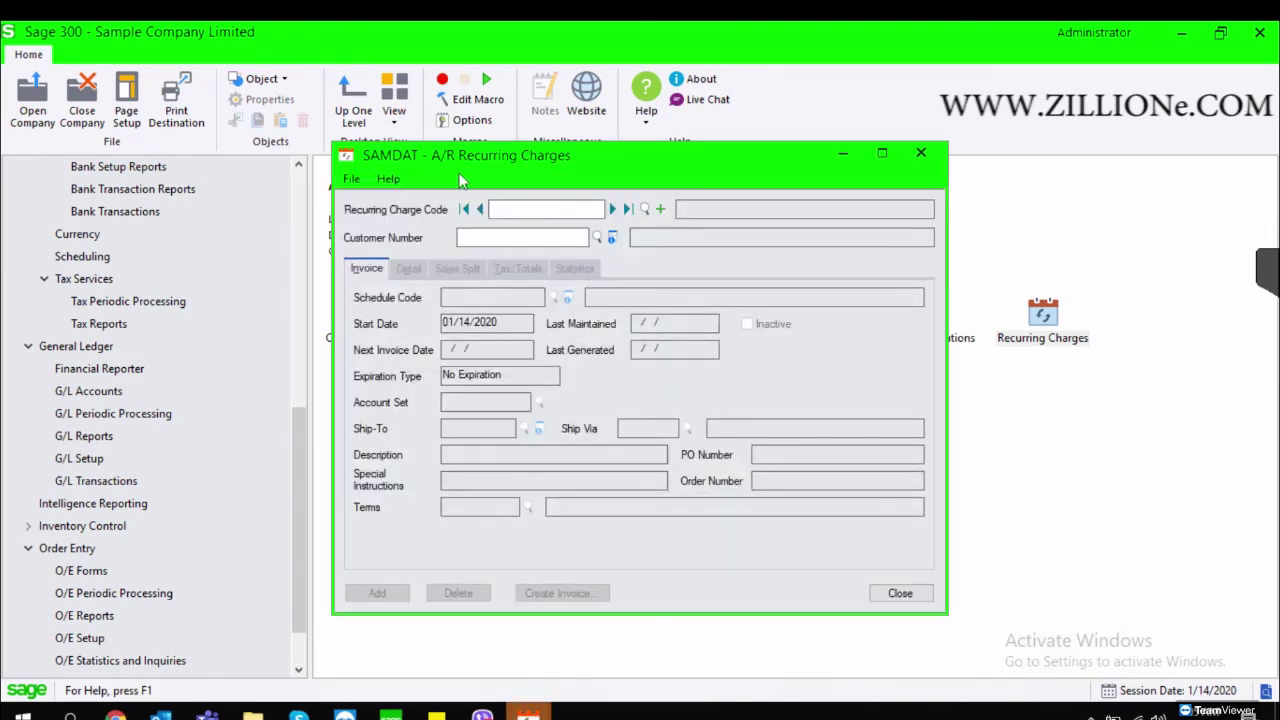
left_click(612, 209)
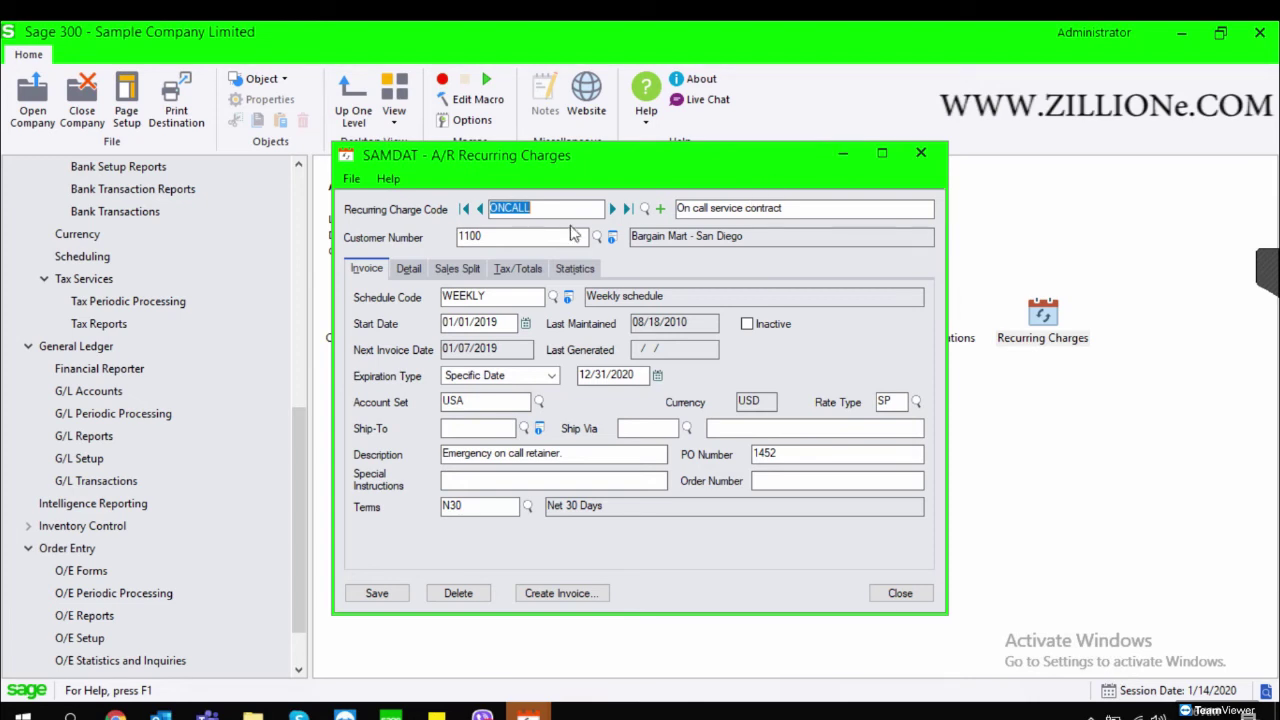
left_click(406, 268)
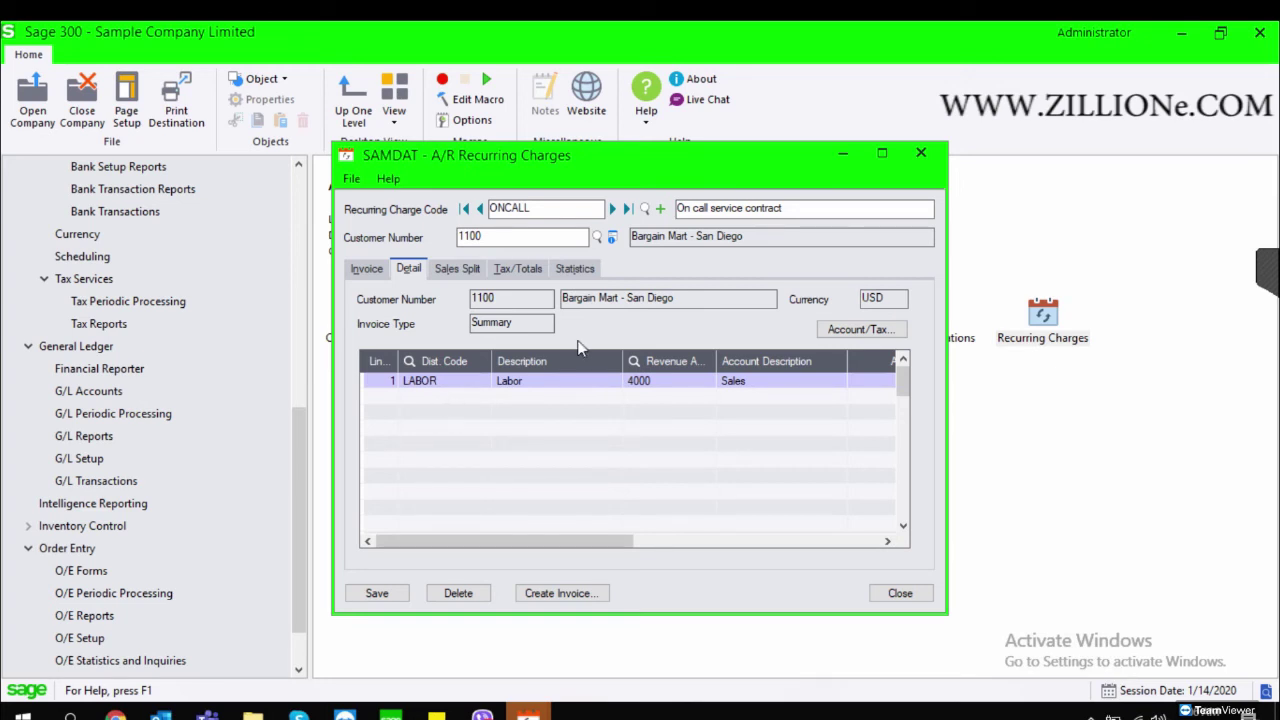
Examine the account and tax details of the recurring charge's LABOR line, and return to the detail lines
left_click(838, 380)
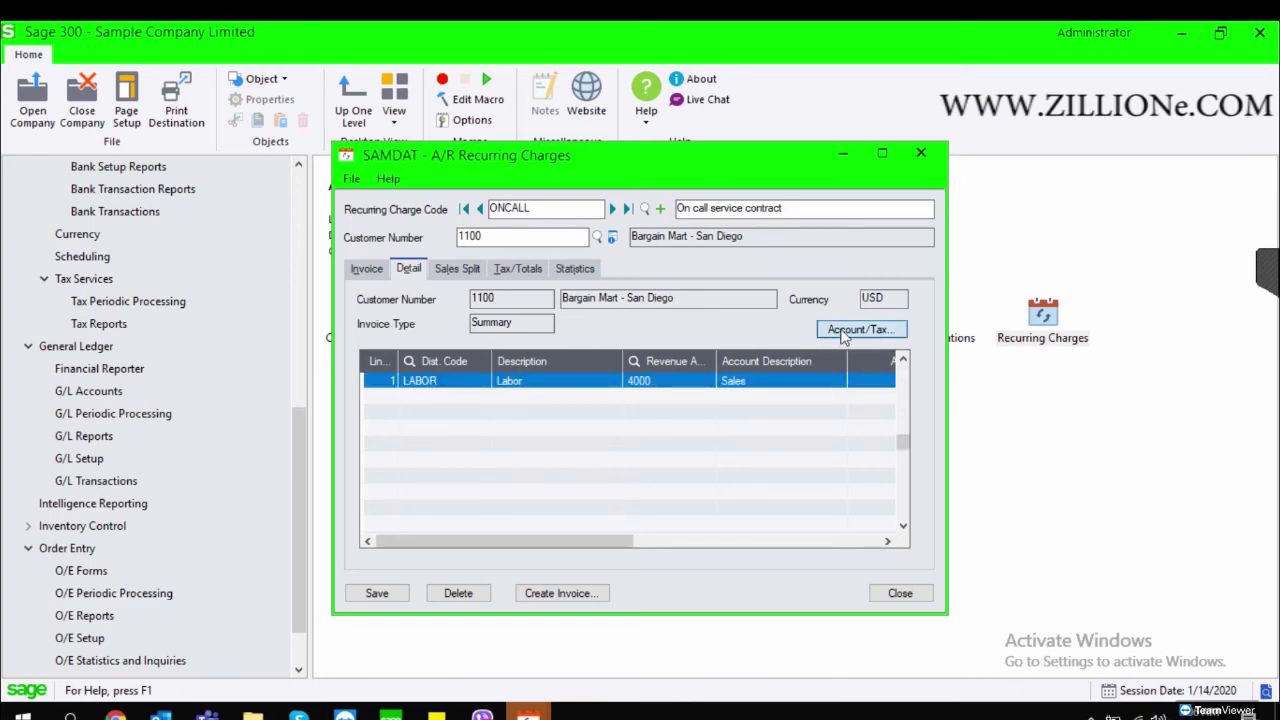
left_click(841, 331)
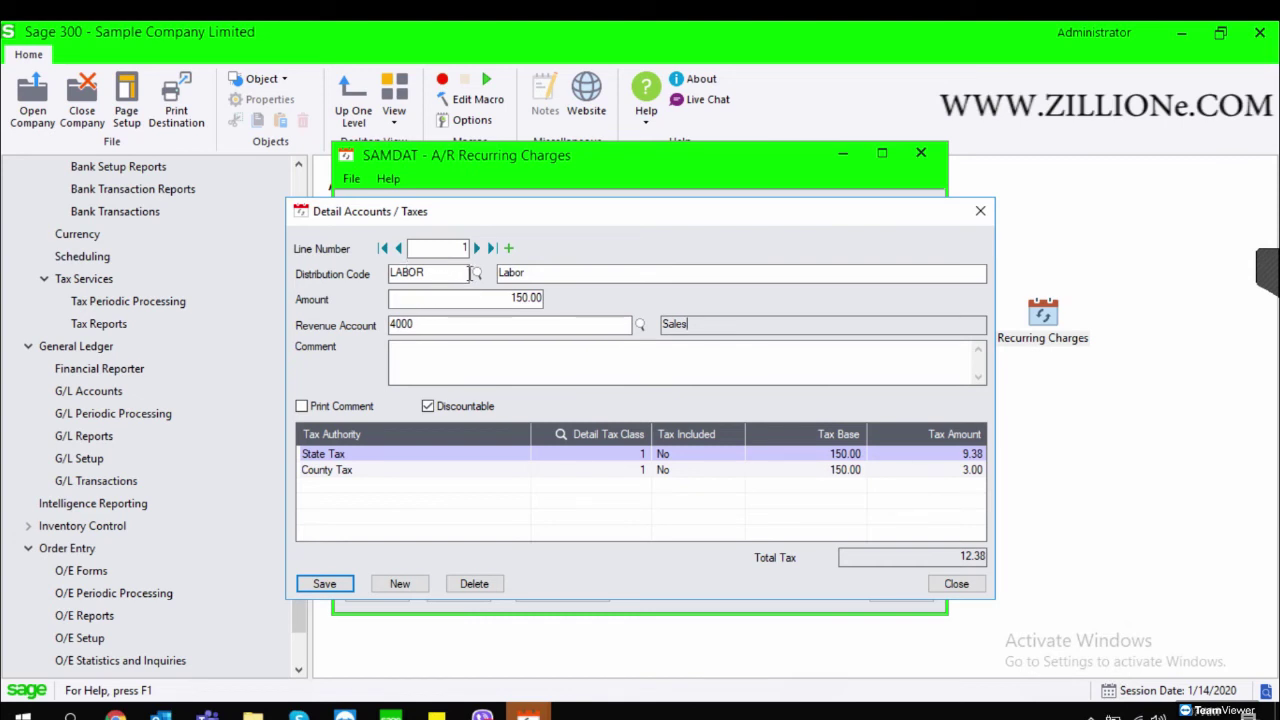
left_click(980, 211)
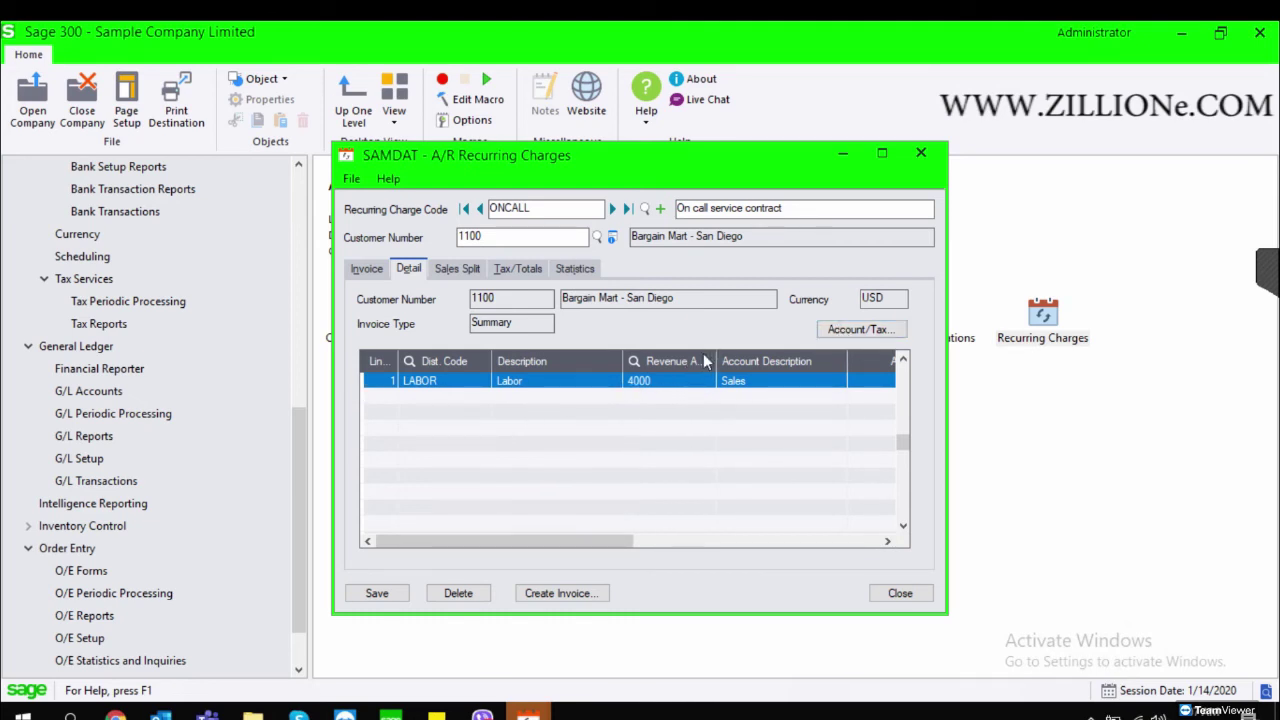
left_click(862, 331)
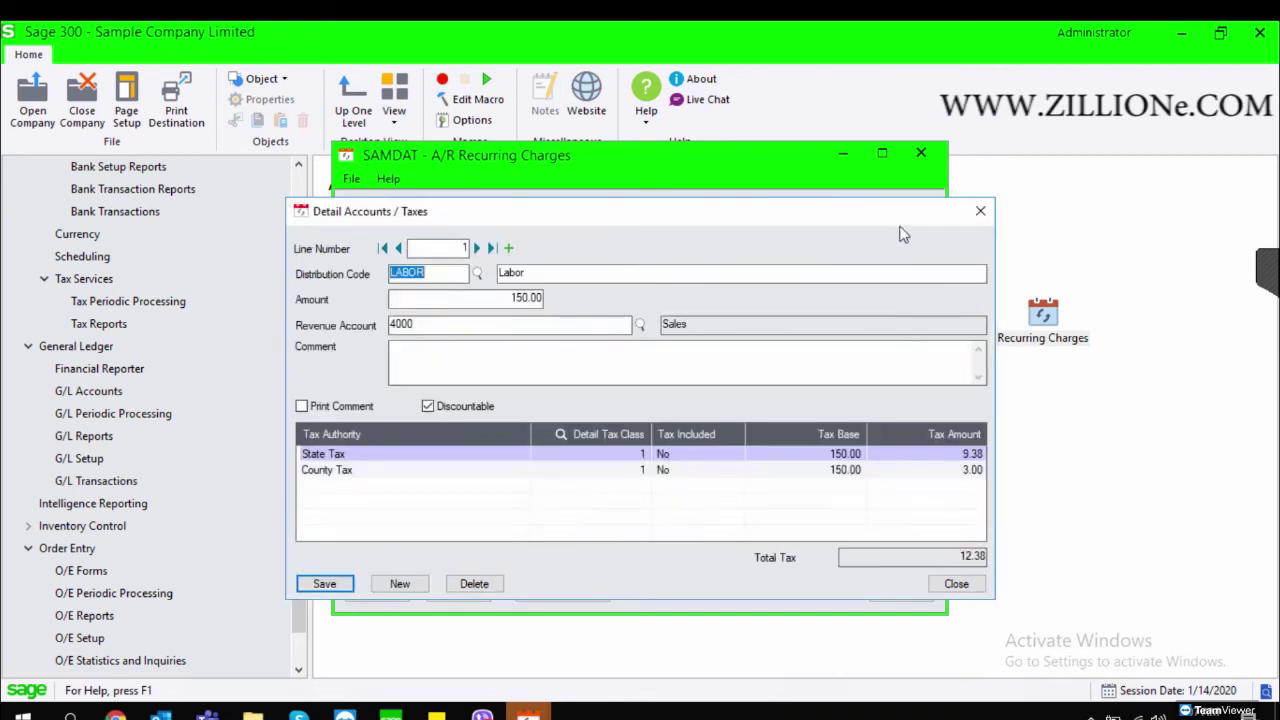
left_click(979, 213)
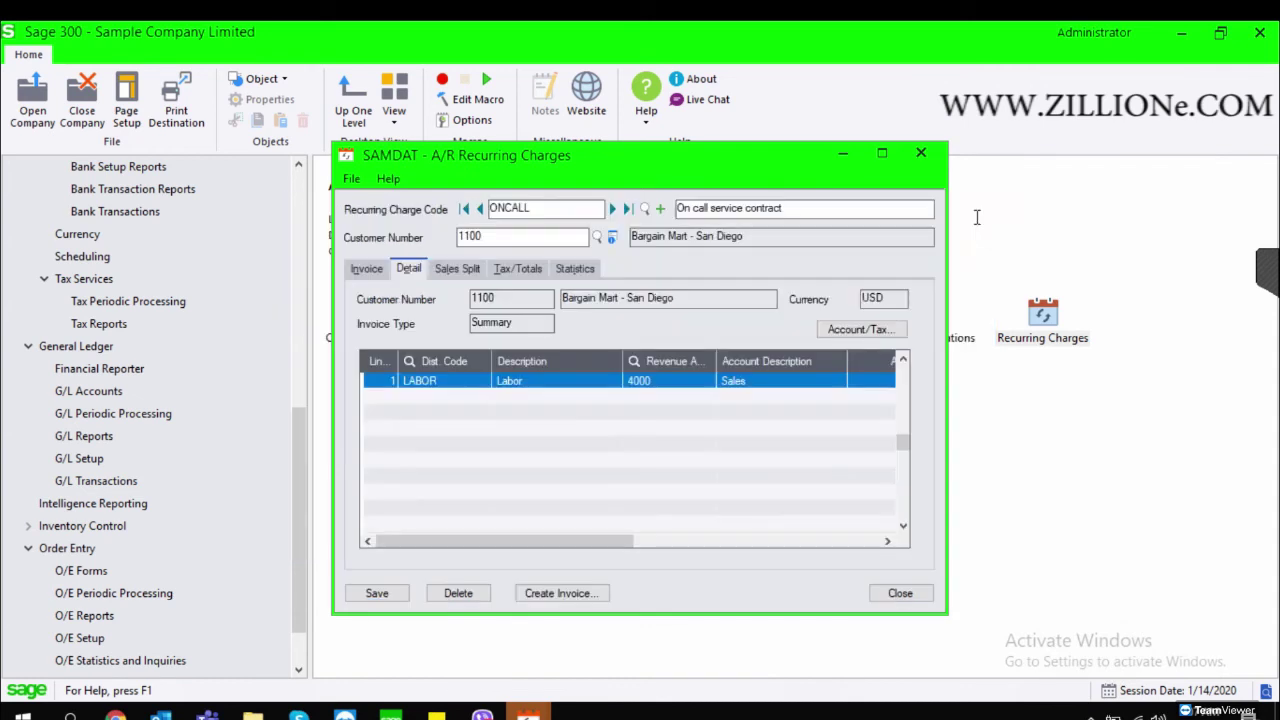
left_click(866, 332)
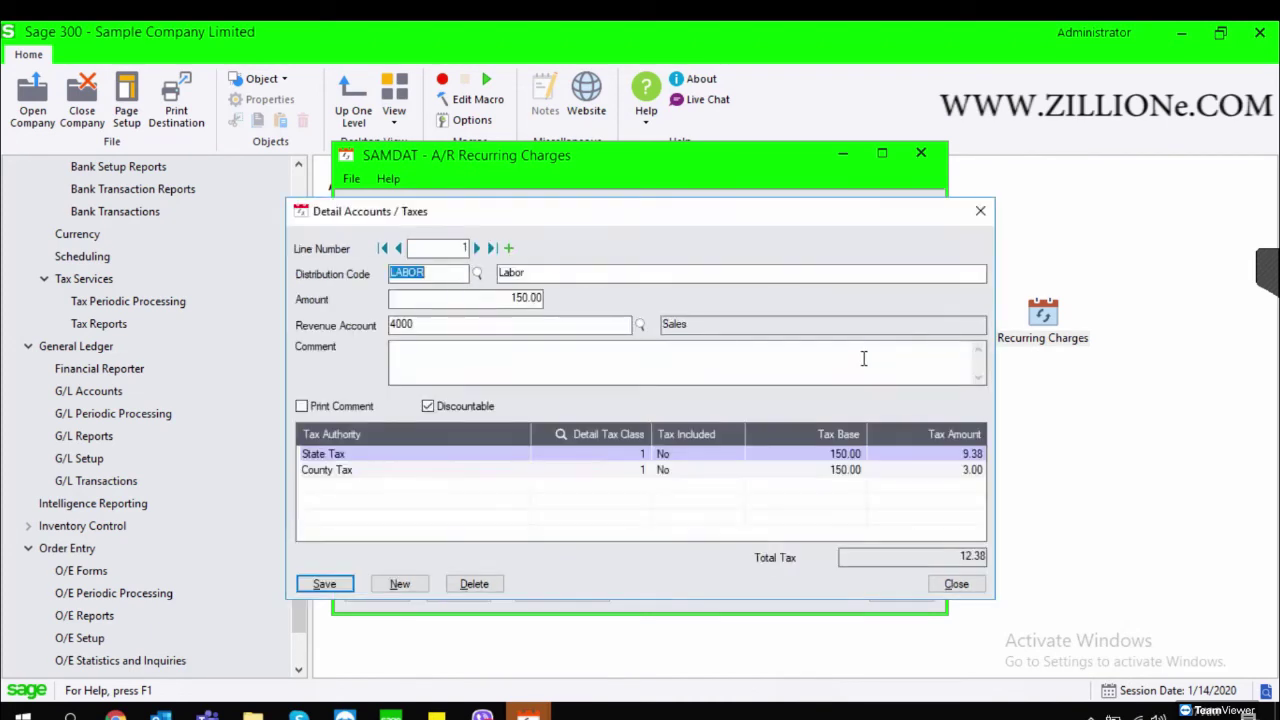
left_click(979, 213)
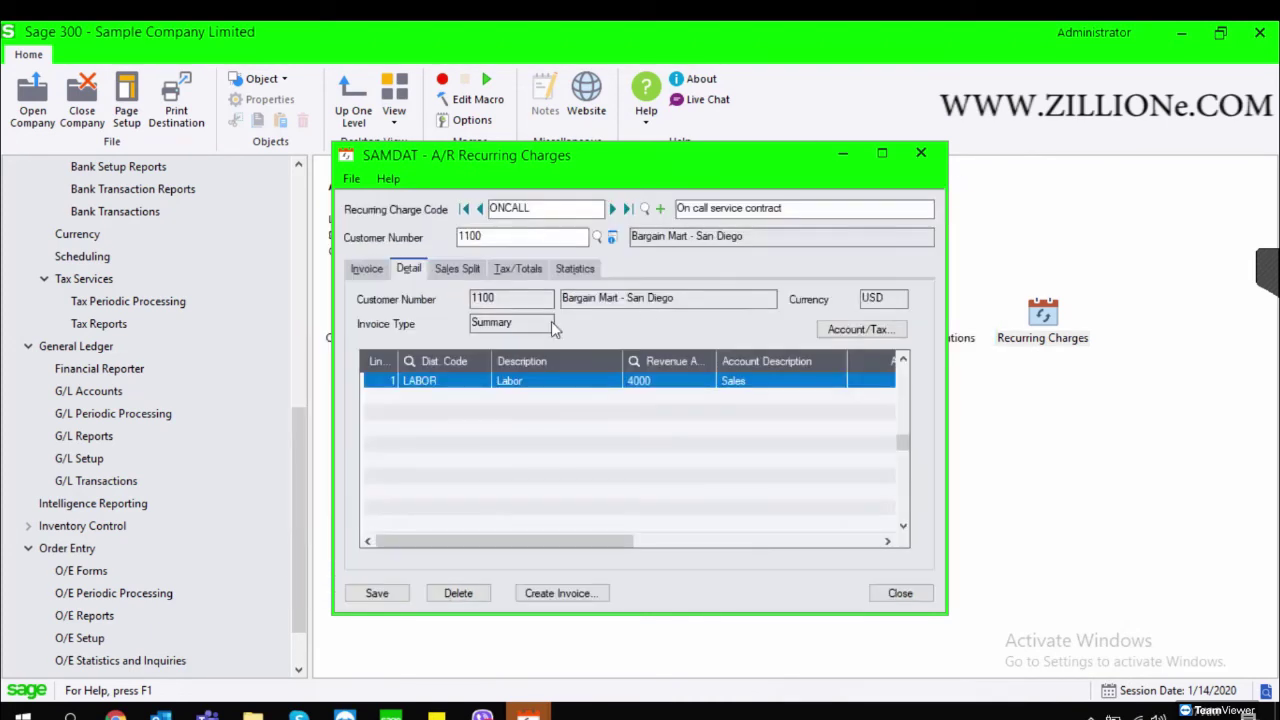
Review the recurring charge's sales split, tax totals and statistics, and close A/R Recurring Charges
left_click(460, 270)
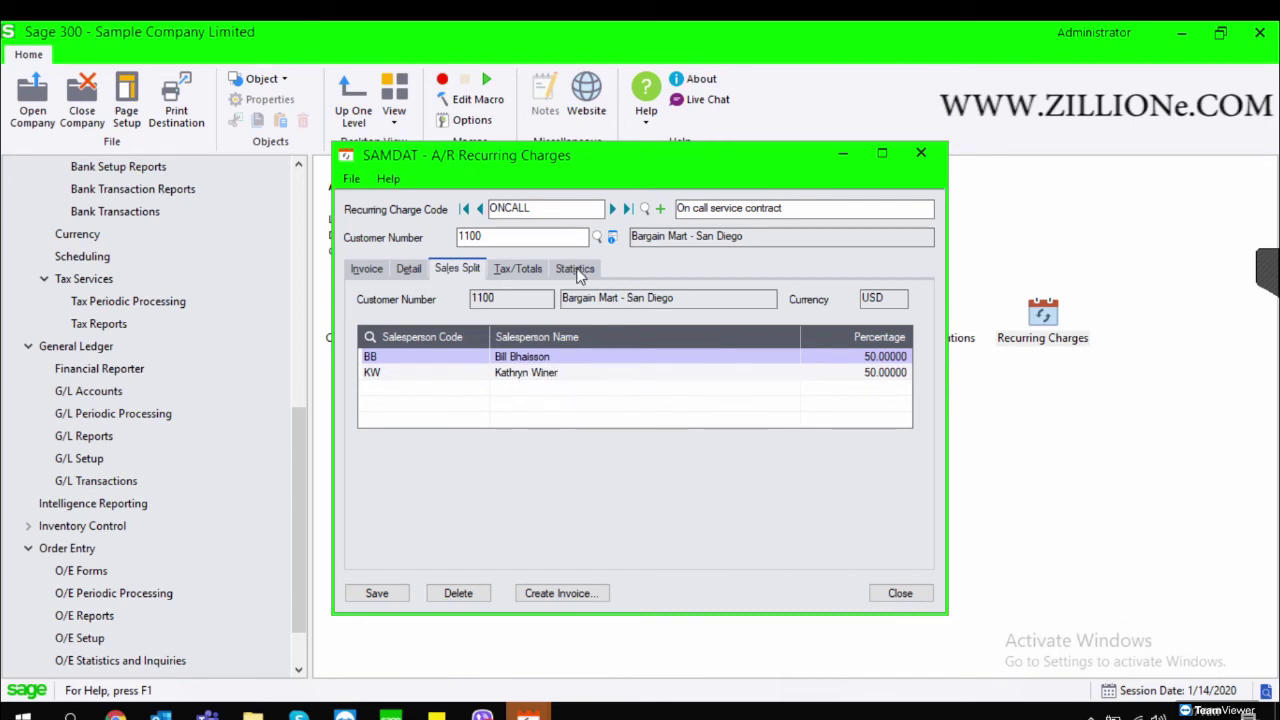
left_click(525, 268)
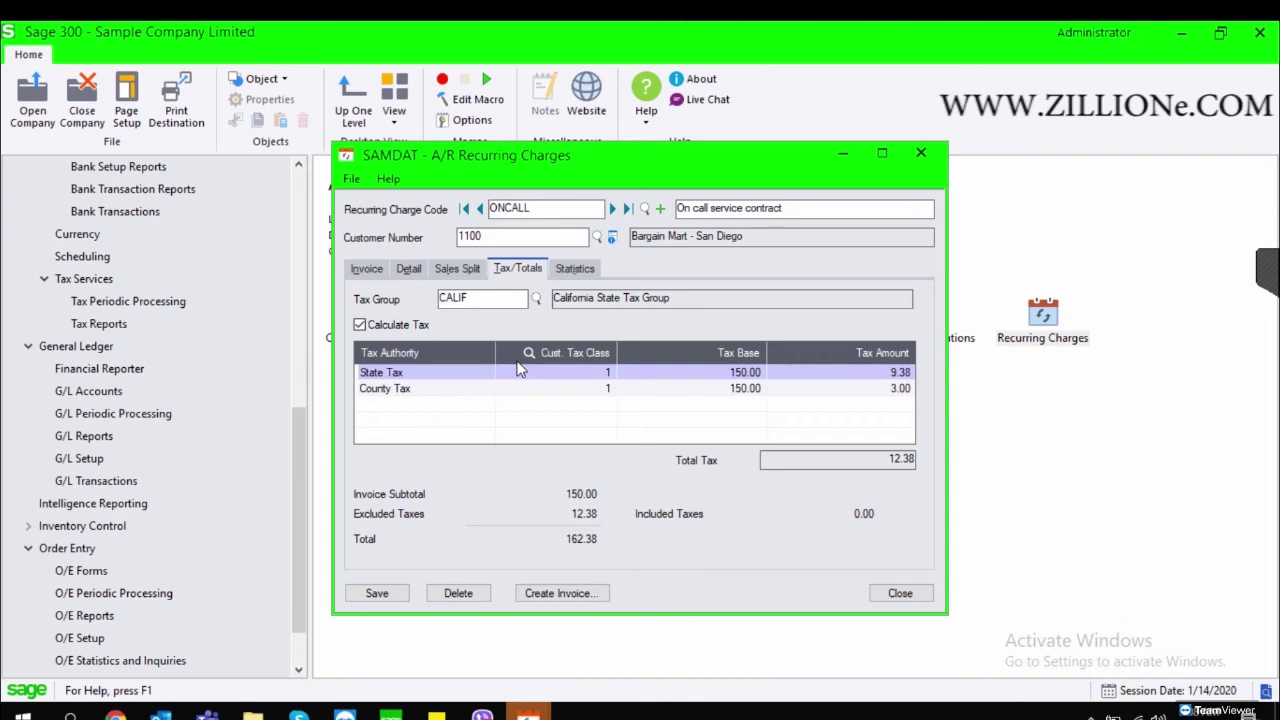
left_click(575, 271)
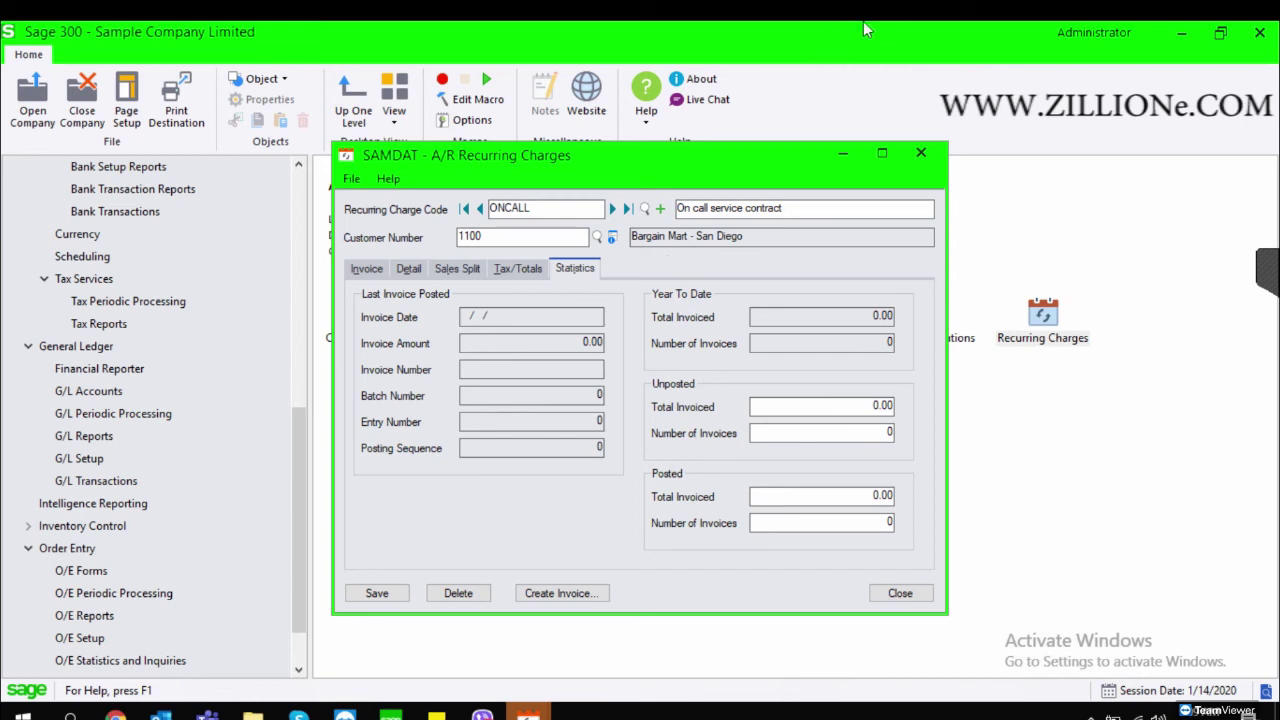
left_click(921, 153)
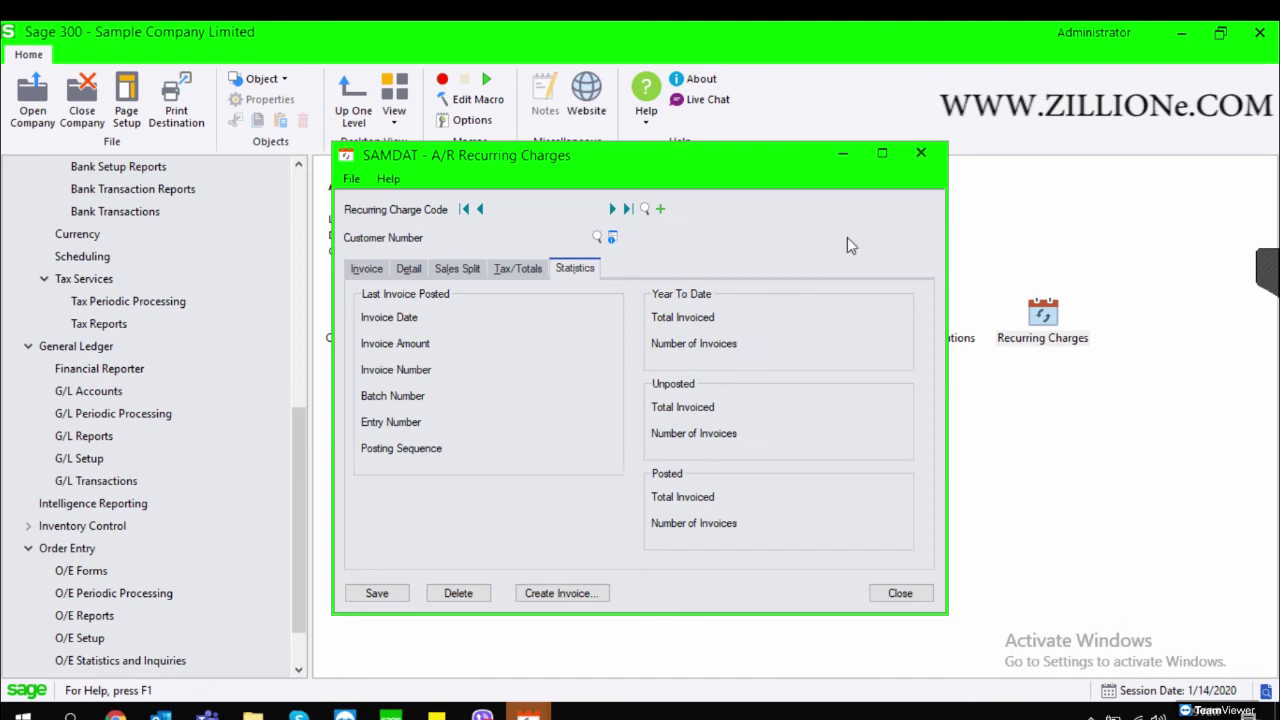
left_click(921, 153)
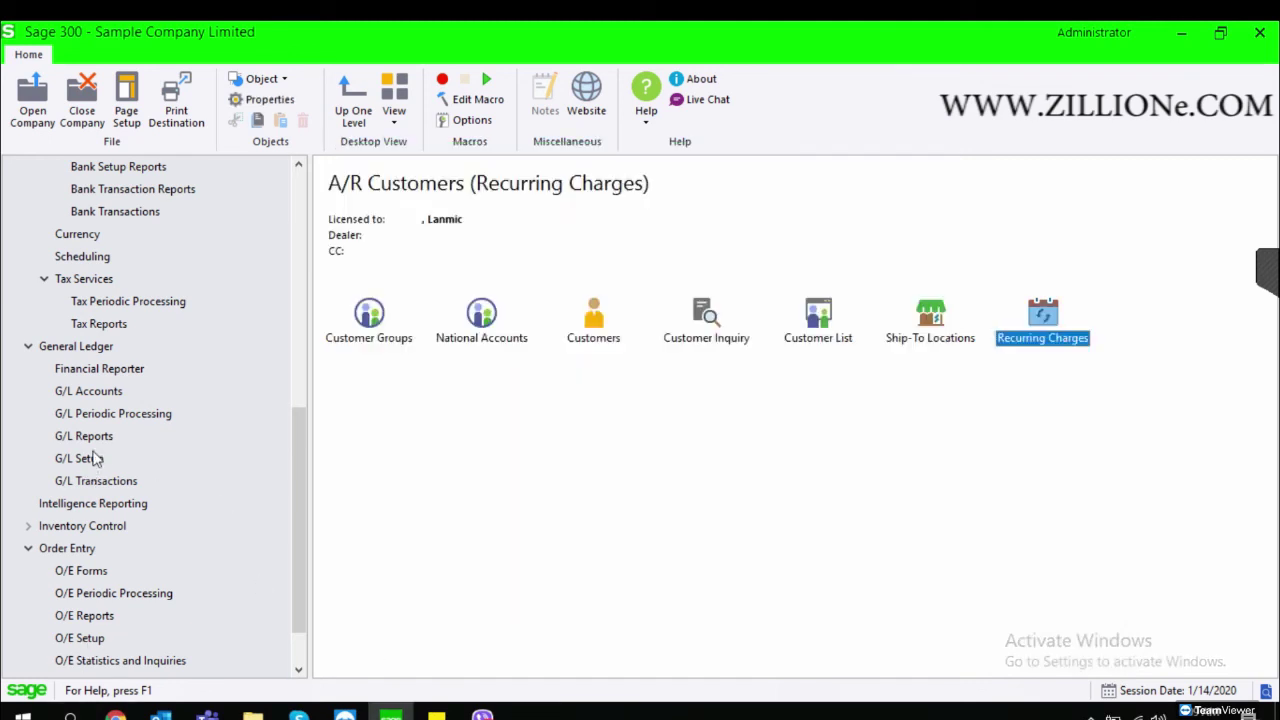
Go to A/R Customer Reports and open the Customer Groups report
scroll(135, 400, "up", 5)
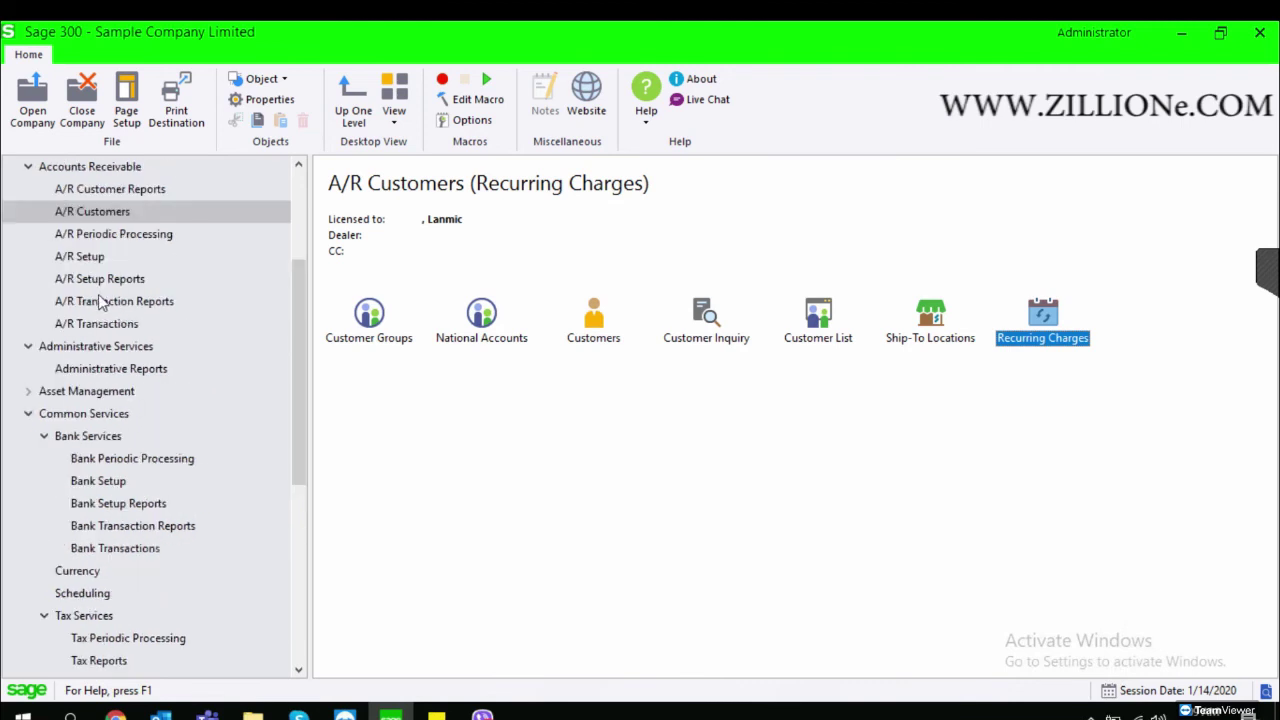
left_click(145, 190)
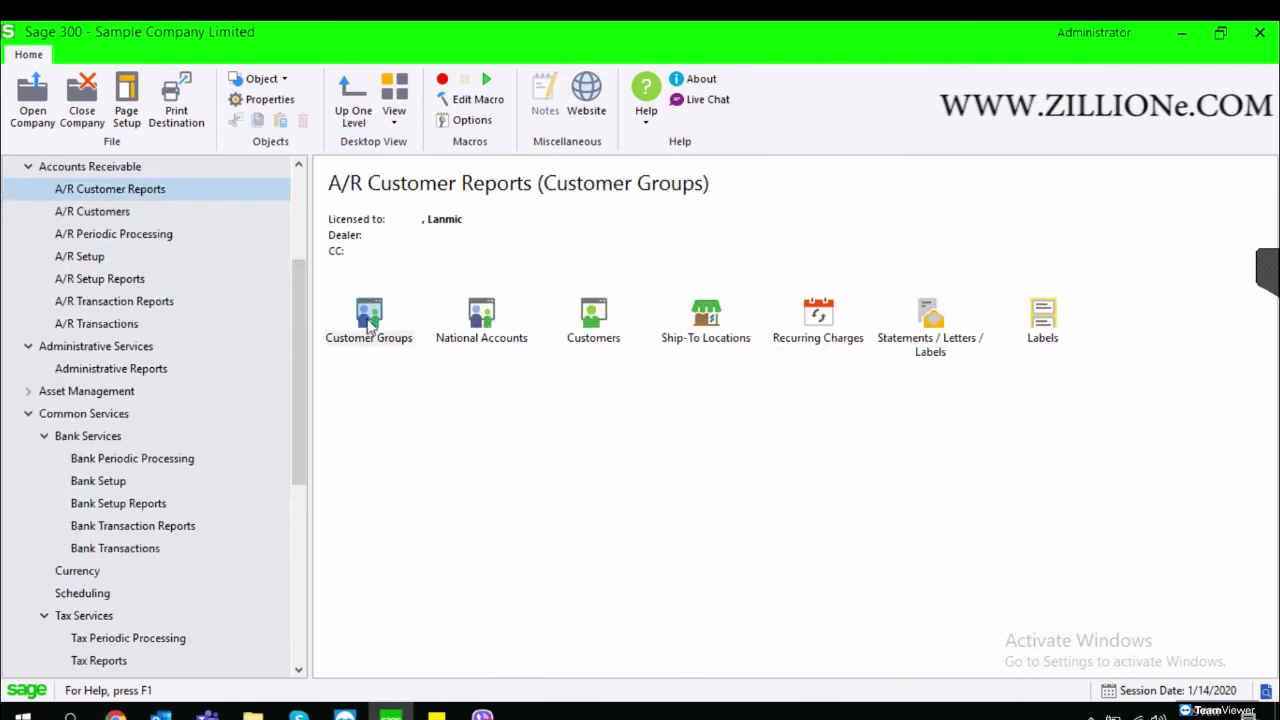
double_click(369, 318)
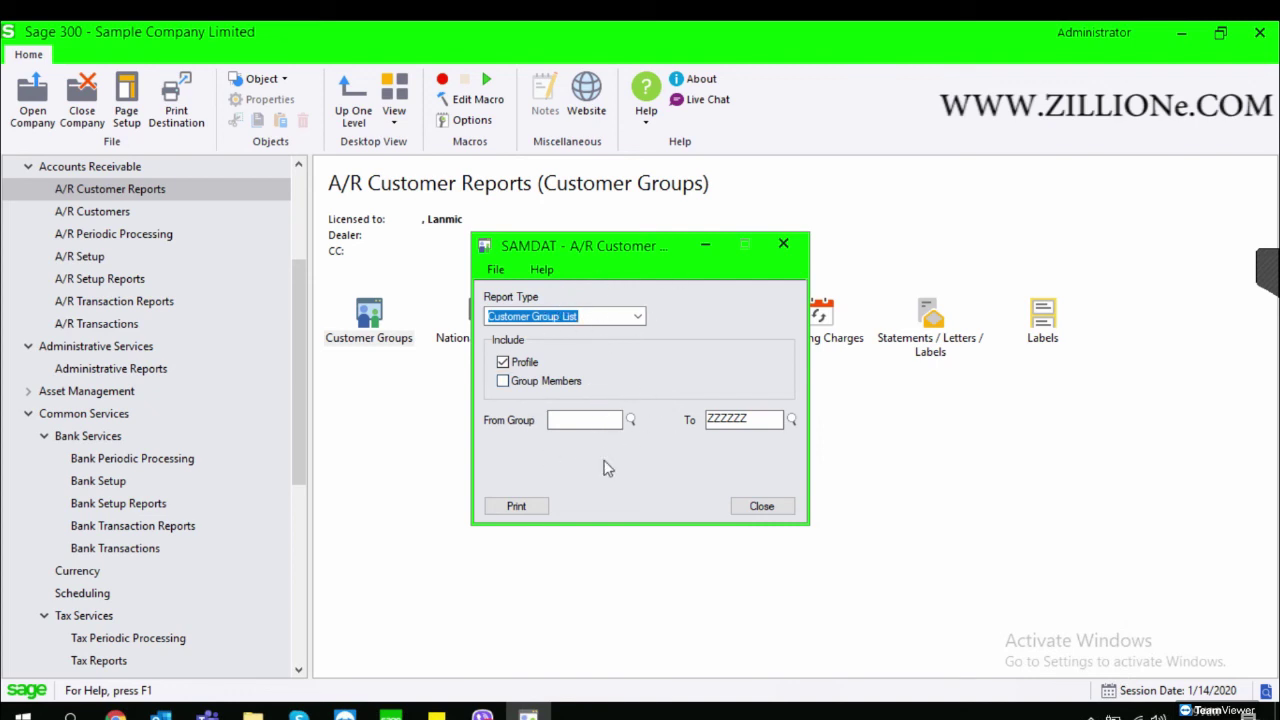
View the options for the Customer Group Statistics report type, and return the report type to Customer Group List
left_click(637, 316)
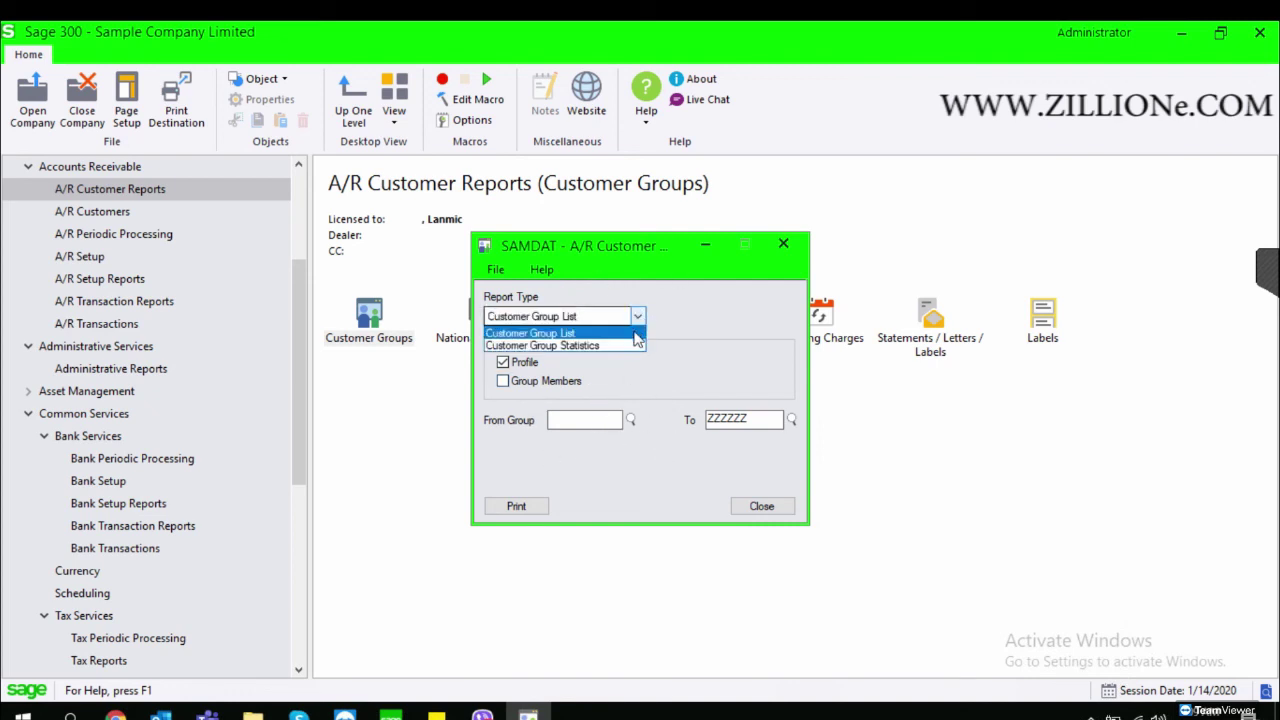
left_click(628, 346)
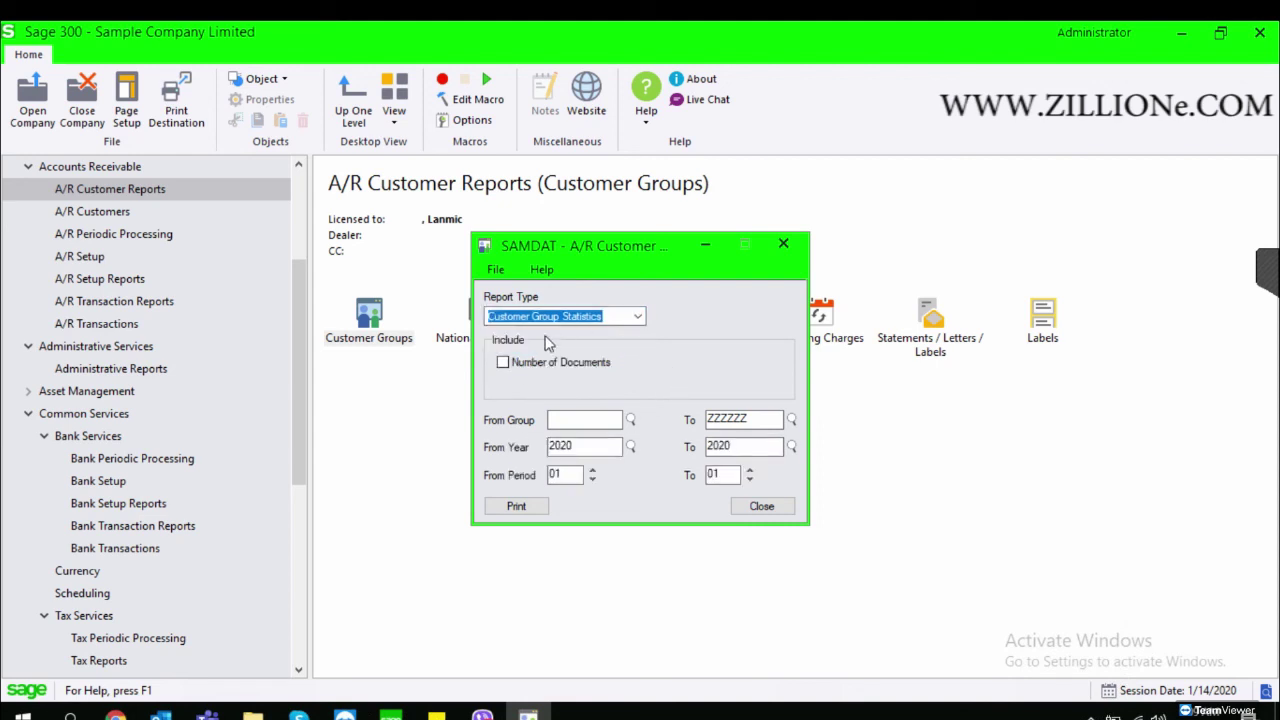
left_click(636, 317)
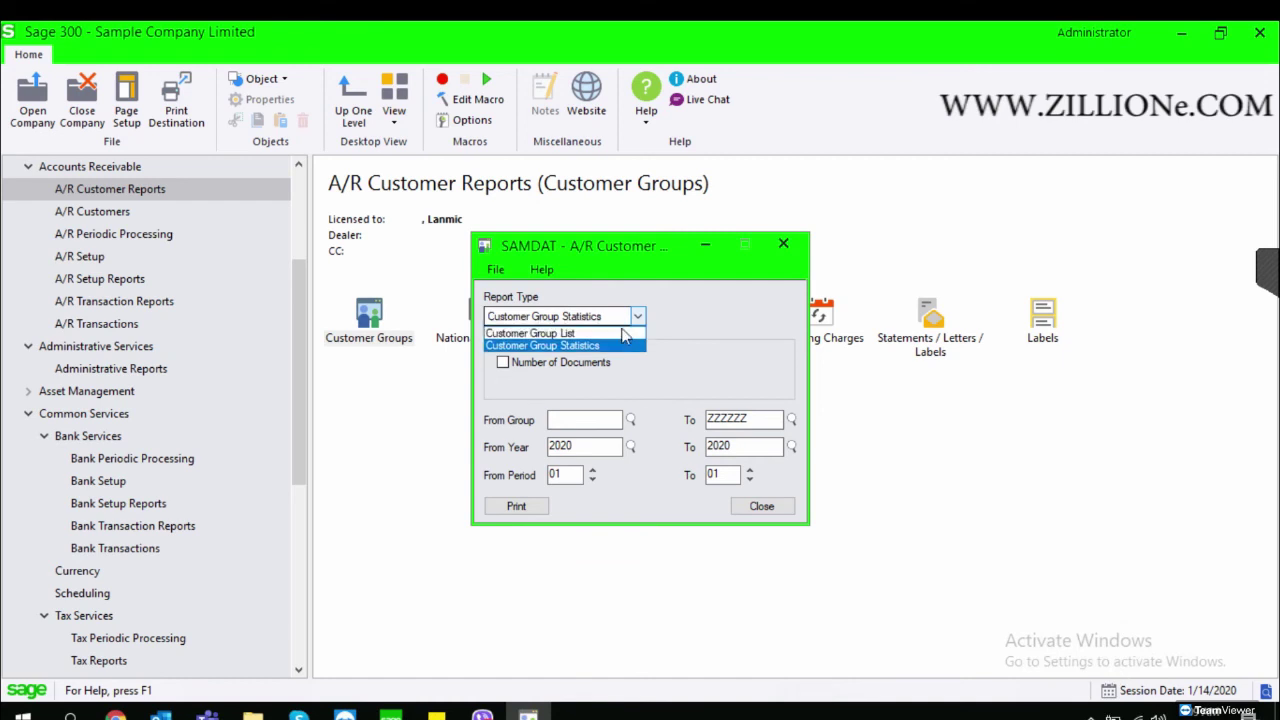
left_click(610, 331)
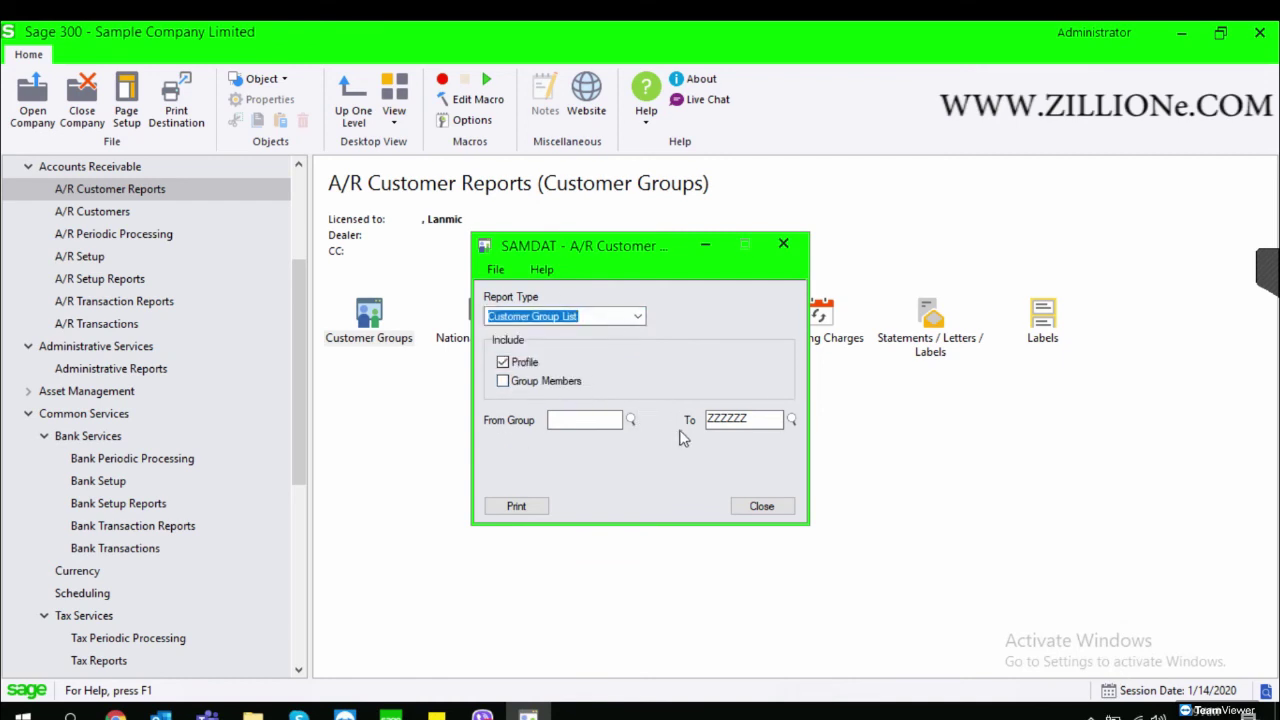
Limit the Customer Group List to groups BF through EMP, preview the printed report, and close the preview
left_click(630, 420)
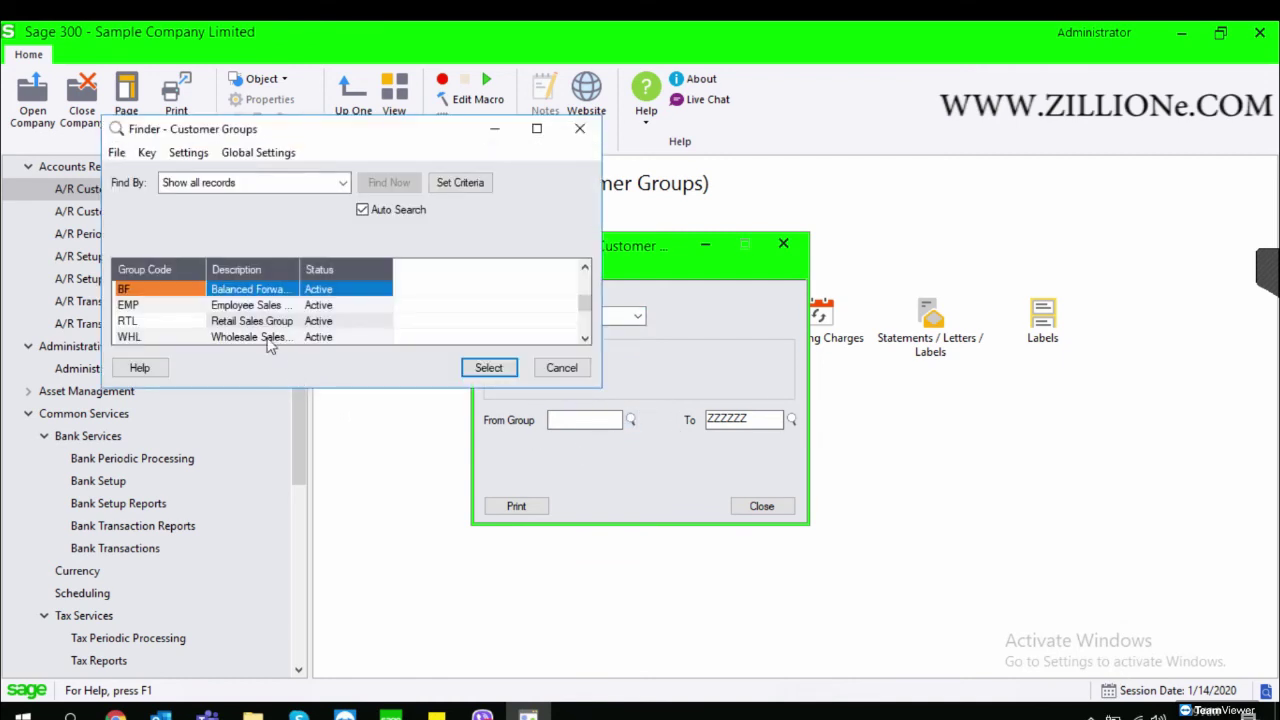
double_click(250, 292)
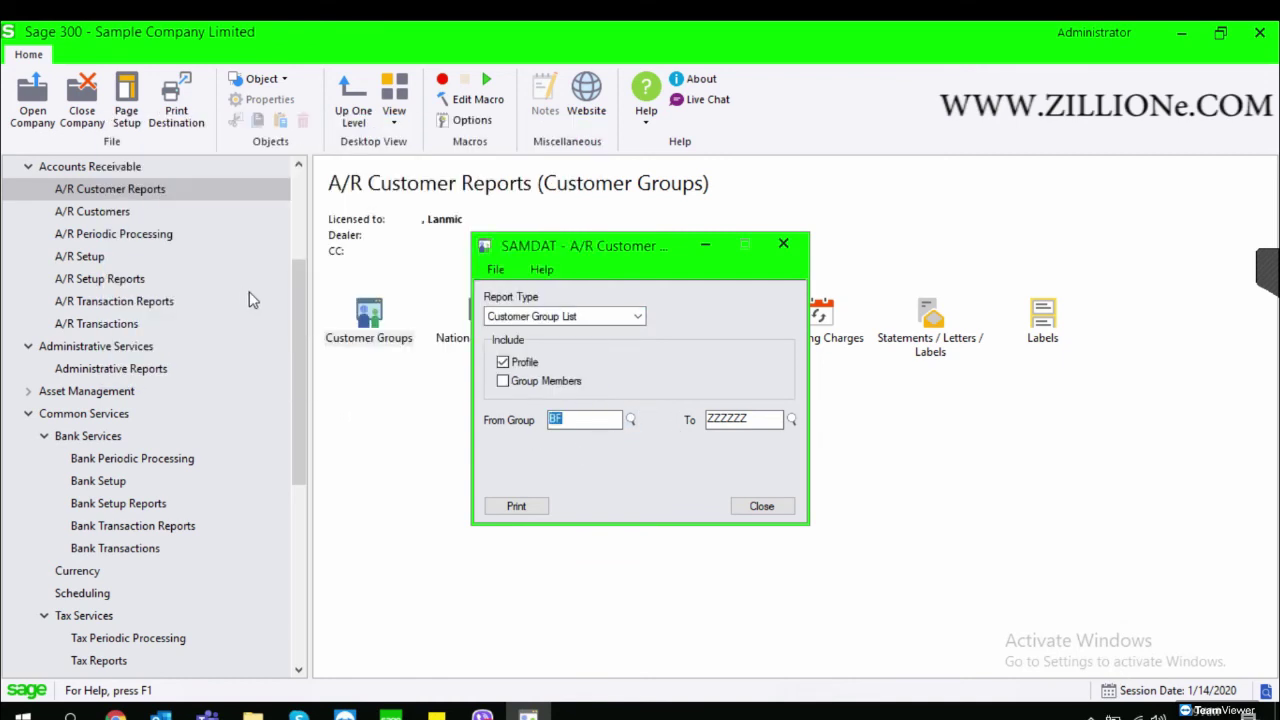
left_click(791, 420)
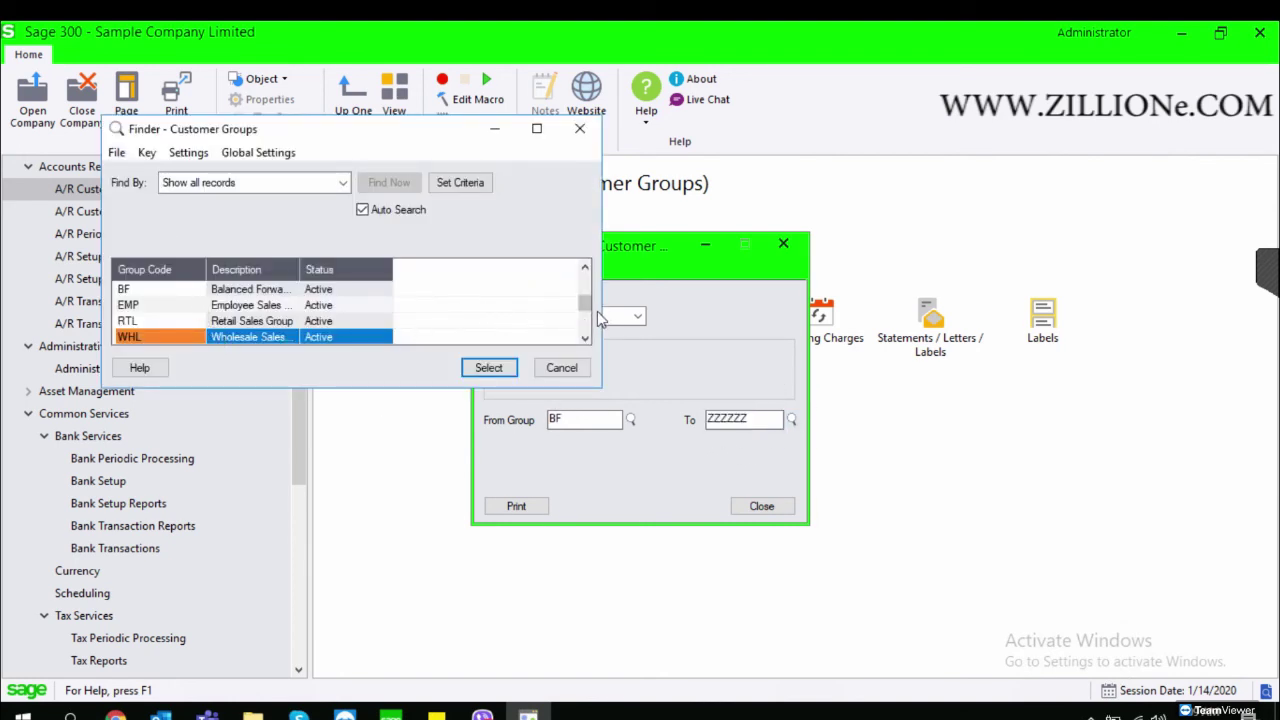
left_click_drag(586, 303, 586, 282)
left_click(225, 309)
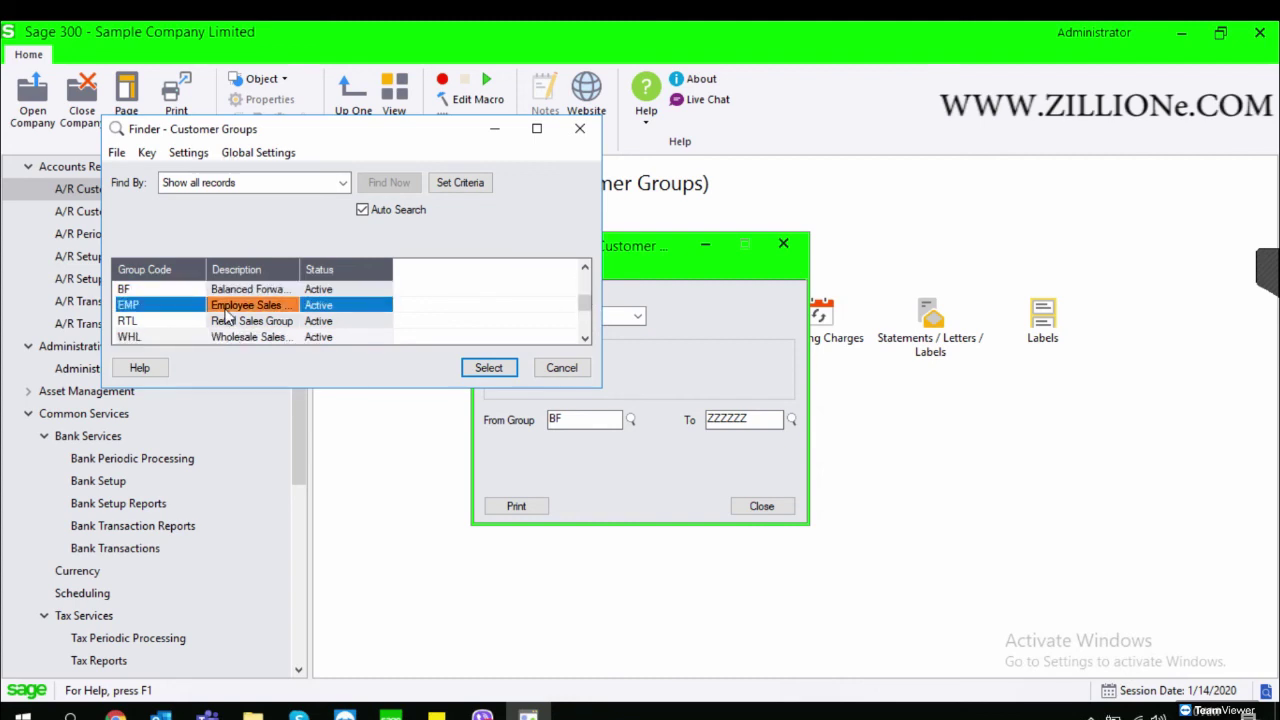
double_click(227, 310)
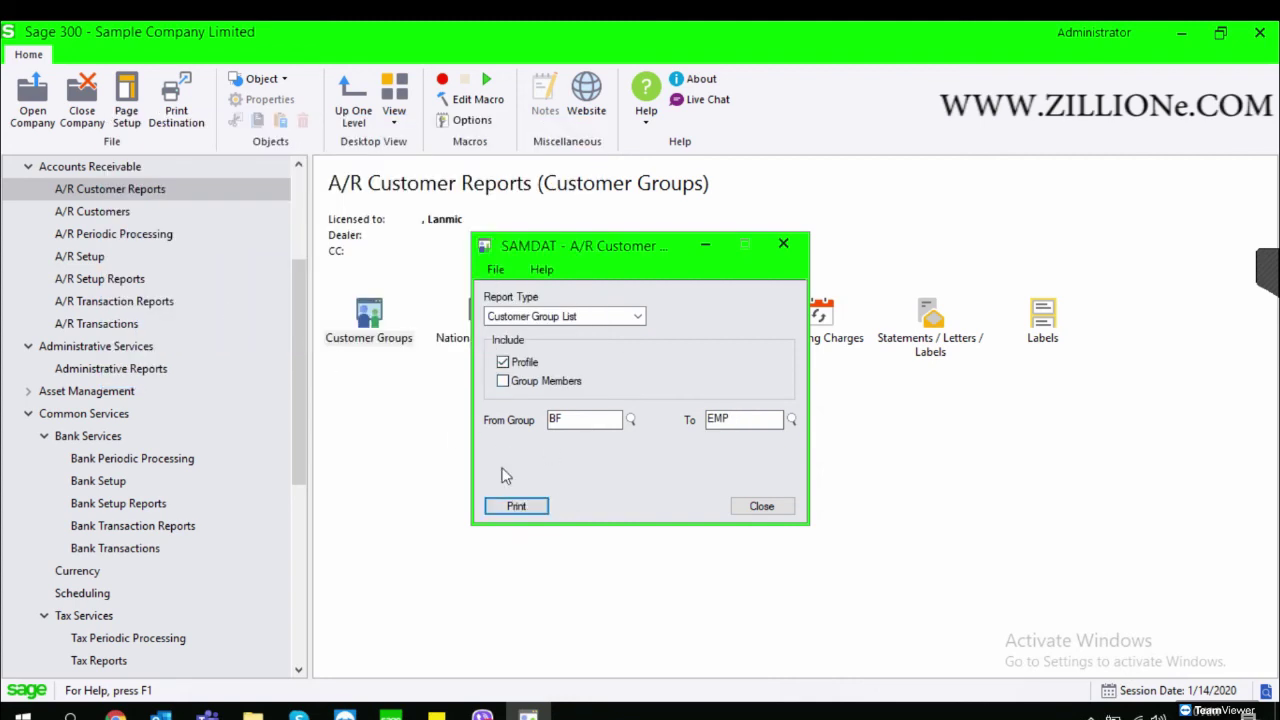
left_click(540, 505)
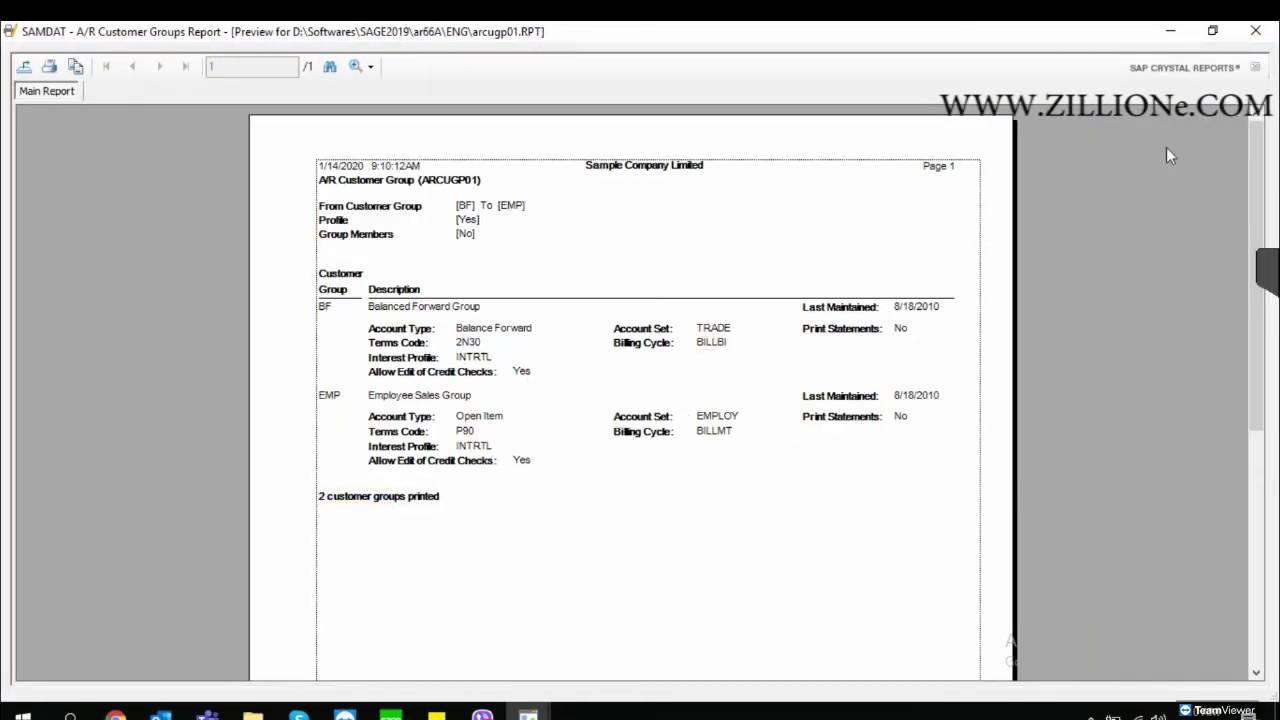
left_click(1256, 31)
Change the report type to Customer Group Statistics, preview the report for the same groups, and close the preview
left_click(600, 318)
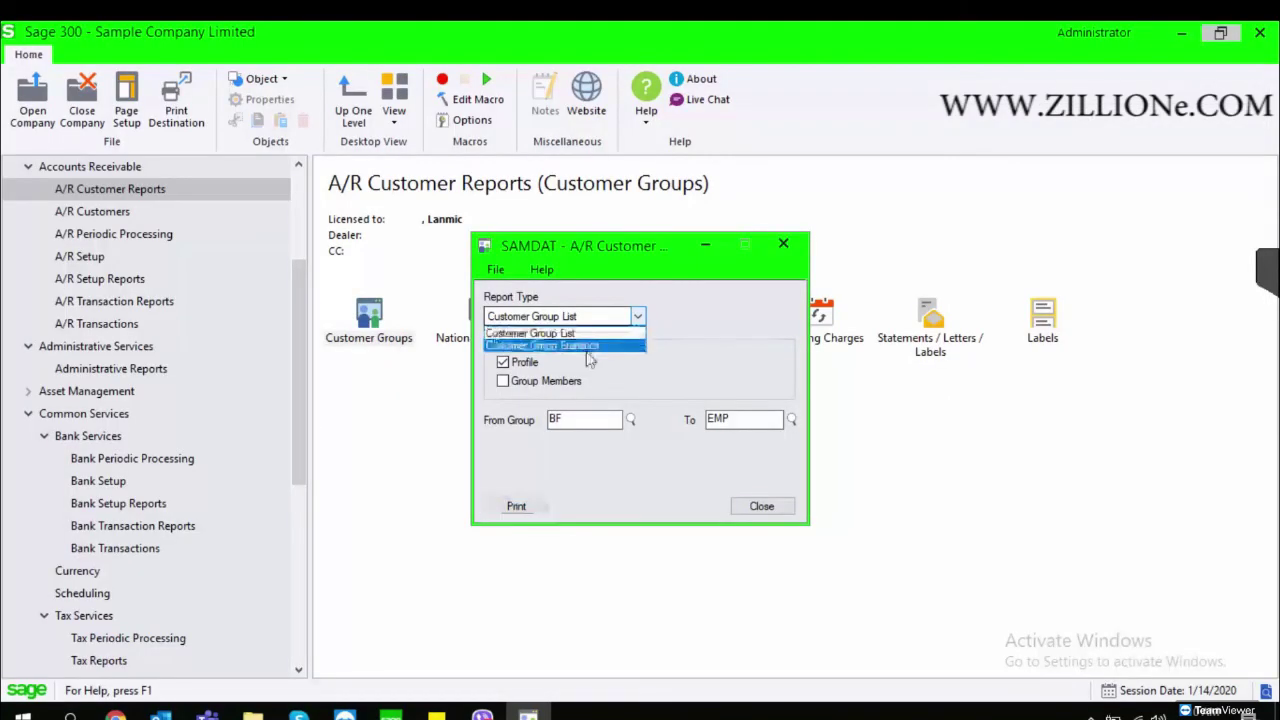
left_click(588, 347)
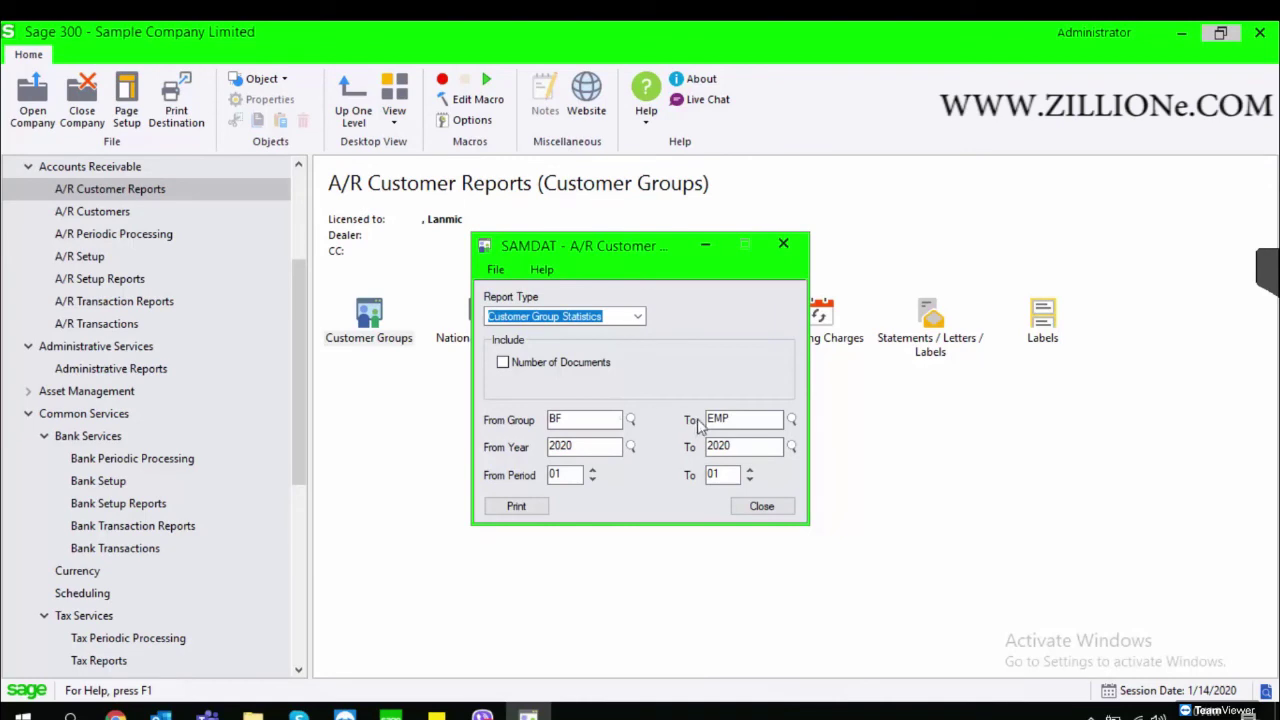
left_click(515, 507)
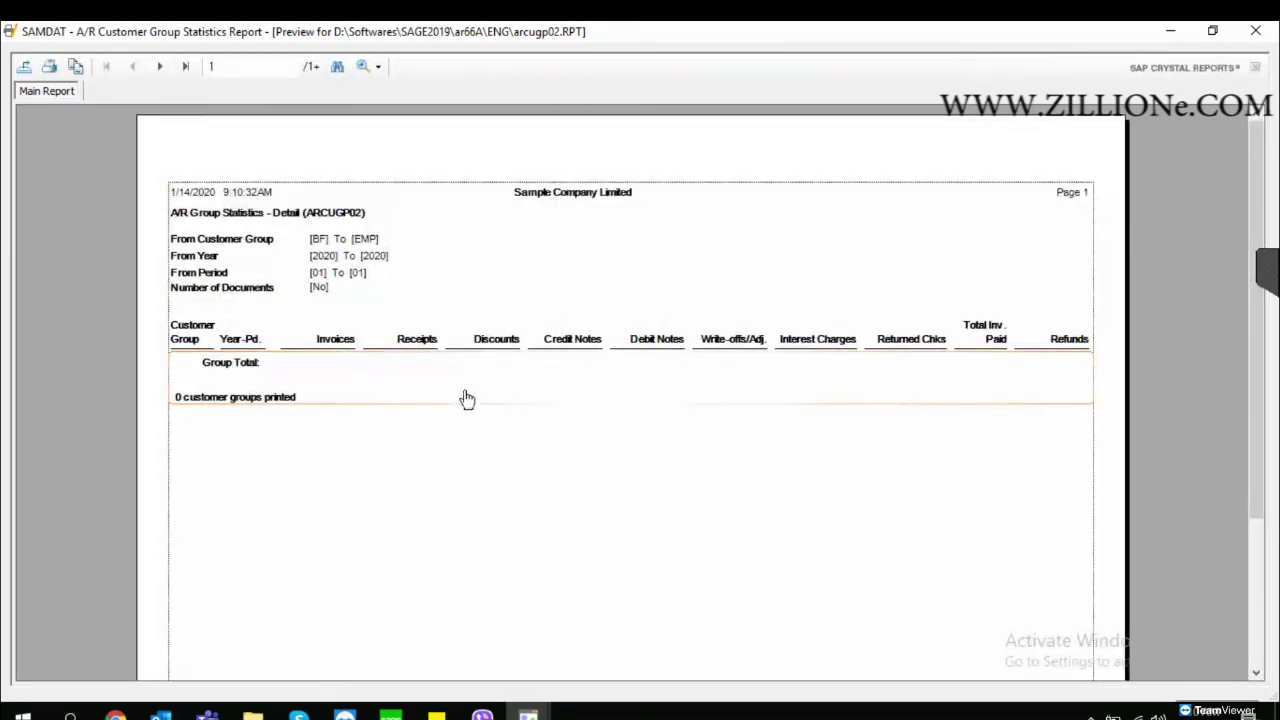
left_click(1256, 31)
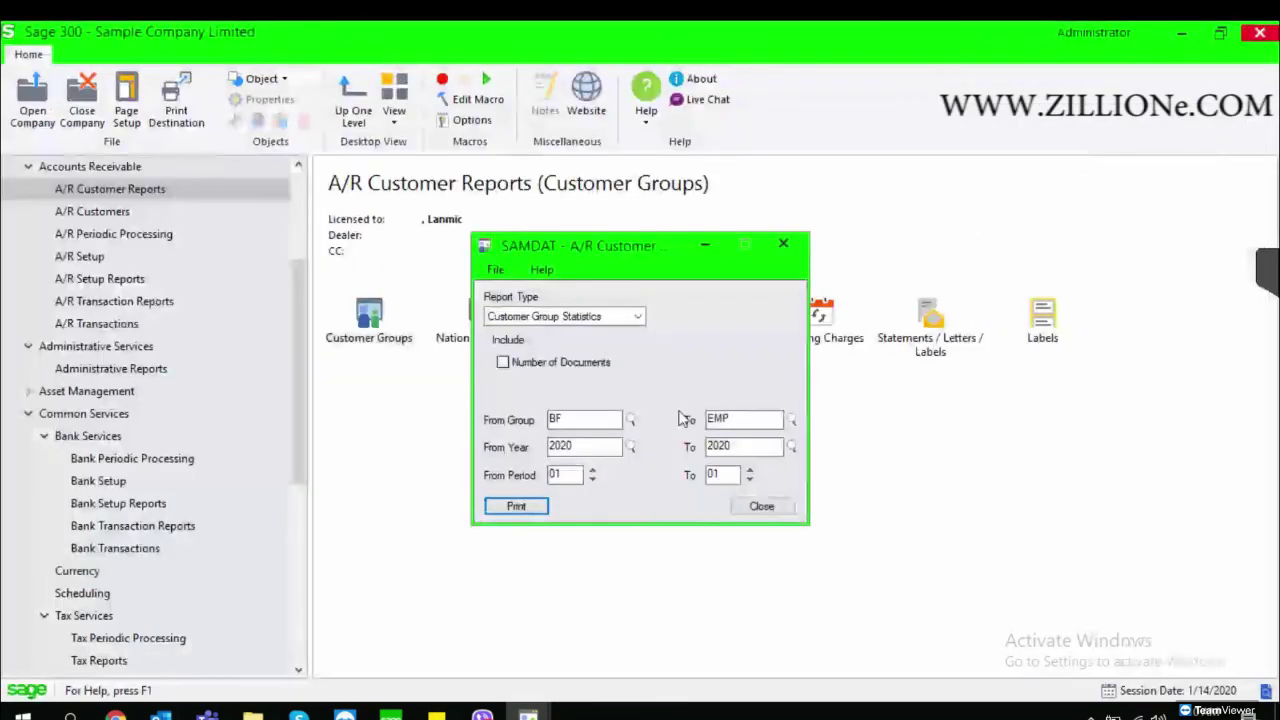
Set the statistics report's starting group to EMP and starting year to 2018, then preview it and close the preview
left_click(630, 420)
double_click(215, 300)
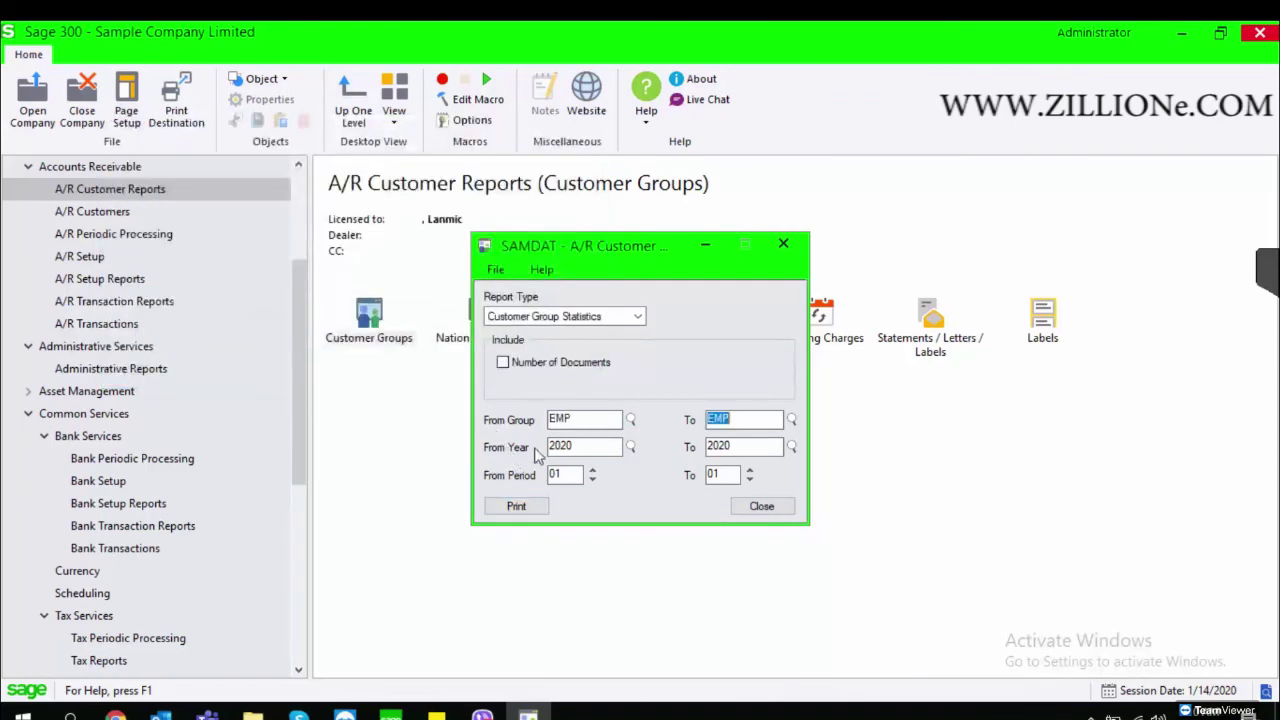
left_click(630, 446)
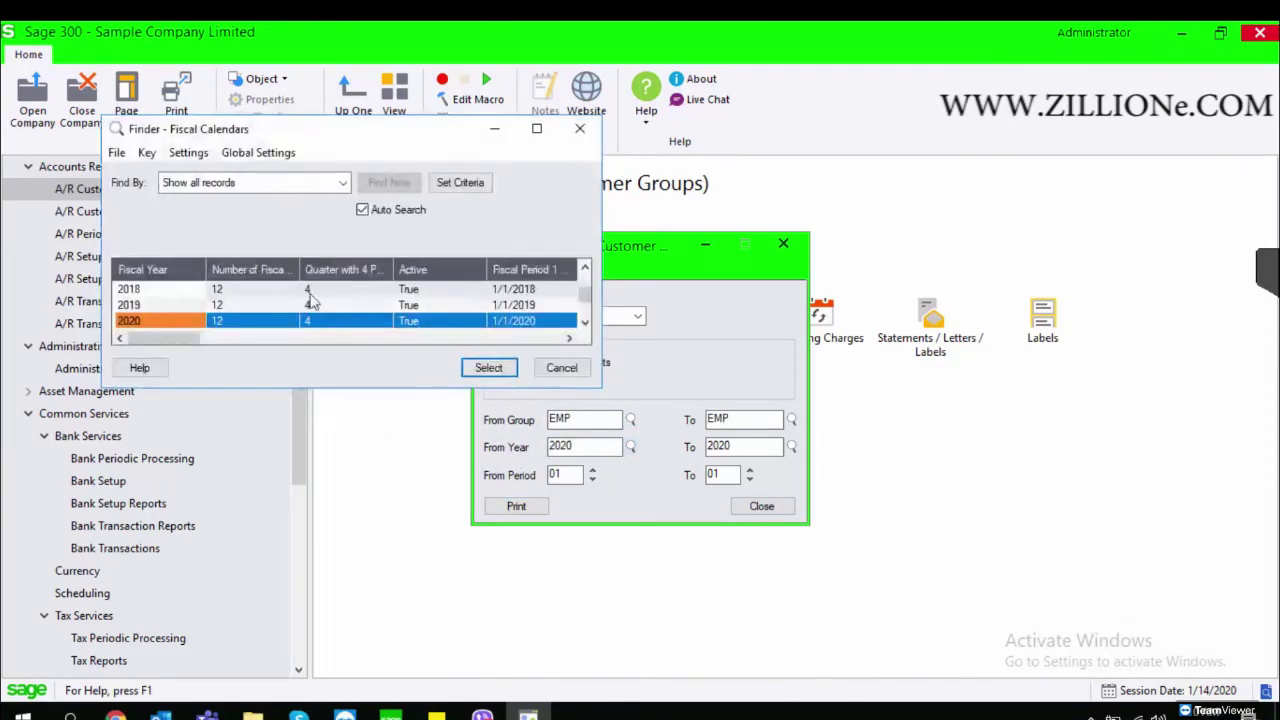
double_click(255, 289)
left_click(518, 506)
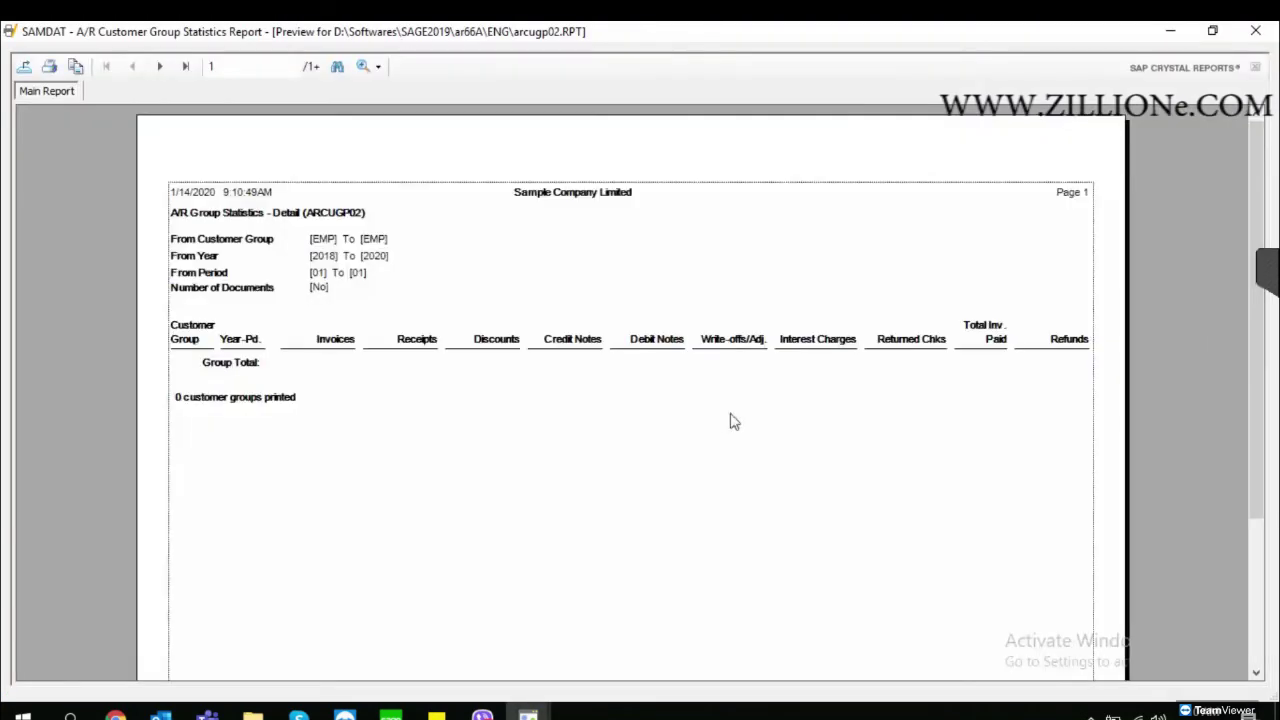
left_click(1255, 31)
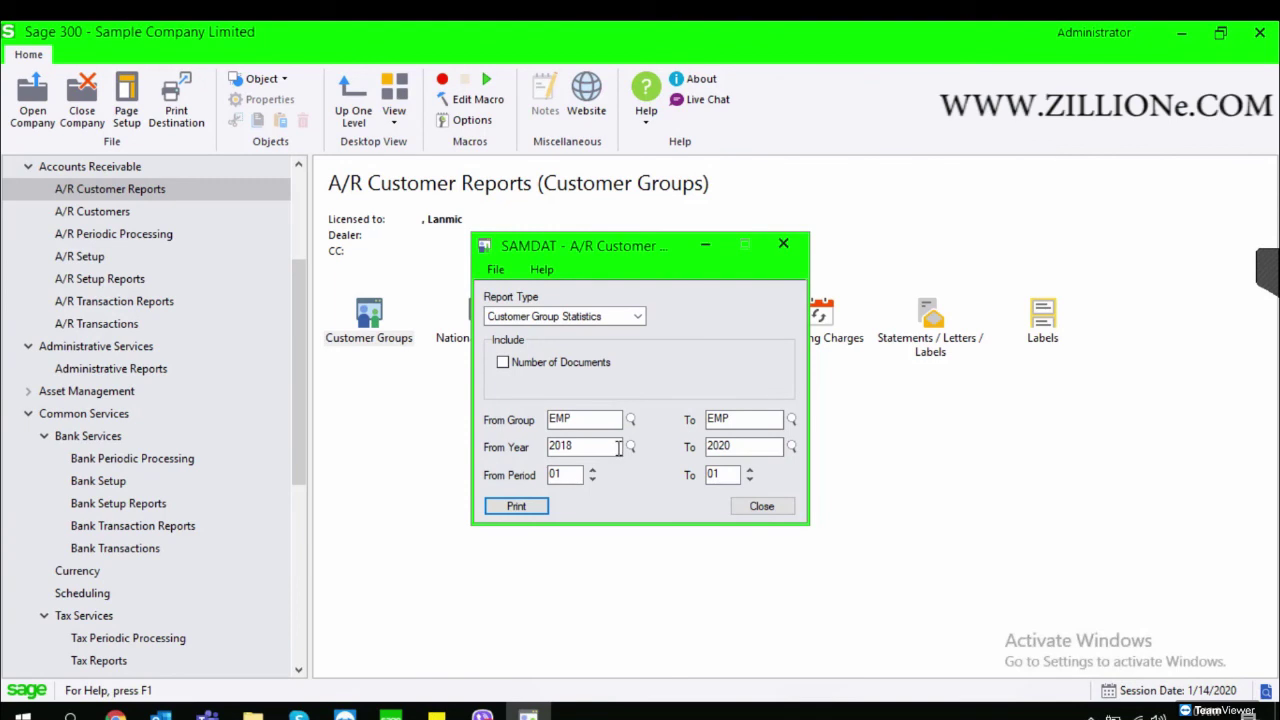
Set the Customer Group Statistics report's group range from BF to WHL
left_click(630, 420)
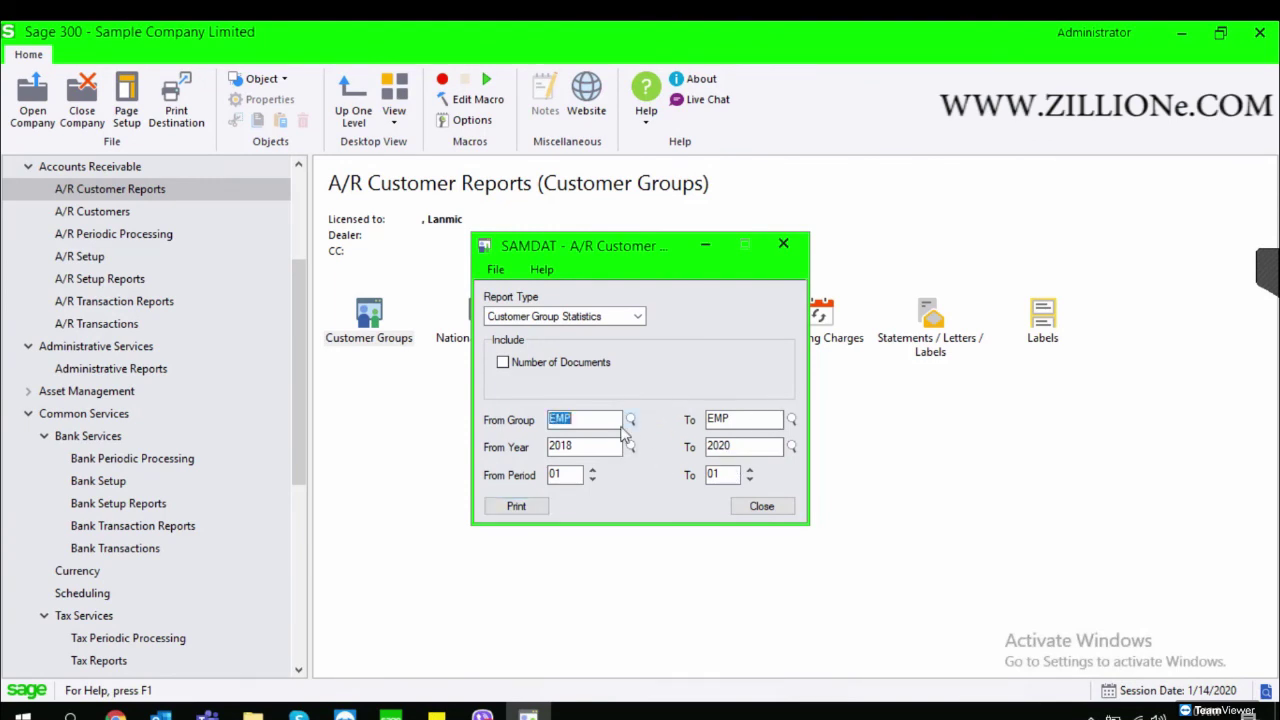
left_click(194, 289)
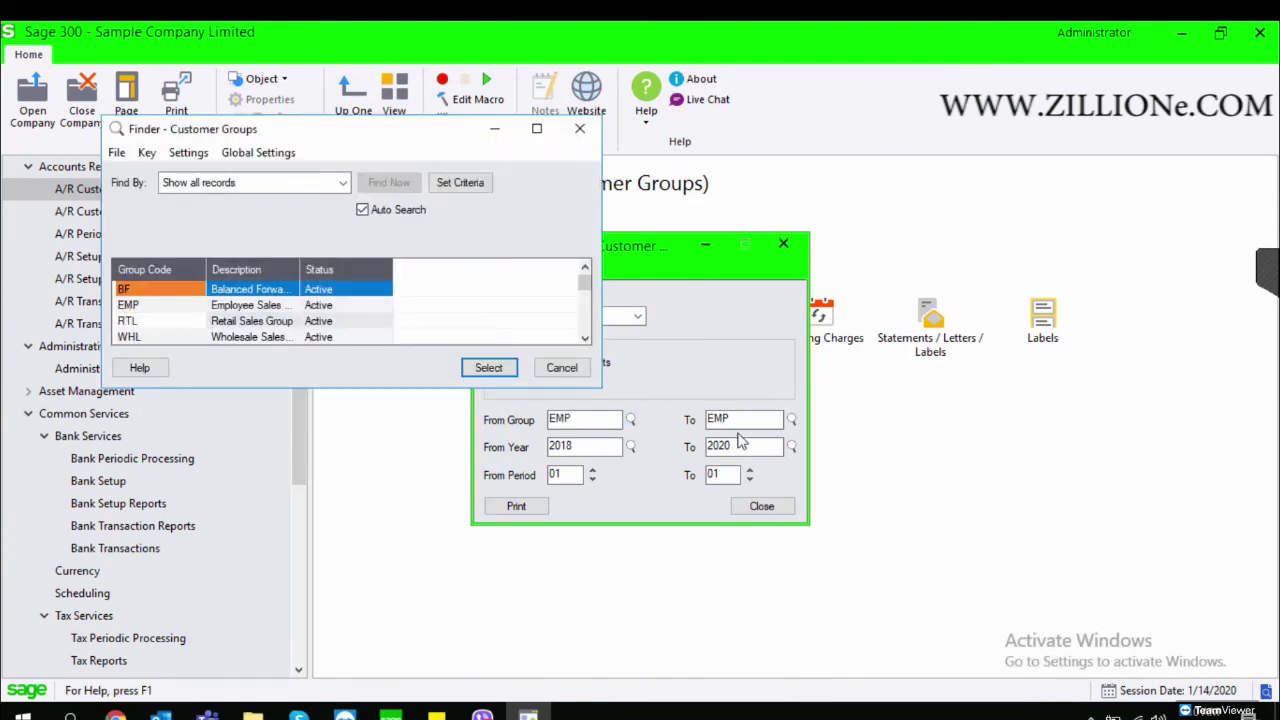
left_click(343, 289)
left_click(492, 368)
left_click(793, 421)
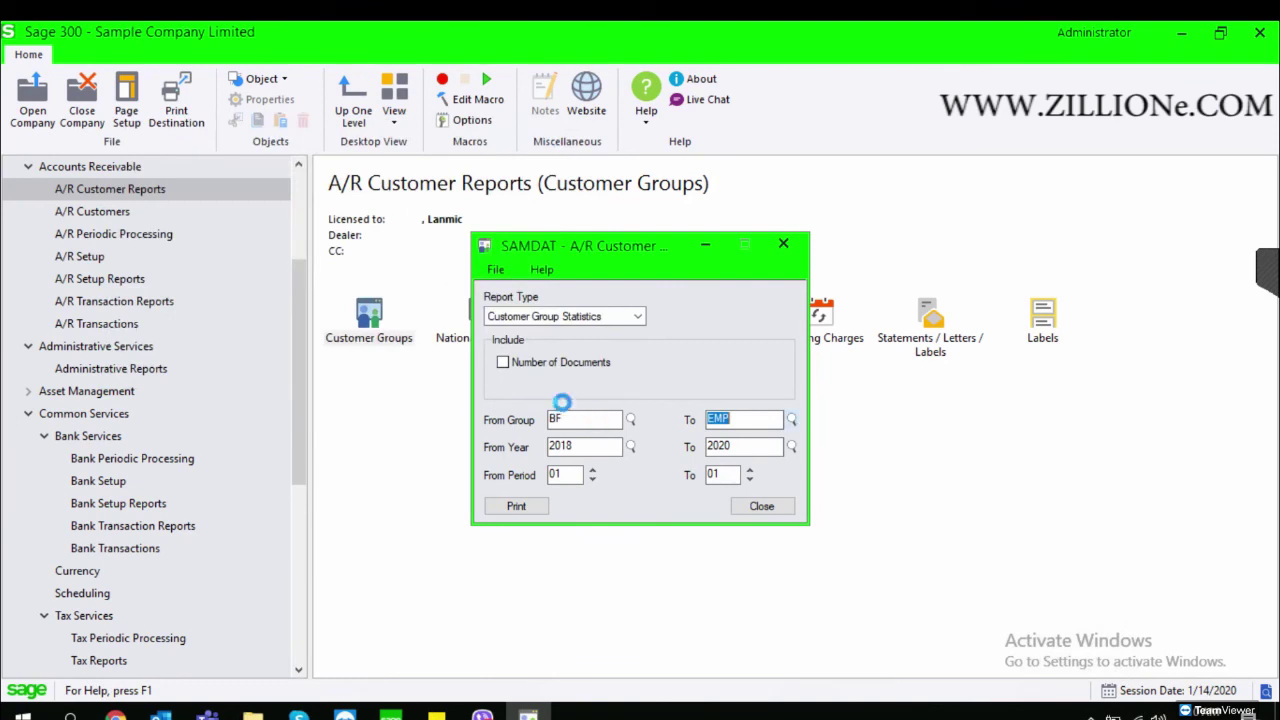
left_click(436, 337)
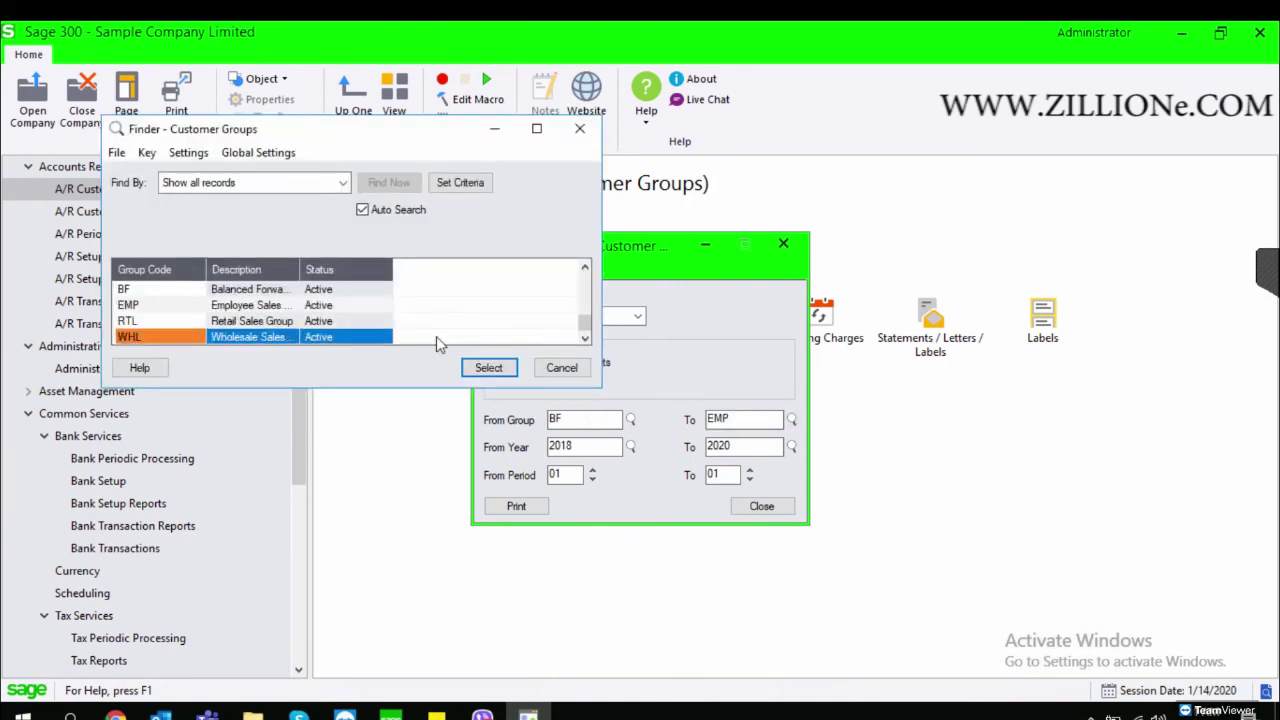
left_click(491, 367)
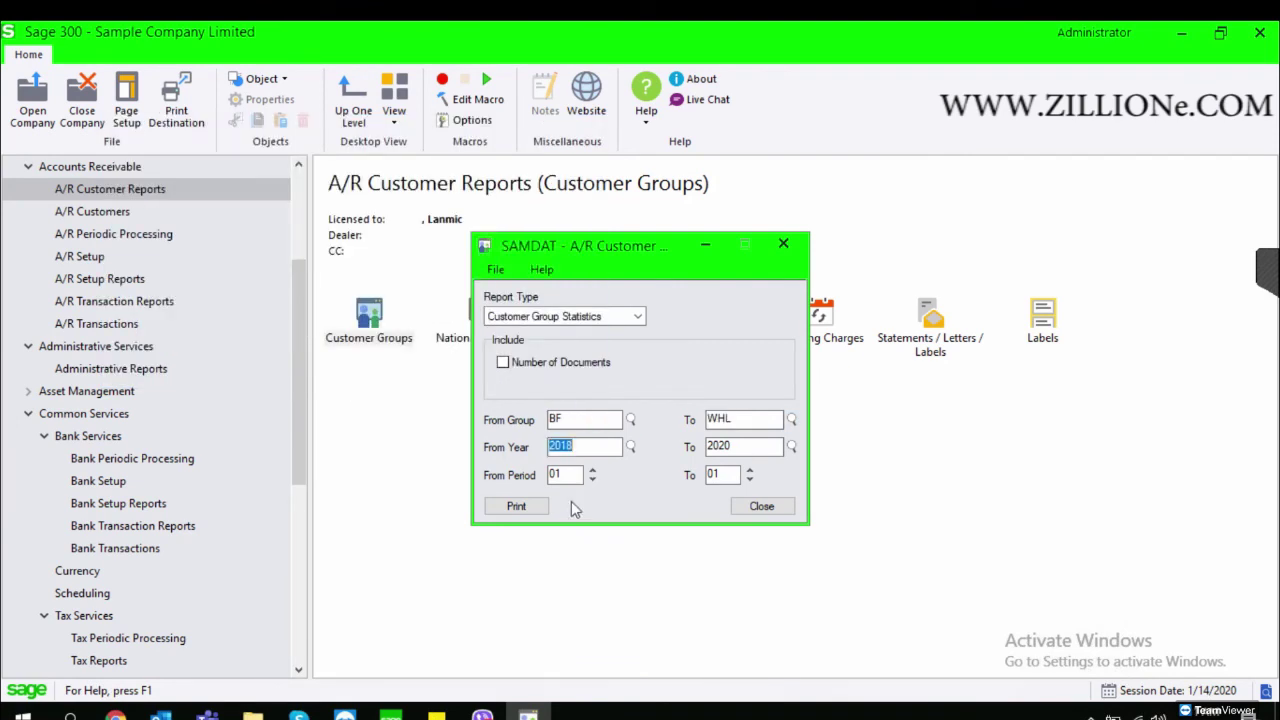
Preview the Customer Group Statistics report with the widened group range, and close both the preview and the Customer Groups report
left_click(548, 413)
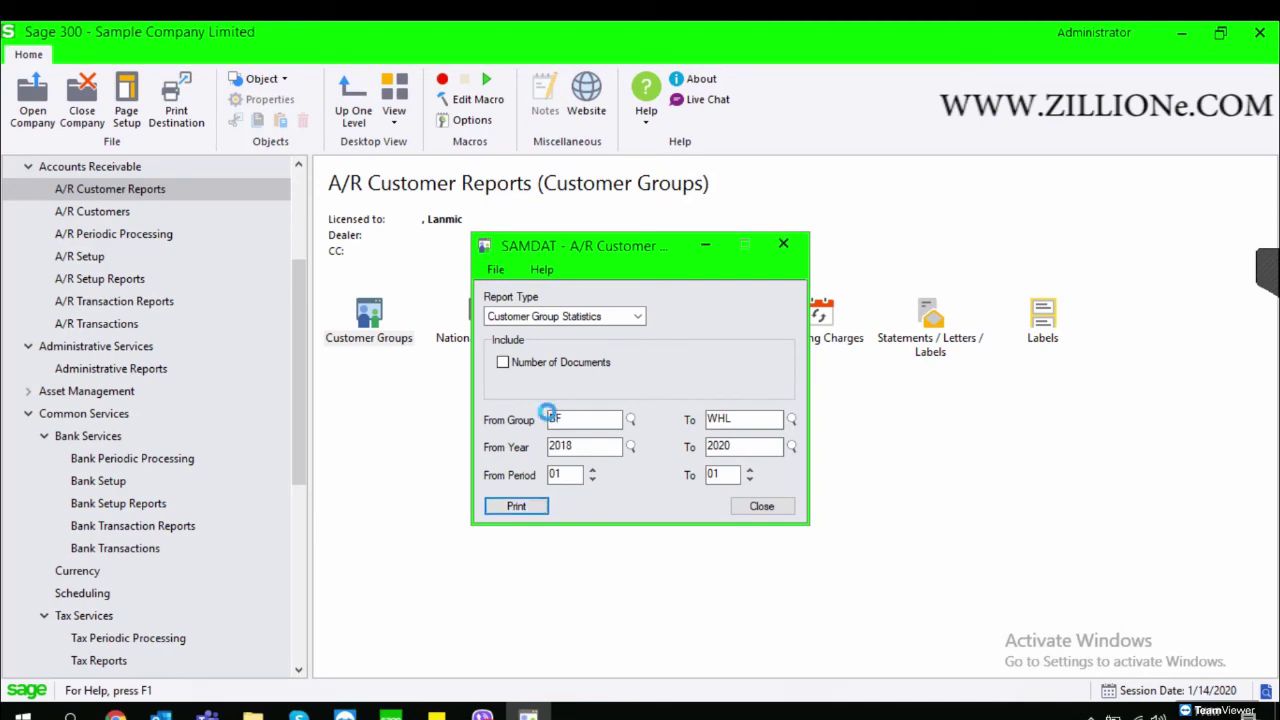
key("Return")
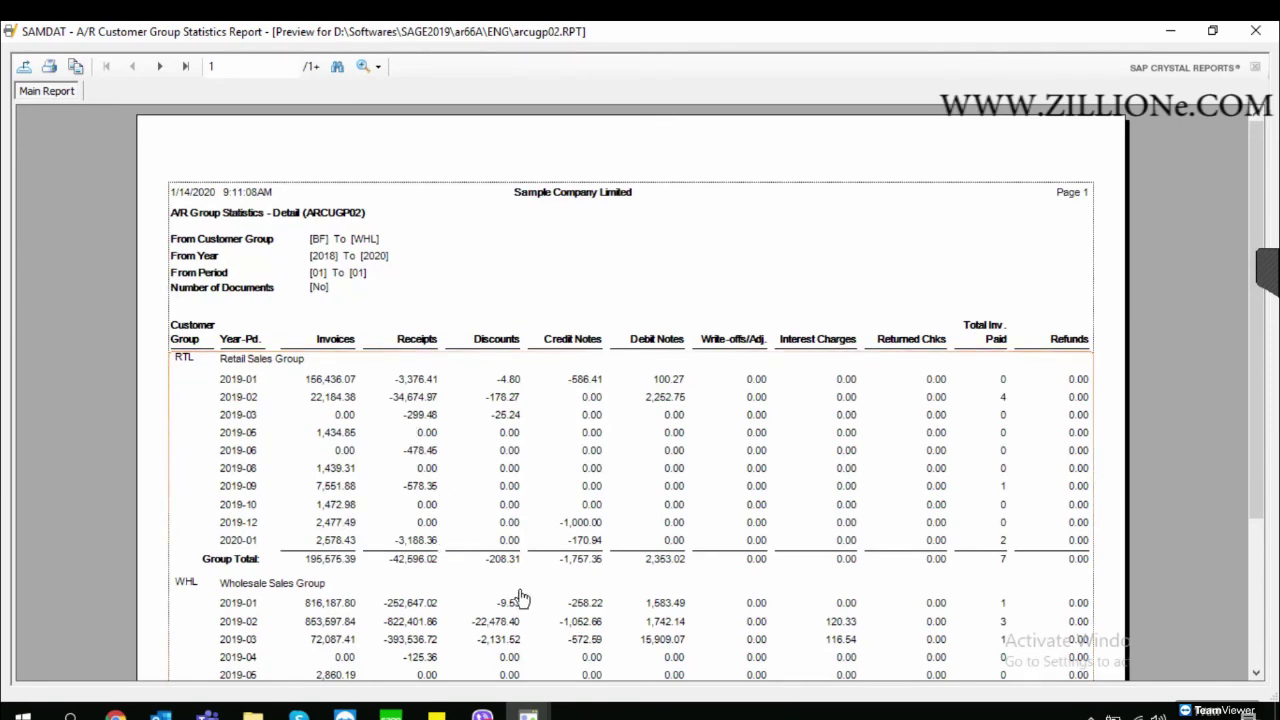
left_click(1255, 31)
left_click(784, 245)
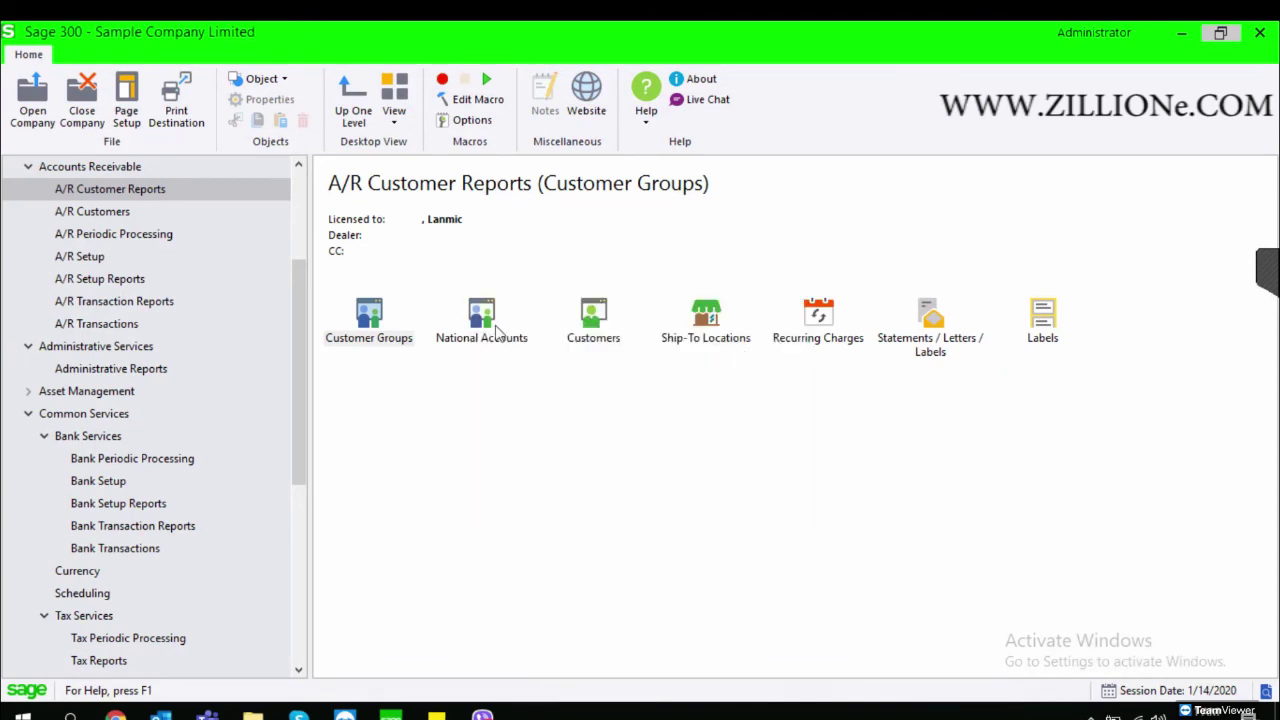
Open the A/R Customers report, look over its report types and options, and close it without printing
double_click(592, 330)
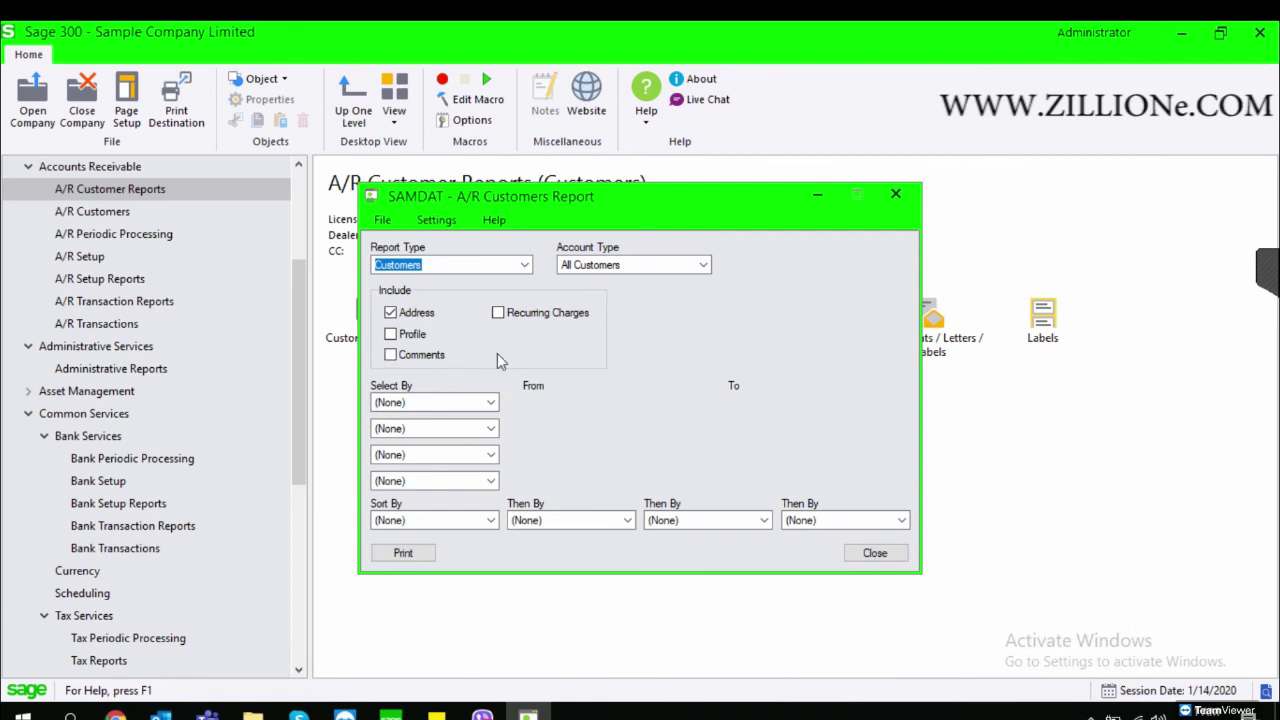
left_click(510, 268)
left_click(575, 300)
left_click(898, 199)
Open the Ship-To Locations report and pick its starting and ending customer numbers from the ship-to location records
left_click(708, 338)
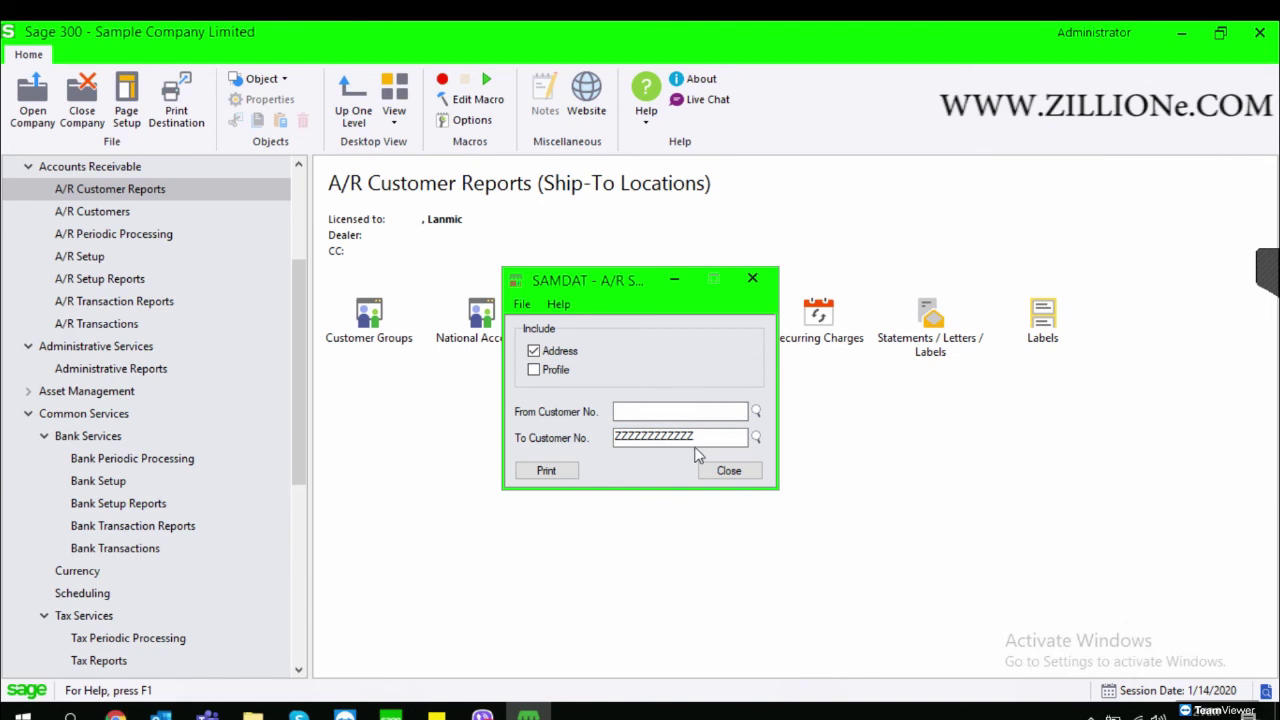
left_click(756, 411)
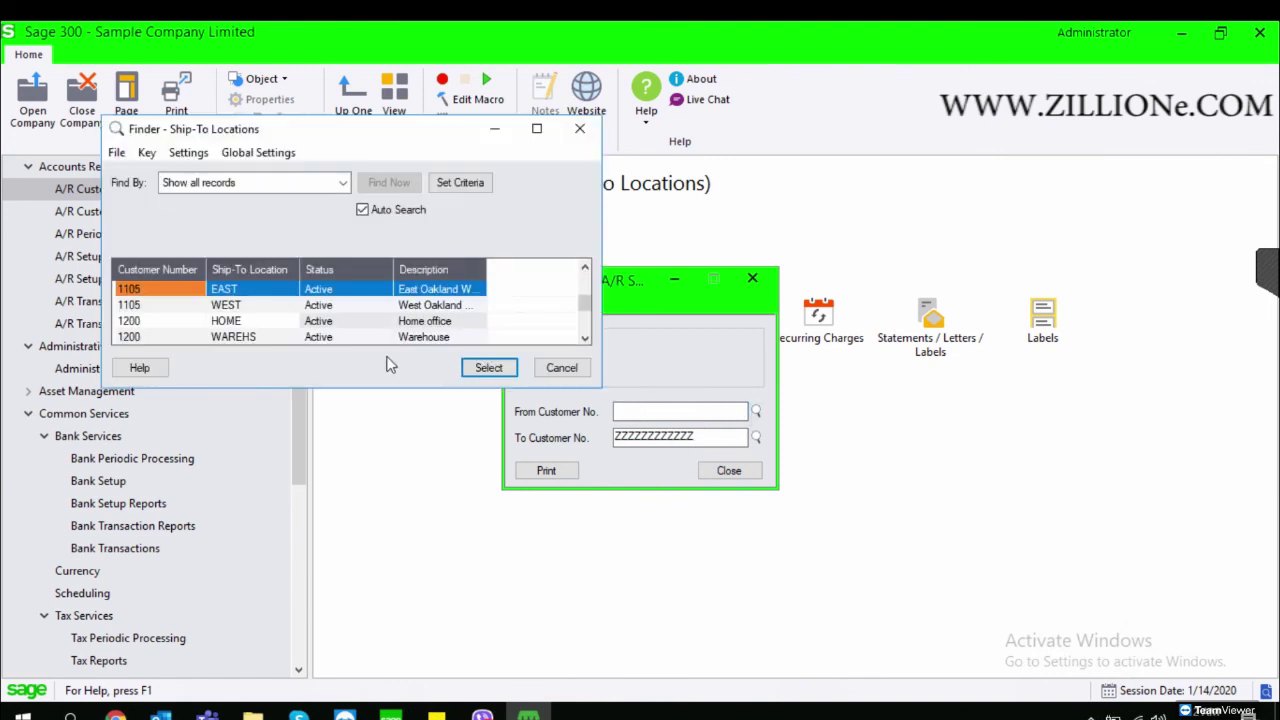
double_click(276, 288)
left_click(756, 440)
double_click(184, 335)
Preview the Ship-To Locations report with addresses included, and close the preview and the report
left_click(548, 470)
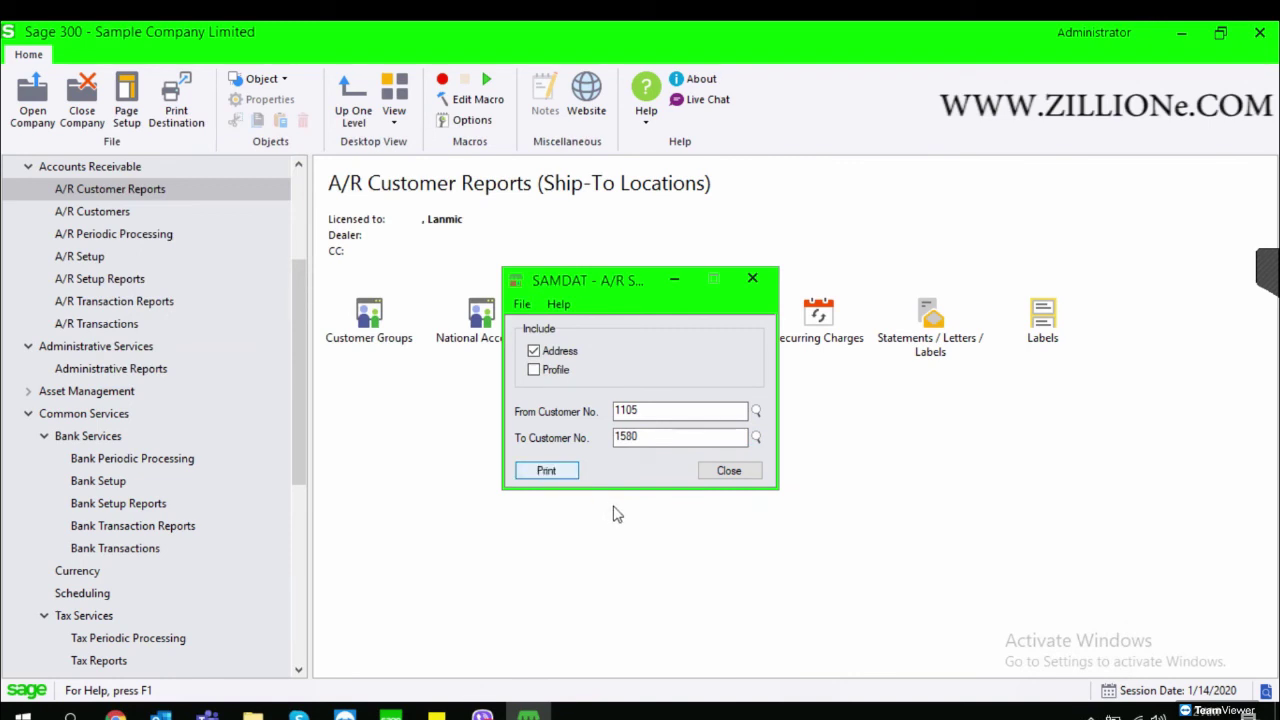
left_click(530, 477)
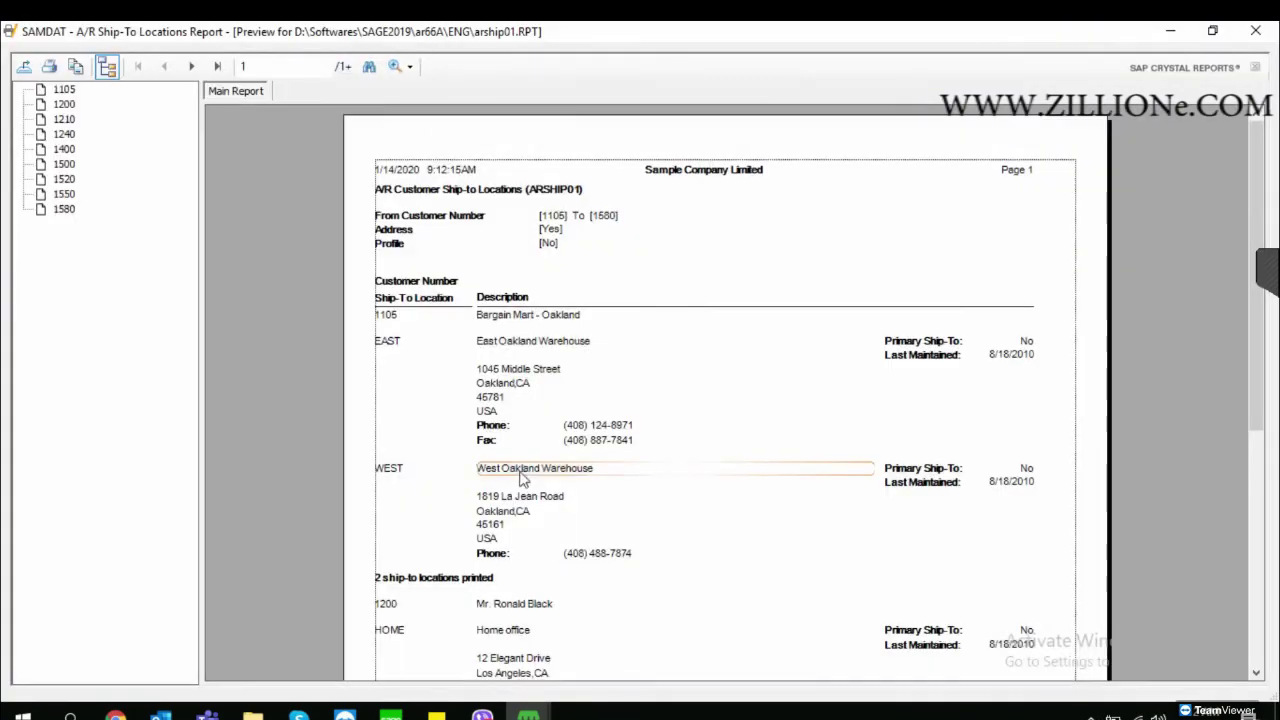
left_click(1262, 34)
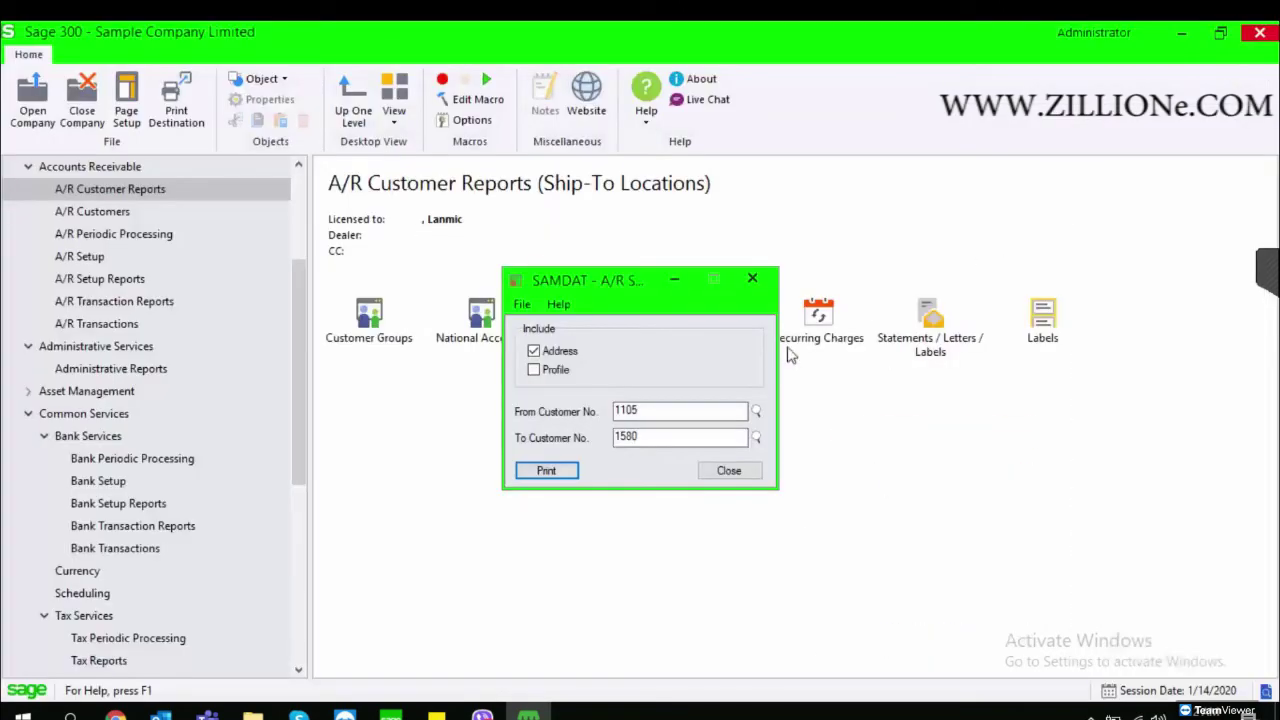
left_click(754, 281)
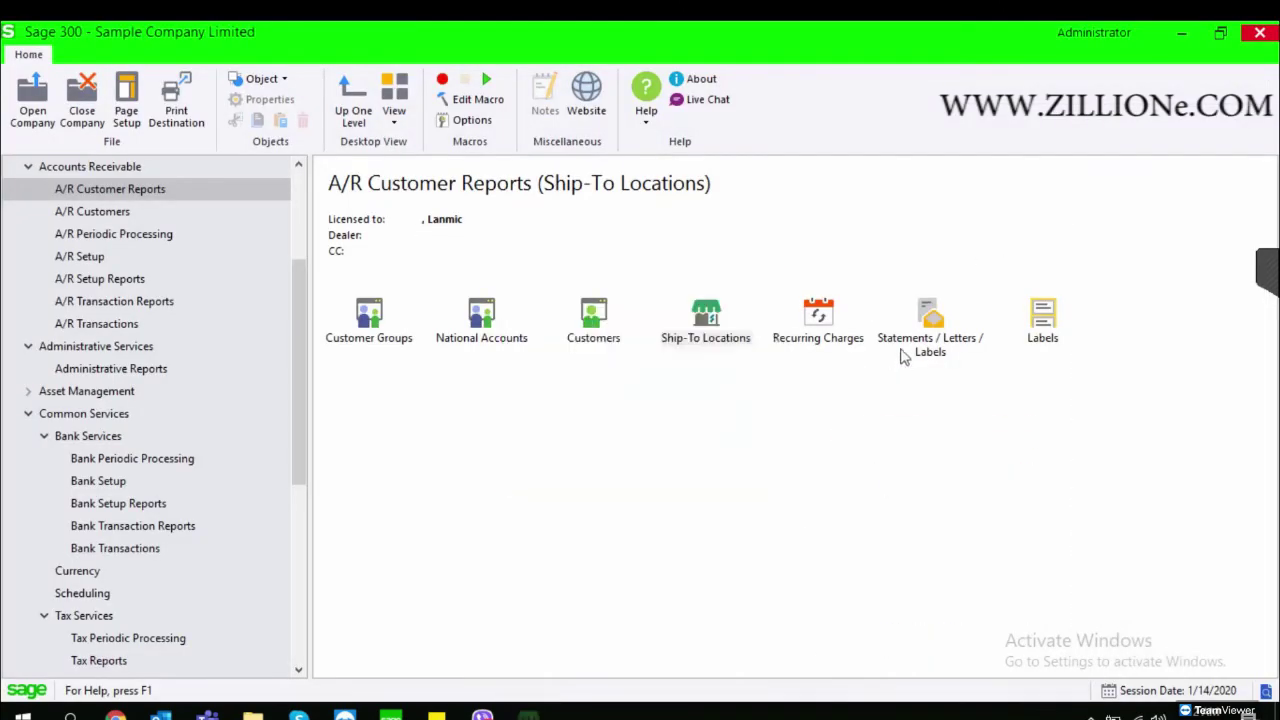
Open the Recurring Charges report and set the recurring charge code range from ONCALL to ONCALL
double_click(833, 323)
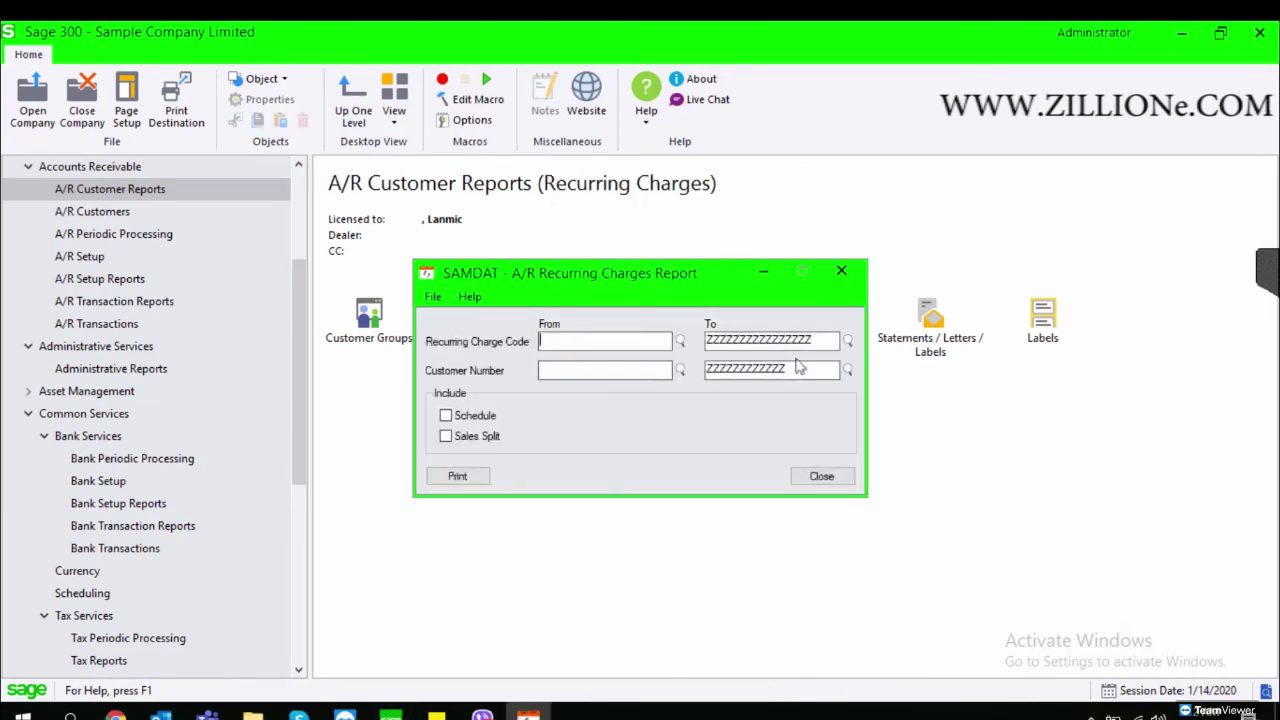
left_click(679, 341)
double_click(345, 289)
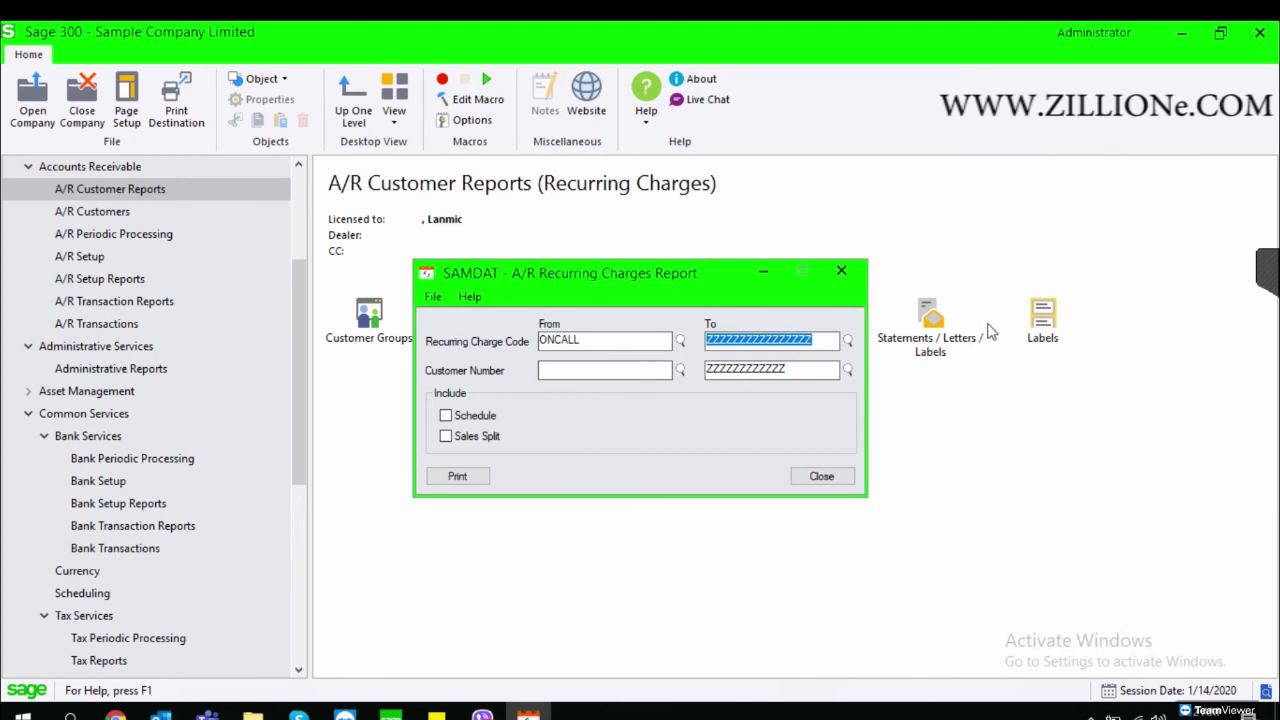
left_click(848, 341)
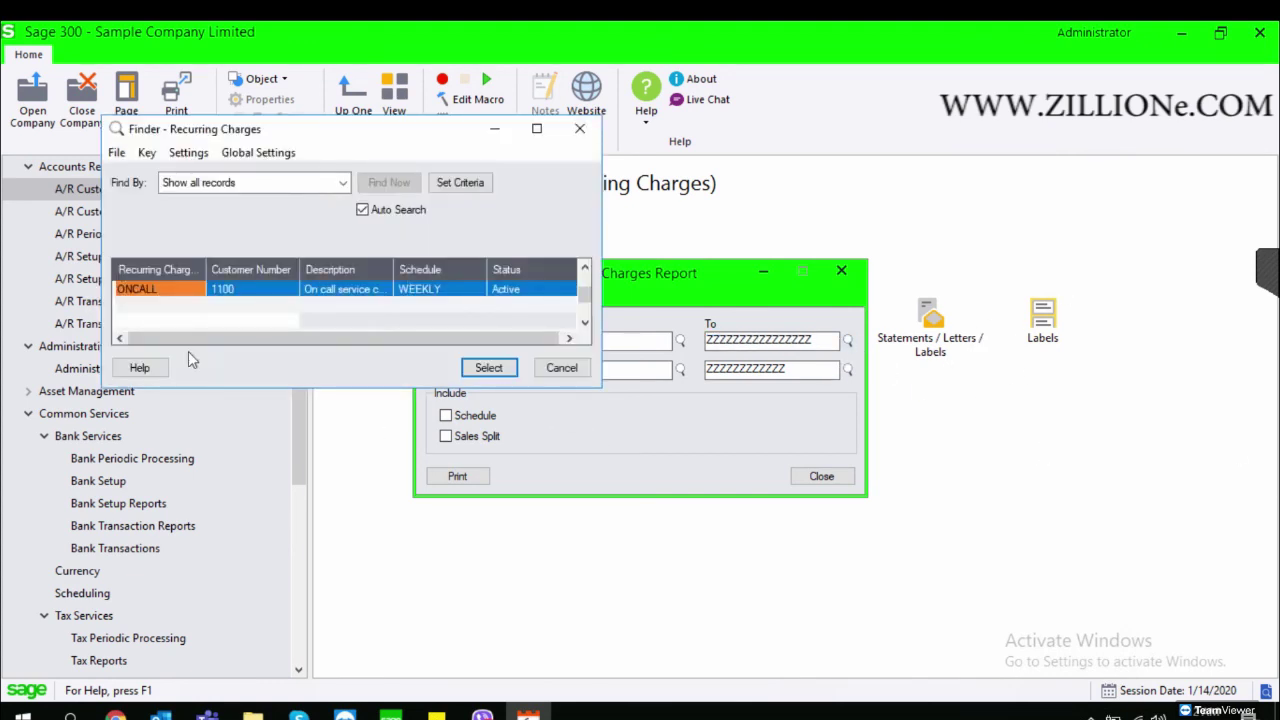
double_click(150, 289)
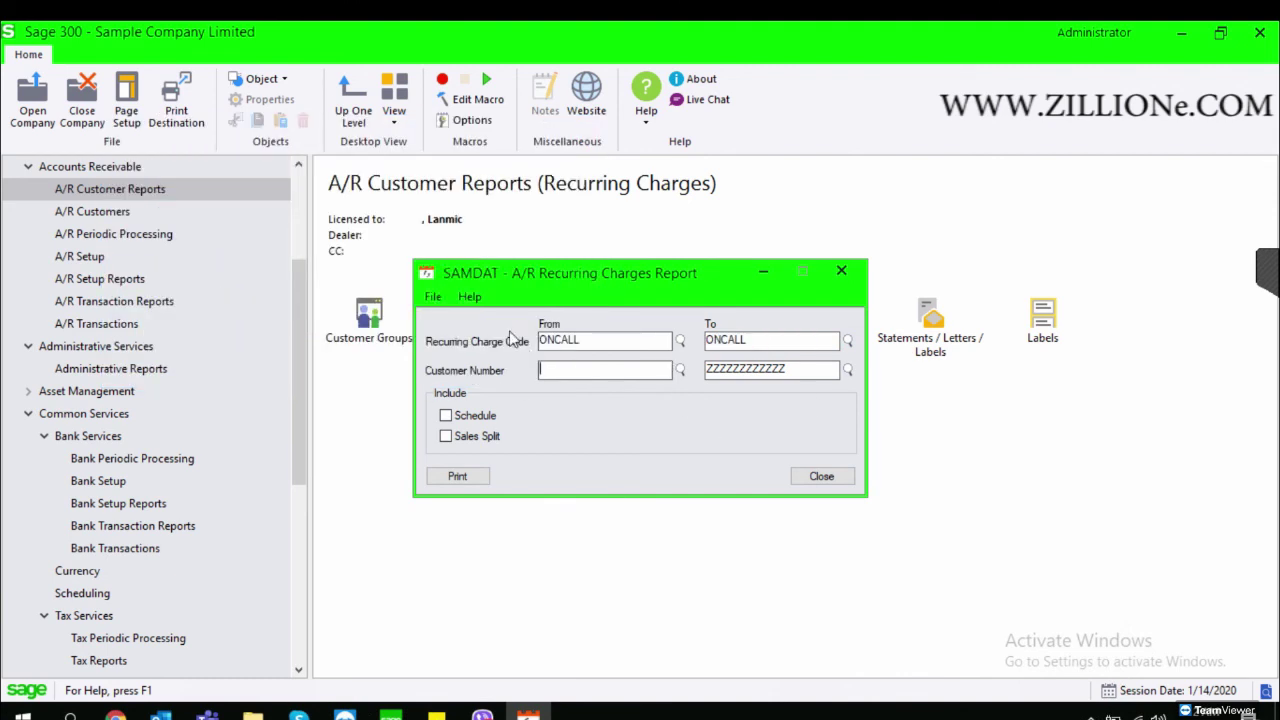
Preview the Recurring Charges report for ONCALL, and close the preview and the report
left_click(466, 475)
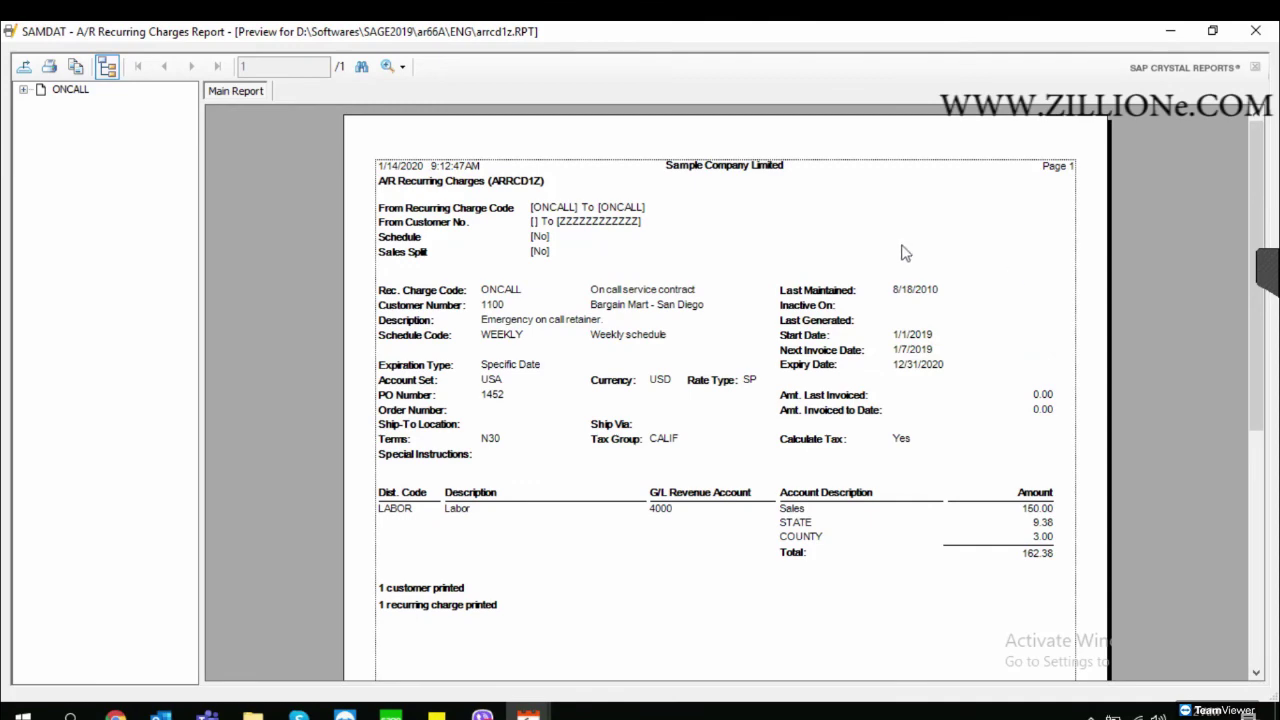
left_click(1256, 31)
left_click(841, 271)
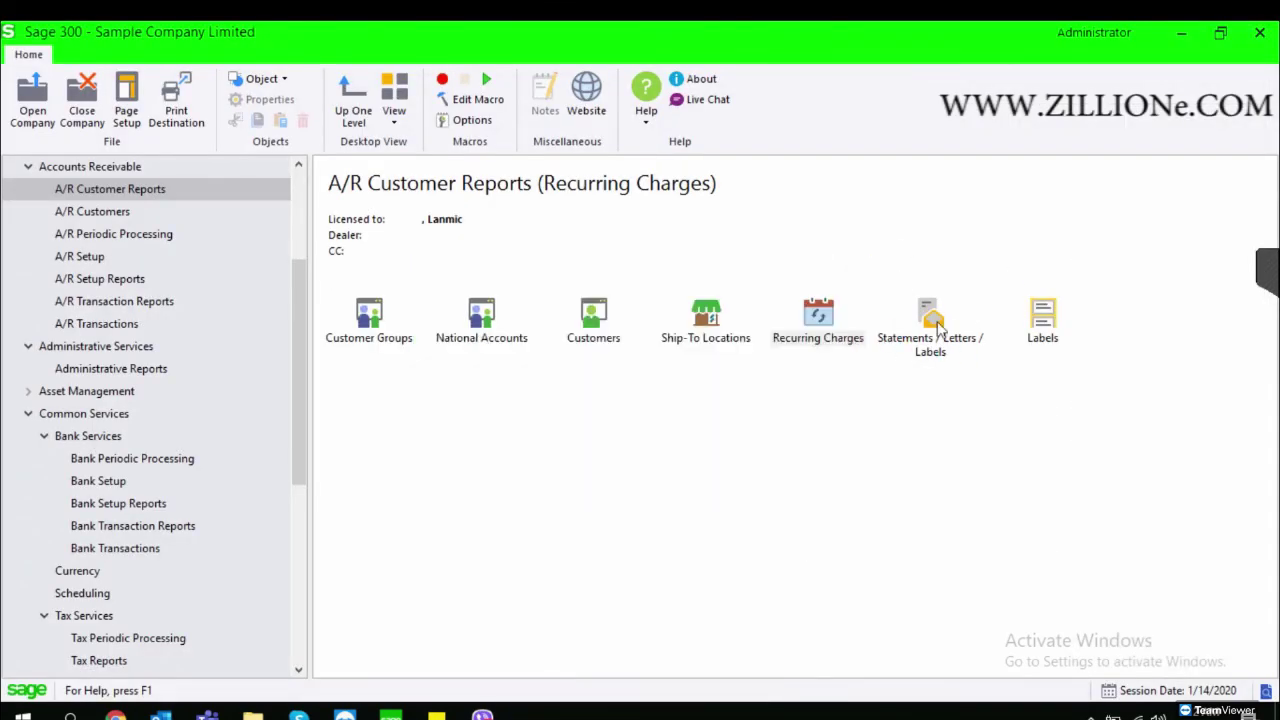
Open A/R Statements/Letters/Labels, review the Label and Letter form options, and return the form type to Statement
left_click(920, 318)
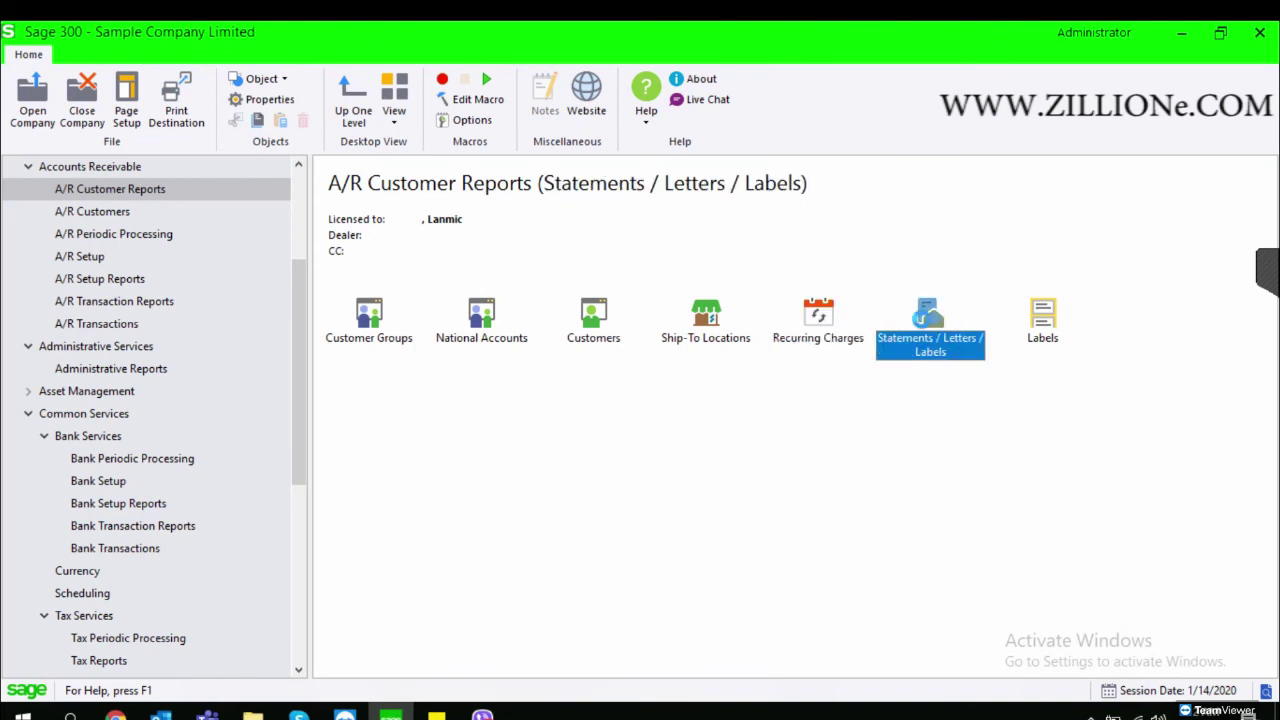
double_click(947, 327)
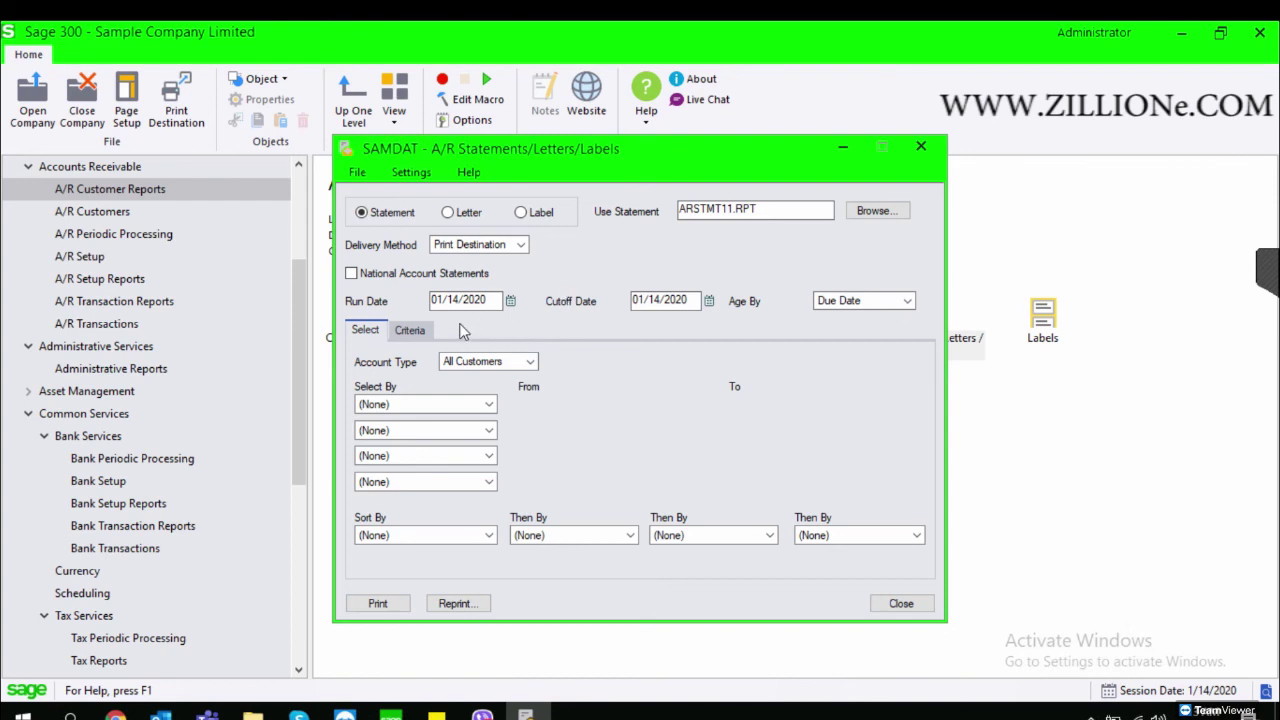
left_click(541, 216)
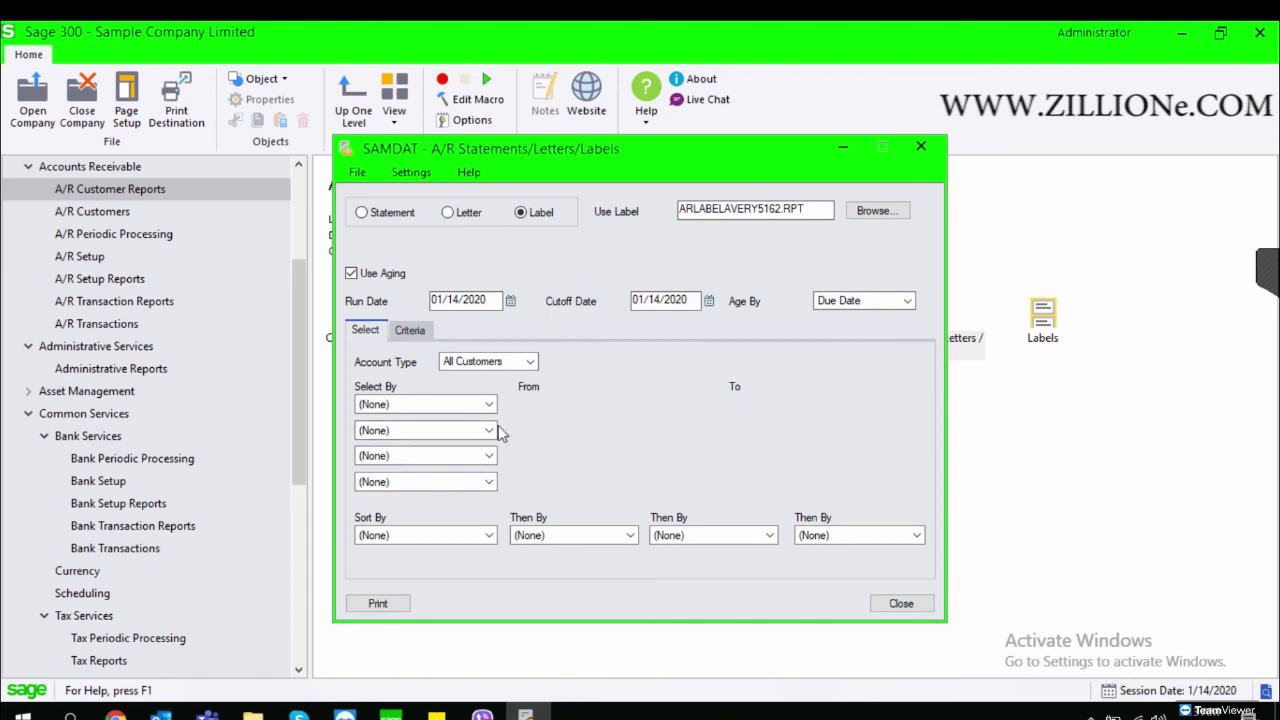
left_click(456, 212)
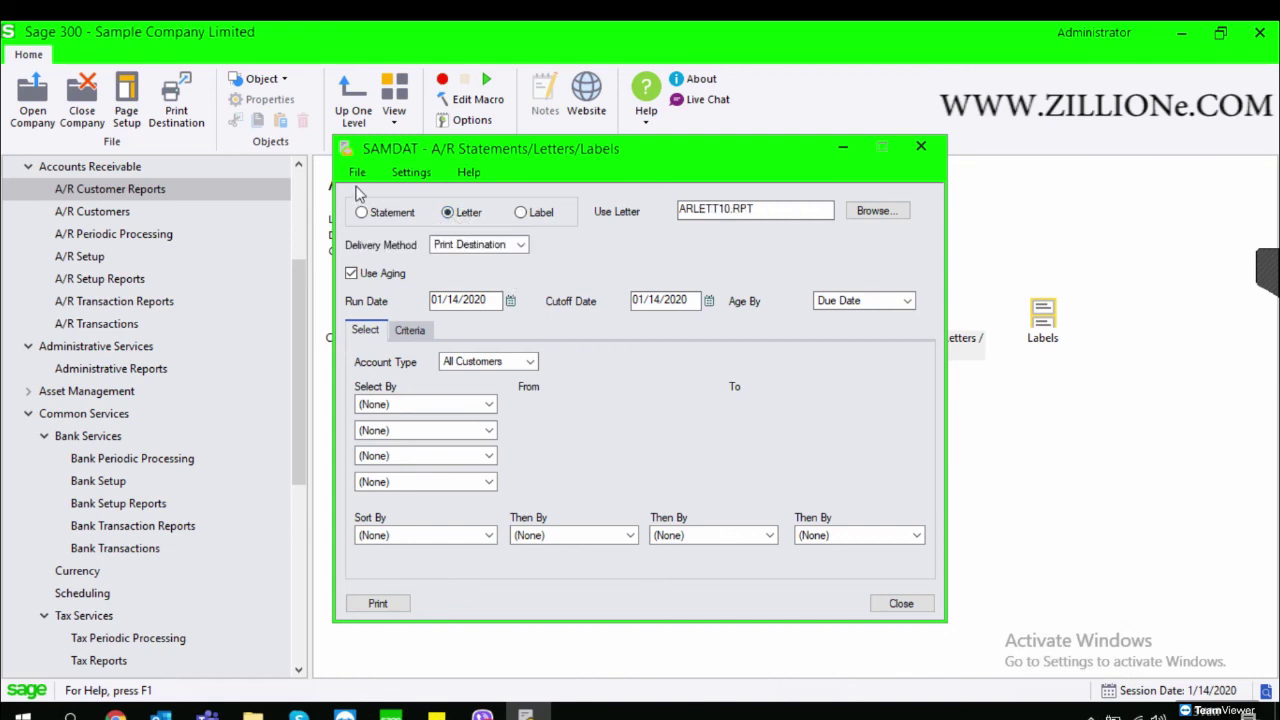
left_click(386, 212)
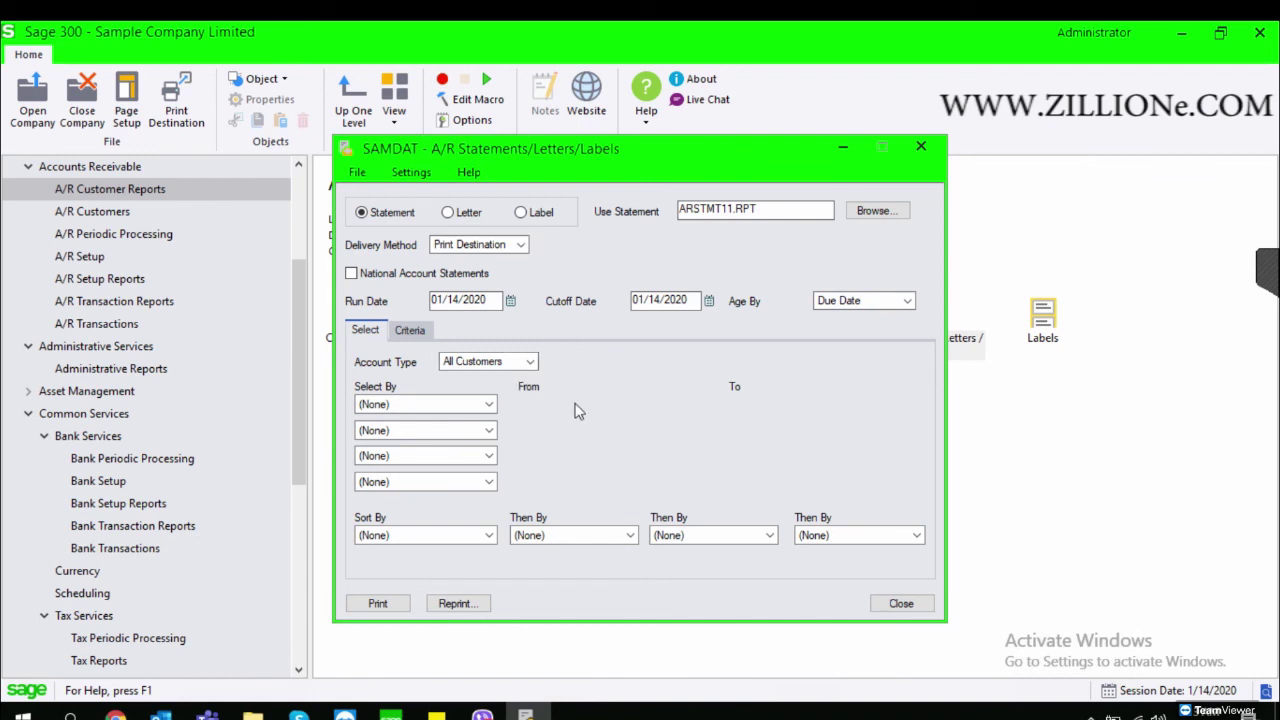
left_click(521, 212)
left_click(462, 216)
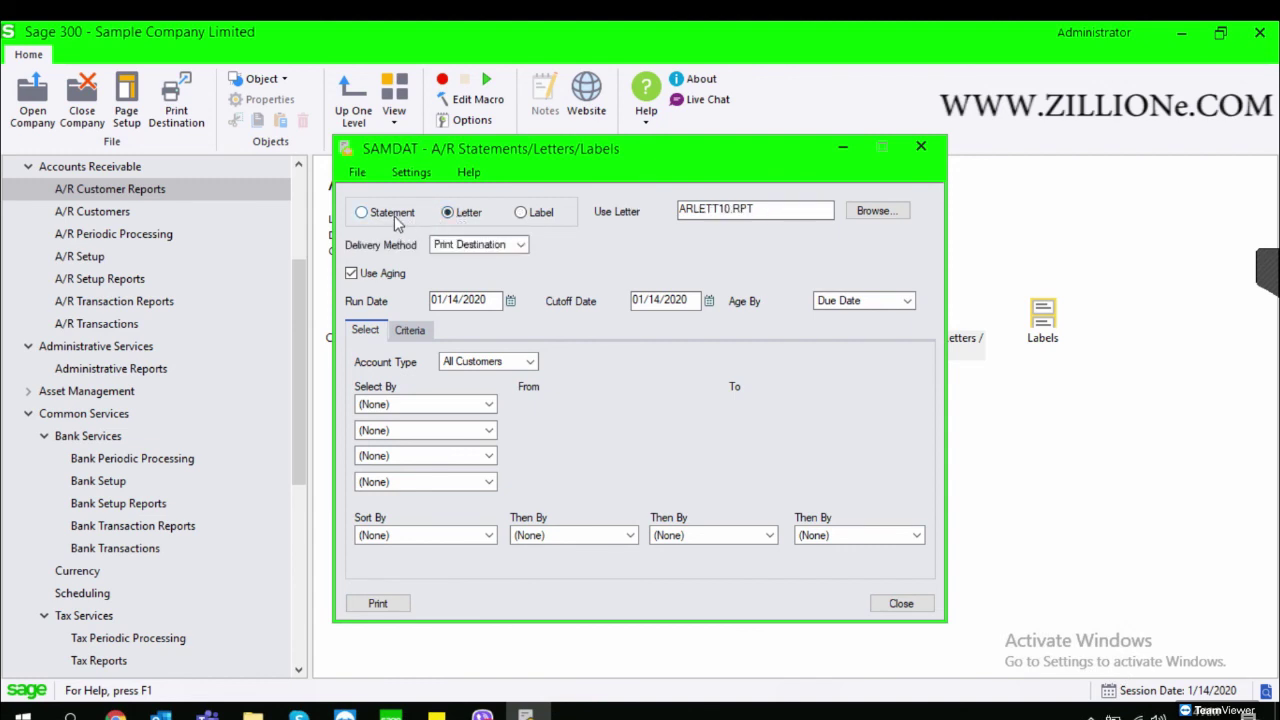
left_click(390, 218)
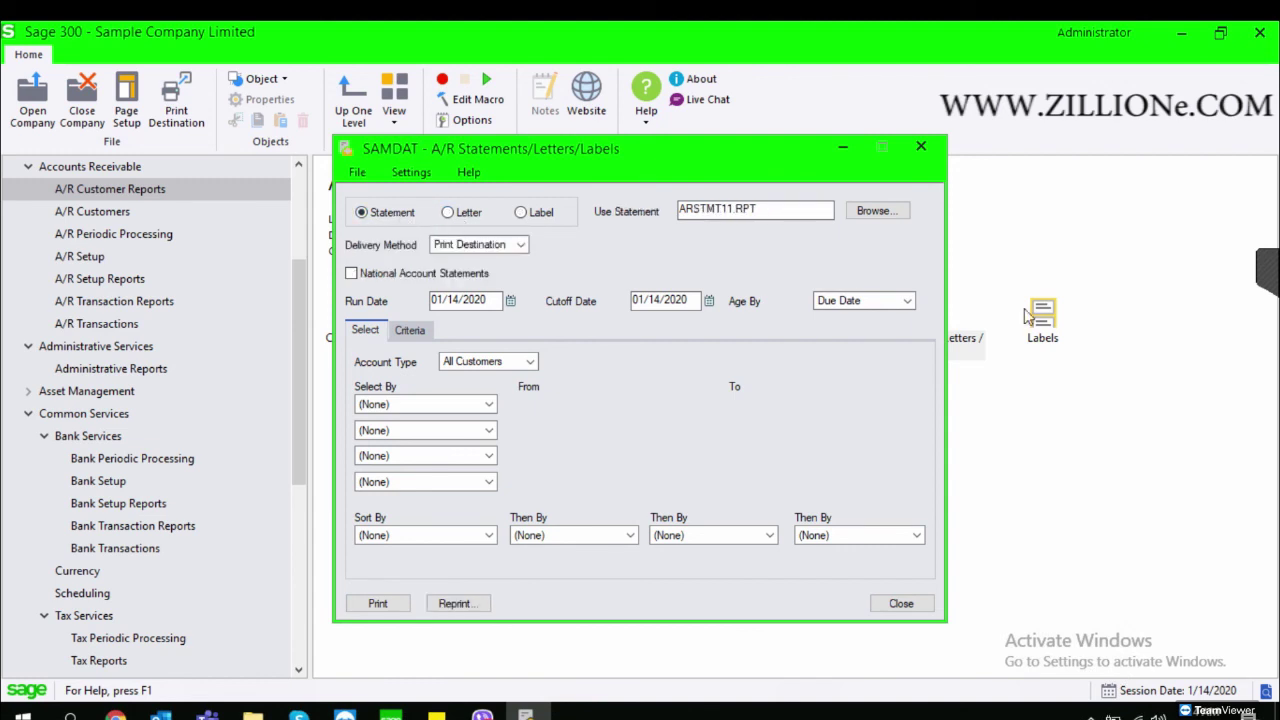
Preview the customer statements for all customers using ARSTMT11.RPT, look over the first page, and close the preview
left_click(370, 604)
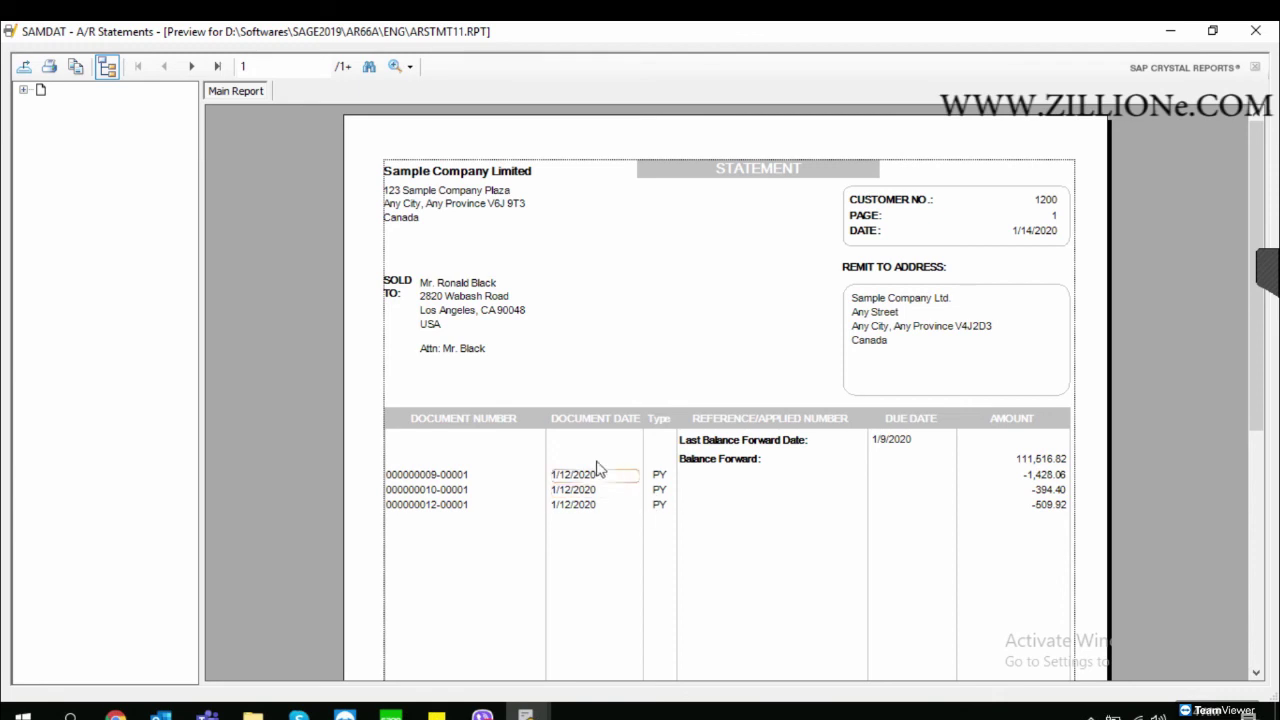
scroll(945, 425, "down", 2)
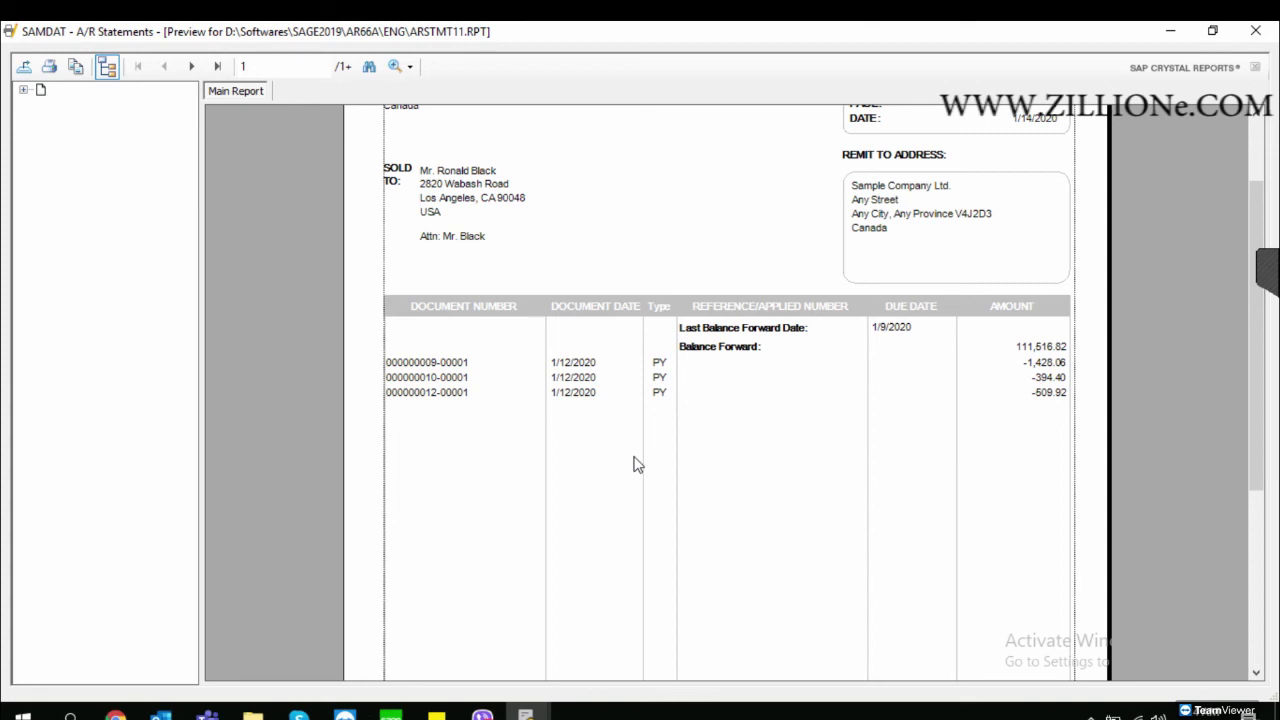
scroll(644, 453, "up", 2)
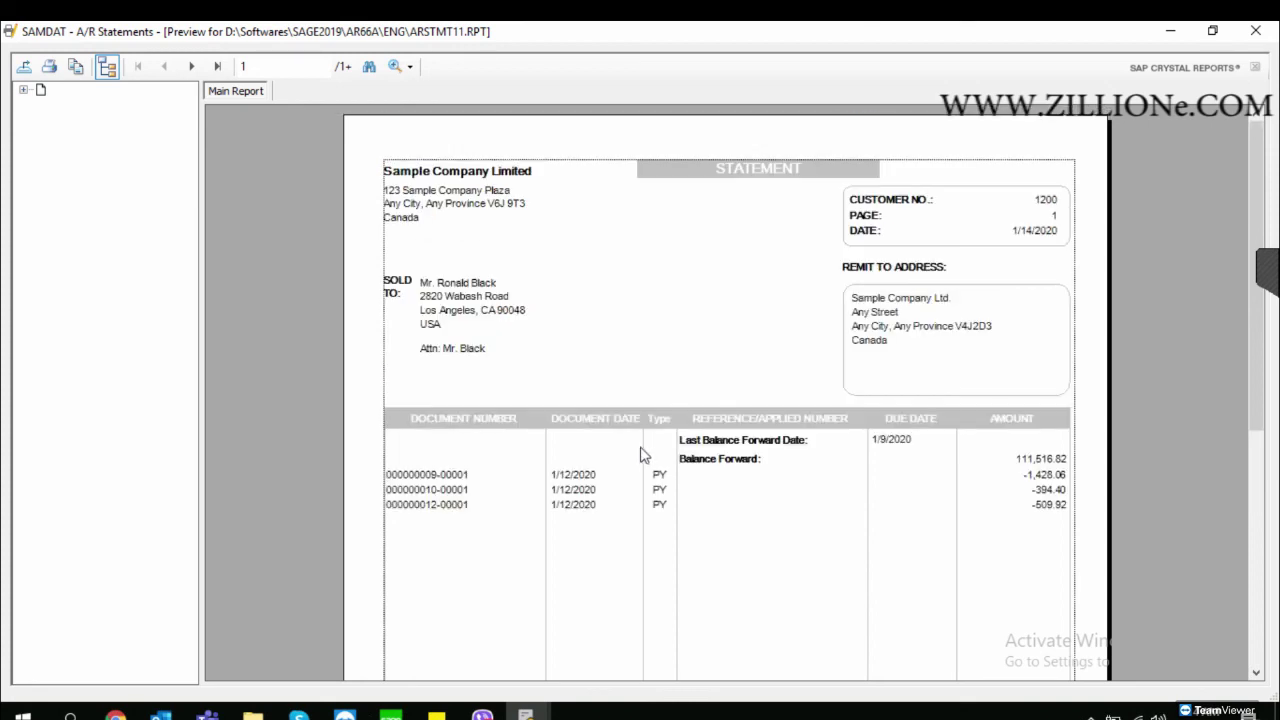
left_click(722, 459)
left_click(1256, 31)
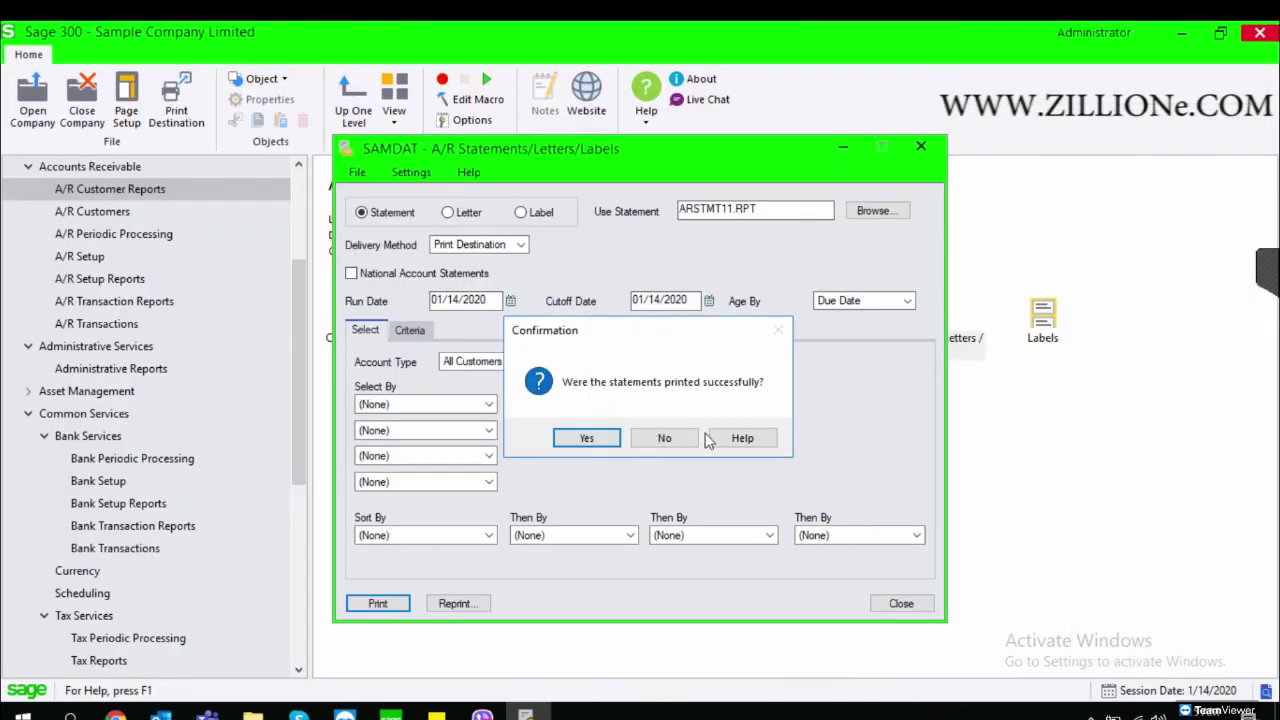
left_click(672, 437)
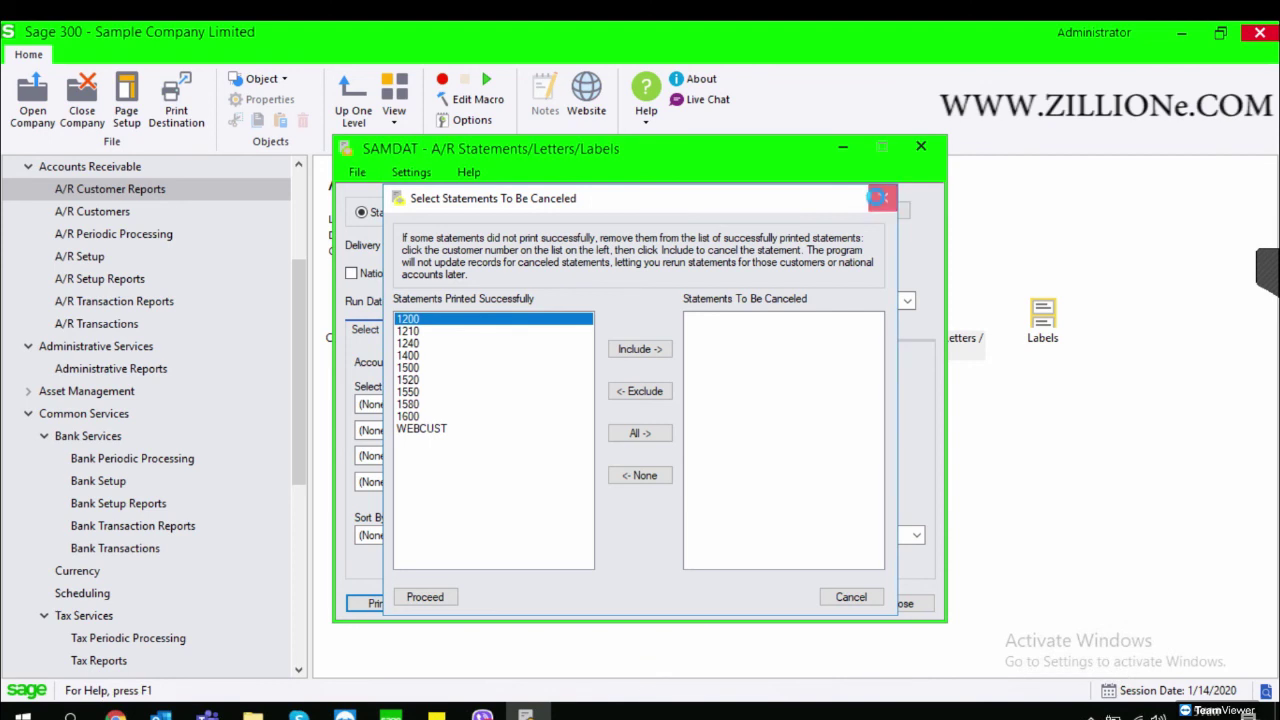
left_click(880, 200)
left_click(668, 438)
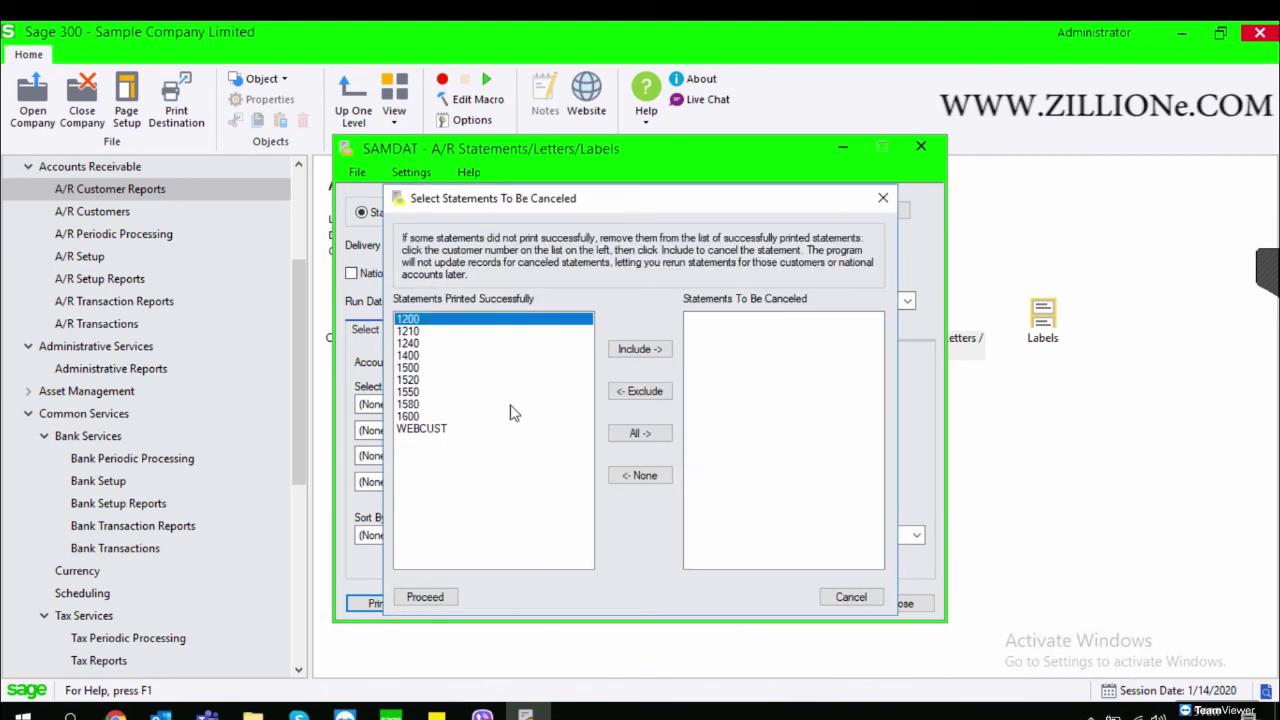
left_click(851, 597)
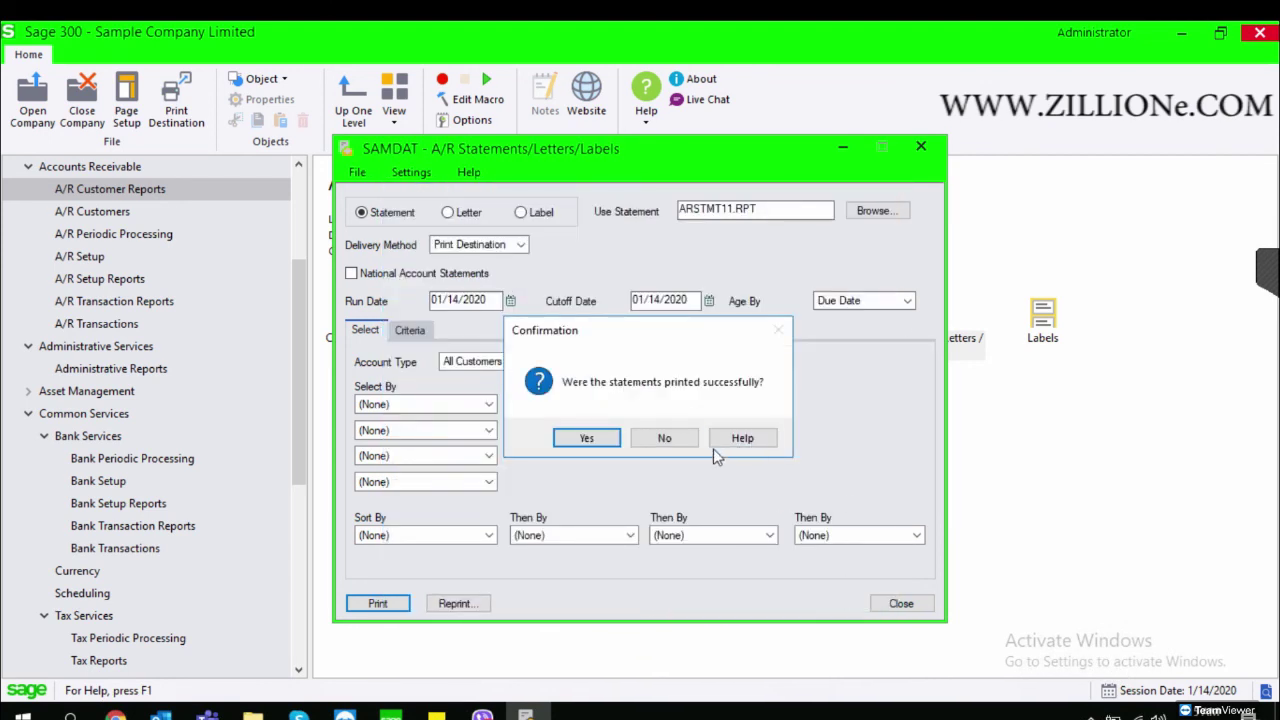
Confirm that the statements printed successfully and close the A/R Statements/Letters/Labels form
left_click(594, 441)
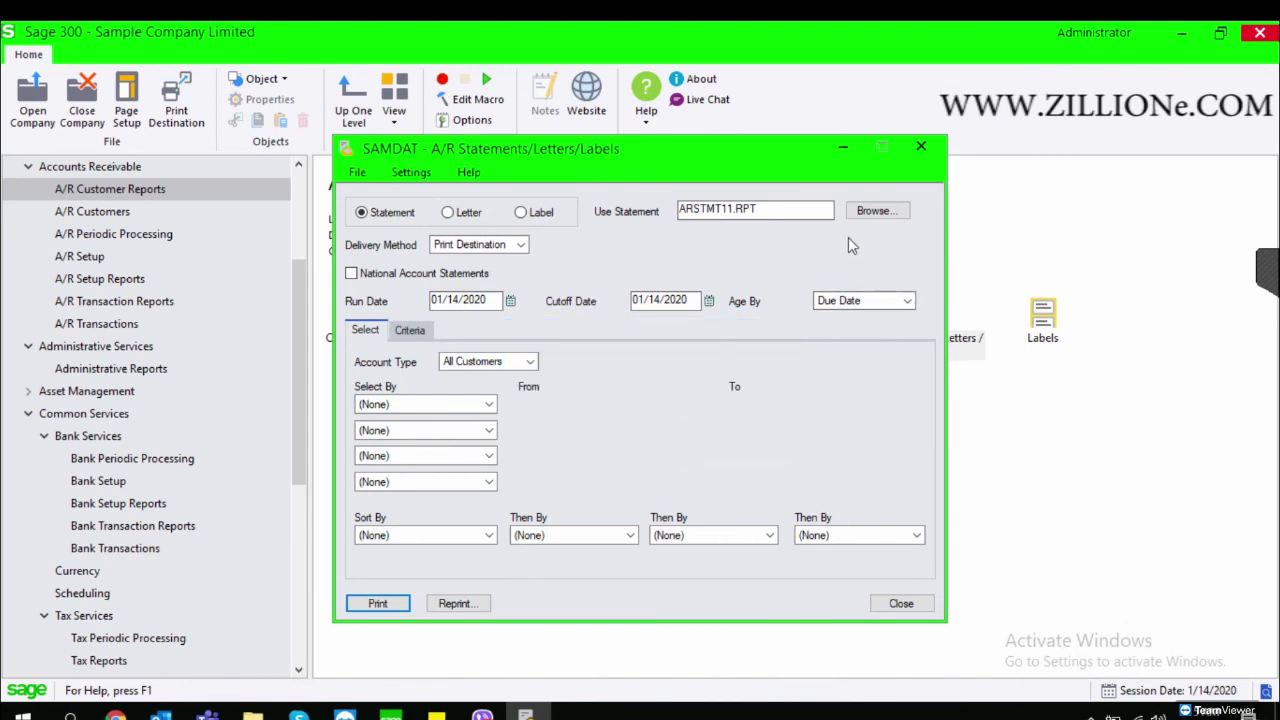
left_click(920, 148)
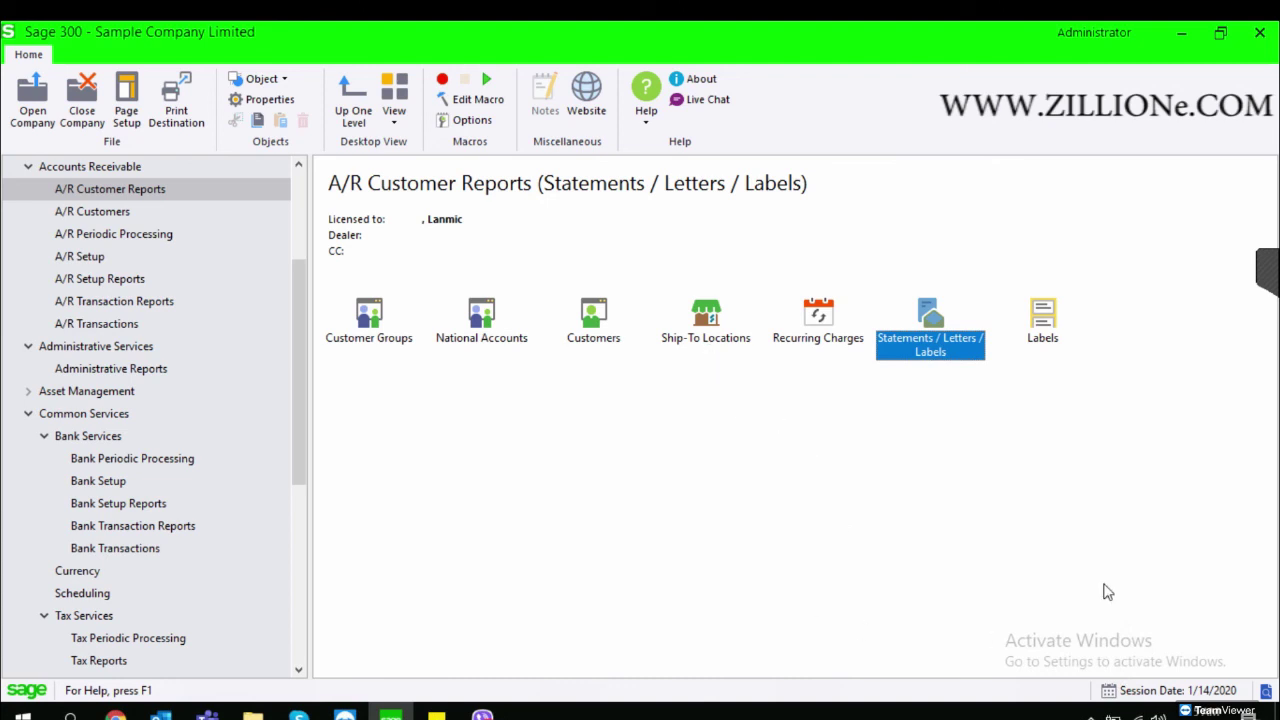
left_click_drag(294, 318, 291, 222)
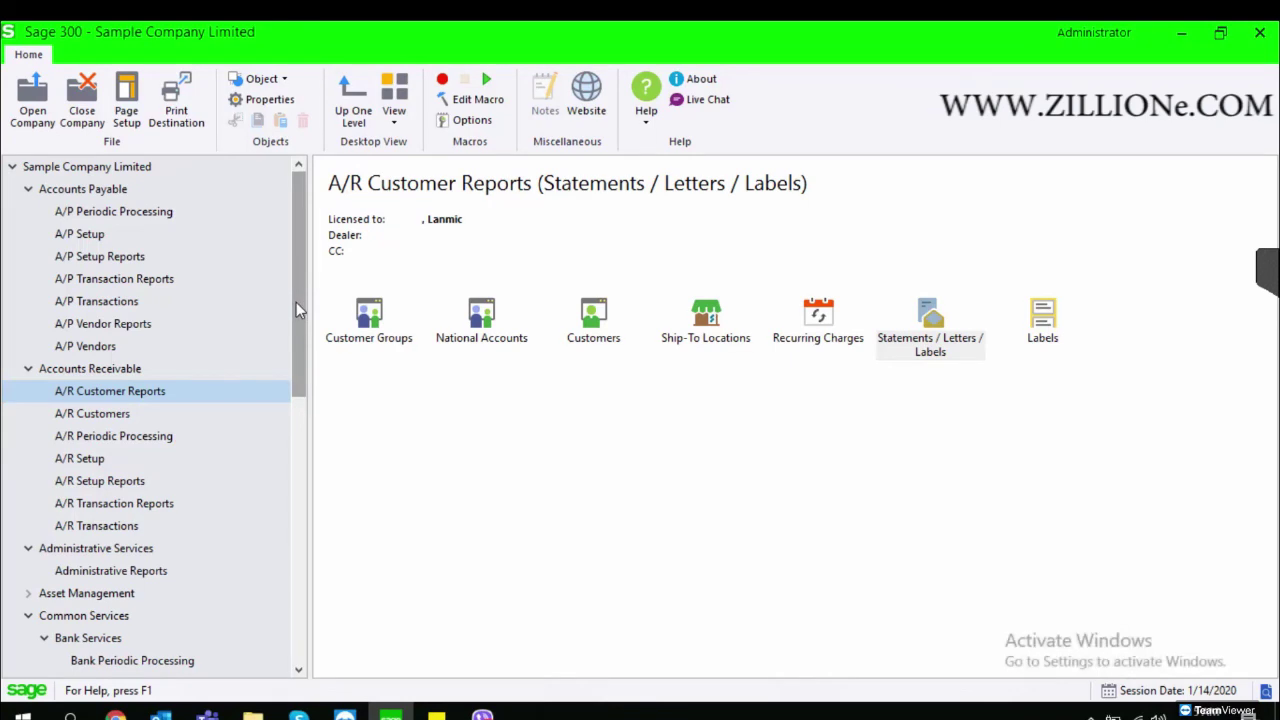
mouse_move(296, 310)
left_mouse_down()
mouse_move(311, 566)
mouse_move(282, 292)
left_mouse_up()
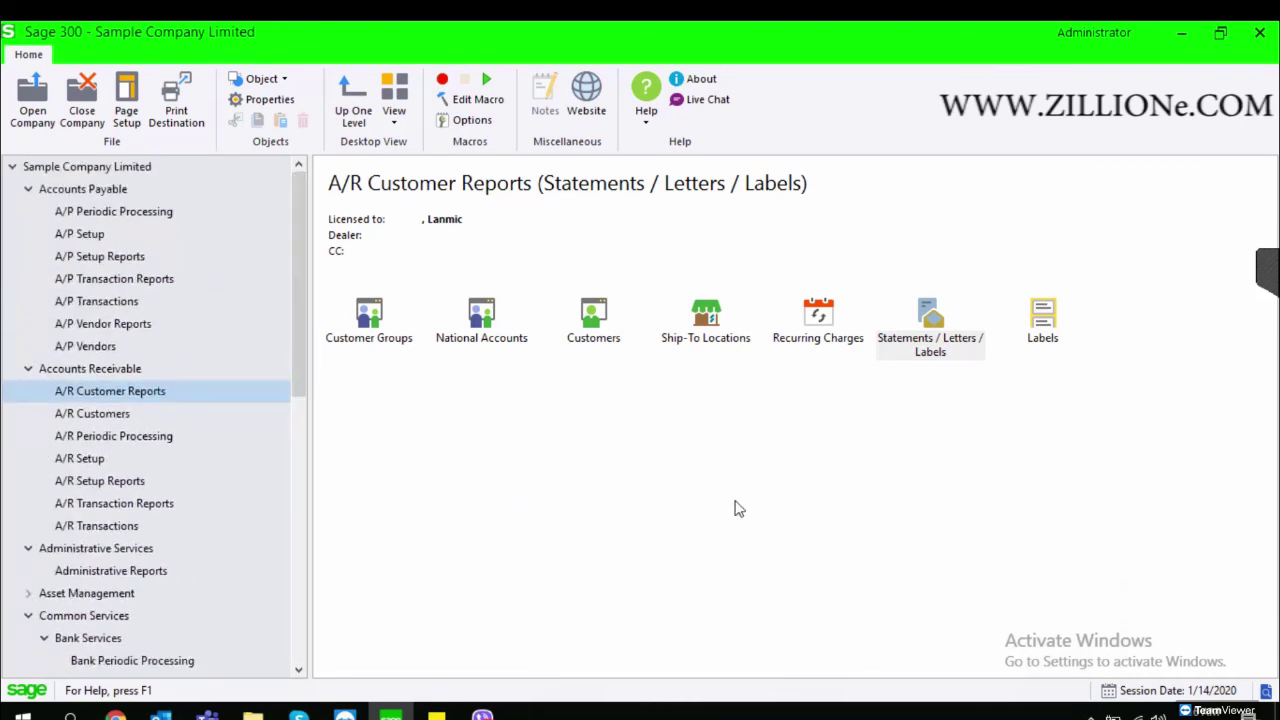